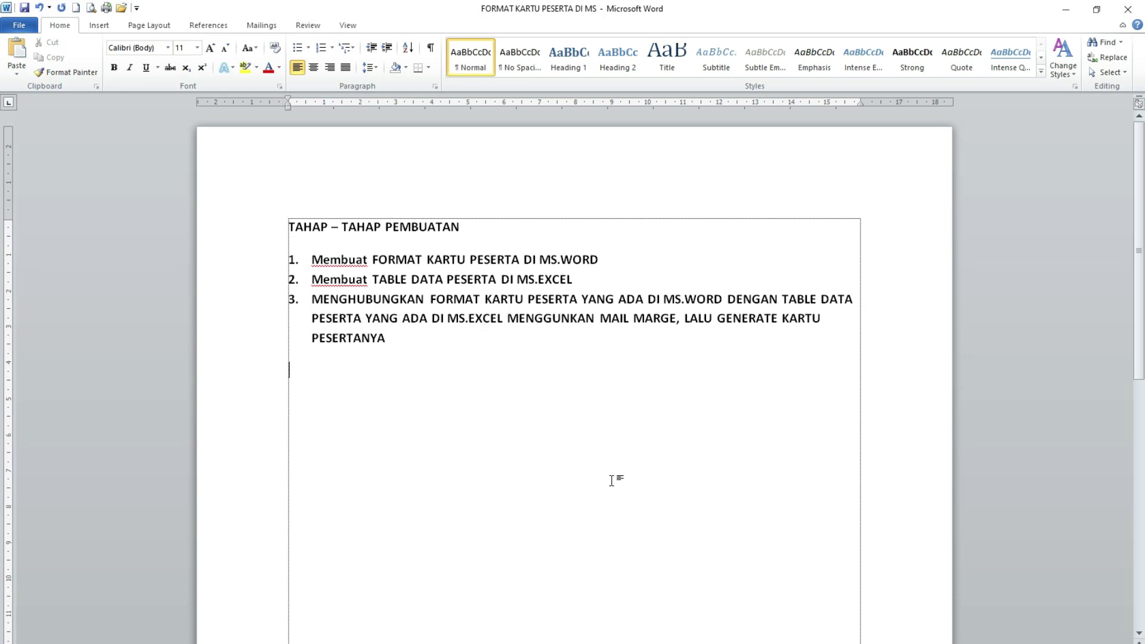
- Scroll through the steps document to review it
{"action": "scroll", "coordinate": [656, 520], "scroll_direction": "down", "scroll_amount": 3}
{"action": "scroll", "coordinate": [654, 522], "scroll_direction": "up", "scroll_amount": 3}
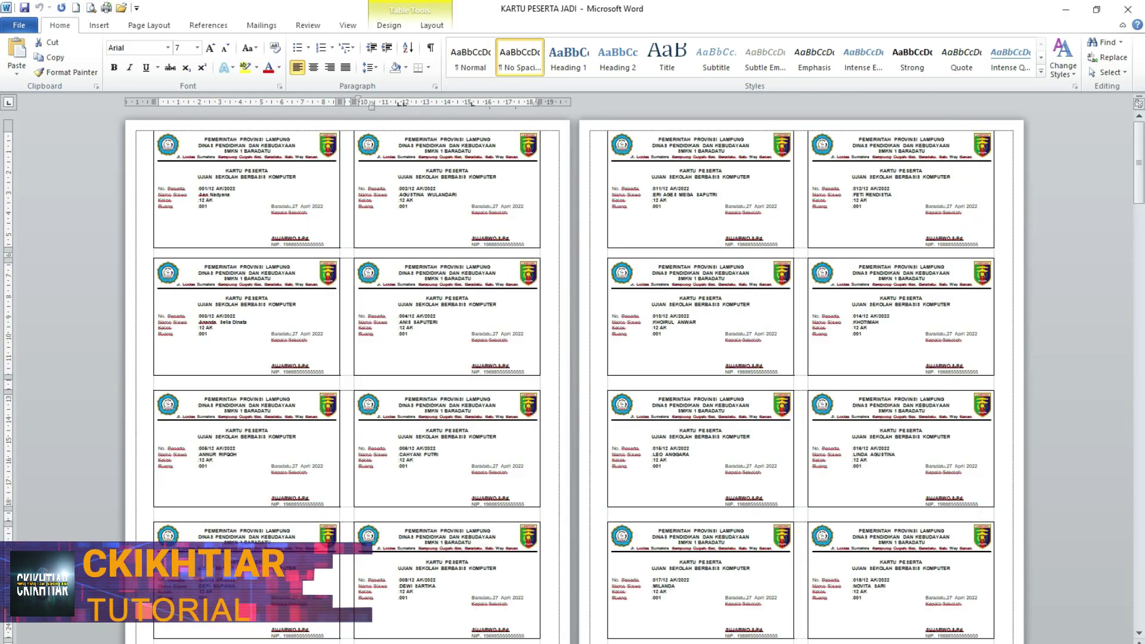
{"action": "scroll", "coordinate": [359, 346], "scroll_direction": "down", "scroll_amount": 2}
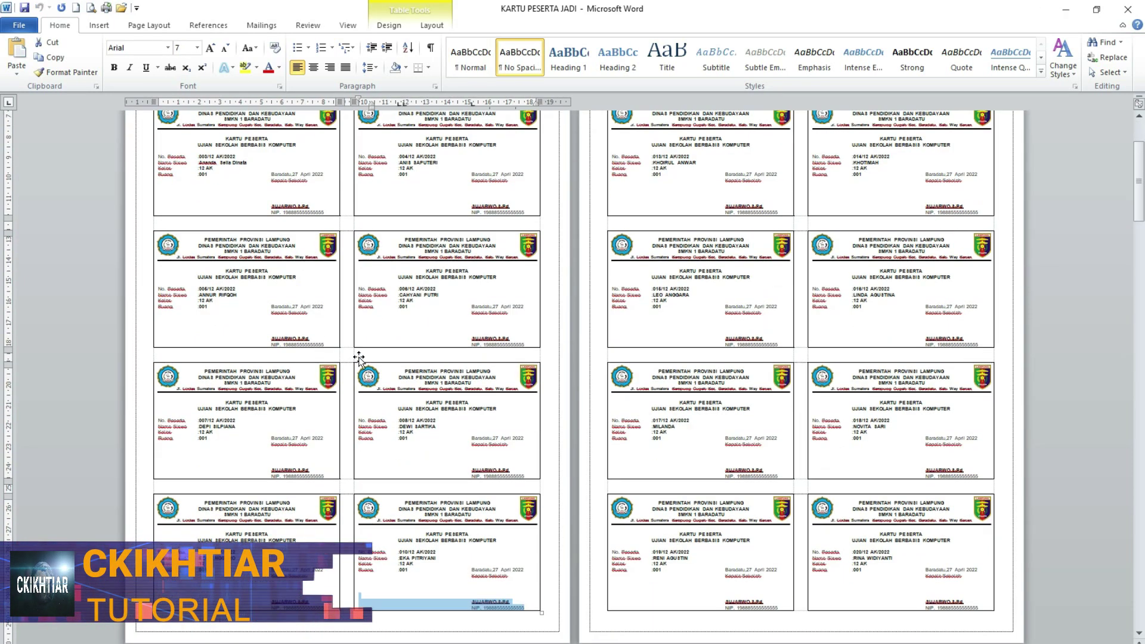
- Review the merged KARTU PESERTA JADI cards, then start a new blank document (Document7)
{"action": "scroll", "coordinate": [366, 407], "scroll_direction": "up", "scroll_amount": 2}
{"action": "left_click", "coordinate": [206, 139]}
{"action": "scroll", "coordinate": [440, 220], "scroll_direction": "down", "scroll_amount": 5}
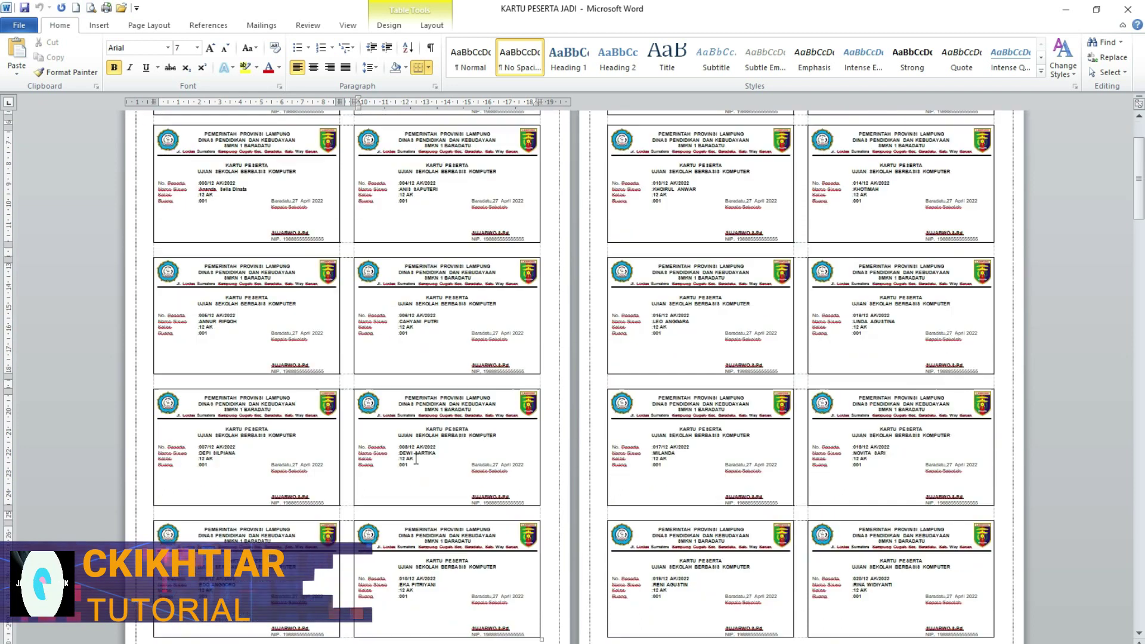
{"action": "scroll", "coordinate": [427, 522], "scroll_direction": "up", "scroll_amount": 5}
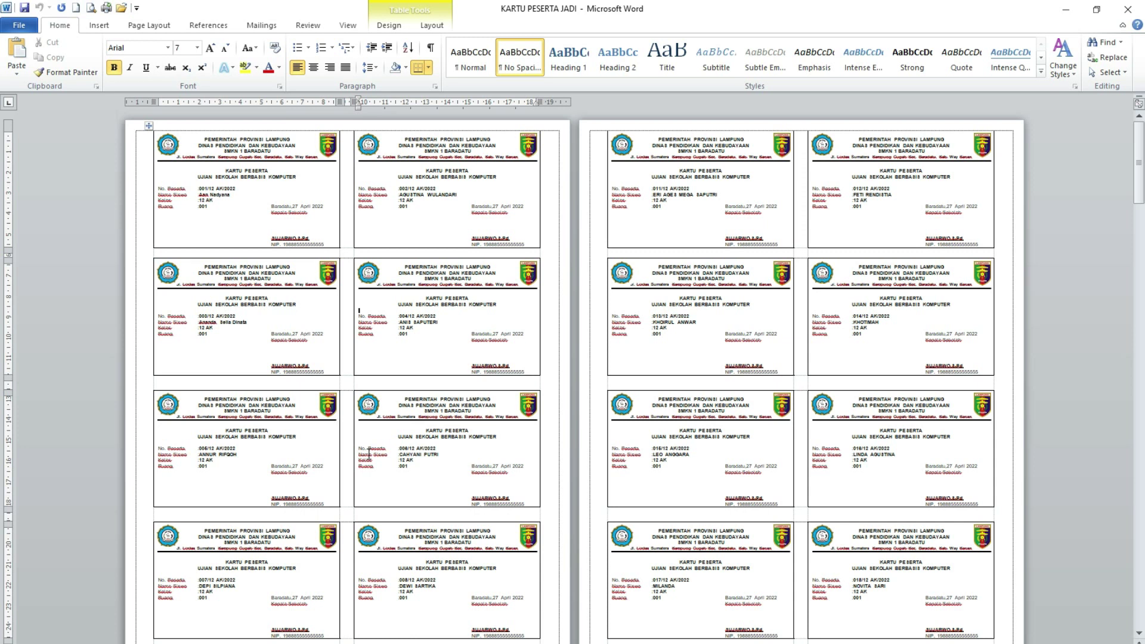
{"action": "scroll", "coordinate": [419, 520], "scroll_direction": "down", "scroll_amount": 3}
{"action": "scroll", "coordinate": [438, 617], "scroll_direction": "up", "scroll_amount": 3}
{"action": "scroll", "coordinate": [382, 421], "scroll_direction": "down", "scroll_amount": 3}
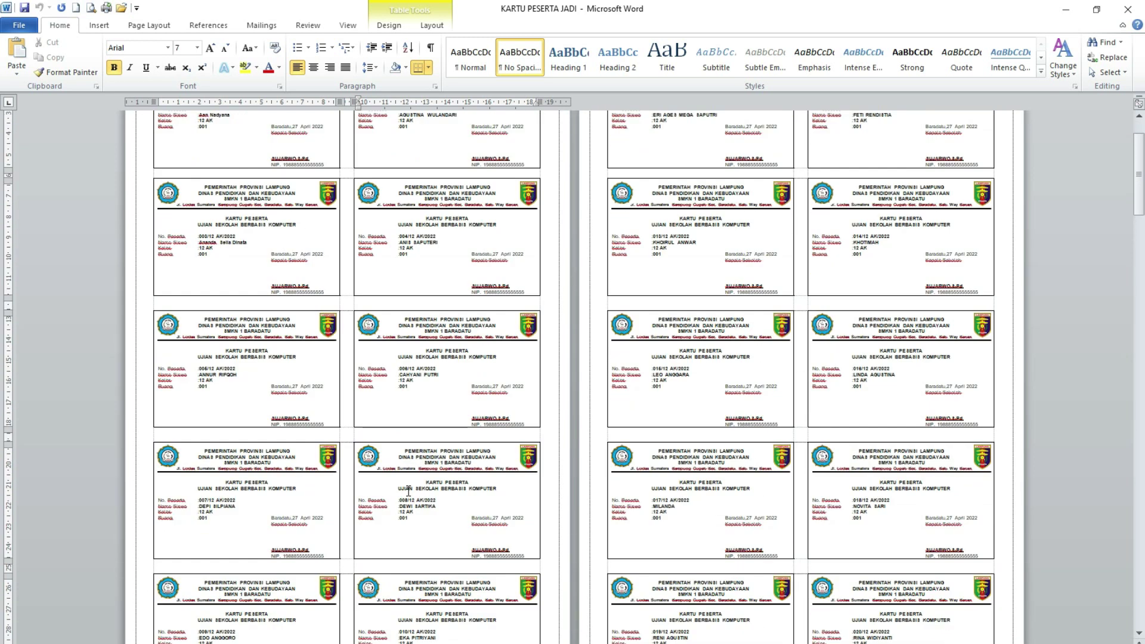
{"action": "scroll", "coordinate": [408, 490], "scroll_direction": "up", "scroll_amount": 3}
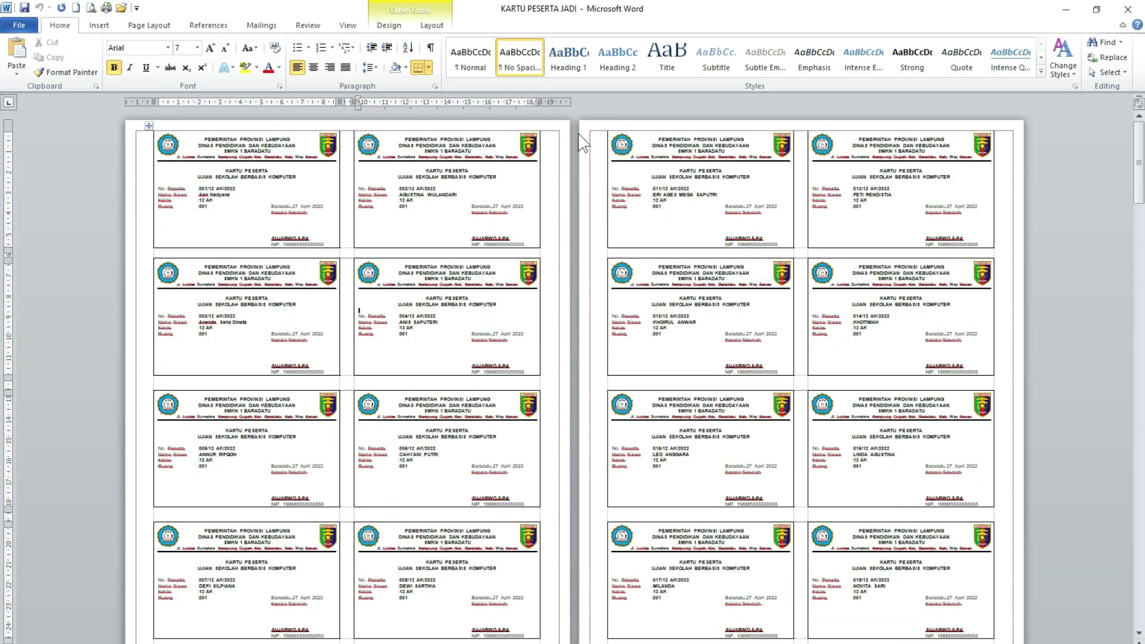
{"action": "scroll", "coordinate": [587, 139], "scroll_direction": "down", "scroll_amount": 3}
{"action": "scroll", "coordinate": [562, 410], "scroll_direction": "up", "scroll_amount": 3}
{"action": "key", "text": "ctrl+n"}
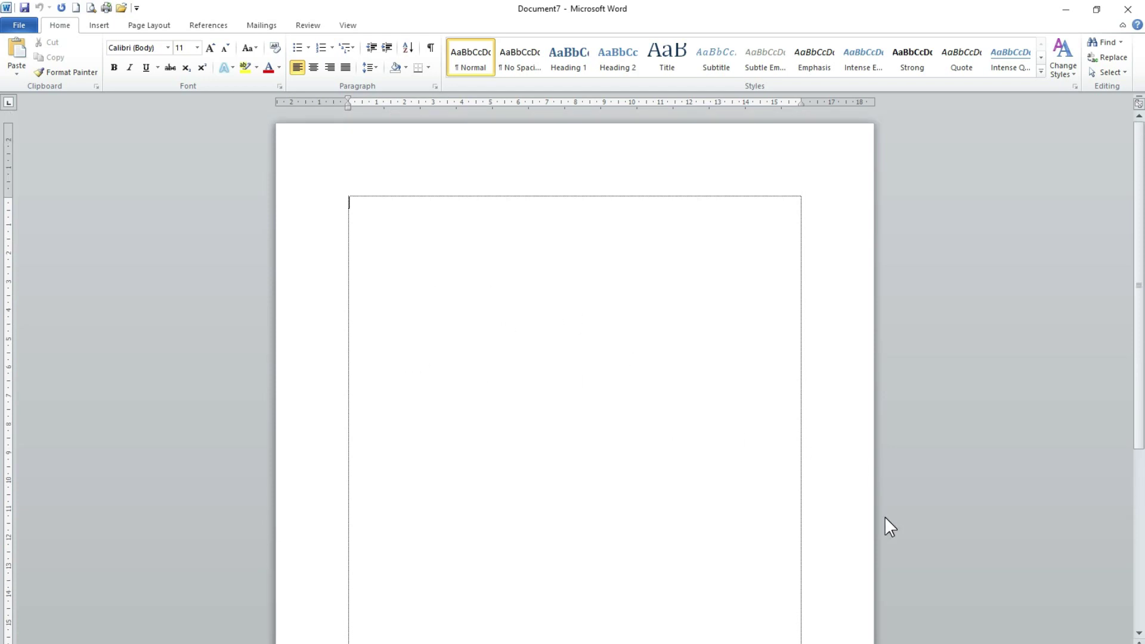
- Set a custom paper size of 21.5 cm wide by 33 cm high in Page Setup
{"action": "left_click", "coordinate": [146, 26]}
{"action": "left_click", "coordinate": [176, 72]}
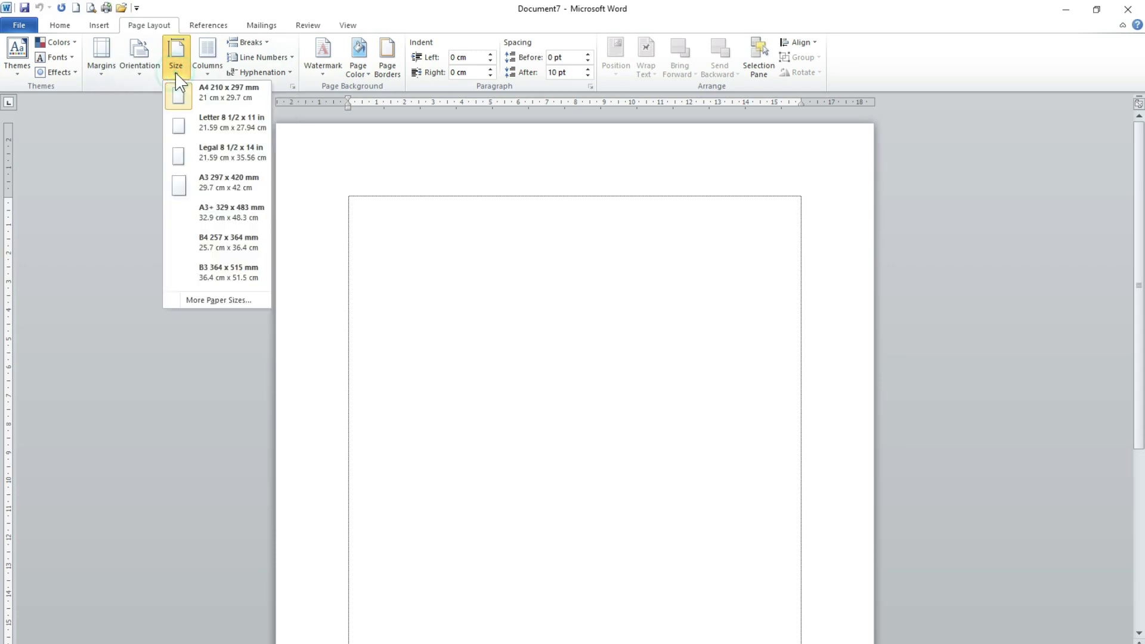
{"action": "left_click", "coordinate": [220, 300]}
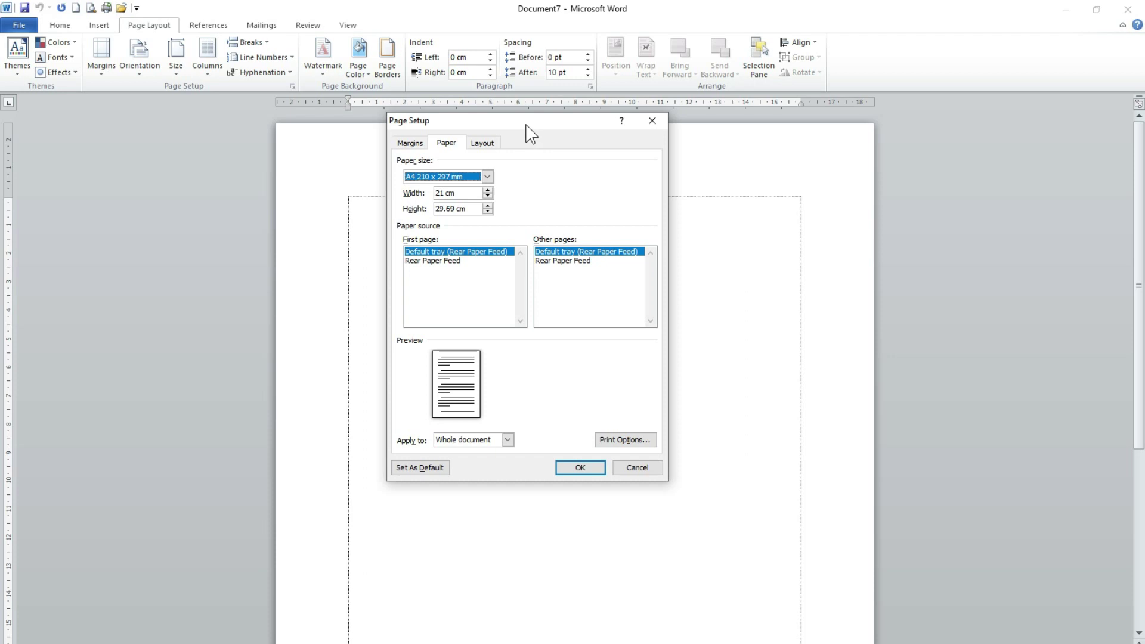
{"action": "left_click_drag", "start_coordinate": [527, 125], "coordinate": [506, 135]}
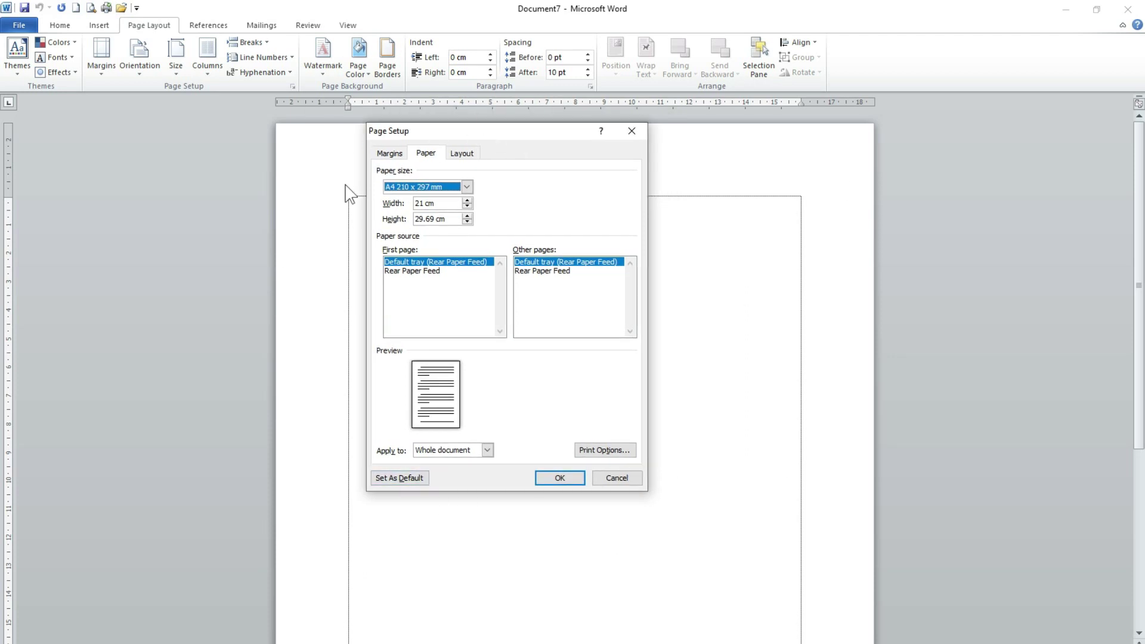
{"action": "left_click", "coordinate": [467, 187]}
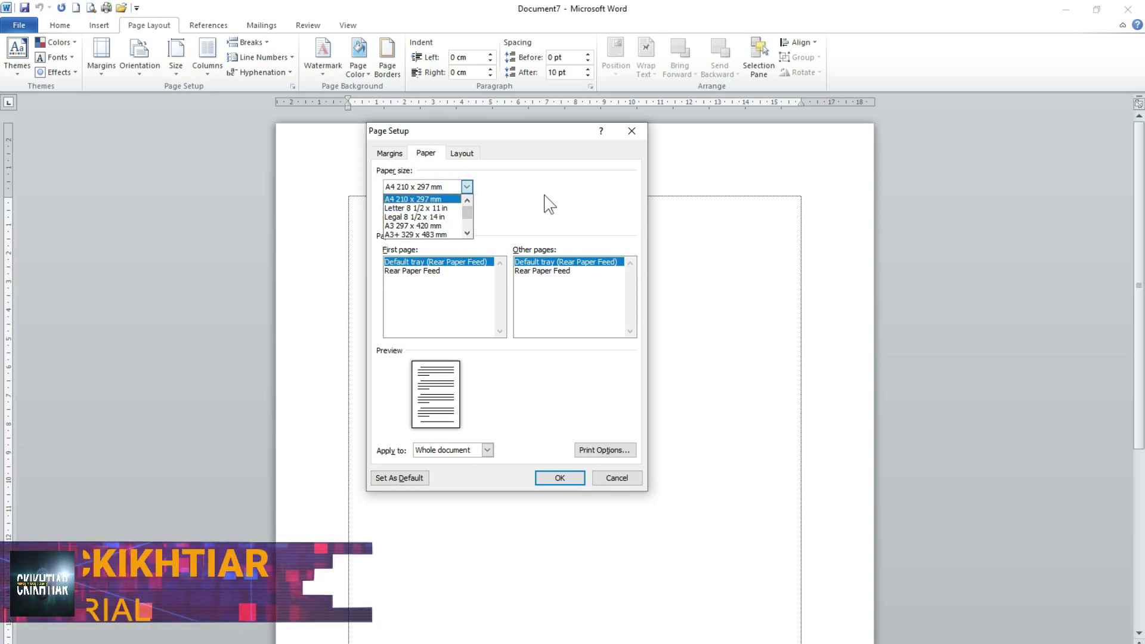
{"action": "left_click", "coordinate": [505, 186]}
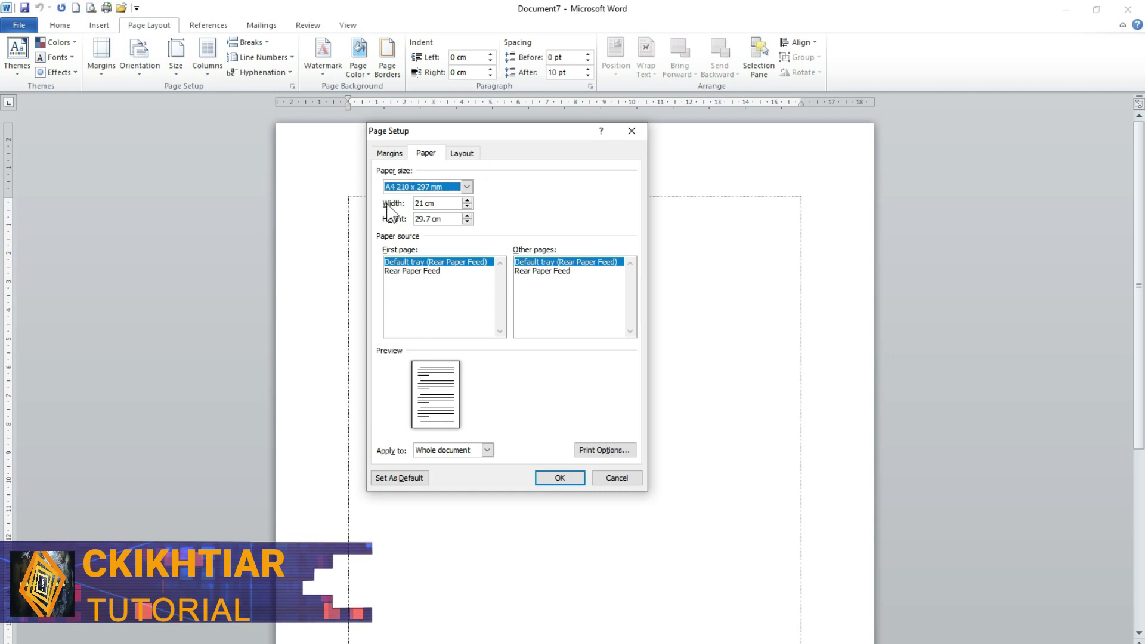
{"action": "left_click", "coordinate": [423, 204]}
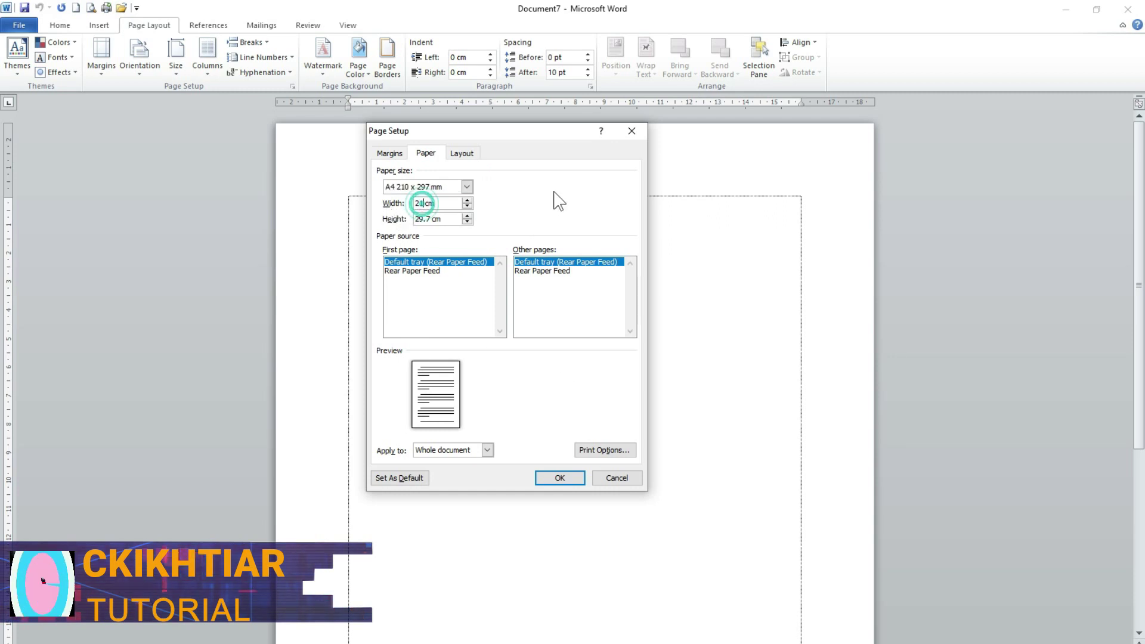
{"action": "type", "text": ".5"}
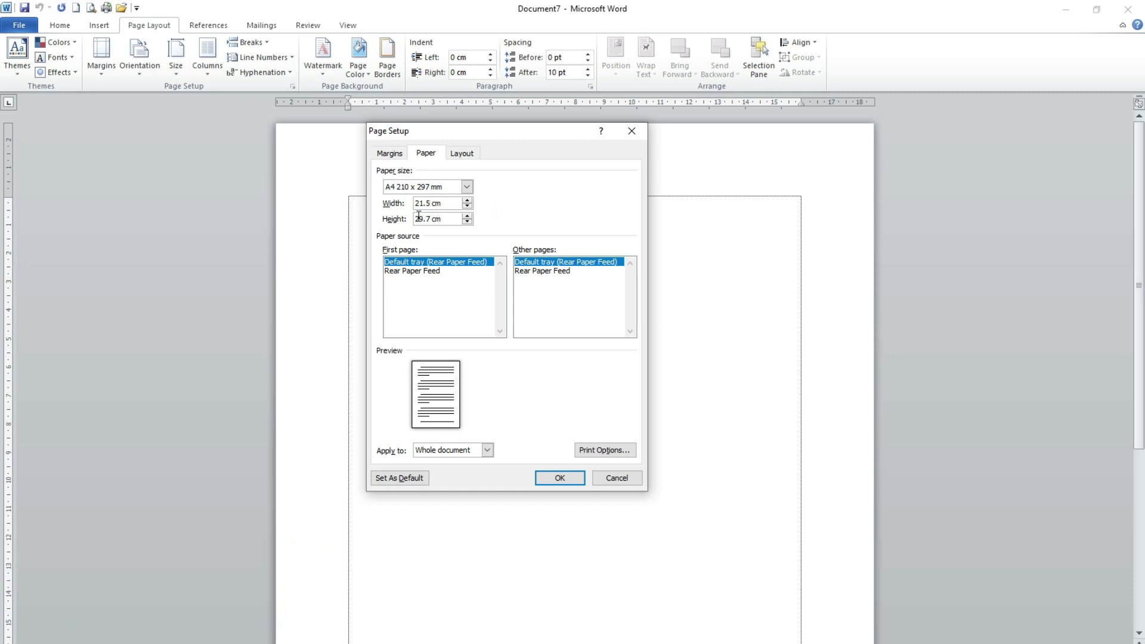
{"action": "double_click", "coordinate": [430, 220]}
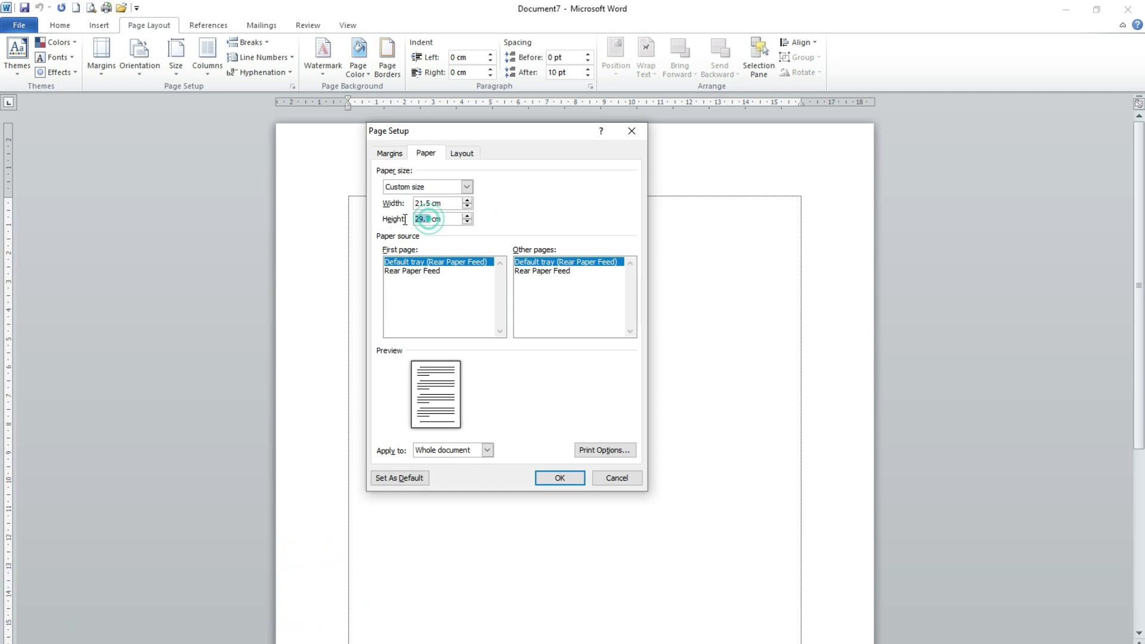
{"action": "type", "text": "33"}
{"action": "left_click", "coordinate": [390, 154]}
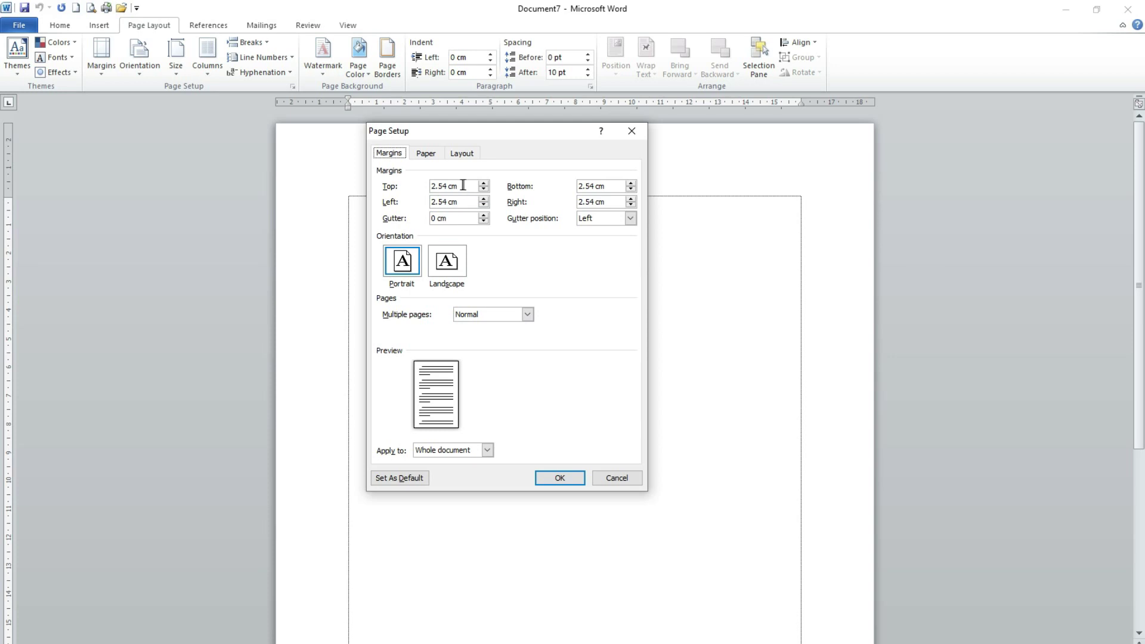
- Set the top, bottom, left and right margins to 1 cm and apply the page setup
{"action": "left_click_drag", "start_coordinate": [462, 187], "coordinate": [415, 190]}
{"action": "type", "text": "1"}
{"action": "left_click_drag", "start_coordinate": [617, 183], "coordinate": [579, 186]}
{"action": "type", "text": "1"}
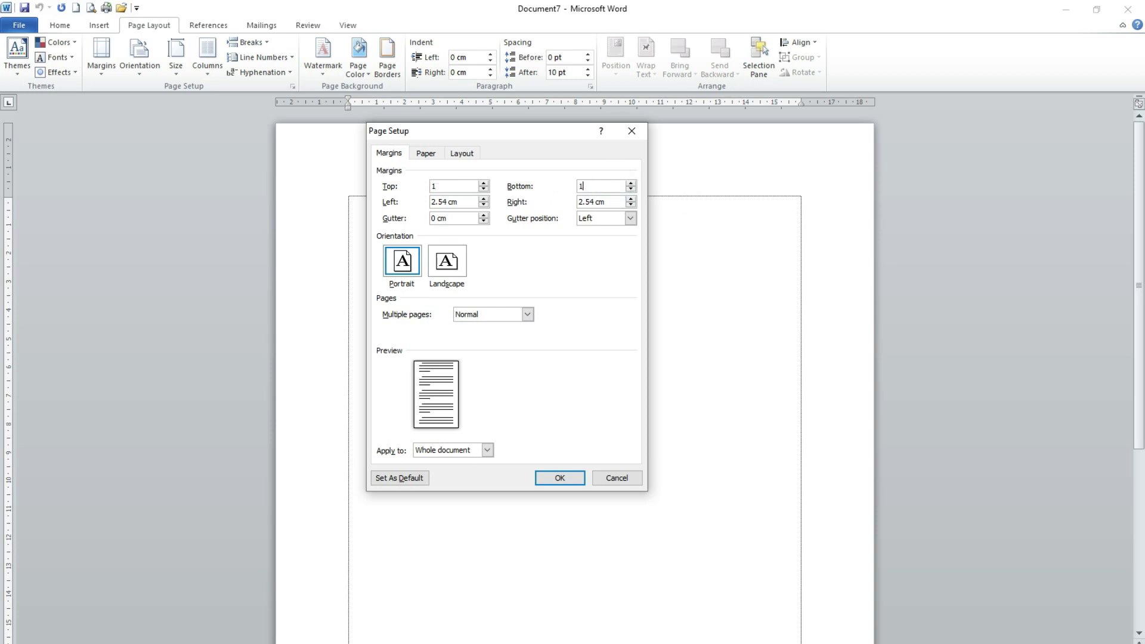
{"action": "left_click_drag", "start_coordinate": [461, 202], "coordinate": [441, 204]}
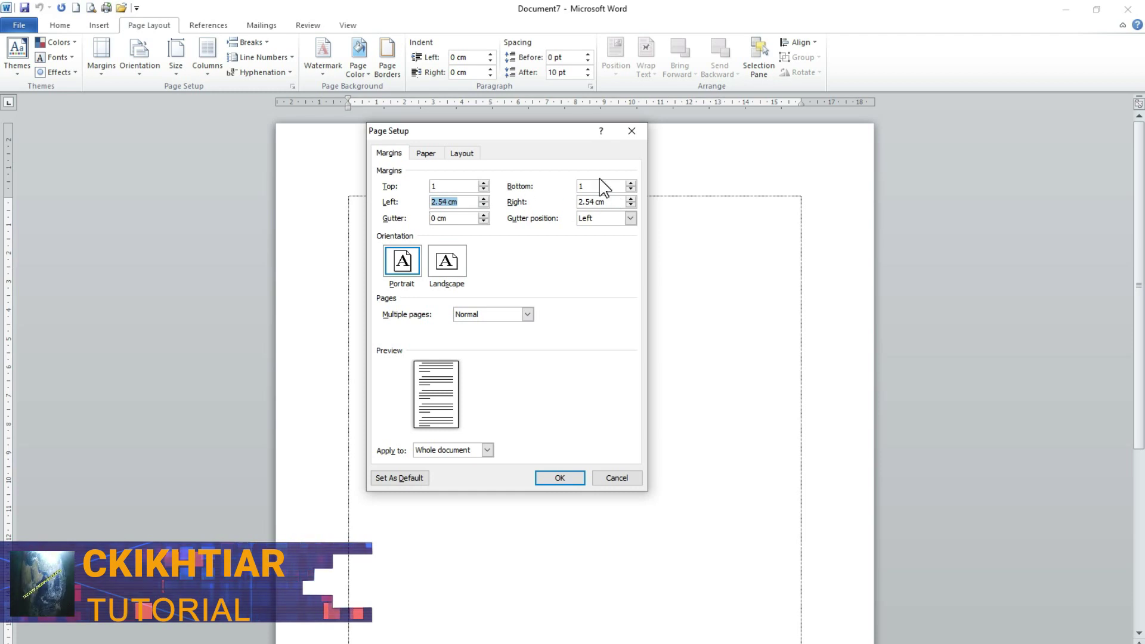
{"action": "type", "text": "1"}
{"action": "left_click_drag", "start_coordinate": [608, 203], "coordinate": [578, 203]}
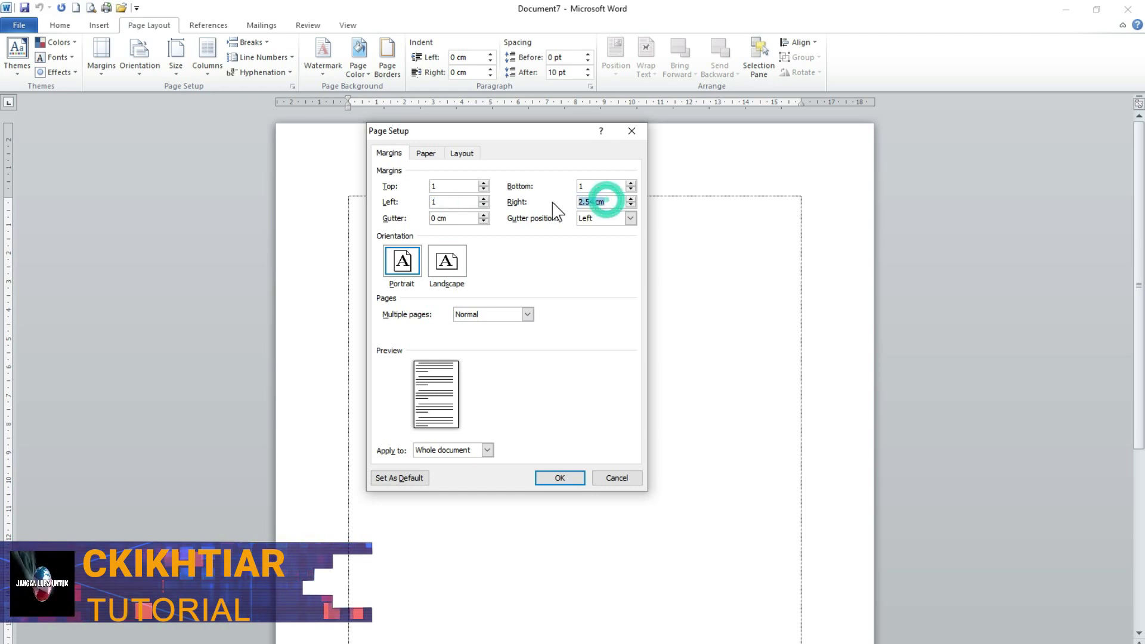
{"action": "type", "text": "1"}
{"action": "left_click", "coordinate": [567, 480]}
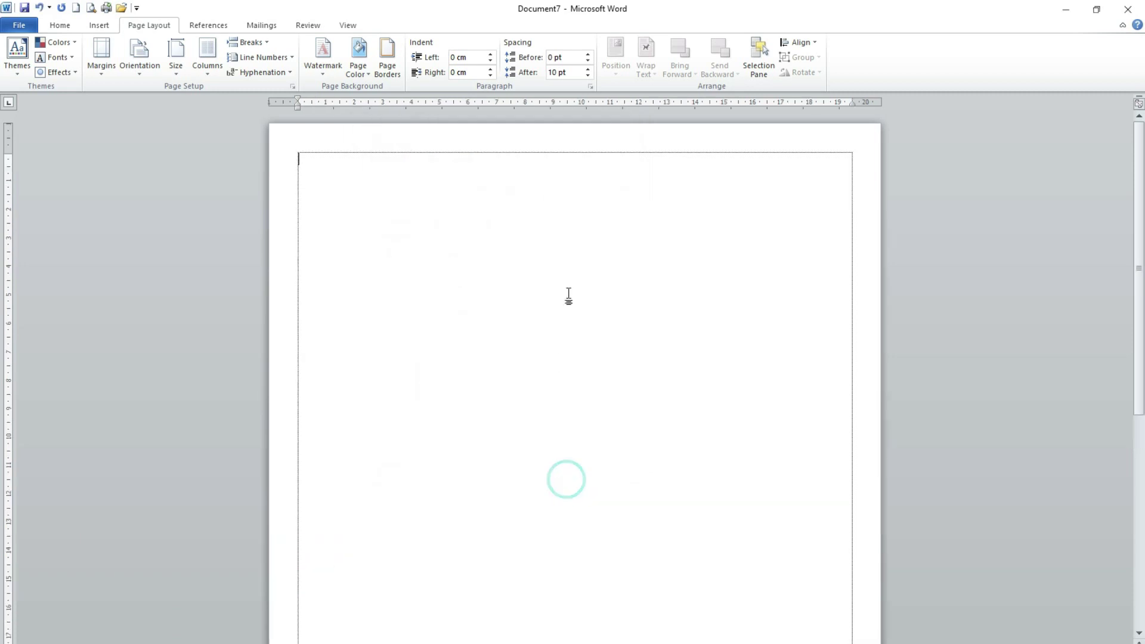
- Return to the KARTU PESERTA JADI document of merged participant cards
{"action": "scroll", "coordinate": [386, 417], "scroll_direction": "down", "scroll_amount": 2}
{"action": "scroll", "coordinate": [344, 424], "scroll_direction": "down", "scroll_amount": 3}
{"action": "scroll", "coordinate": [347, 437], "scroll_direction": "up", "scroll_amount": 4}
{"action": "scroll", "coordinate": [509, 415], "scroll_direction": "down", "scroll_amount": 3}
{"action": "scroll", "coordinate": [257, 315], "scroll_direction": "up", "scroll_amount": 2}
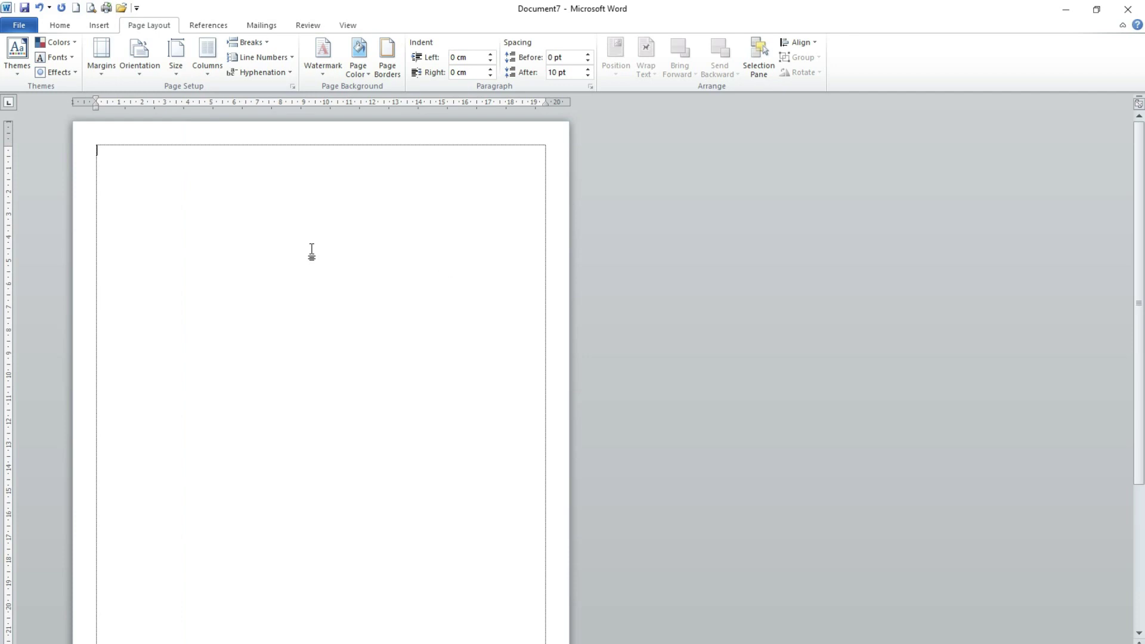
{"action": "scroll", "coordinate": [271, 288], "scroll_direction": "up", "scroll_amount": 2}
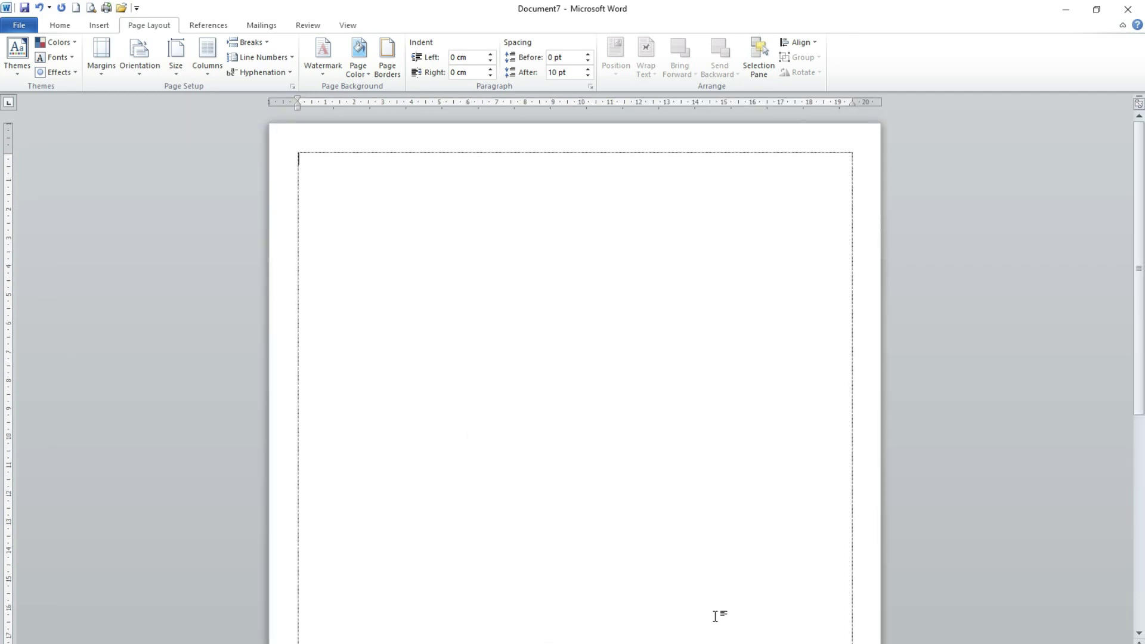
{"action": "key", "text": "alt+Tab"}
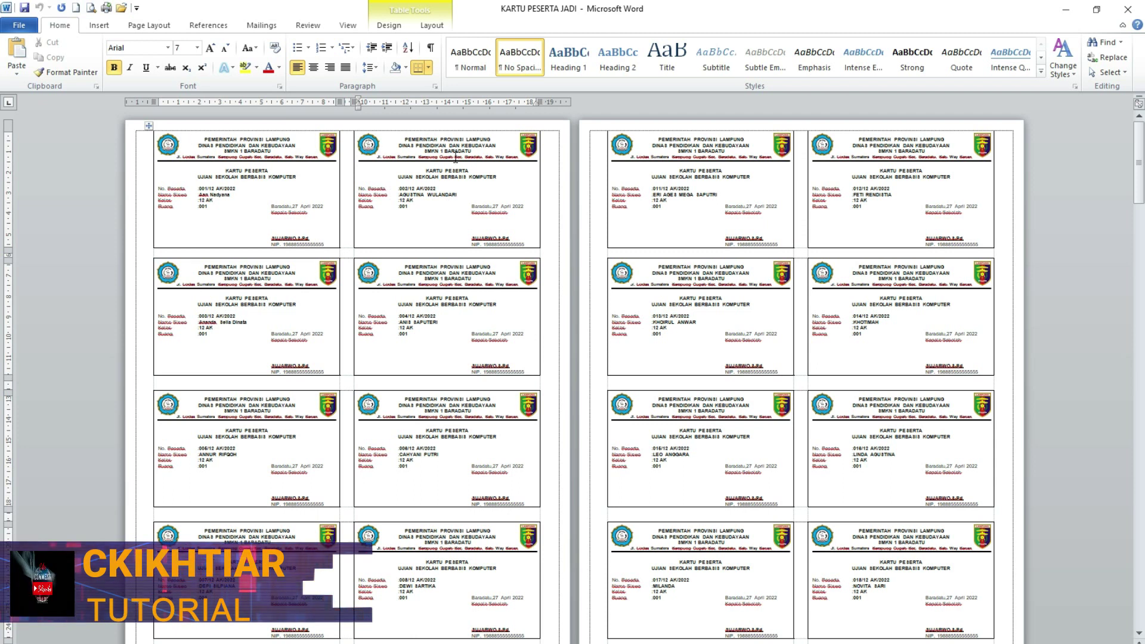
{"action": "scroll", "coordinate": [413, 148], "scroll_direction": "down", "scroll_amount": 3}
{"action": "scroll", "coordinate": [276, 206], "scroll_direction": "up", "scroll_amount": 3}
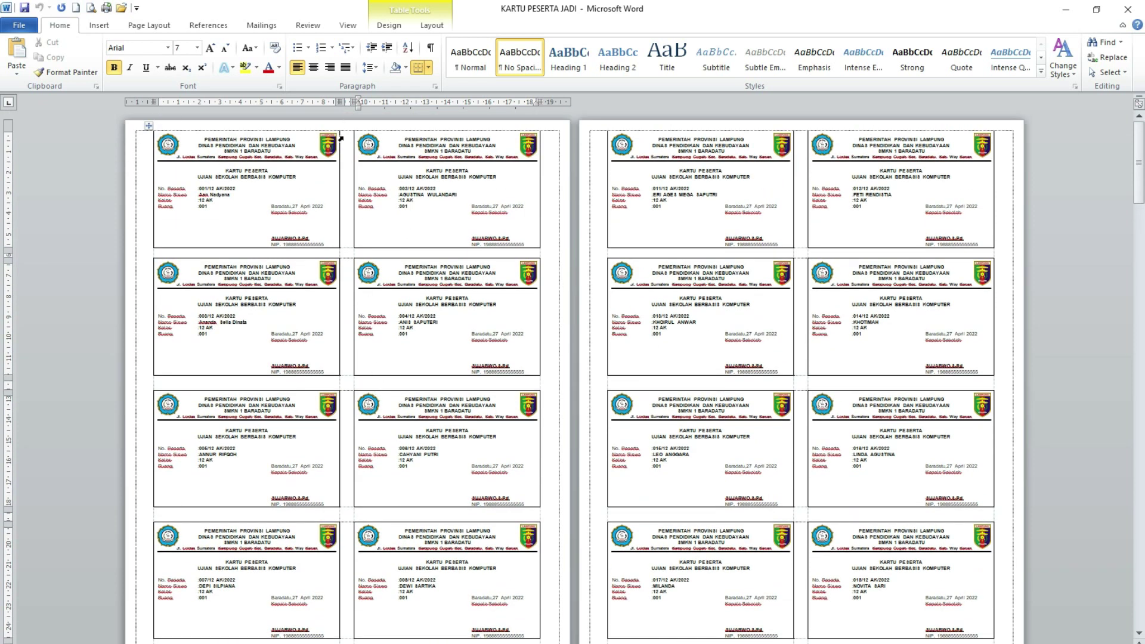
{"action": "left_click", "coordinate": [264, 125]}
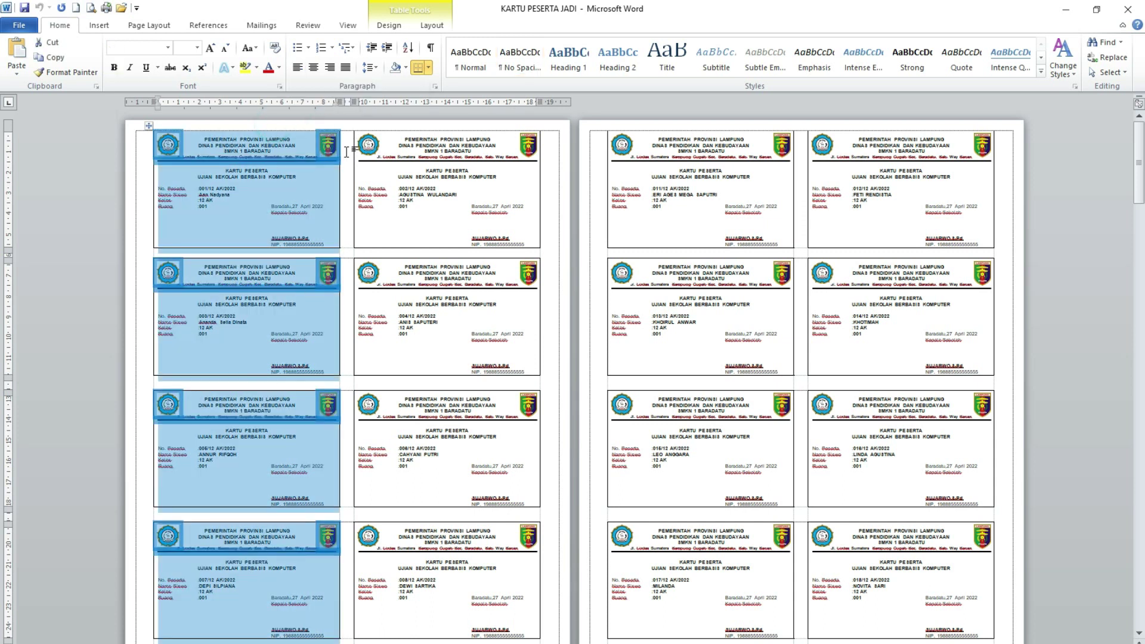
{"action": "left_click", "coordinate": [347, 120]}
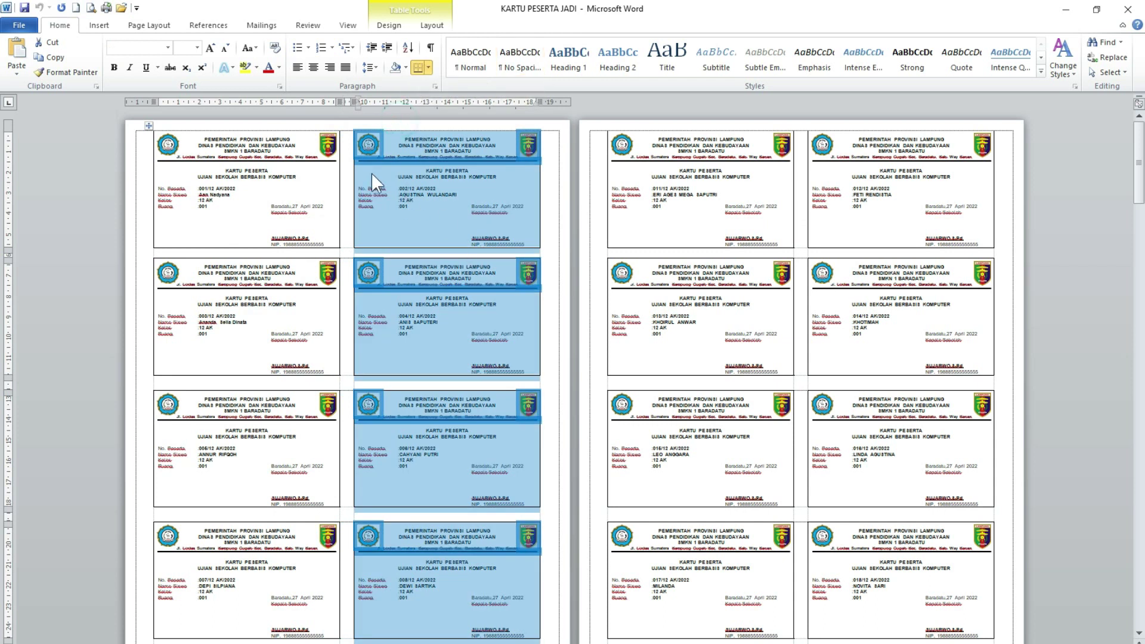
{"action": "left_click", "coordinate": [349, 149]}
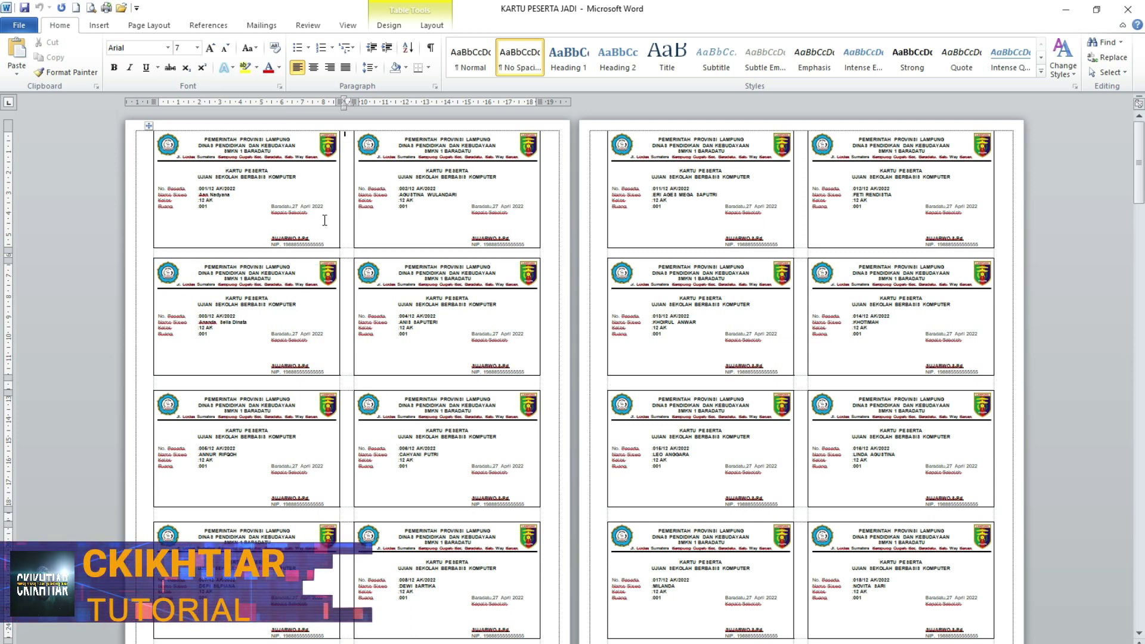
{"action": "left_click", "coordinate": [248, 188]}
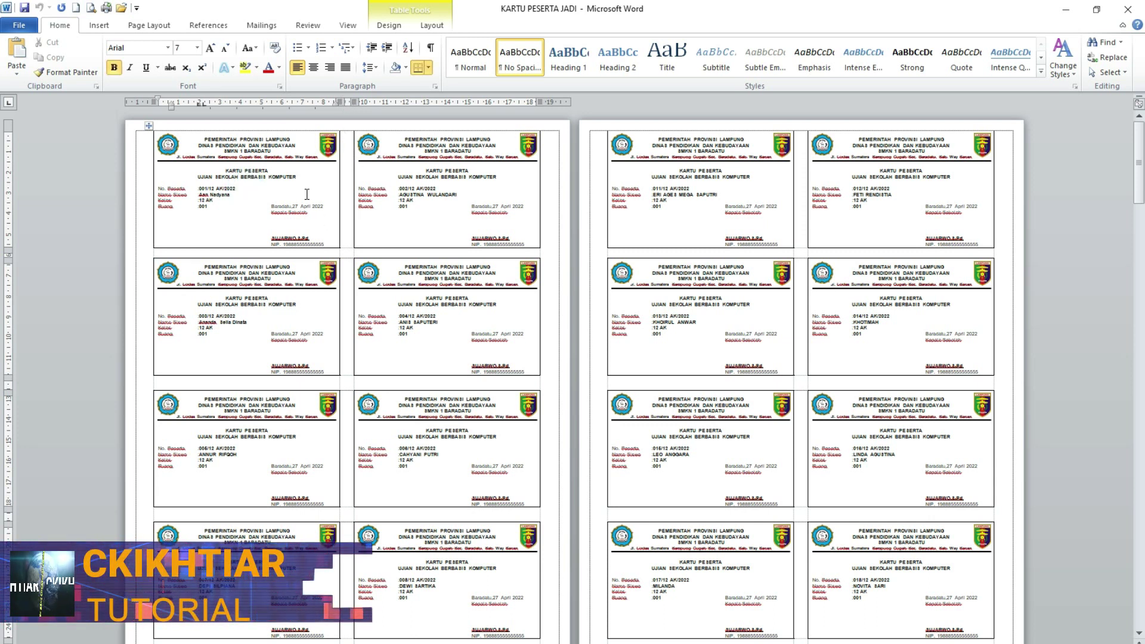
{"action": "left_click", "coordinate": [401, 188]}
{"action": "scroll", "coordinate": [256, 251], "scroll_direction": "down", "scroll_amount": 1}
{"action": "scroll", "coordinate": [262, 197], "scroll_direction": "up", "scroll_amount": 1}
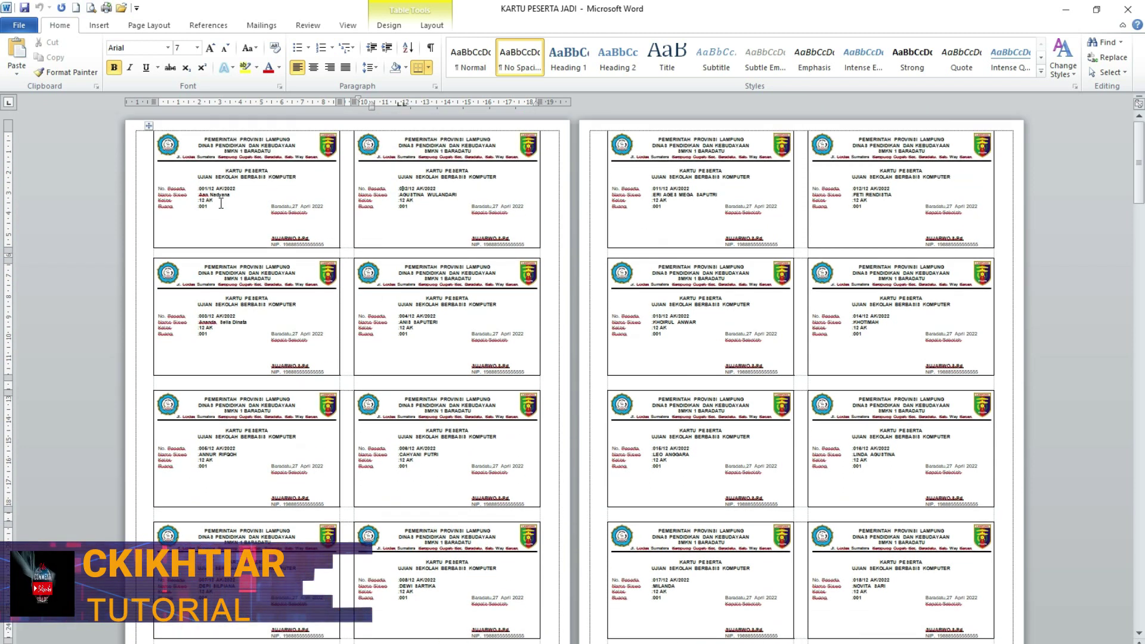
{"action": "left_click_drag", "start_coordinate": [218, 137], "coordinate": [344, 165]}
{"action": "left_click", "coordinate": [225, 253]}
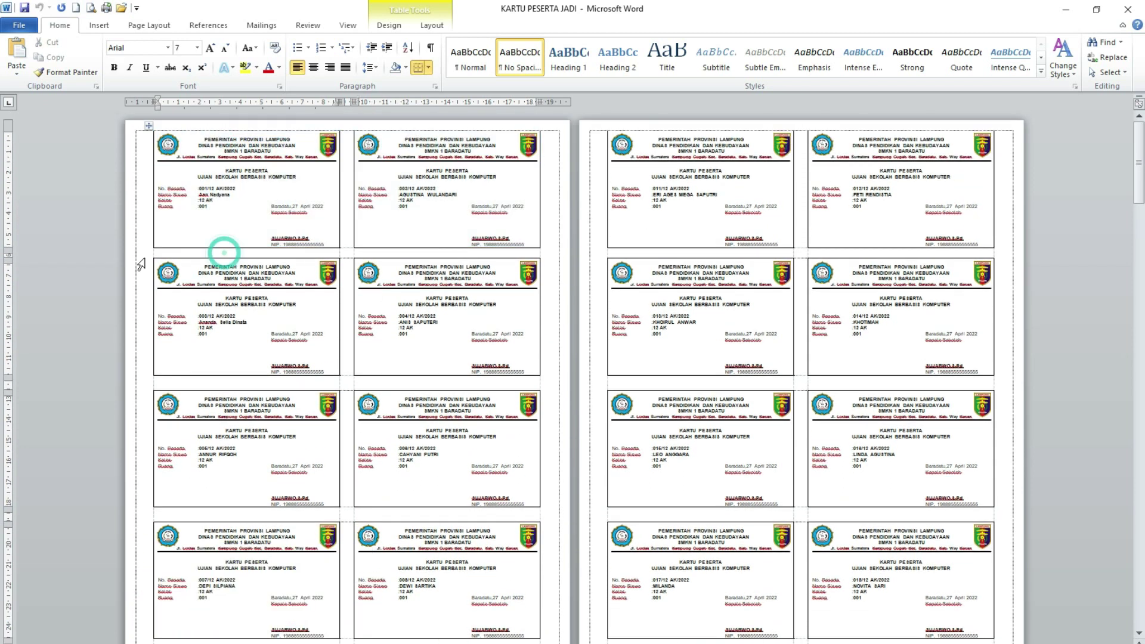
{"action": "left_click", "coordinate": [145, 449]}
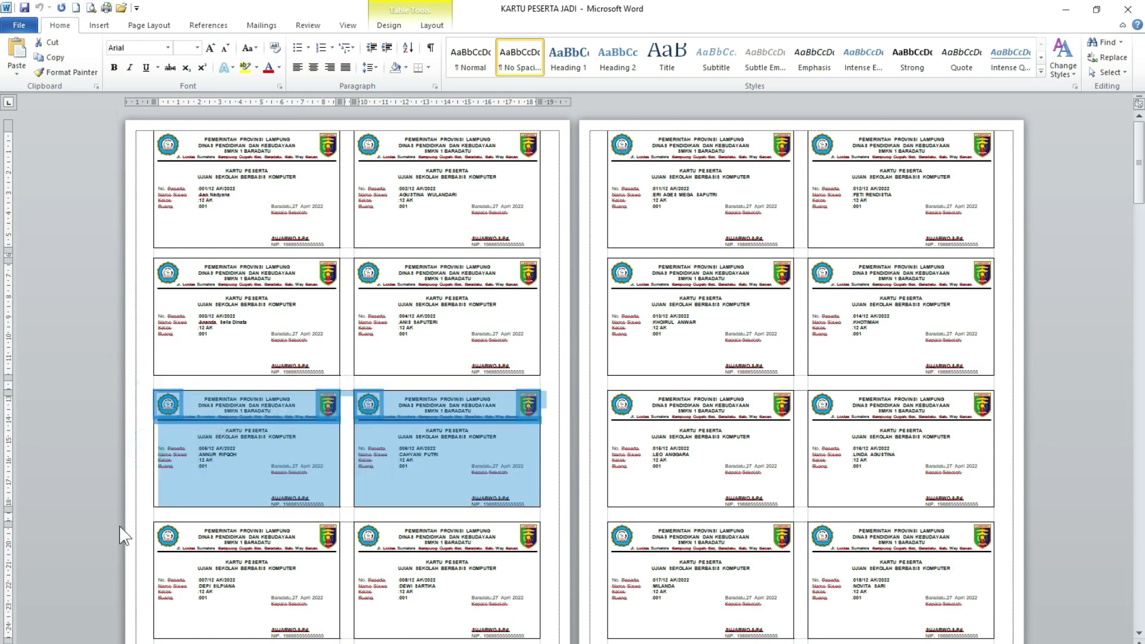
{"action": "left_click", "coordinate": [140, 519]}
{"action": "left_click", "coordinate": [139, 554]}
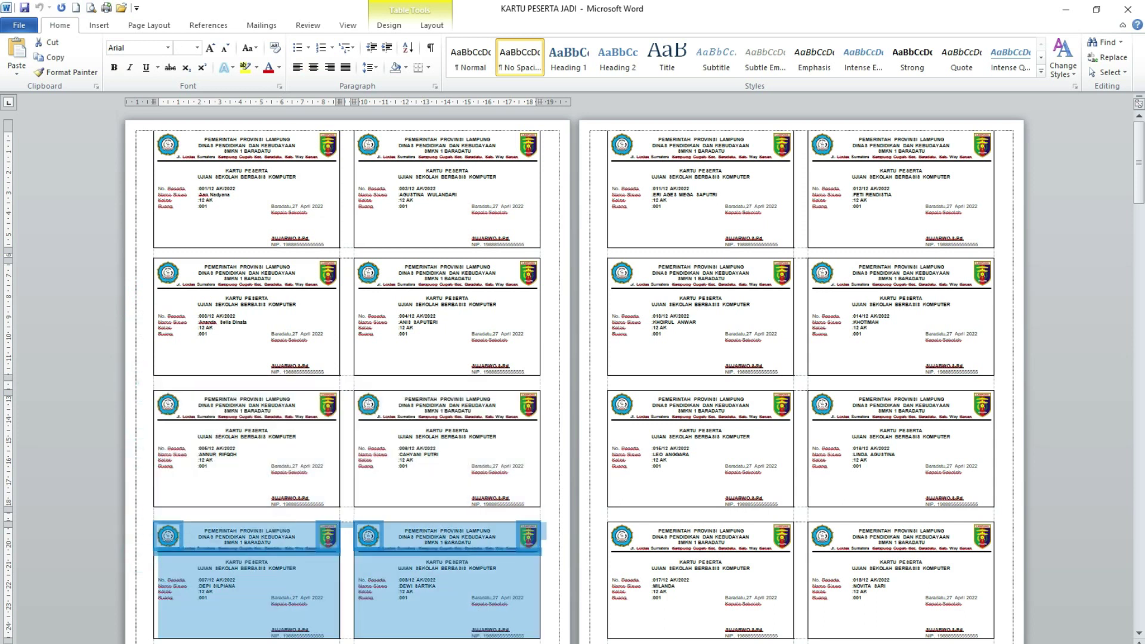
{"action": "left_click", "coordinate": [153, 629]}
{"action": "scroll", "coordinate": [153, 629], "scroll_direction": "down", "scroll_amount": 3}
{"action": "left_click", "coordinate": [138, 605]}
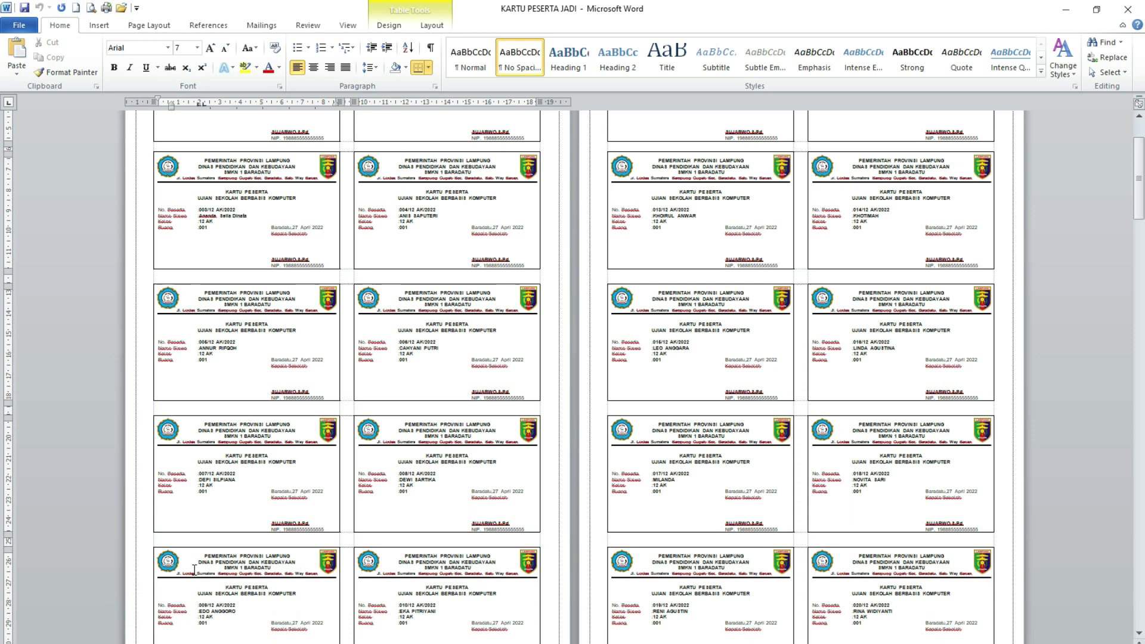
{"action": "scroll", "coordinate": [337, 285], "scroll_direction": "up", "scroll_amount": 3}
{"action": "left_click", "coordinate": [337, 285]}
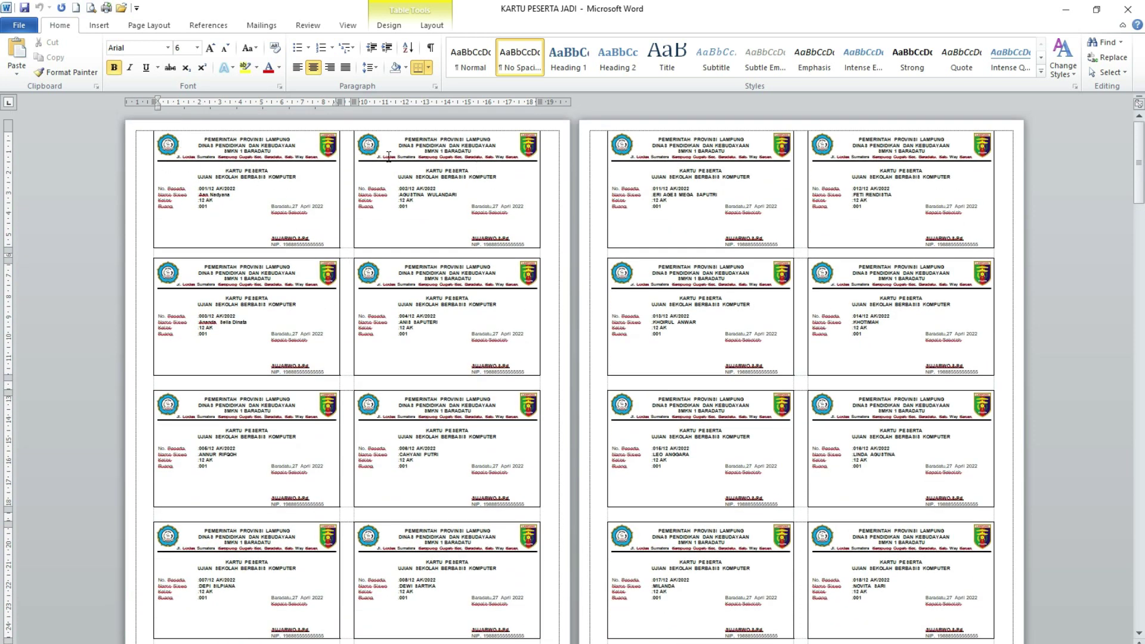
{"action": "left_click_drag", "start_coordinate": [216, 138], "coordinate": [259, 155]}
{"action": "left_click", "coordinate": [250, 139]}
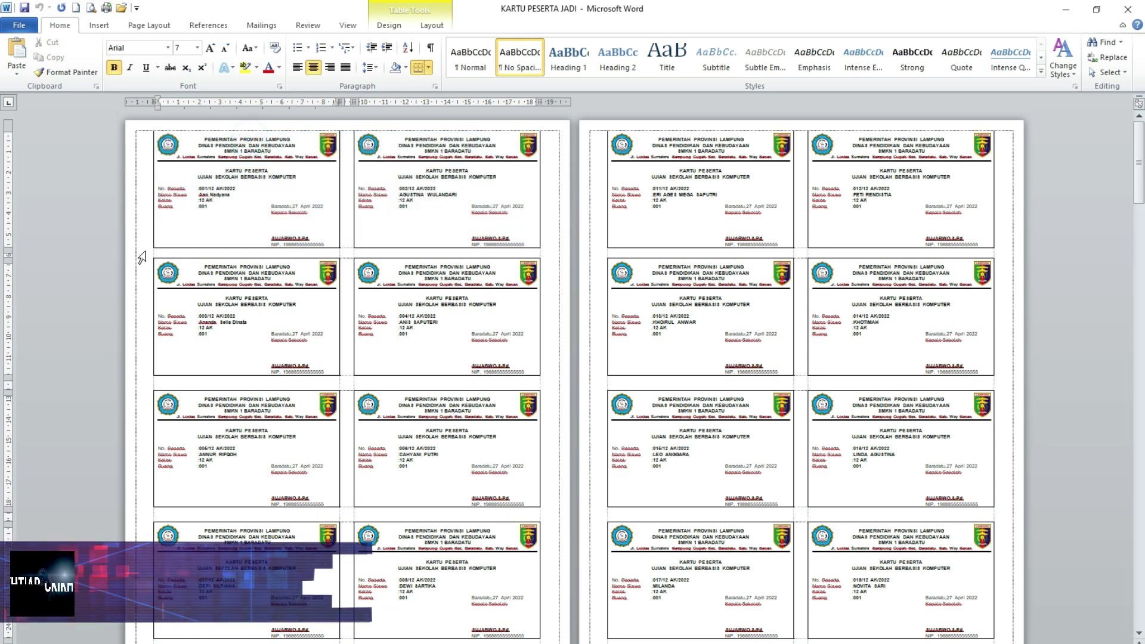
{"action": "left_click", "coordinate": [138, 255]}
{"action": "left_click", "coordinate": [141, 382]}
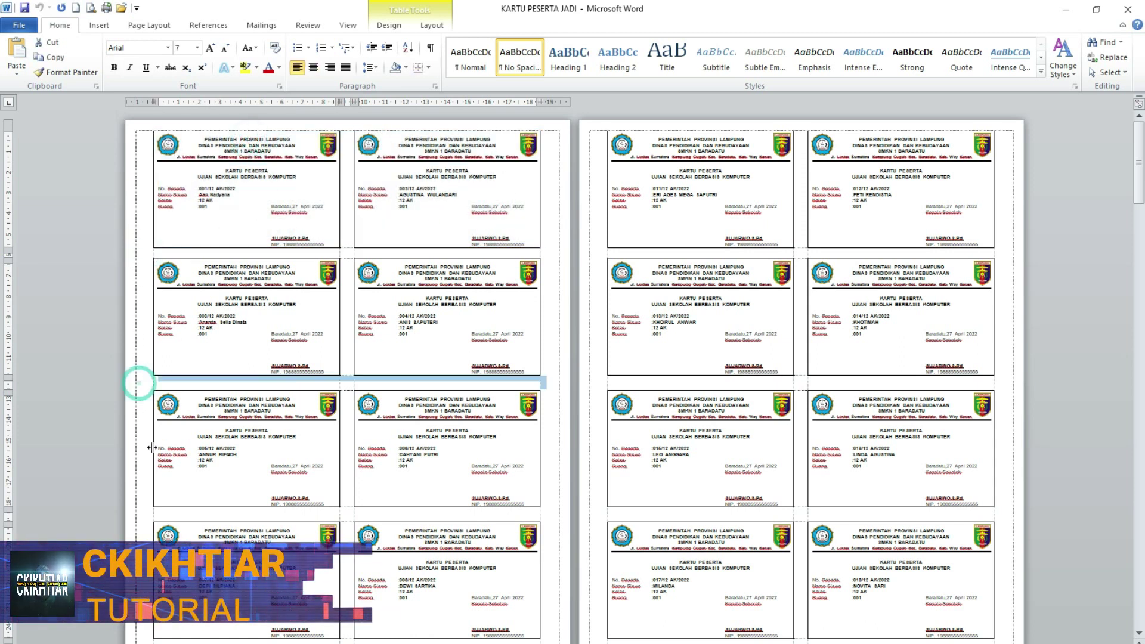
{"action": "left_click", "coordinate": [141, 513]}
{"action": "left_click", "coordinate": [133, 255]}
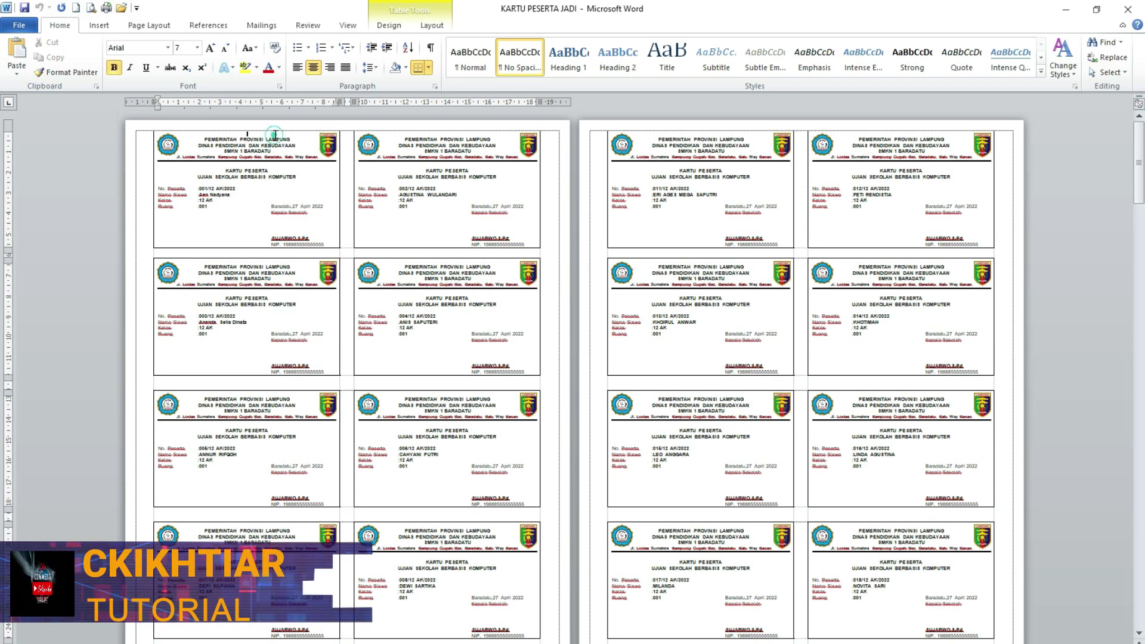
{"action": "left_click", "coordinate": [276, 134]}
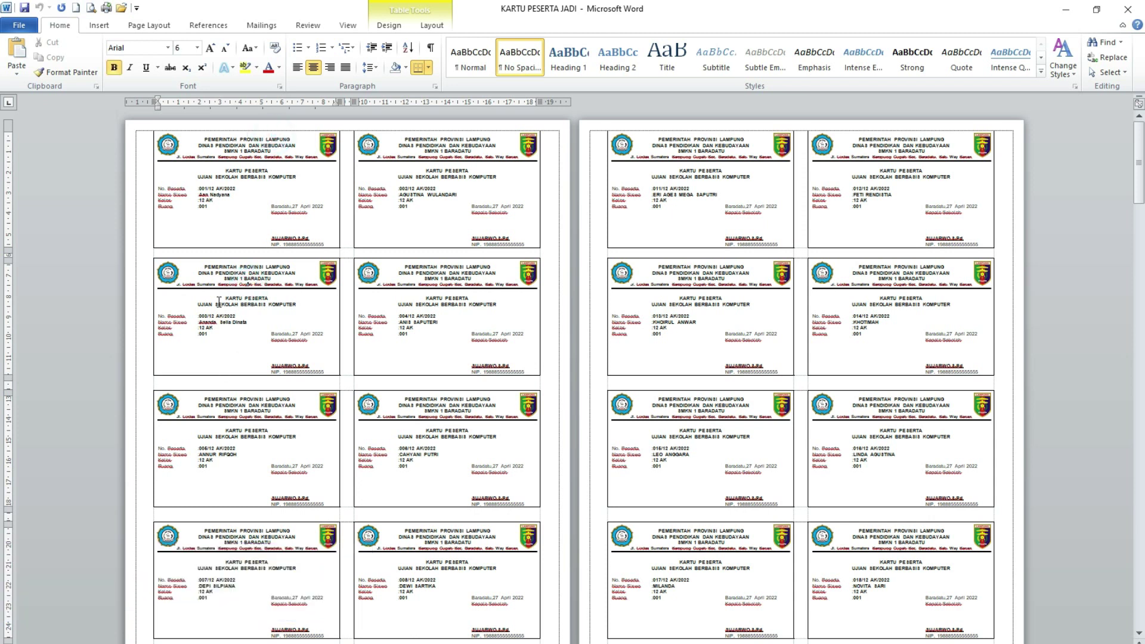
{"action": "left_click", "coordinate": [131, 252]}
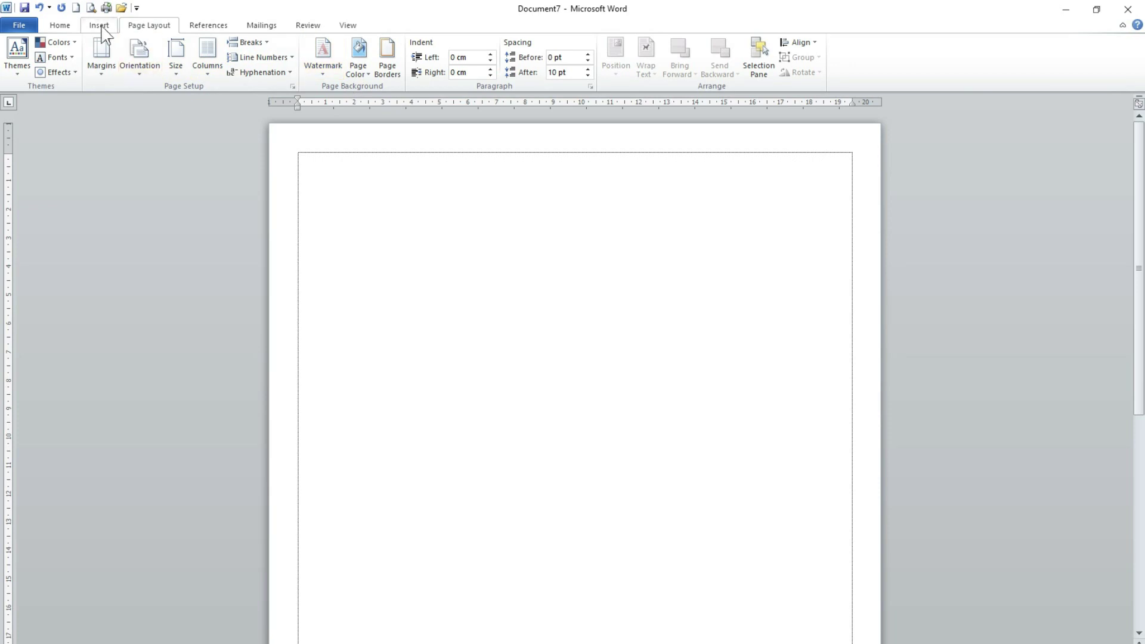
- Scroll the empty Document7 page with its 21.5 × 33 cm size and 1 cm margins
{"action": "scroll", "coordinate": [465, 317], "scroll_direction": "down", "scroll_amount": 6}
{"action": "scroll", "coordinate": [253, 378], "scroll_direction": "up", "scroll_amount": 6}
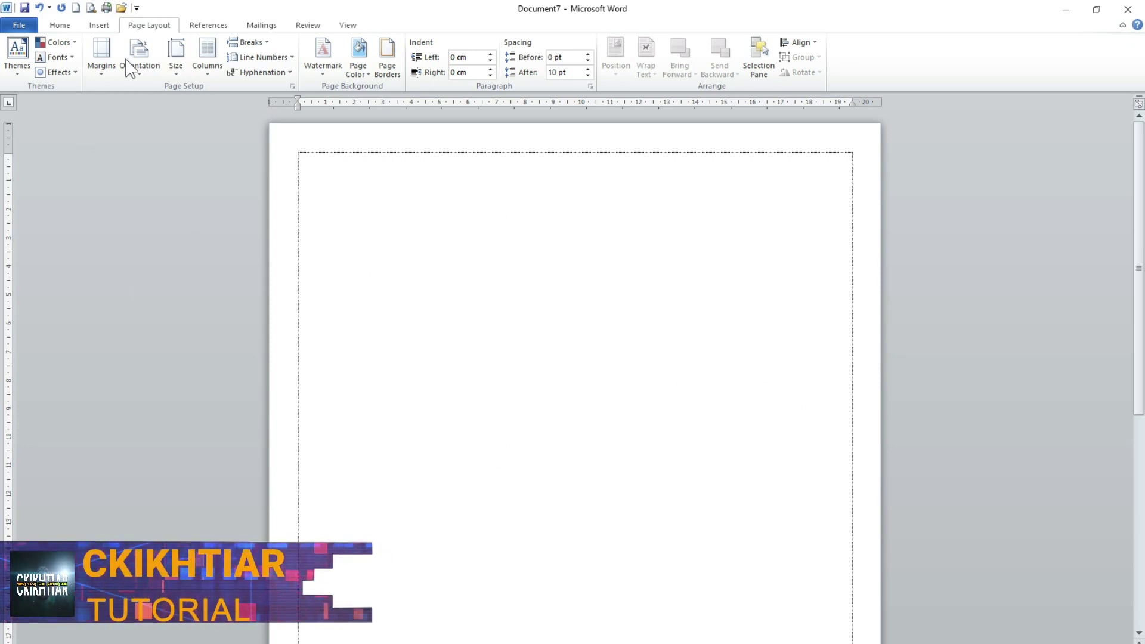
- Insert a table of 3 columns and 9 rows through the Insert Table dialog
{"action": "left_click", "coordinate": [101, 26]}
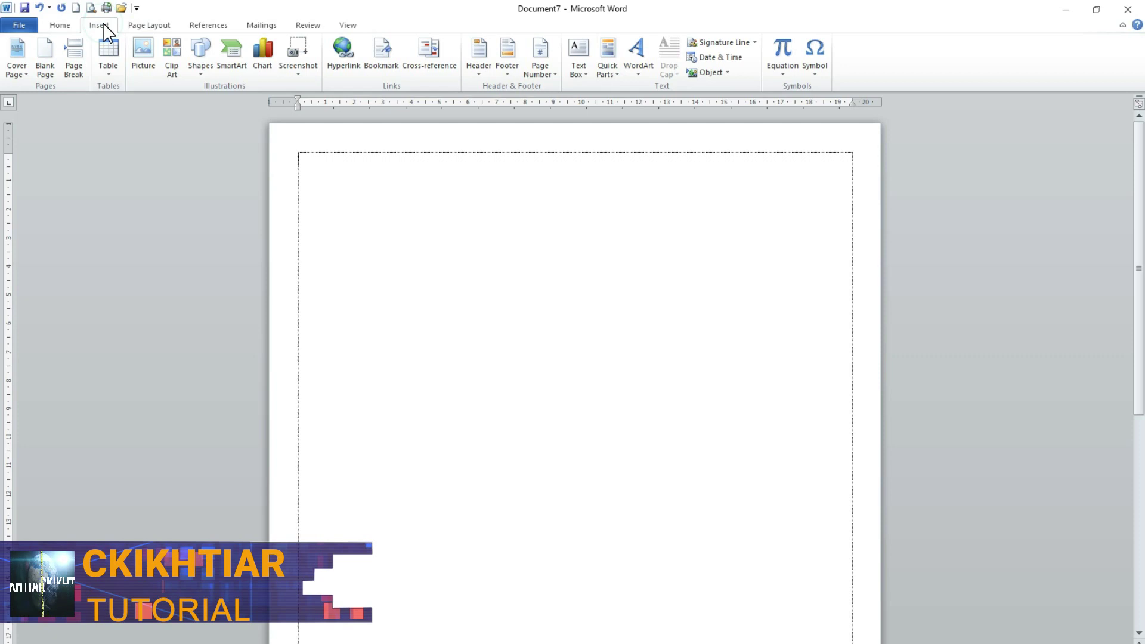
{"action": "left_click", "coordinate": [110, 75]}
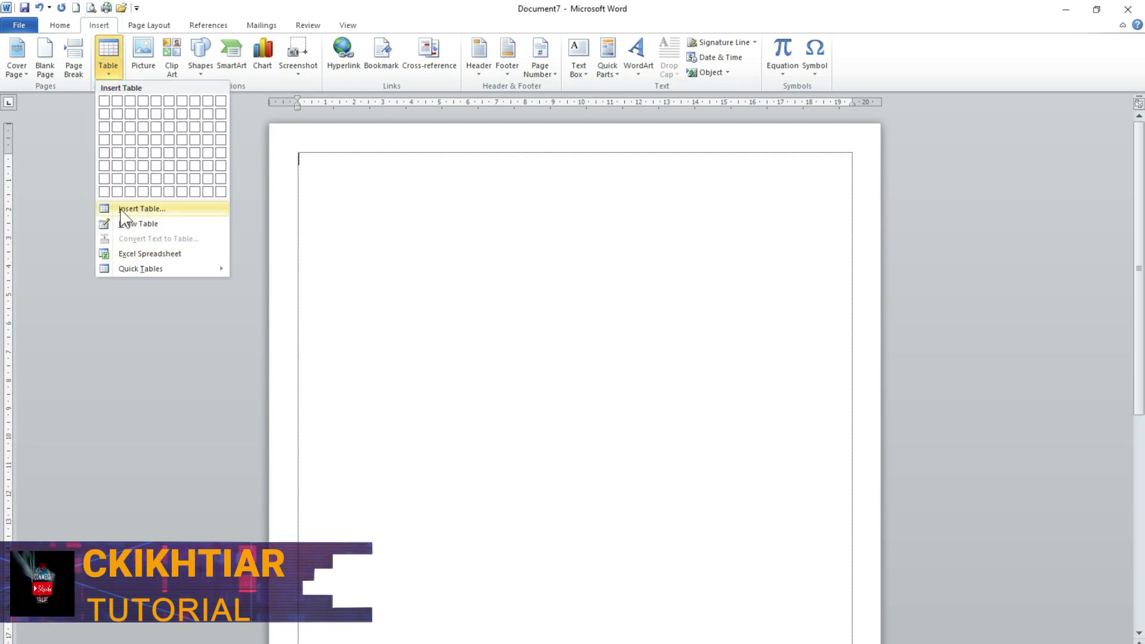
{"action": "left_click", "coordinate": [160, 210]}
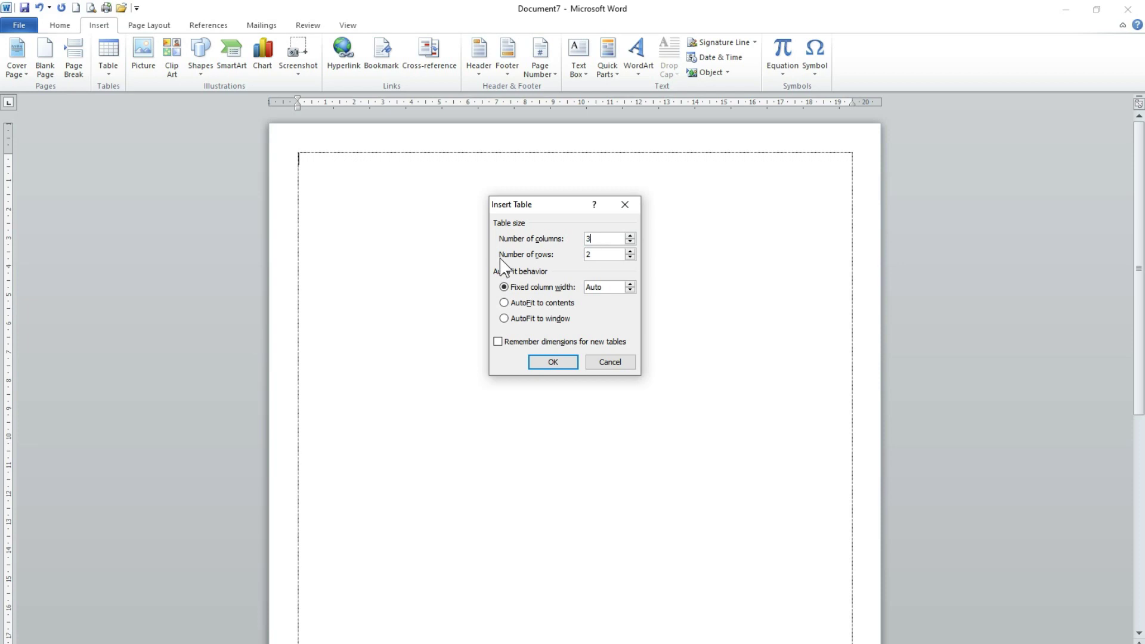
{"action": "left_click_drag", "start_coordinate": [598, 253], "coordinate": [574, 254]}
{"action": "type", "text": "9"}
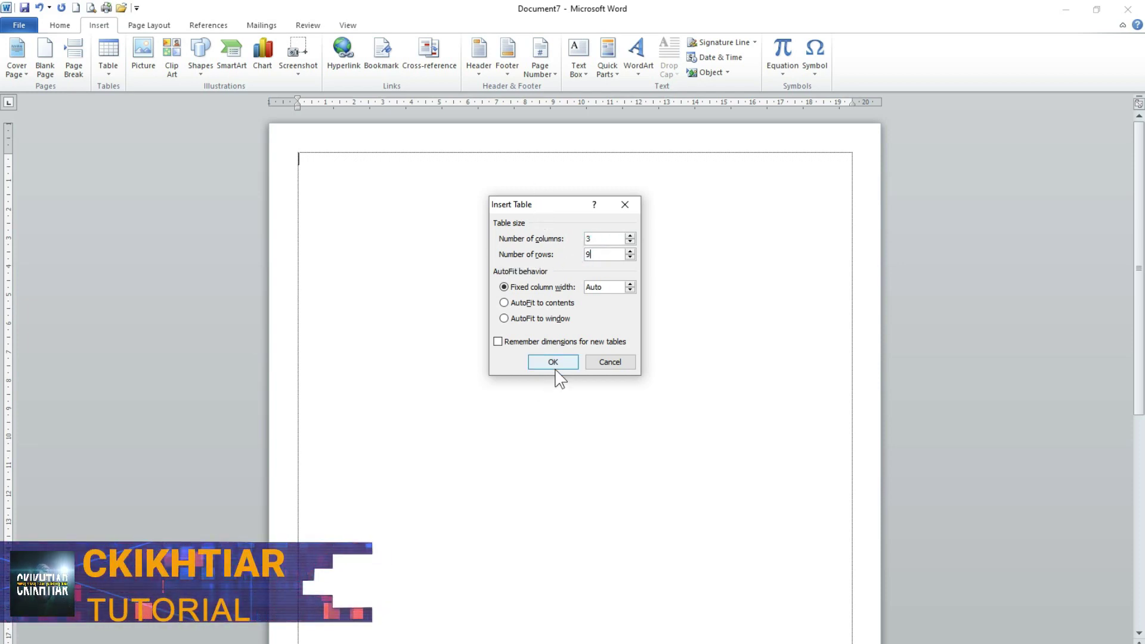
{"action": "left_click", "coordinate": [553, 363]}
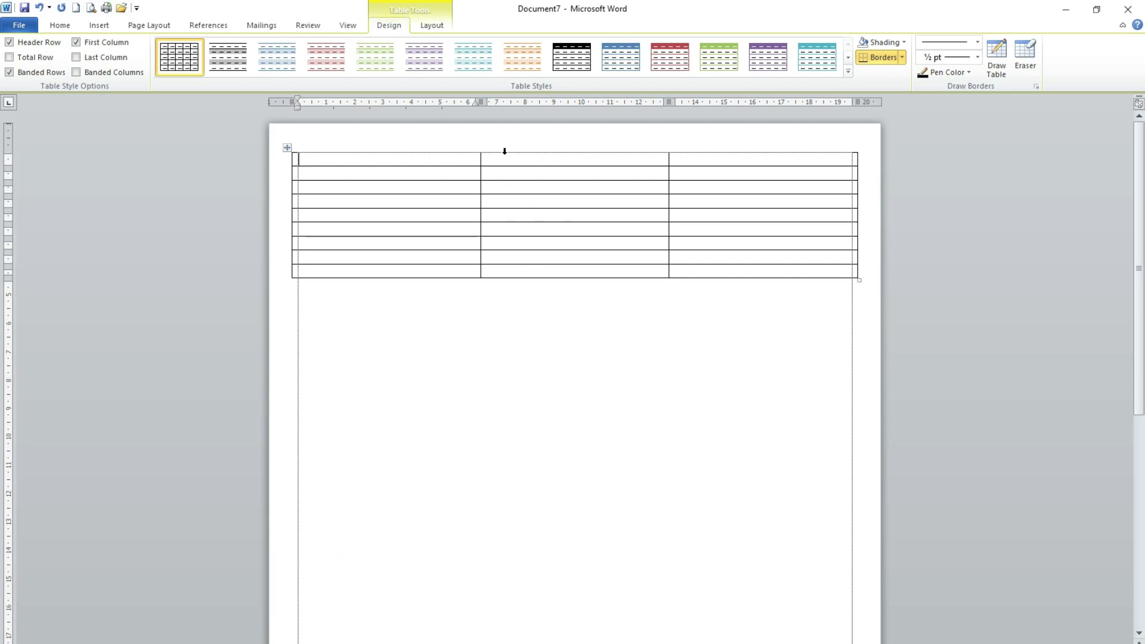
- Narrow the table's middle column to a preferred width of 0.5 cm in Table Properties
{"action": "left_click", "coordinate": [391, 159]}
{"action": "left_click", "coordinate": [547, 156]}
{"action": "left_click", "coordinate": [738, 160]}
{"action": "left_click", "coordinate": [525, 158]}
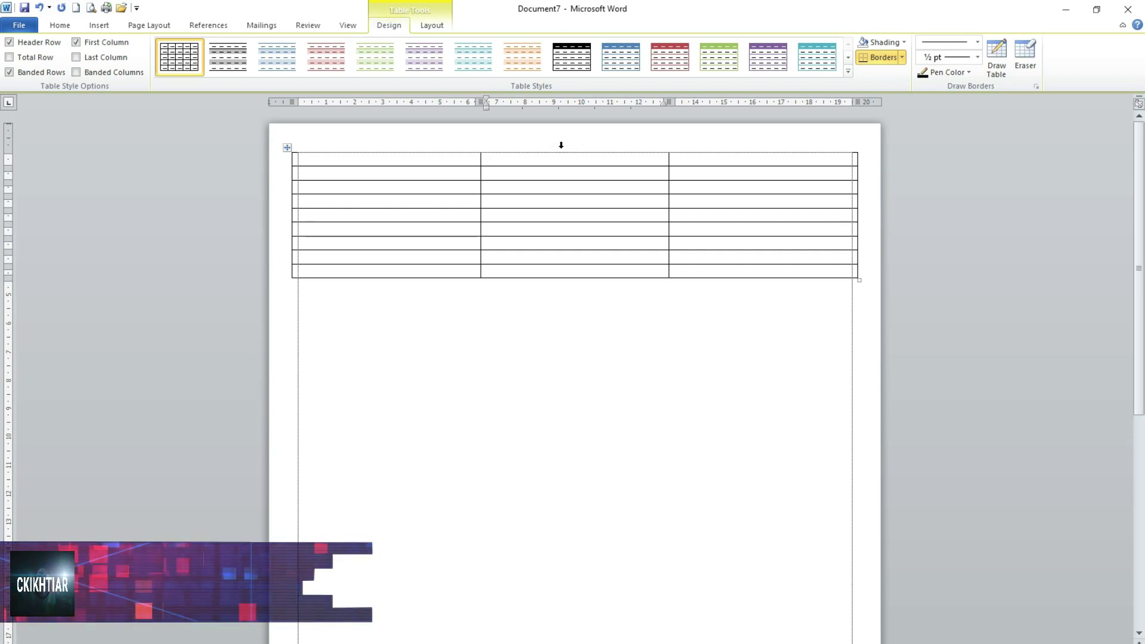
{"action": "left_click", "coordinate": [561, 146]}
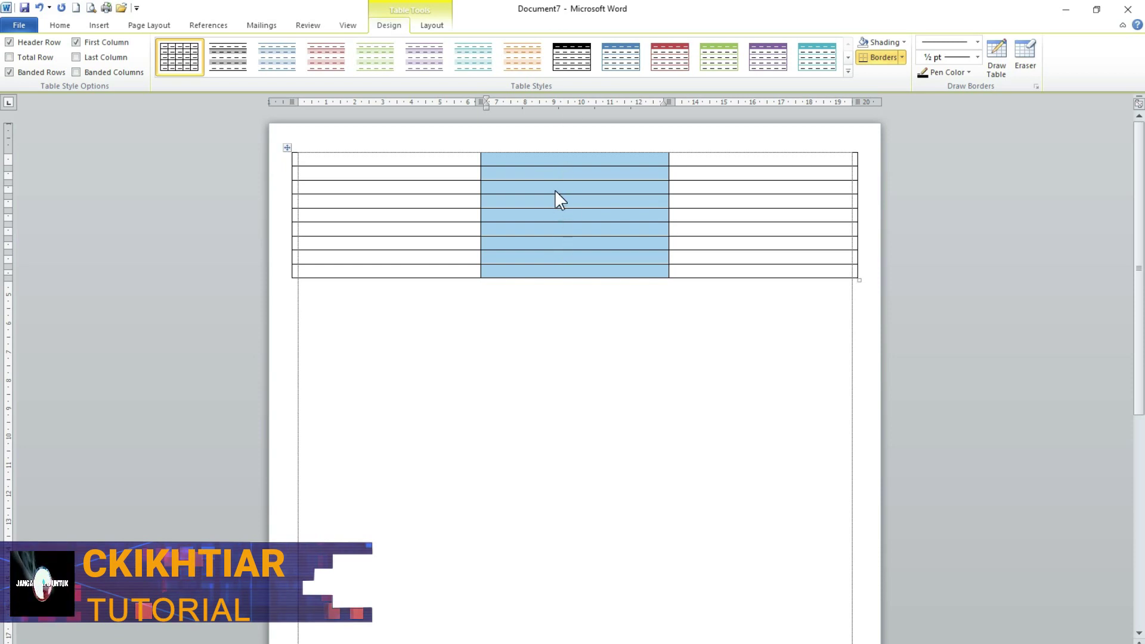
{"action": "right_click", "coordinate": [557, 191]}
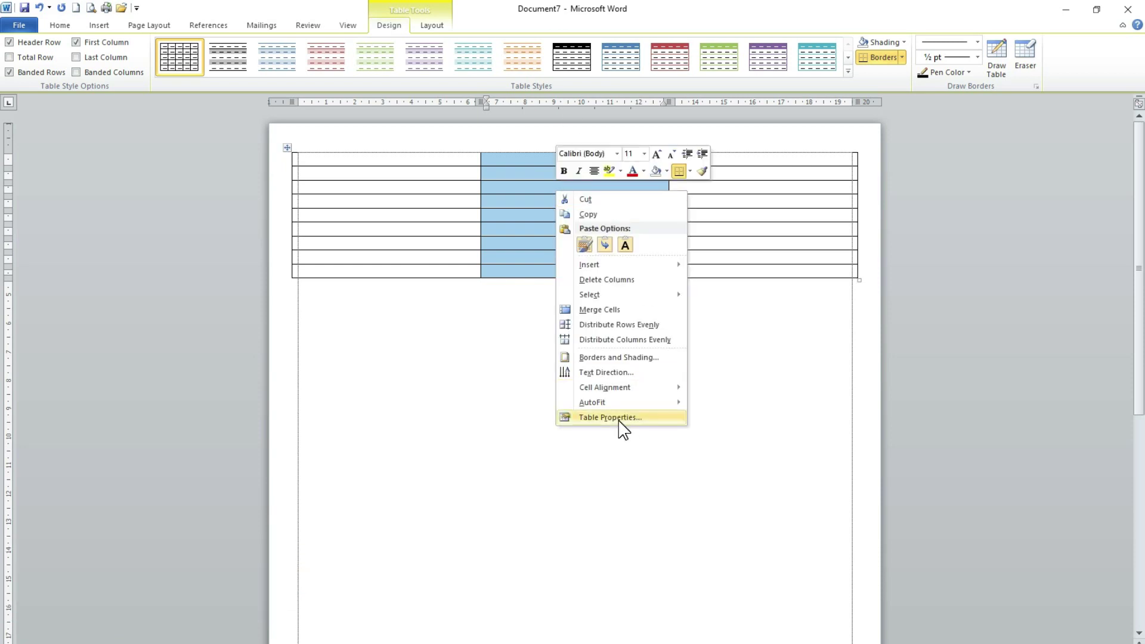
{"action": "left_click", "coordinate": [601, 419]}
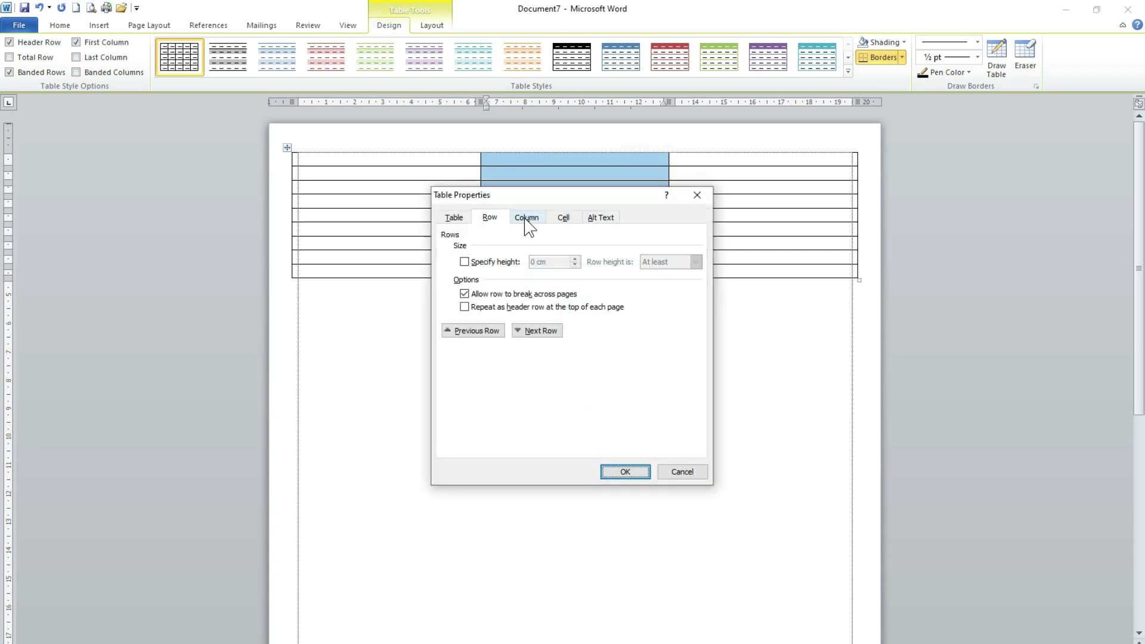
{"action": "left_click", "coordinate": [526, 219]}
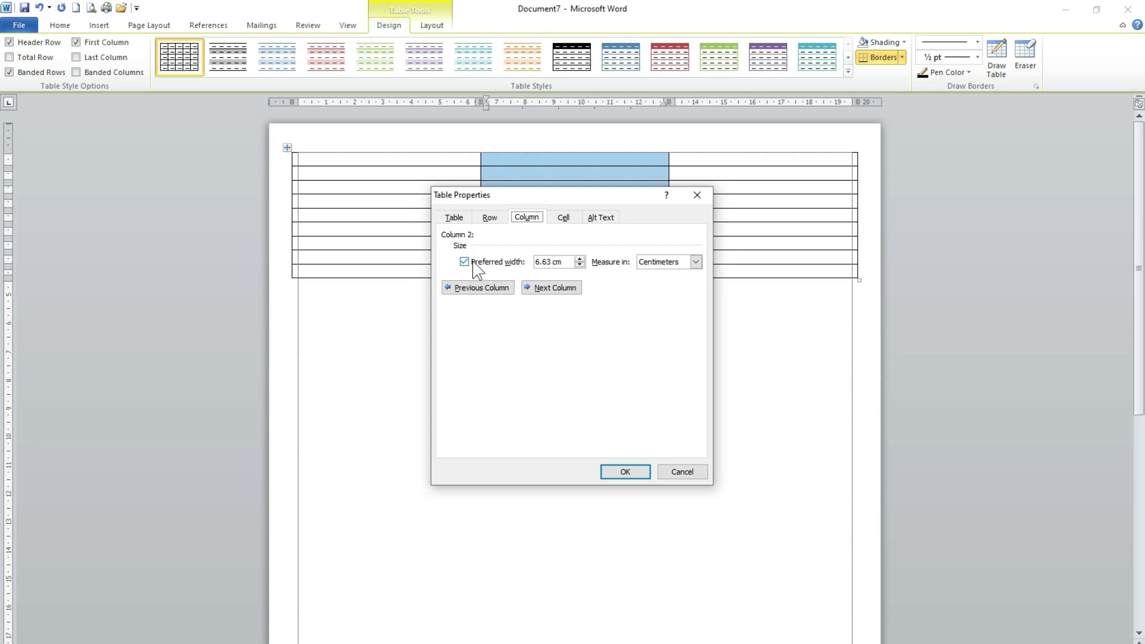
{"action": "double_click", "coordinate": [550, 262]}
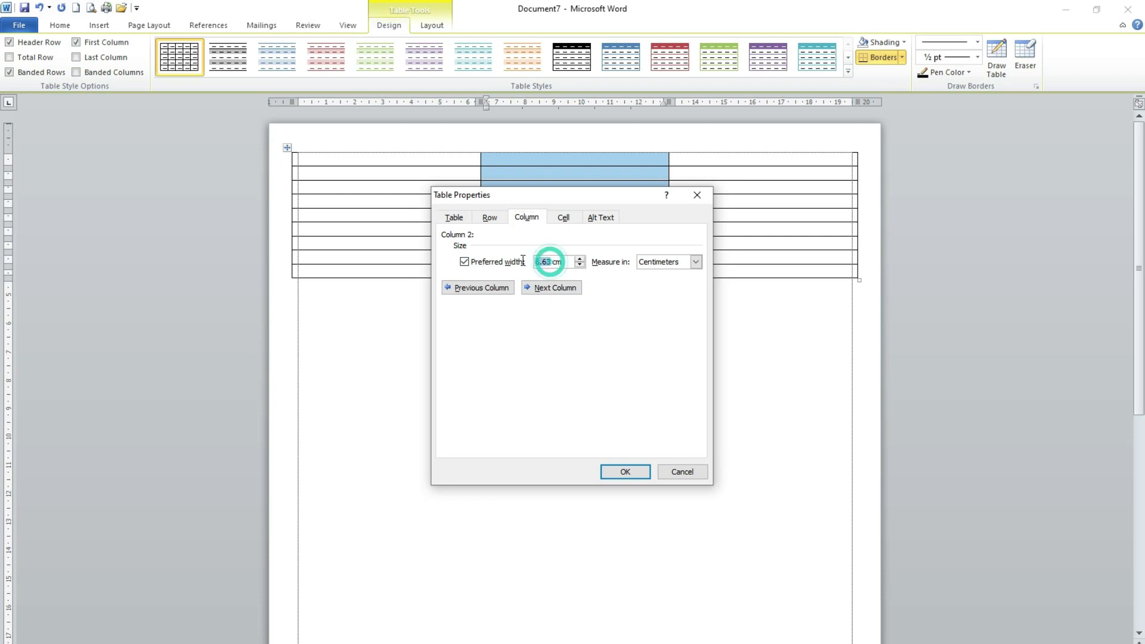
{"action": "type", "text": "0"}
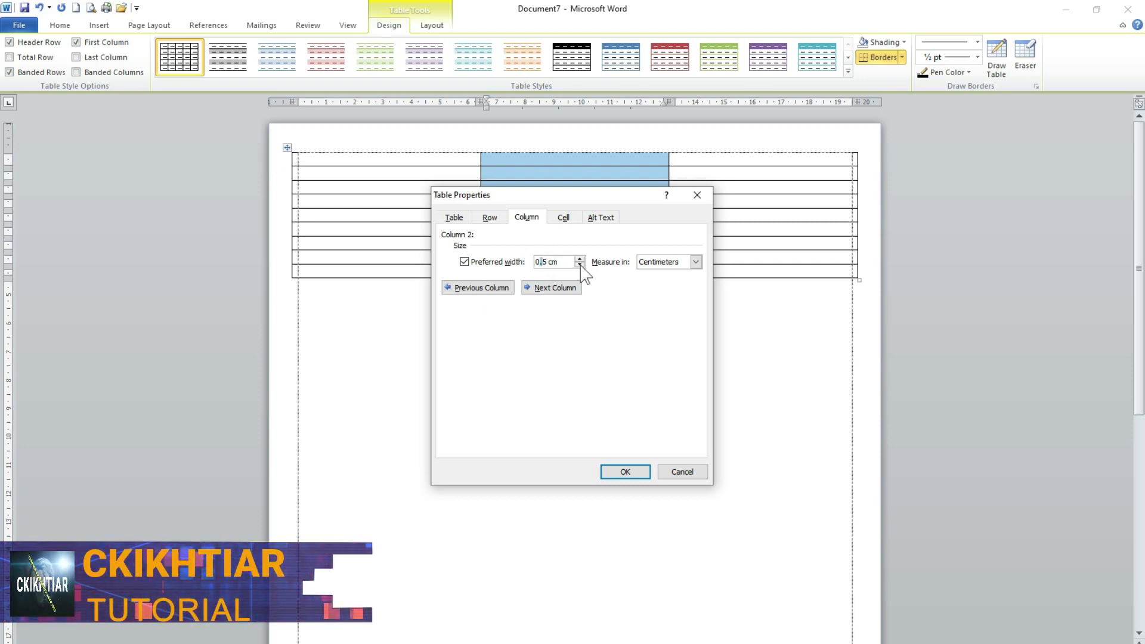
{"action": "left_click", "coordinate": [627, 472]}
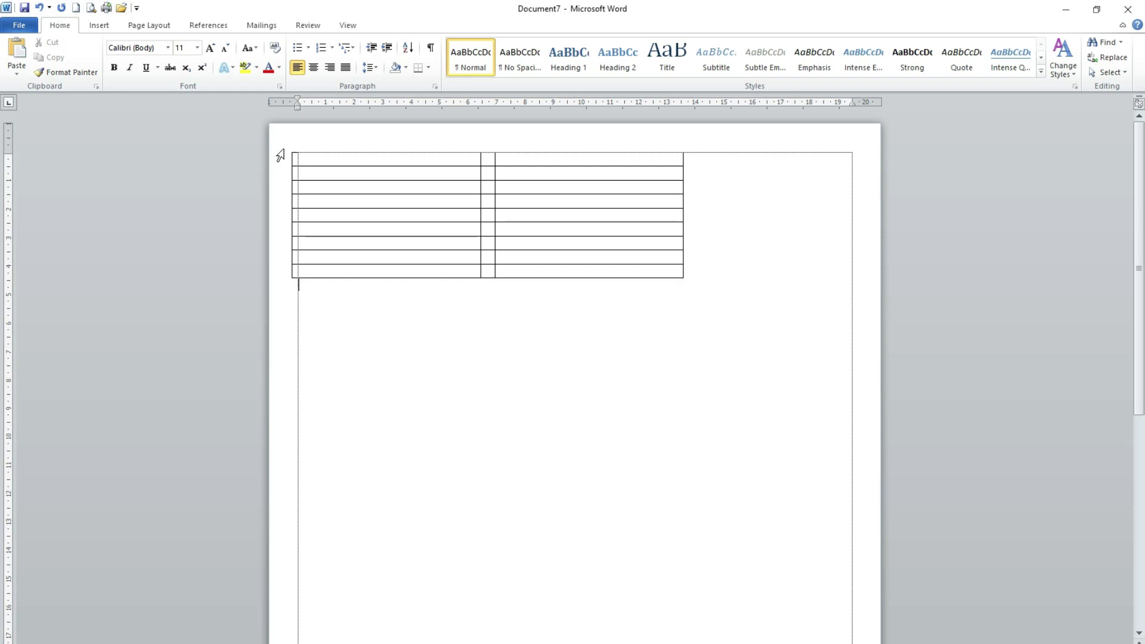
- Centre all nine table rows horizontally on the page
{"action": "left_click_drag", "start_coordinate": [280, 155], "coordinate": [289, 299]}
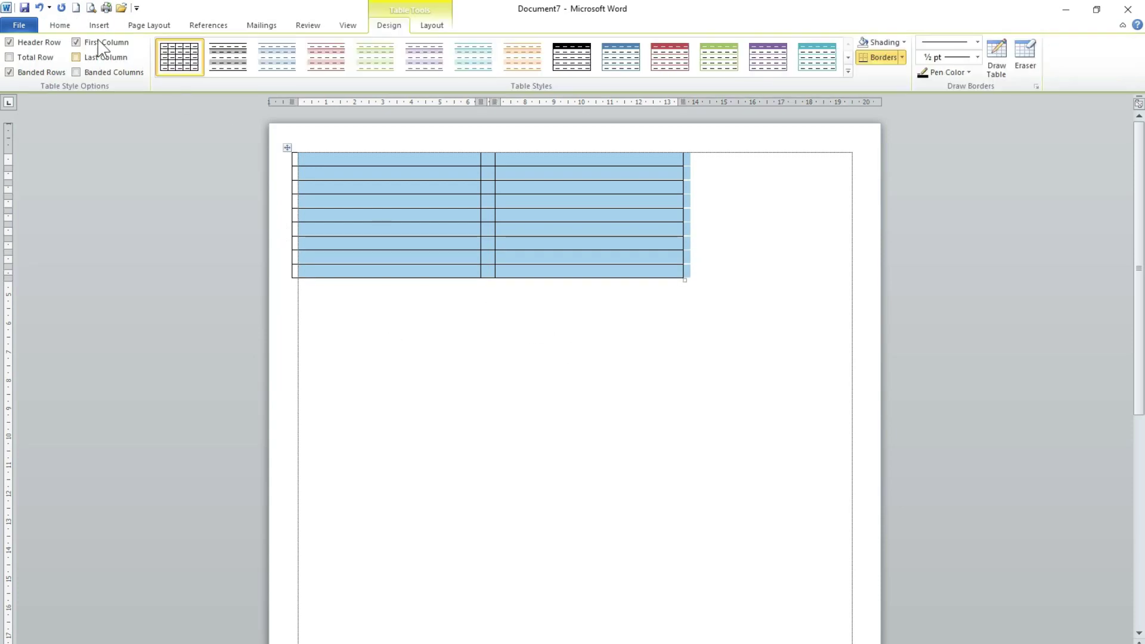
{"action": "left_click", "coordinate": [76, 31]}
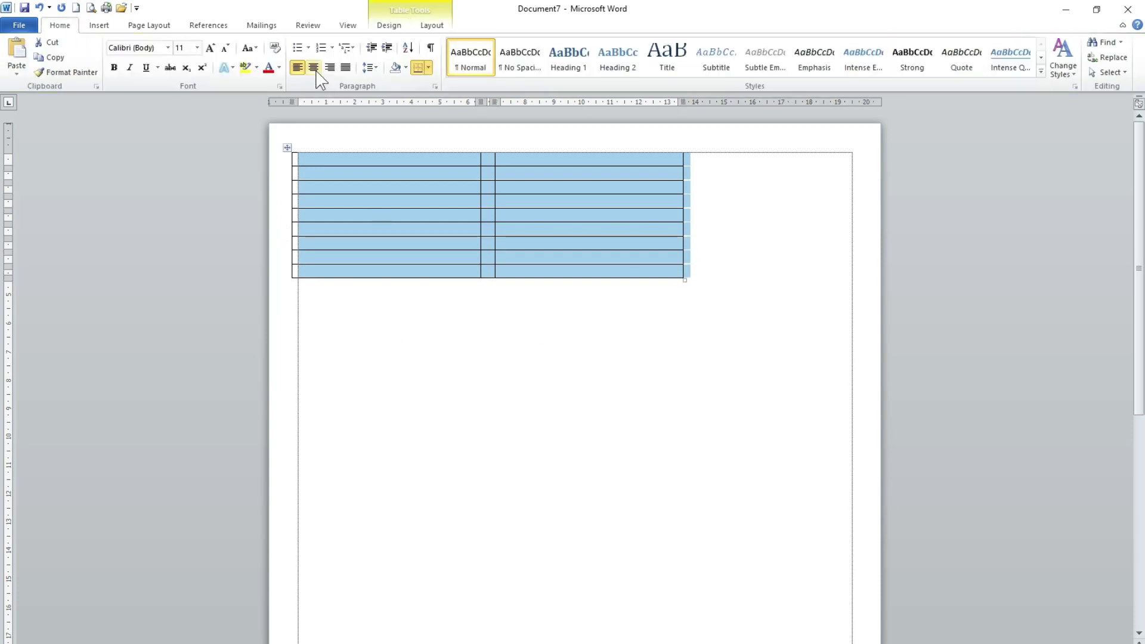
{"action": "left_click", "coordinate": [314, 67]}
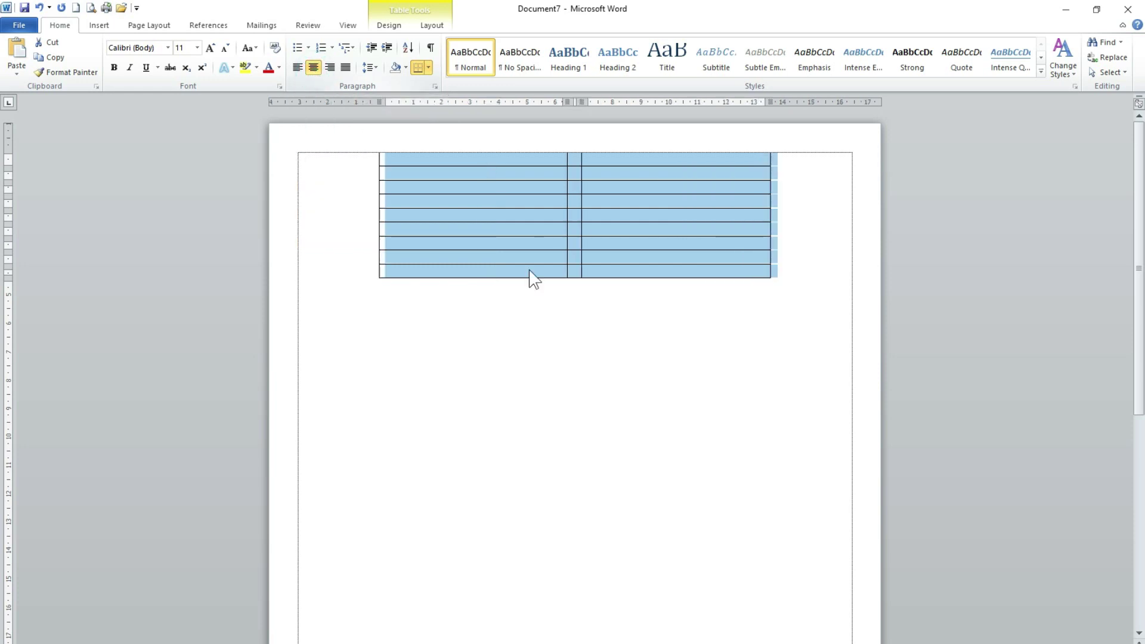
{"action": "left_click", "coordinate": [669, 343]}
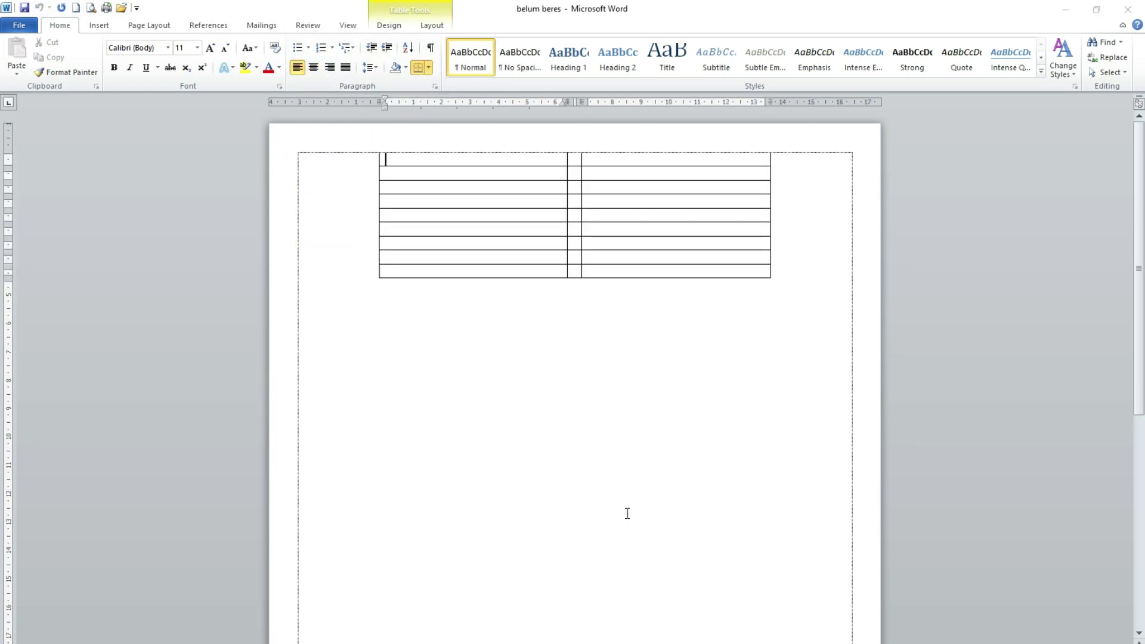
- Select the table's first and third columns together
{"action": "left_click", "coordinate": [434, 147]}
{"action": "left_click", "coordinate": [698, 147]}
{"action": "key", "text": "ctrl+End"}
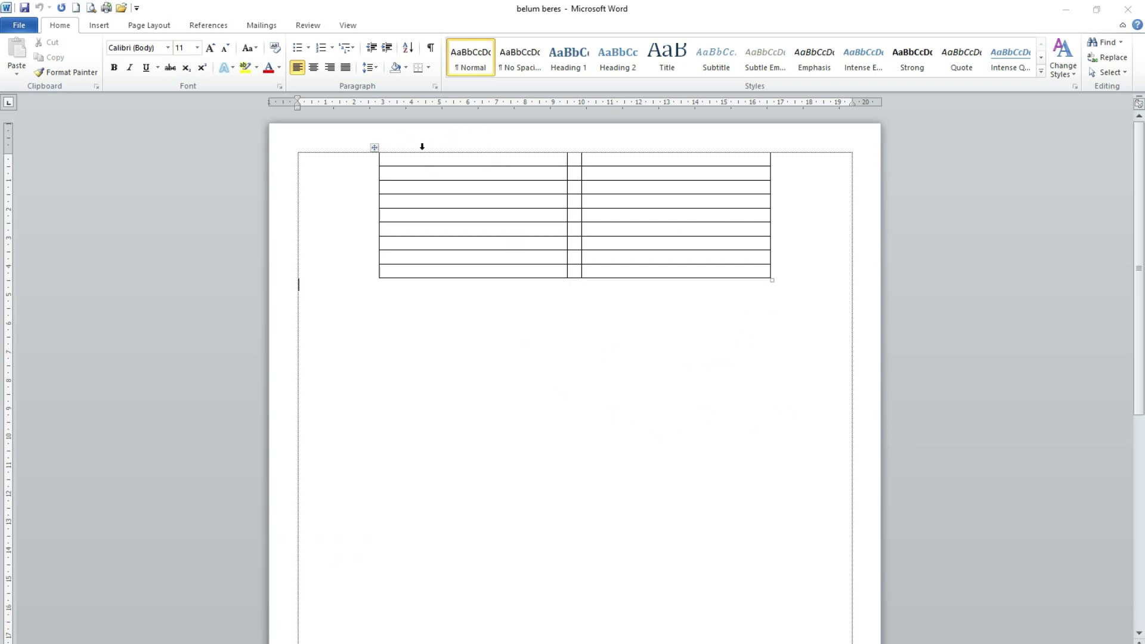
{"action": "left_click", "coordinate": [466, 143]}
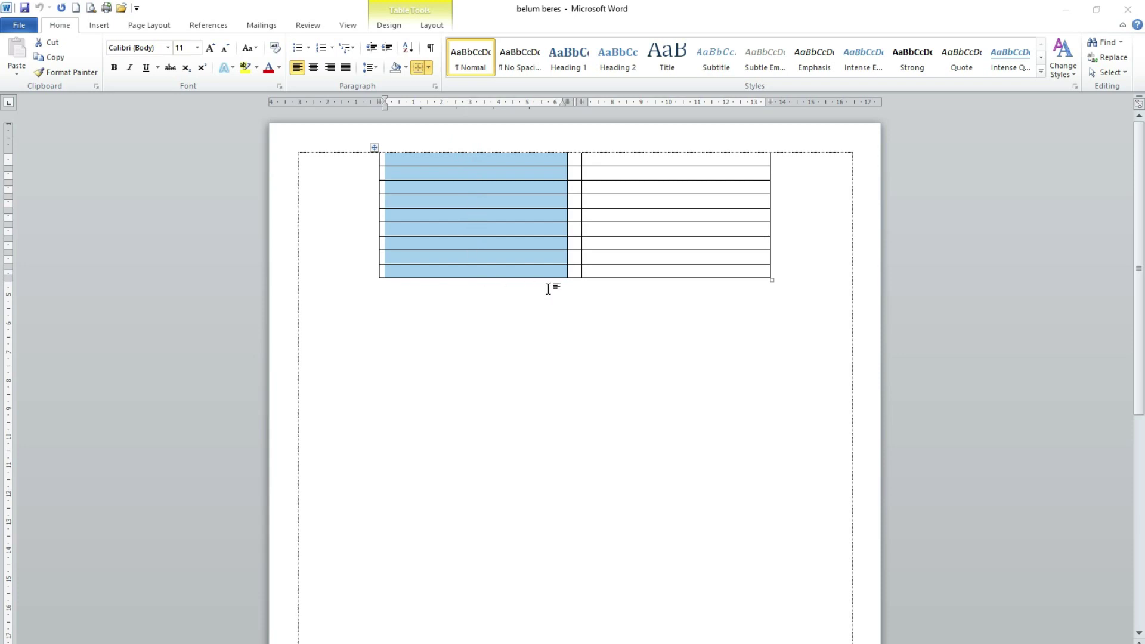
{"action": "left_click", "coordinate": [660, 141], "text": "ctrl"}
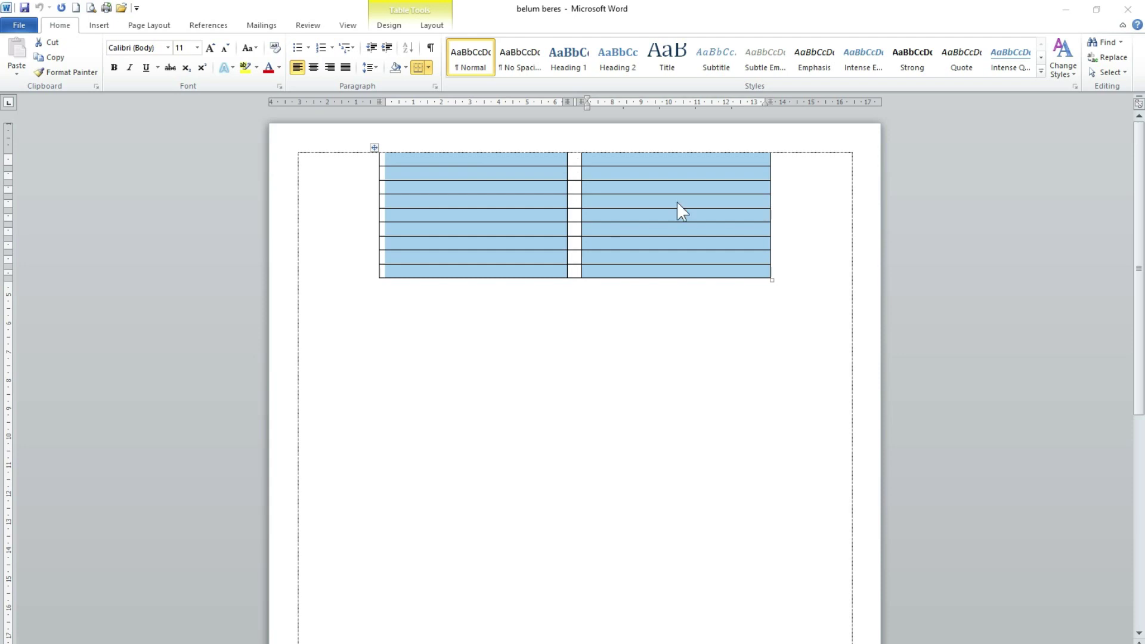
- Set the first and third columns to a preferred width of 9 cm
{"action": "right_click", "coordinate": [642, 189]}
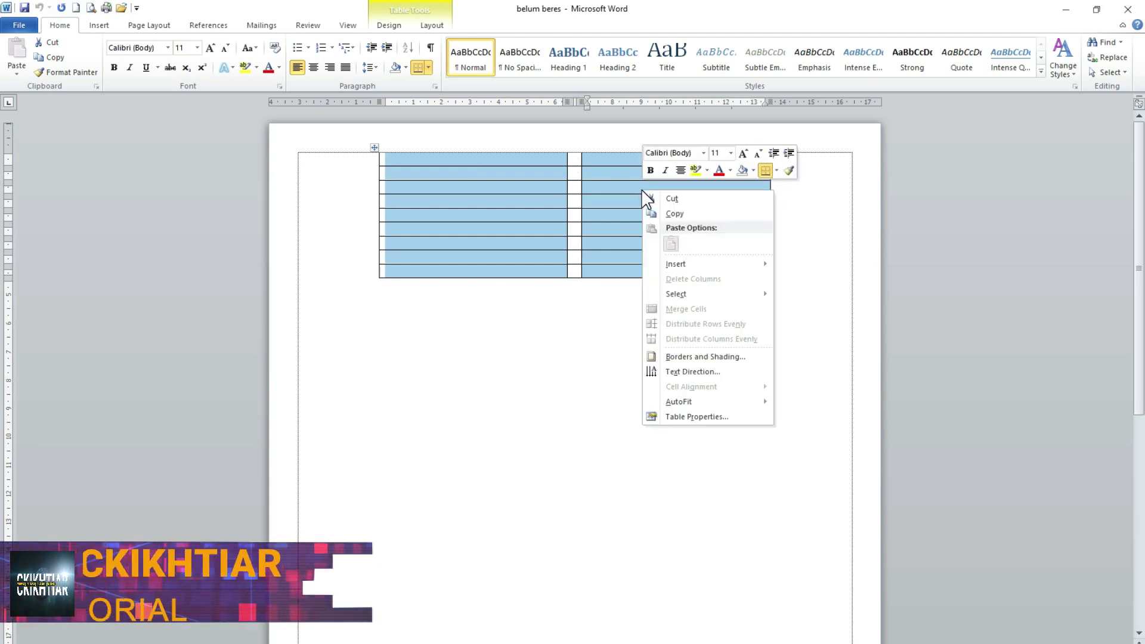
{"action": "left_click", "coordinate": [696, 417]}
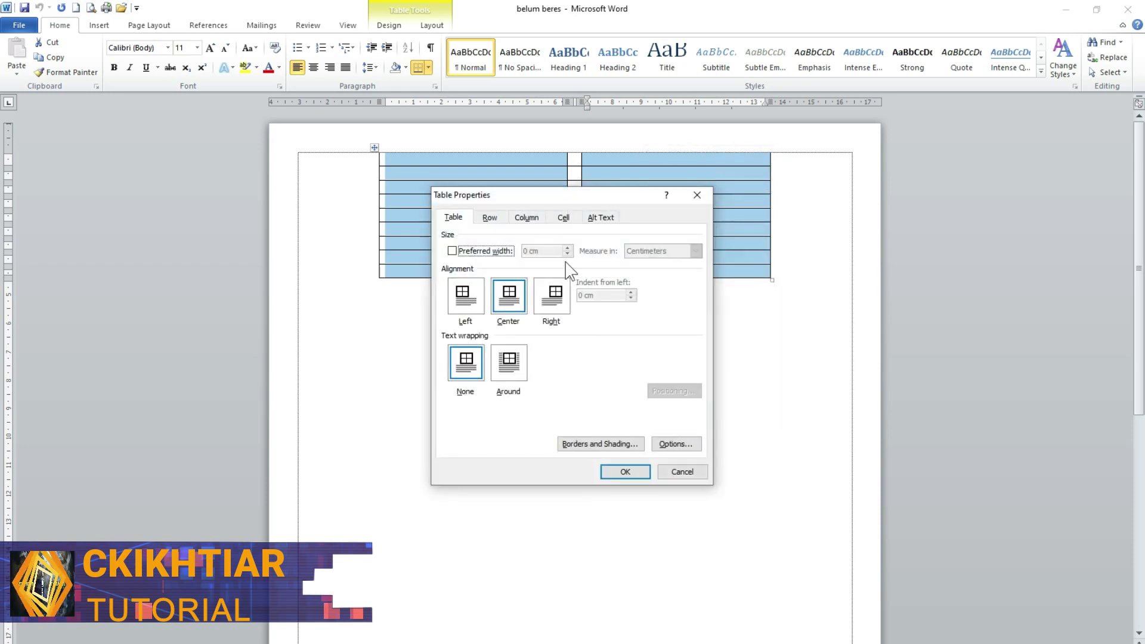
{"action": "left_click", "coordinate": [527, 219]}
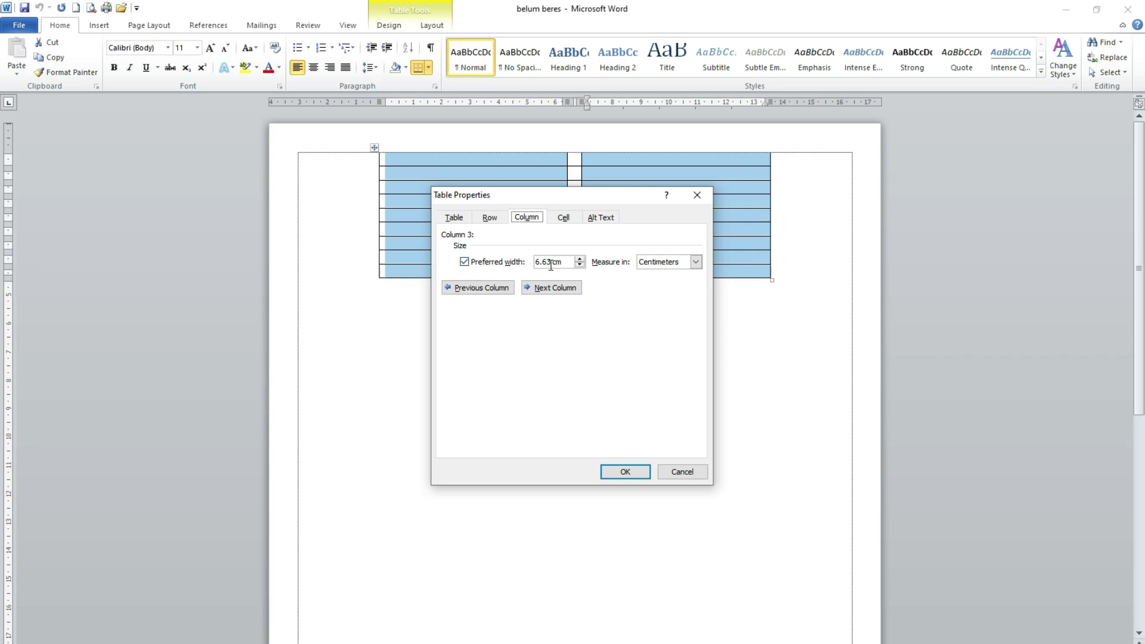
{"action": "left_click_drag", "start_coordinate": [552, 263], "coordinate": [538, 267]}
{"action": "type", "text": "9"}
{"action": "left_click", "coordinate": [625, 472]}
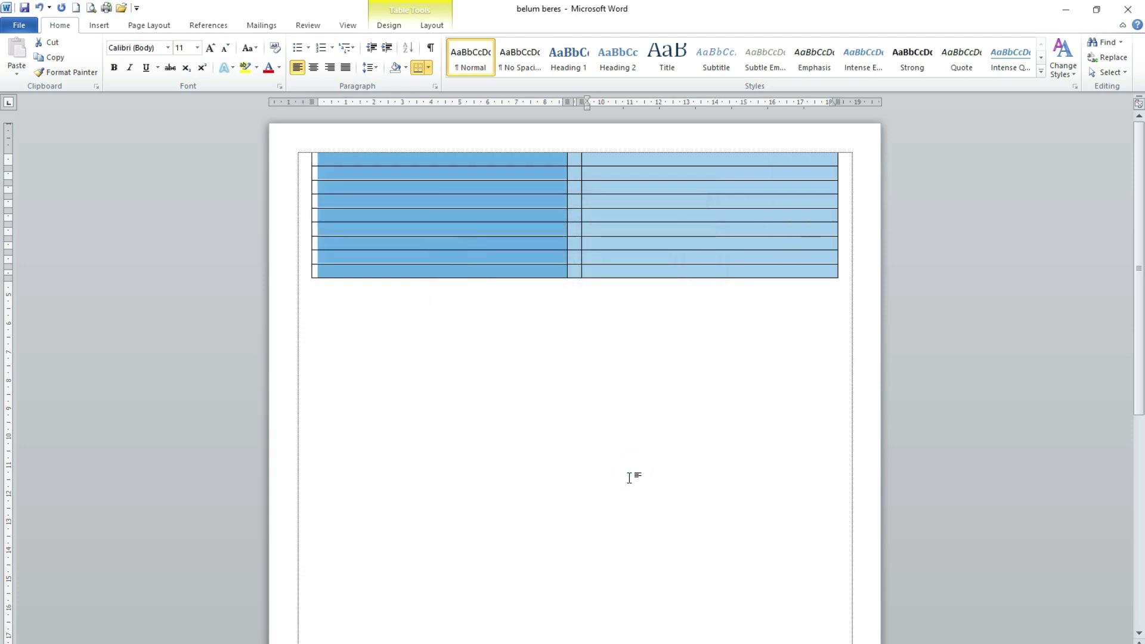
{"action": "left_click", "coordinate": [488, 159]}
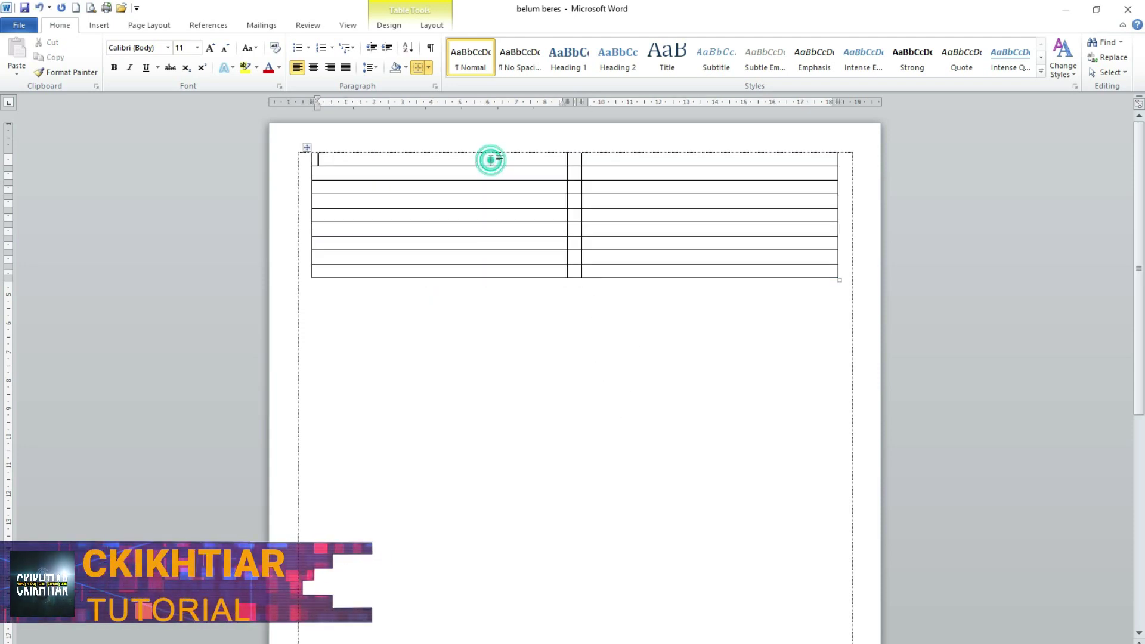
{"action": "left_click", "coordinate": [689, 161]}
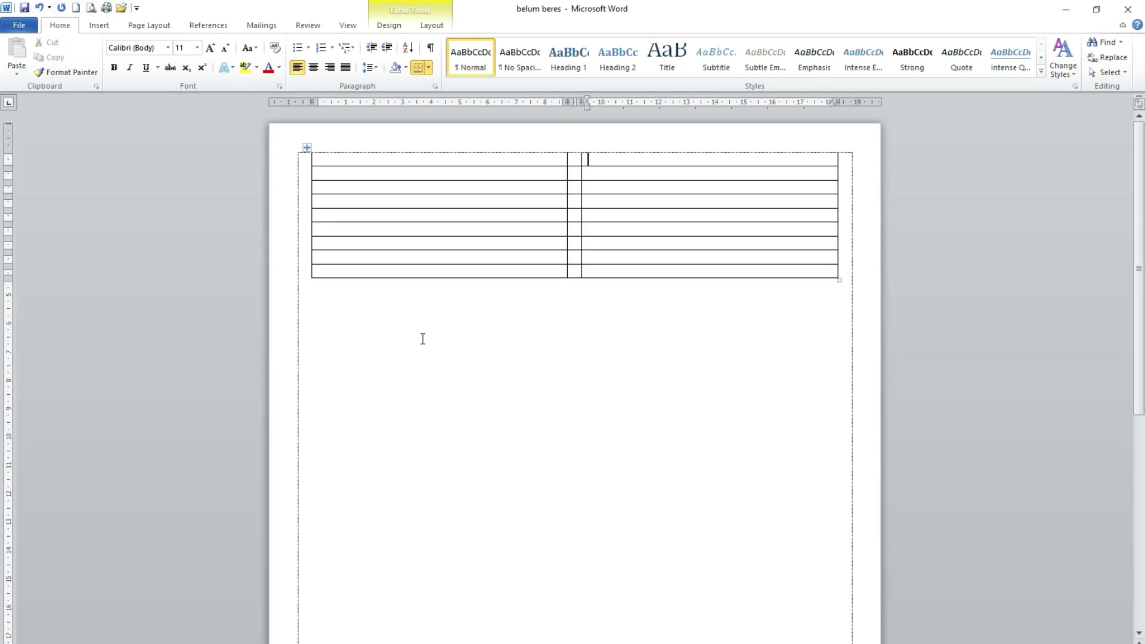
- Give table rows 2, 4, 6 and 8 a specified height of at least 0.5 cm
{"action": "left_click", "coordinate": [299, 180]}
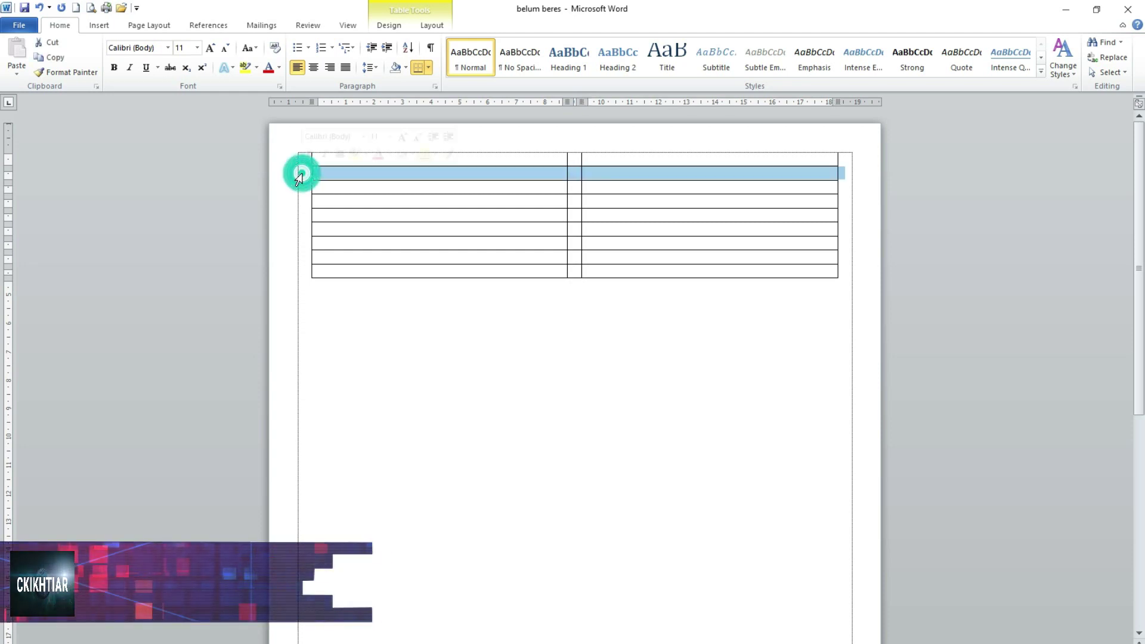
{"action": "left_click", "coordinate": [296, 203], "text": "ctrl"}
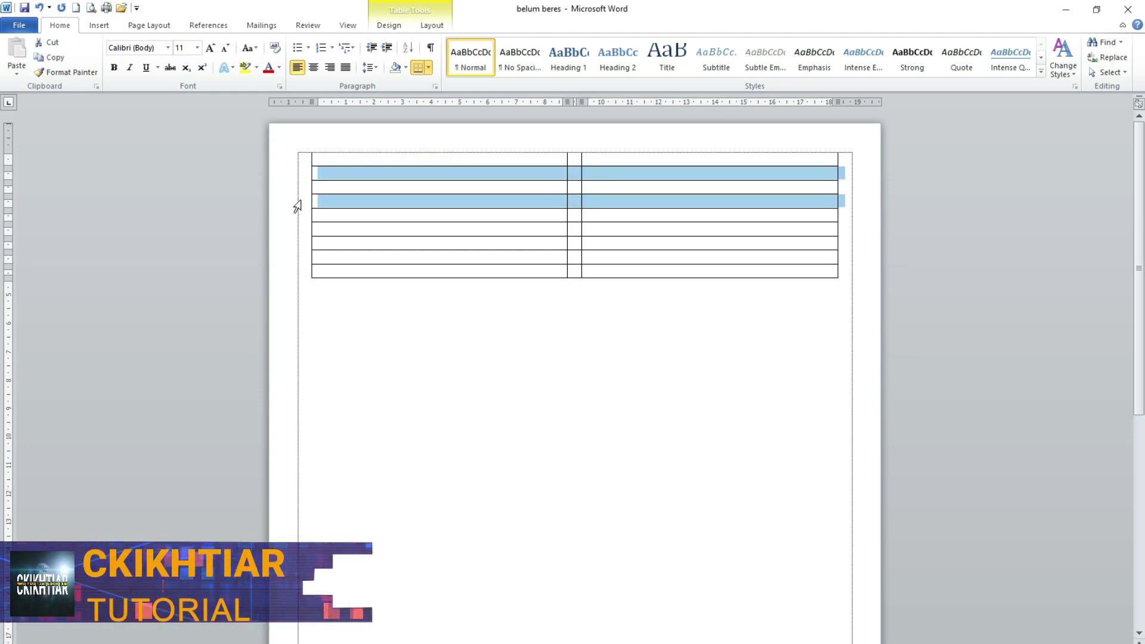
{"action": "left_click", "coordinate": [301, 230], "text": "ctrl"}
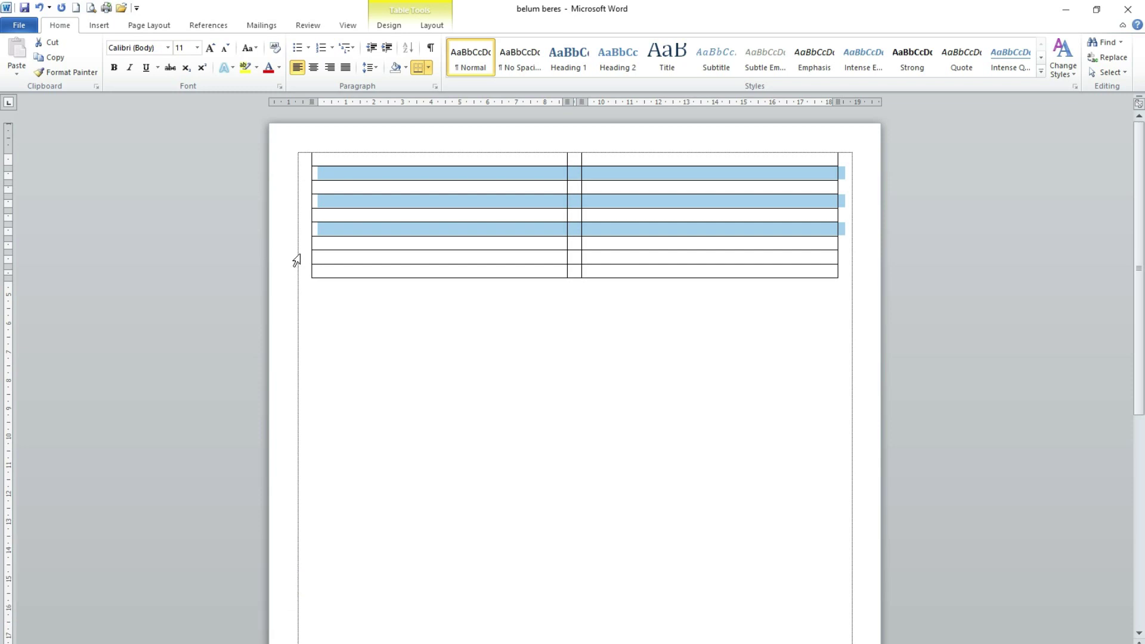
{"action": "left_click", "coordinate": [298, 256], "text": "ctrl"}
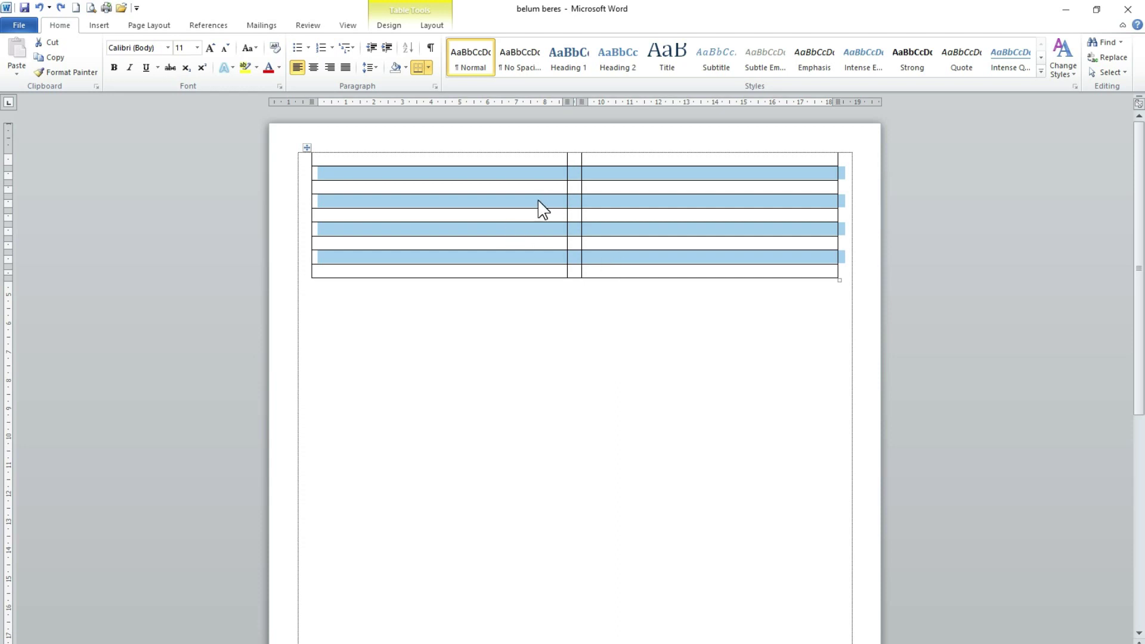
{"action": "right_click", "coordinate": [604, 202]}
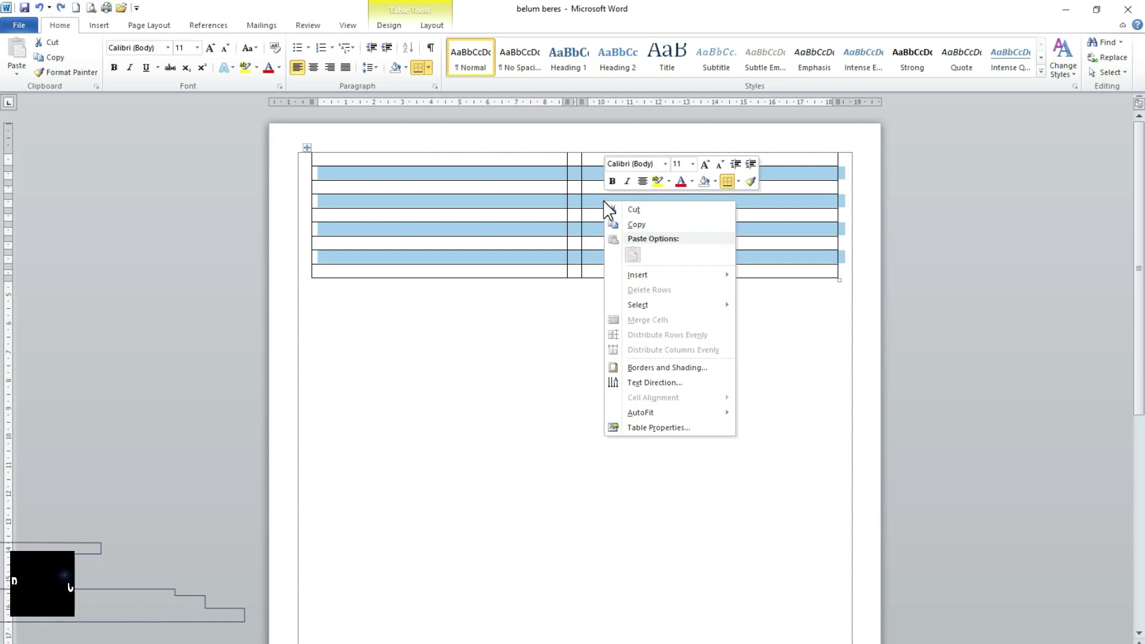
{"action": "left_click", "coordinate": [643, 430]}
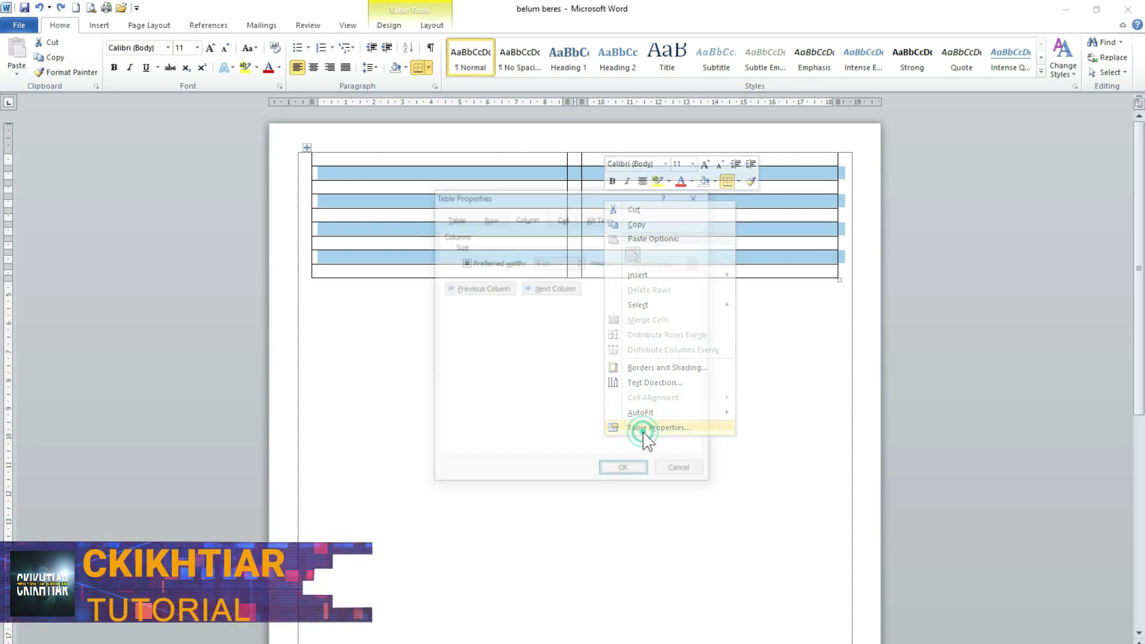
{"action": "left_click", "coordinate": [490, 219]}
{"action": "left_click", "coordinate": [465, 261]}
{"action": "double_click", "coordinate": [531, 263]}
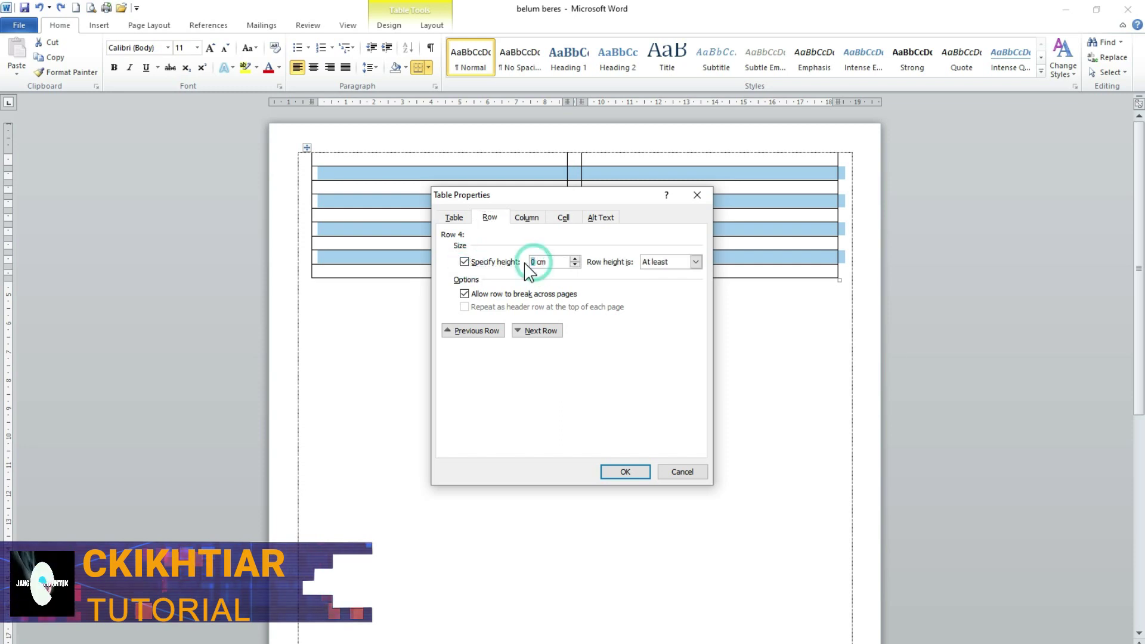
{"action": "type", "text": "0.5"}
{"action": "left_click", "coordinate": [625, 472]}
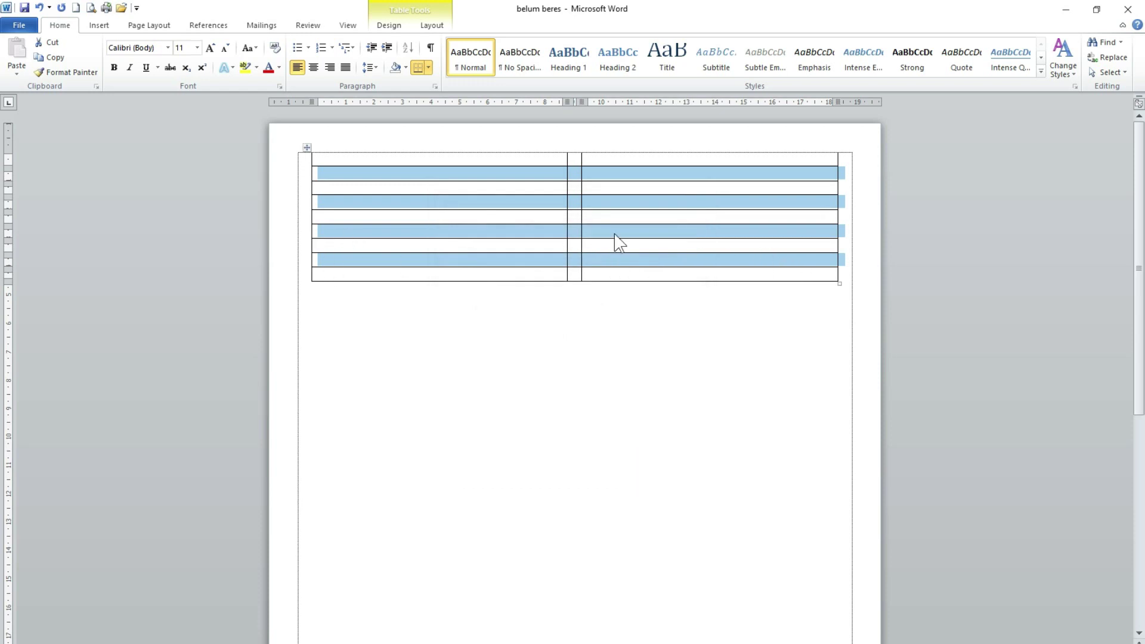
{"action": "left_click", "coordinate": [533, 173]}
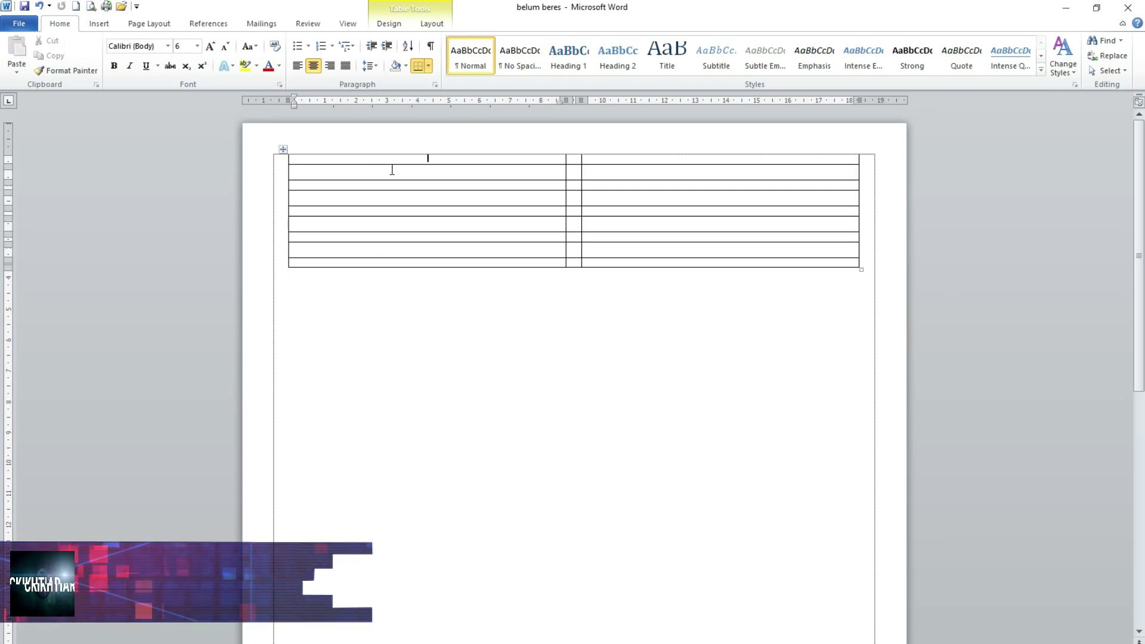
- Type the header lines PEMERINTAH DAERAH PROPINSI LAMPUNG, DINAS PENDIDIKAN PROPINSI LAMPUNG, SMKN 1 BARADATU and the school address
{"action": "type", "text": "PEMER"}
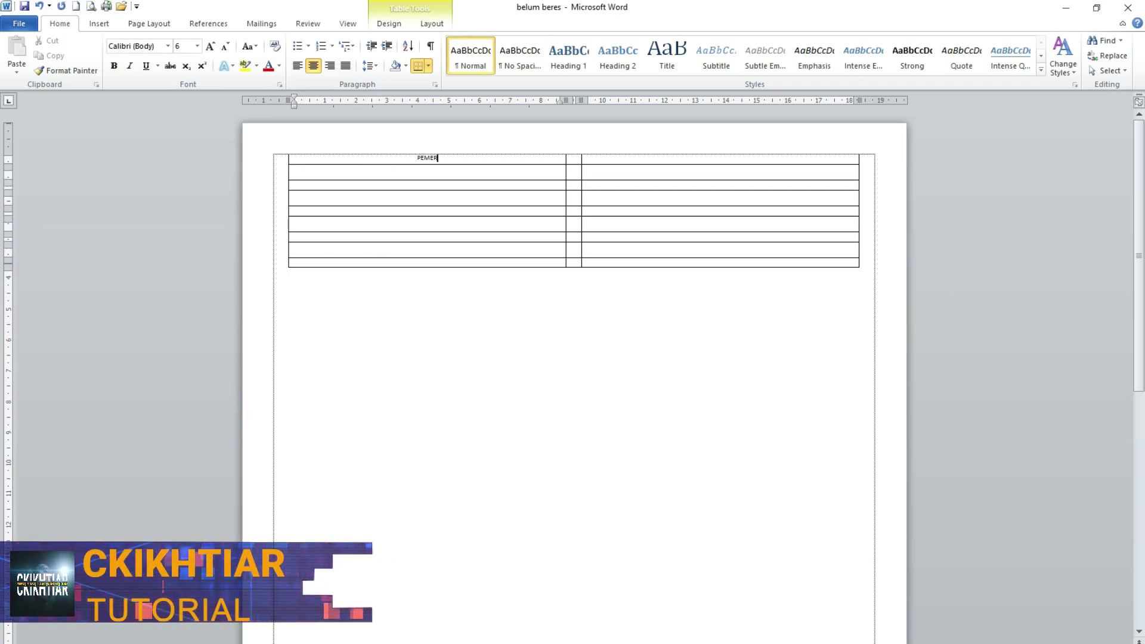
{"action": "type", "text": "INTAH DAERAH"}
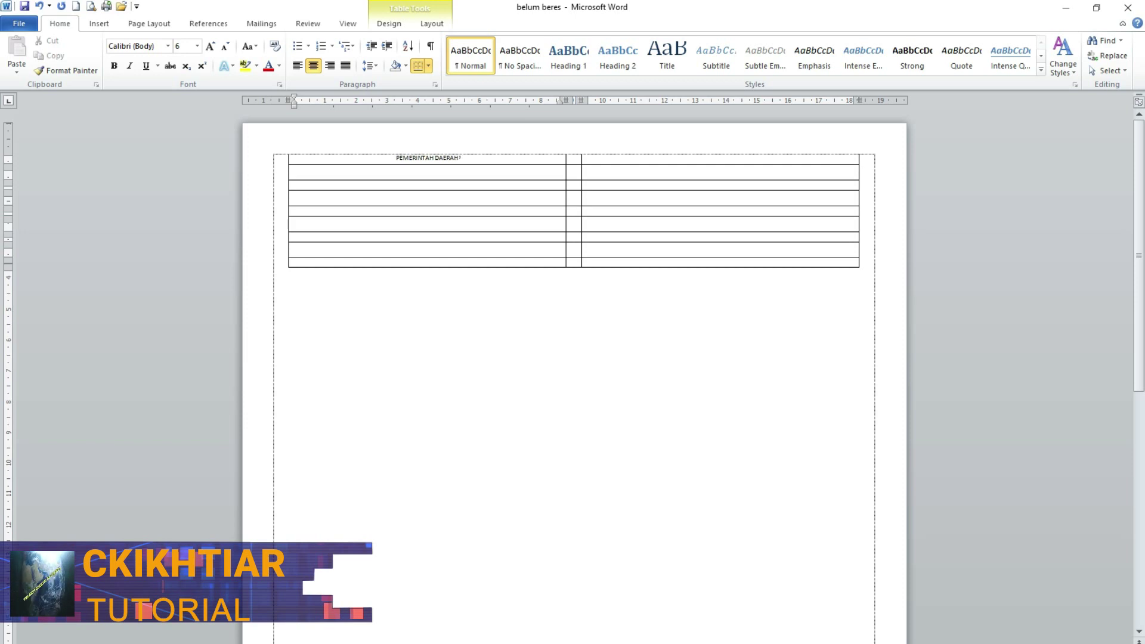
{"action": "type", "text": " PROPINSI LAMPUNG"}
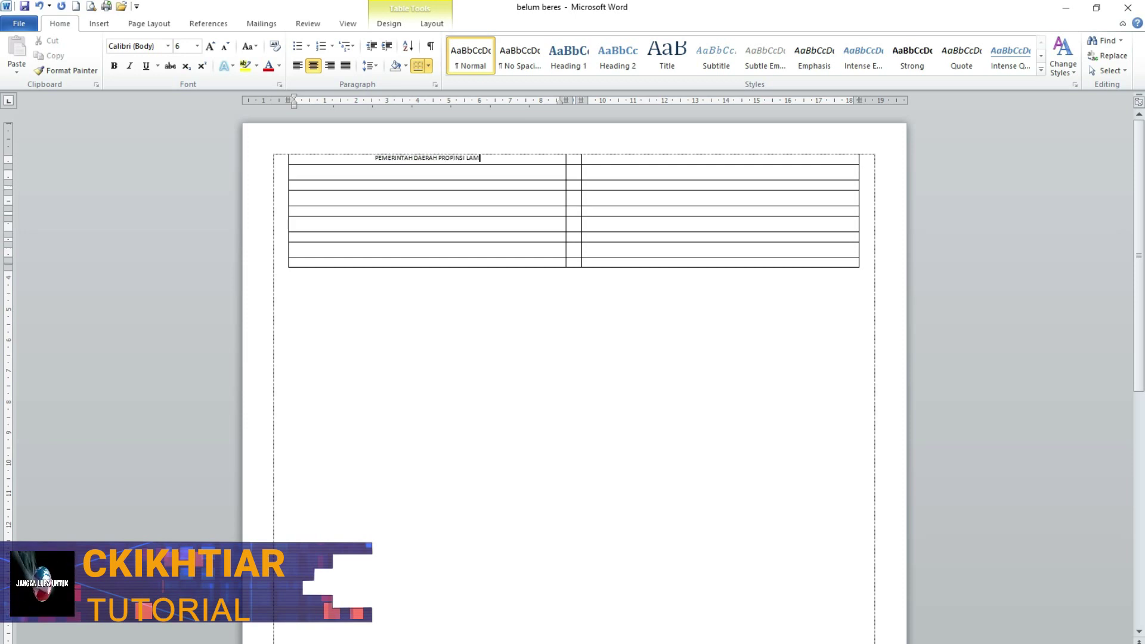
{"action": "key", "text": "Return"}
{"action": "type", "text": "DINAS PENDID"}
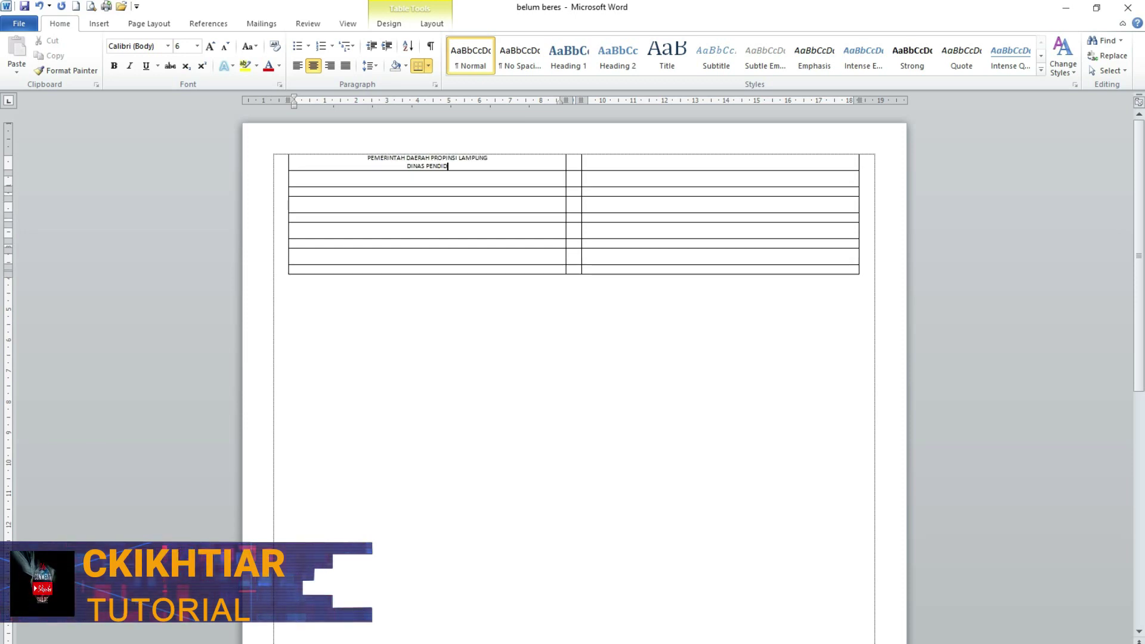
{"action": "type", "text": "IKAN PRO"}
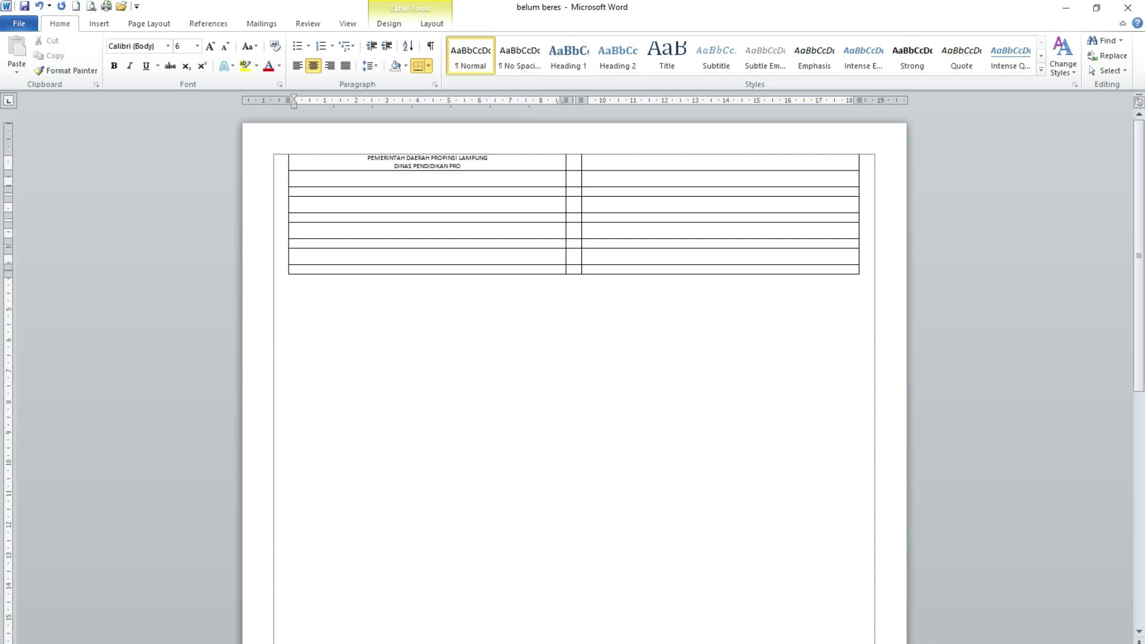
{"action": "type", "text": "PINSI LAMPUNG"}
{"action": "key", "text": "Return"}
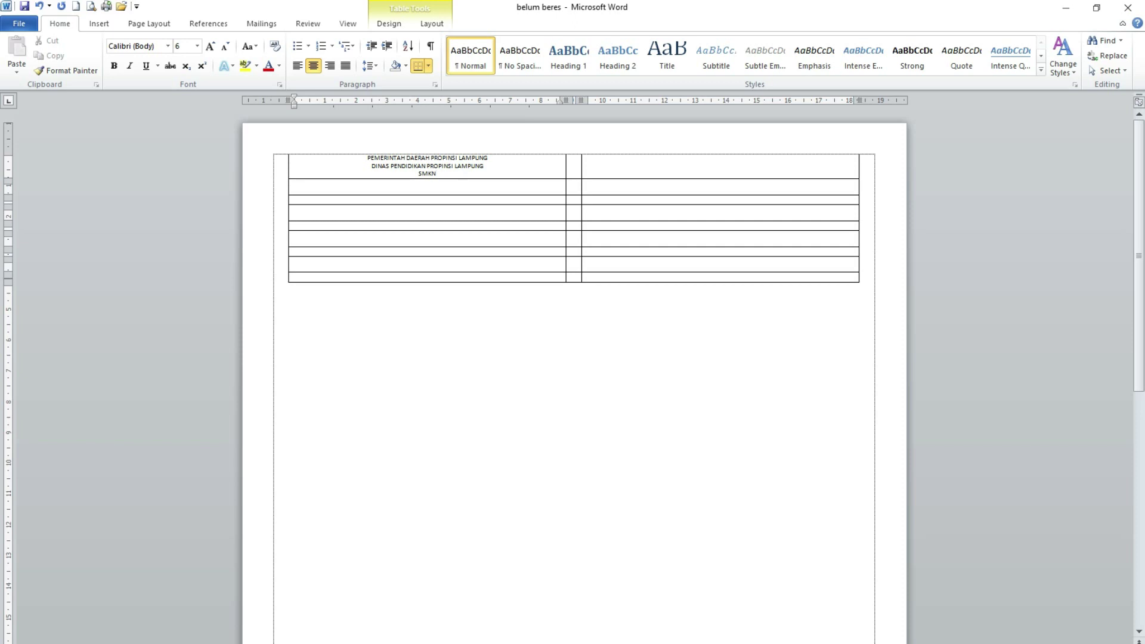
{"action": "type", "text": "SMKN 1 BARADATU"}
{"action": "key", "text": "Return"}
{"action": "type", "text": "Jl.Negara Kampung cugah Kec."}
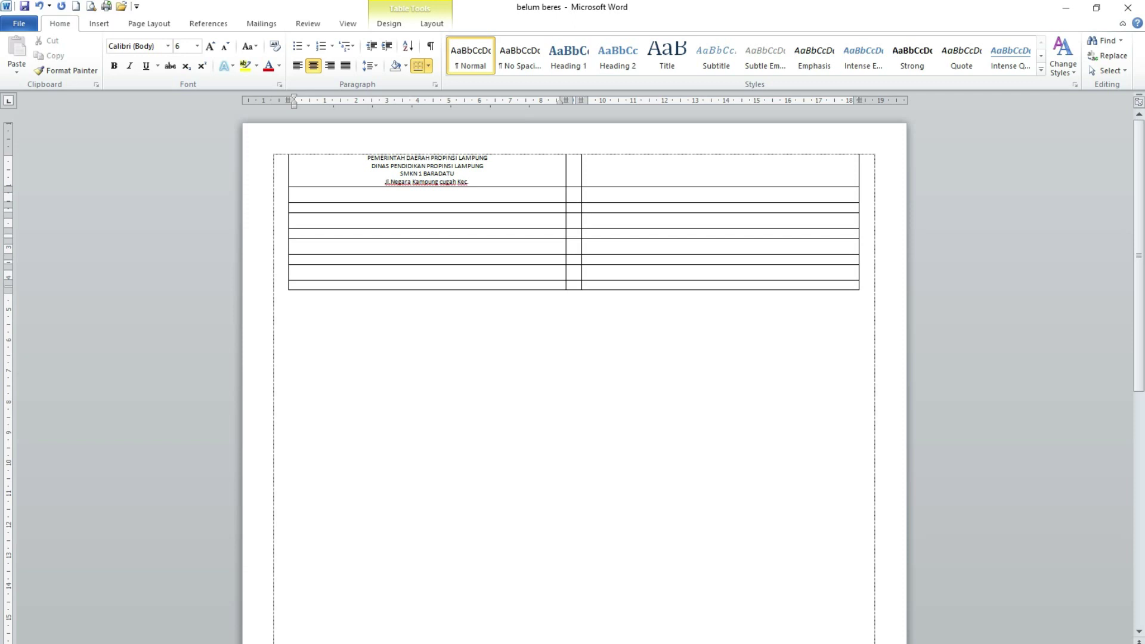
{"action": "type", "text": " Baradatu Kab. Way Kanan"}
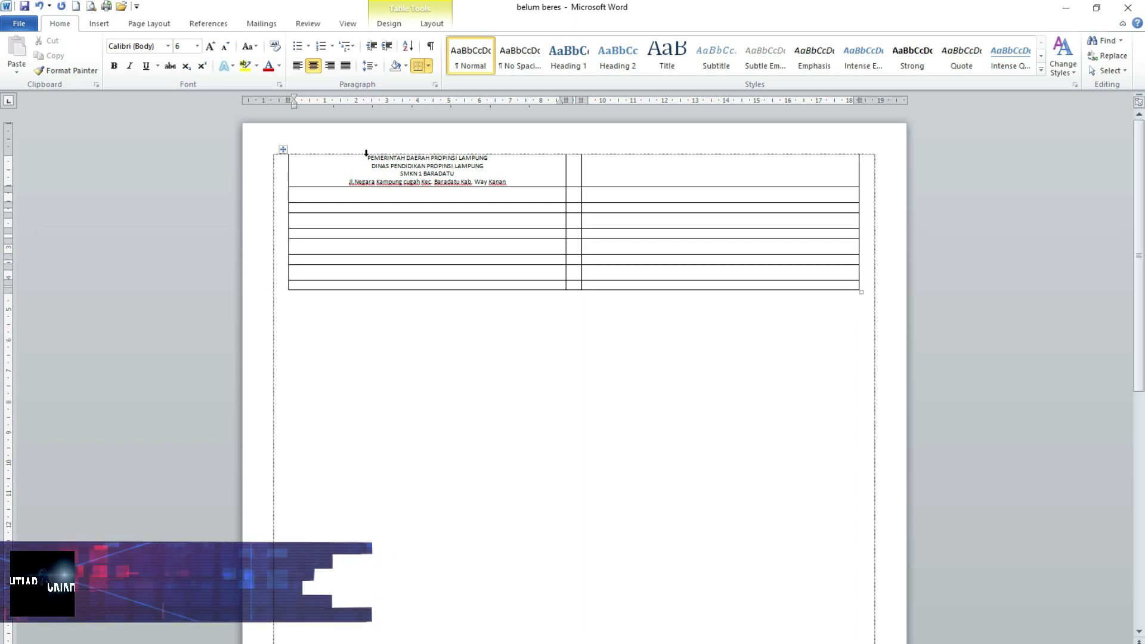
- Make the first three heading lines bold at font size 7
{"action": "left_click_drag", "start_coordinate": [364, 158], "coordinate": [454, 174]}
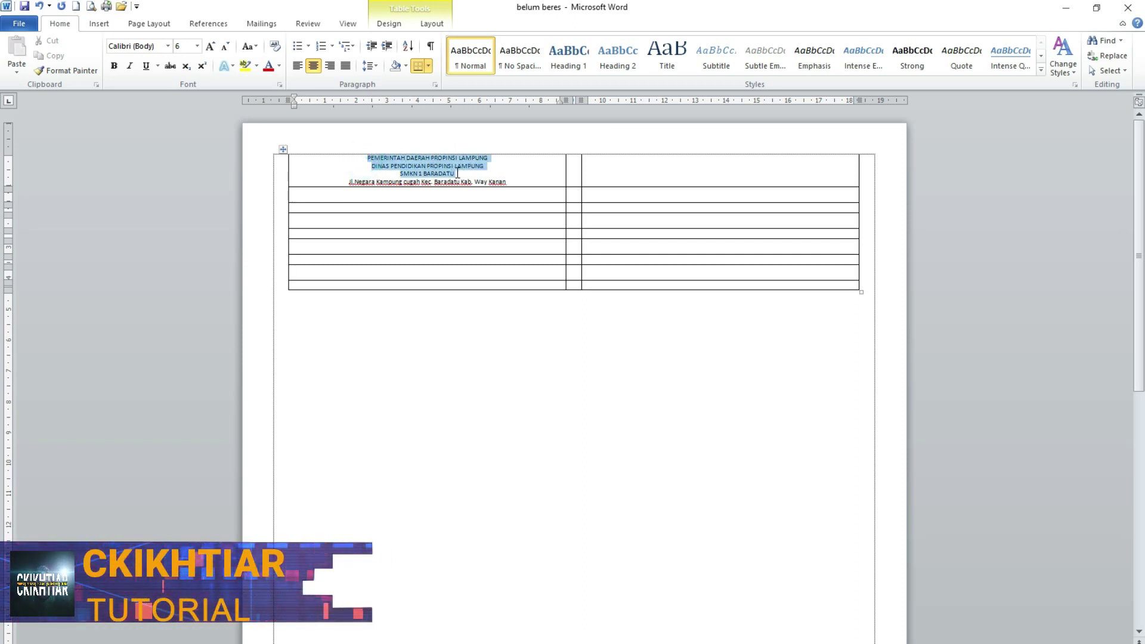
{"action": "left_click", "coordinate": [198, 46]}
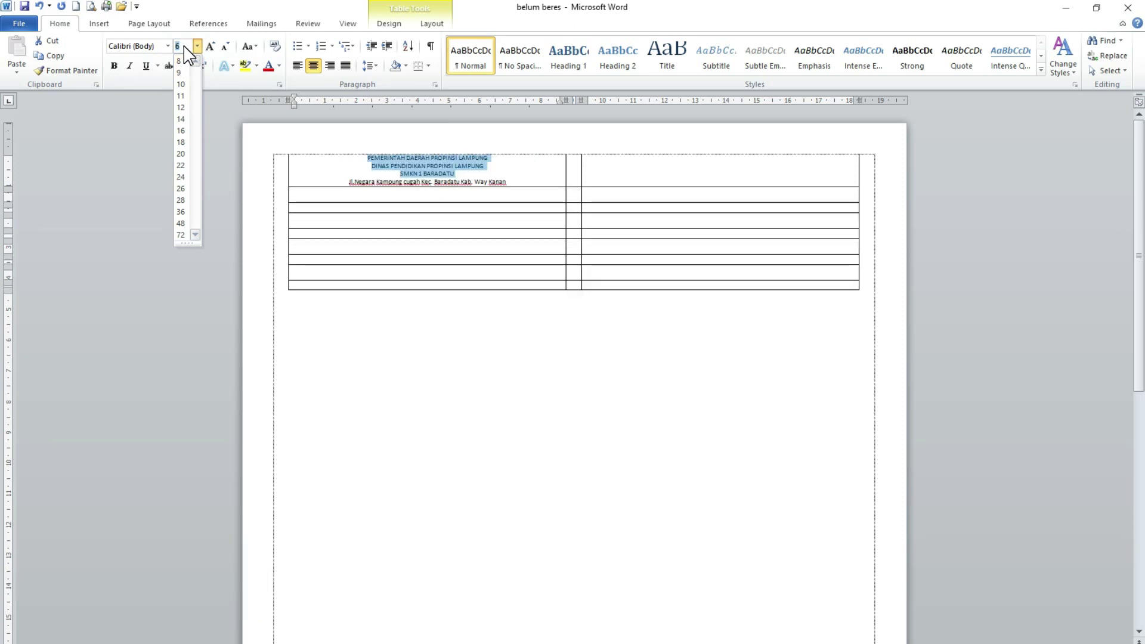
{"action": "left_click", "coordinate": [183, 61]}
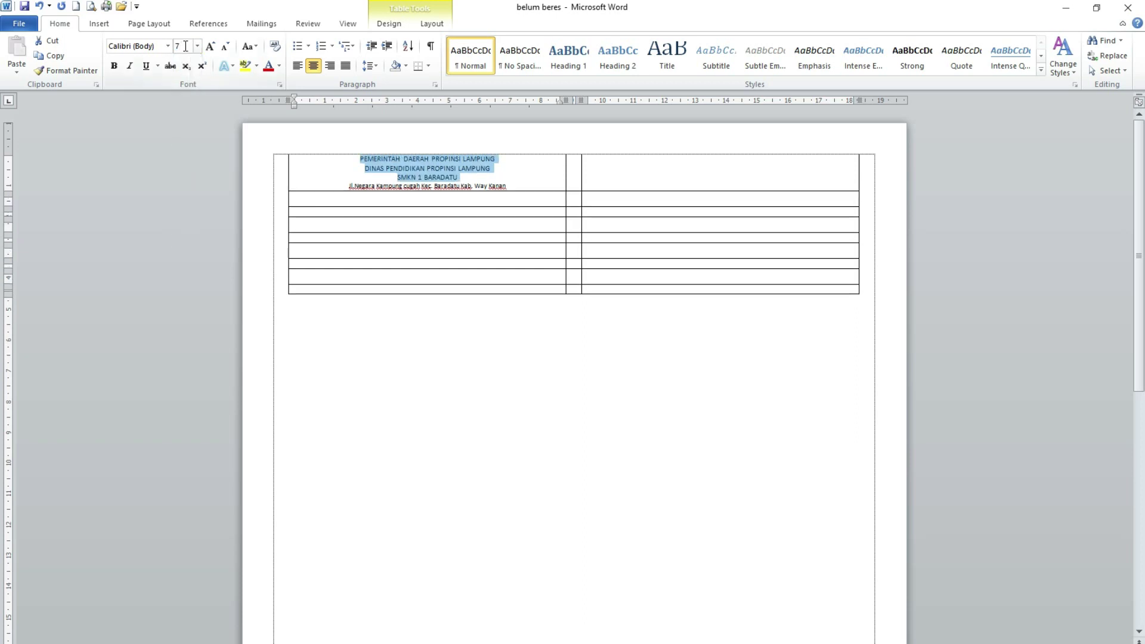
{"action": "left_click", "coordinate": [114, 66]}
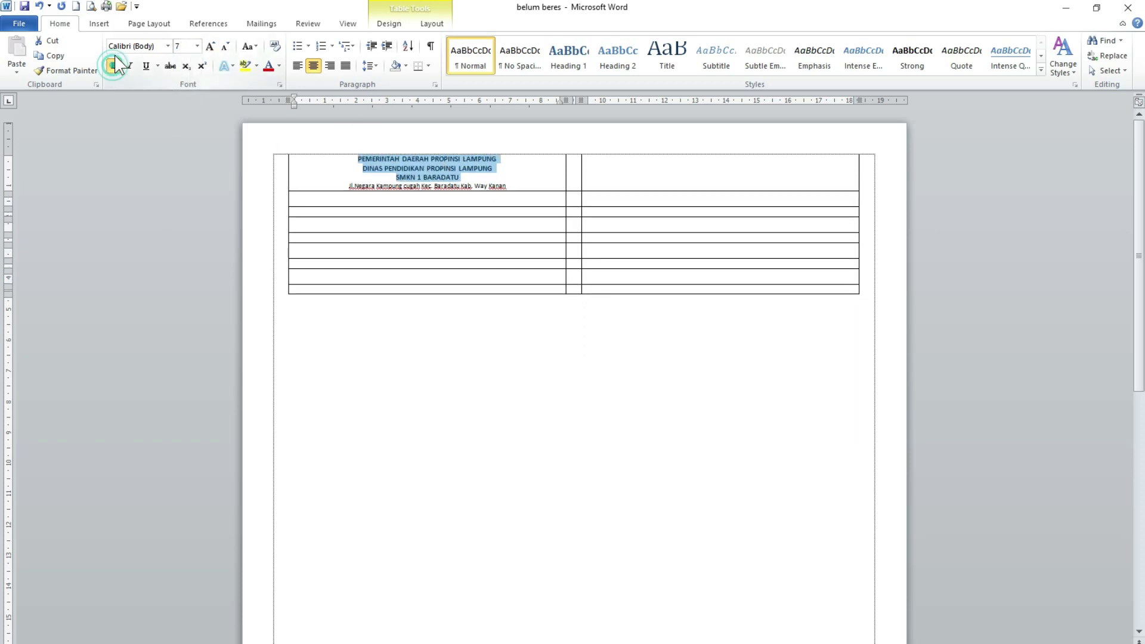
- Add the title KARTU PESERTA UJIAN SEKOLAH below the address
{"action": "left_click", "coordinate": [525, 185]}
{"action": "key", "text": "Return"}
{"action": "key", "text": "Return"}
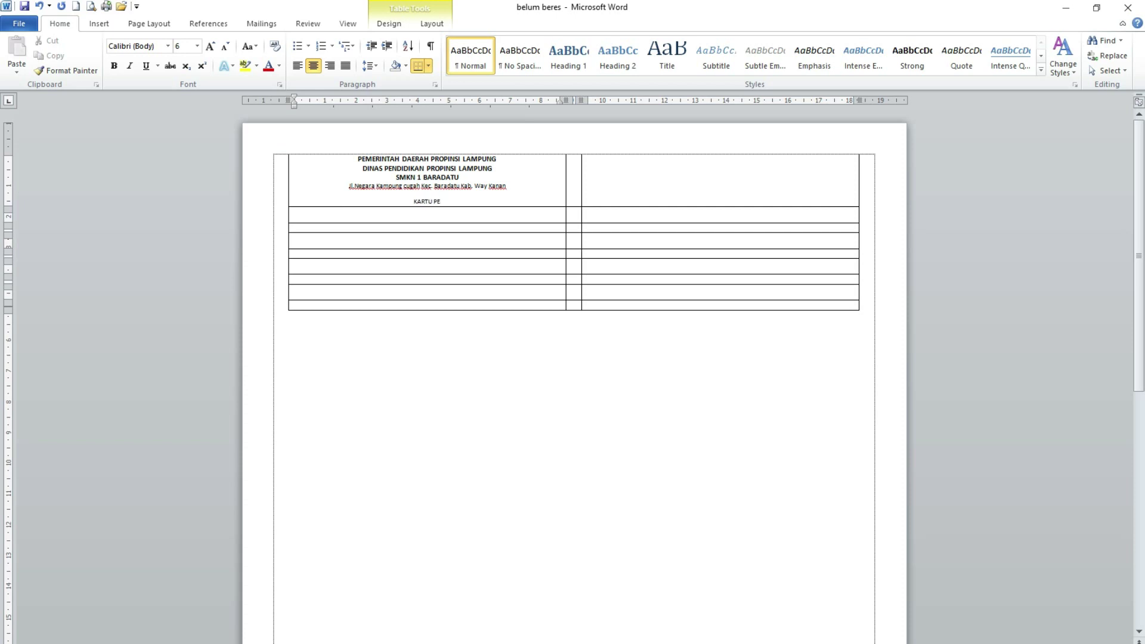
{"action": "type", "text": "KARTU PESERTA UJIAN SEKOLAH"}
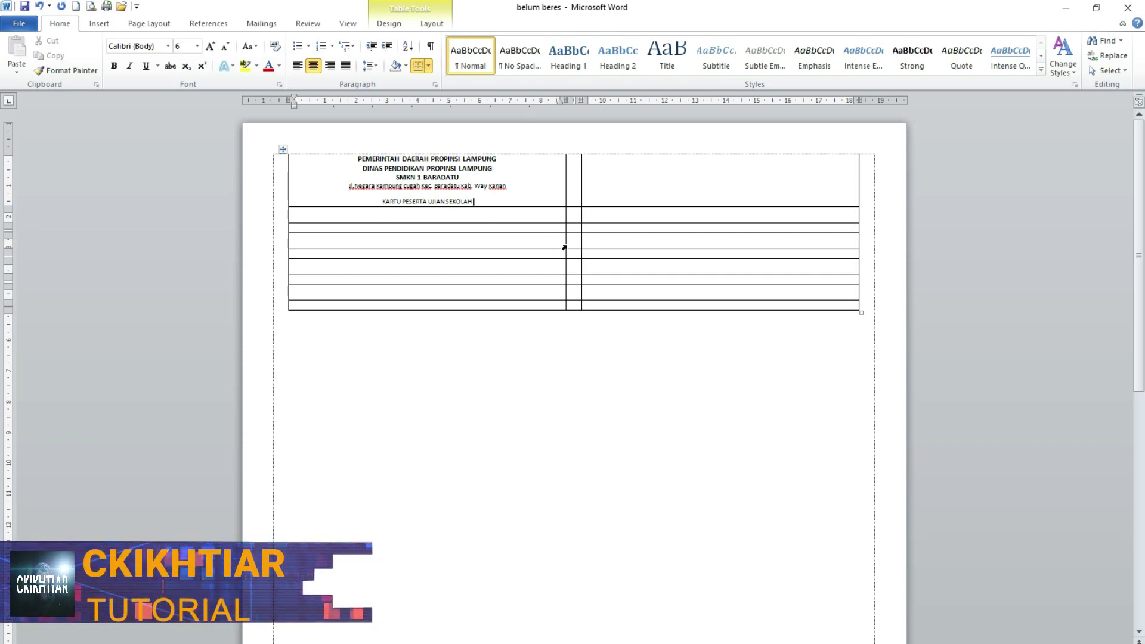
- Draw a straight horizontal line across the header cell below the address
{"action": "left_click", "coordinate": [98, 23]}
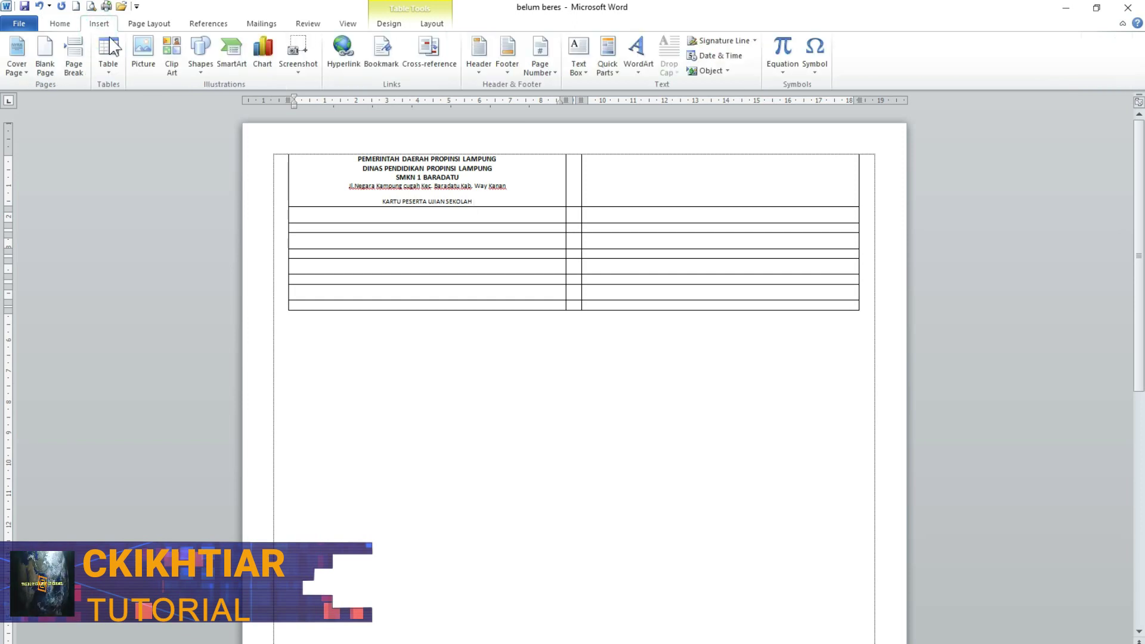
{"action": "left_click", "coordinate": [200, 73]}
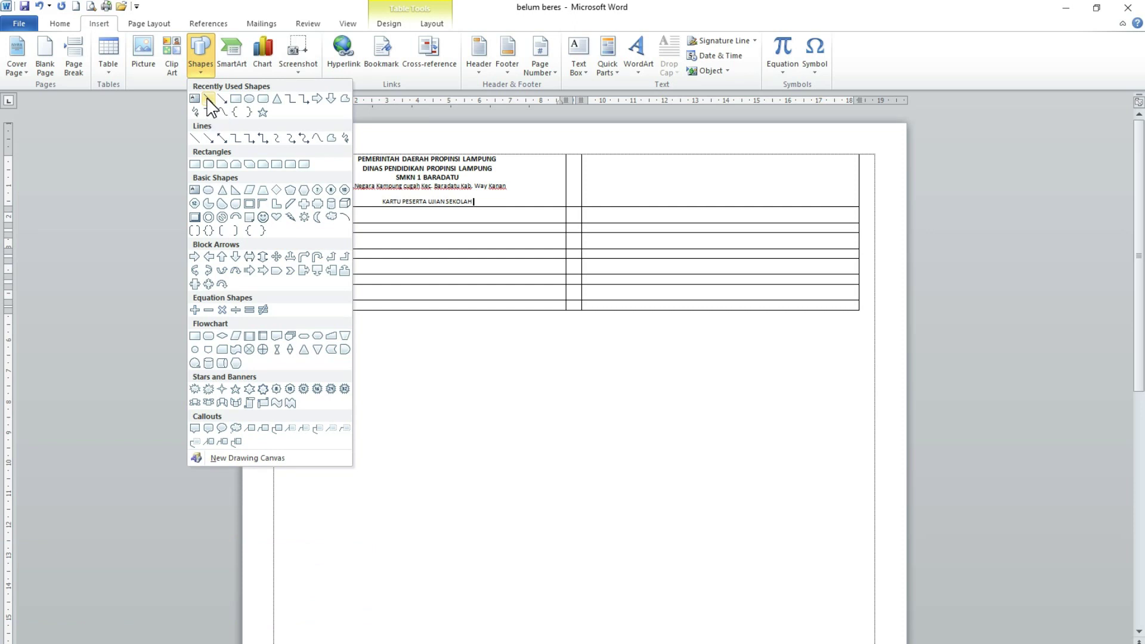
{"action": "left_click", "coordinate": [207, 98]}
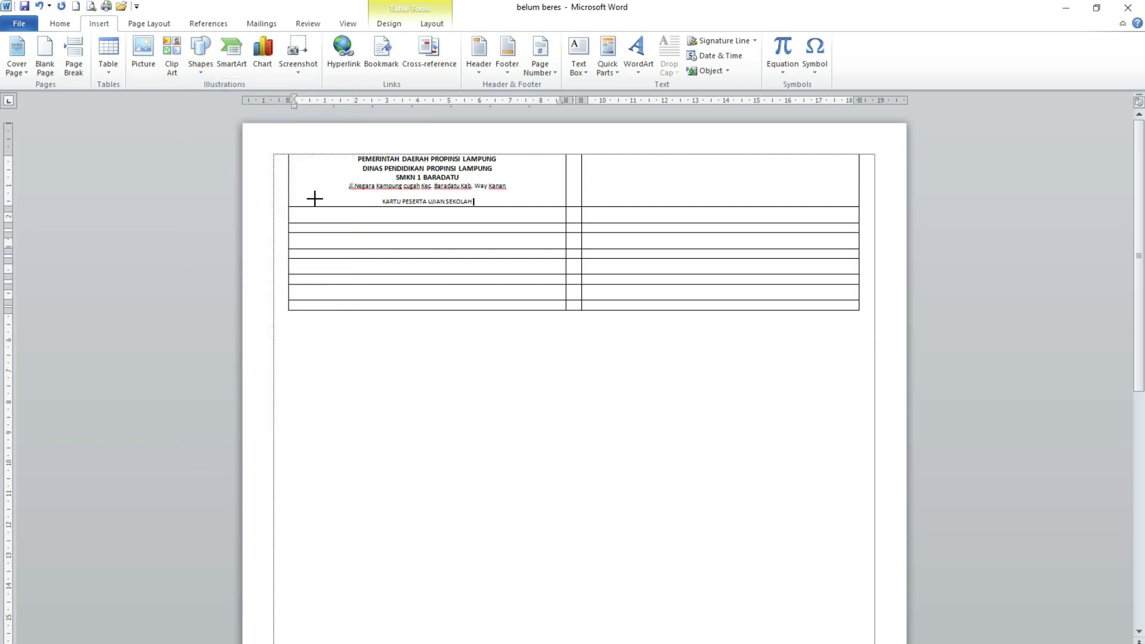
{"action": "left_click_drag", "start_coordinate": [294, 192], "coordinate": [331, 192]}
{"action": "left_click_drag", "start_coordinate": [480, 190], "coordinate": [562, 192]}
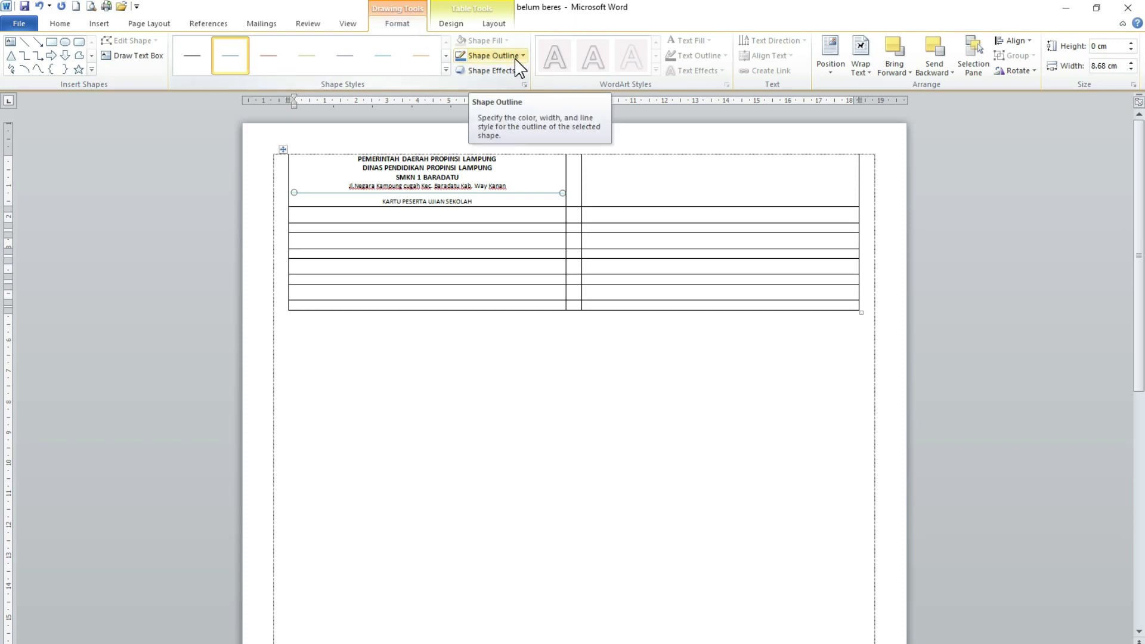
- Give the separator line a black outline with 1½ pt weight
{"action": "left_click", "coordinate": [515, 58]}
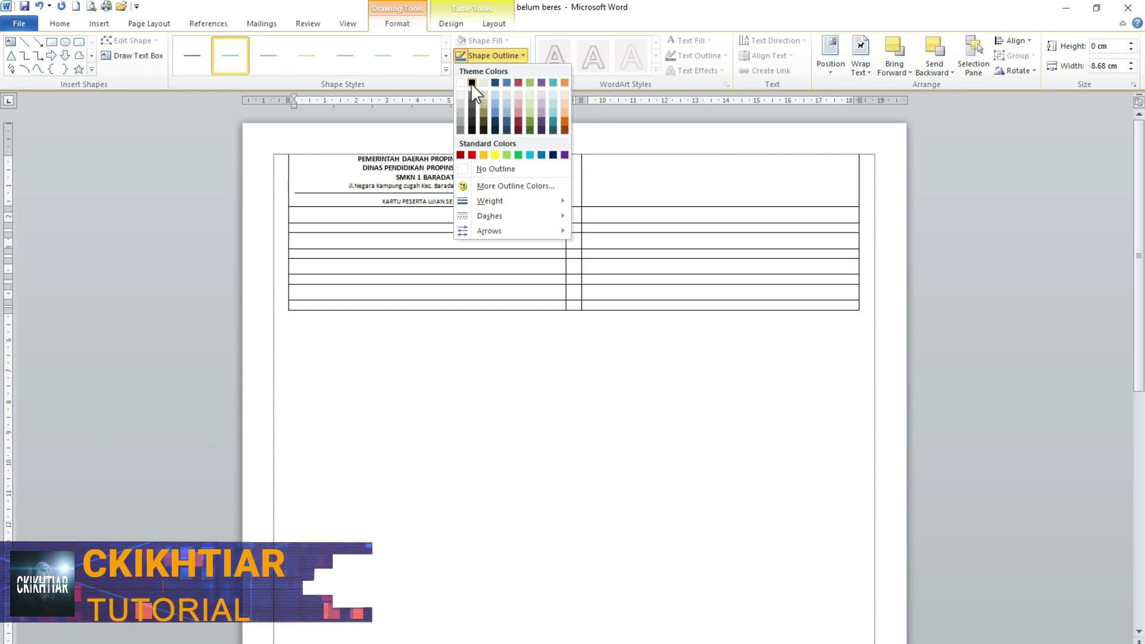
{"action": "left_click", "coordinate": [472, 83]}
{"action": "left_click", "coordinate": [514, 56]}
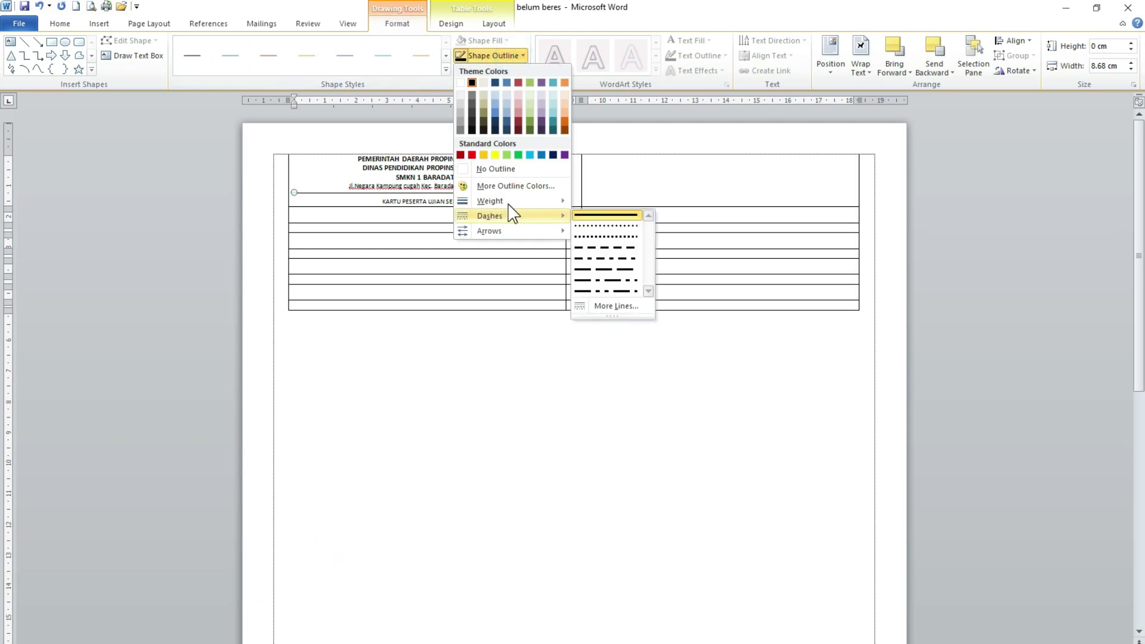
{"action": "mouse_move", "coordinate": [517, 202]}
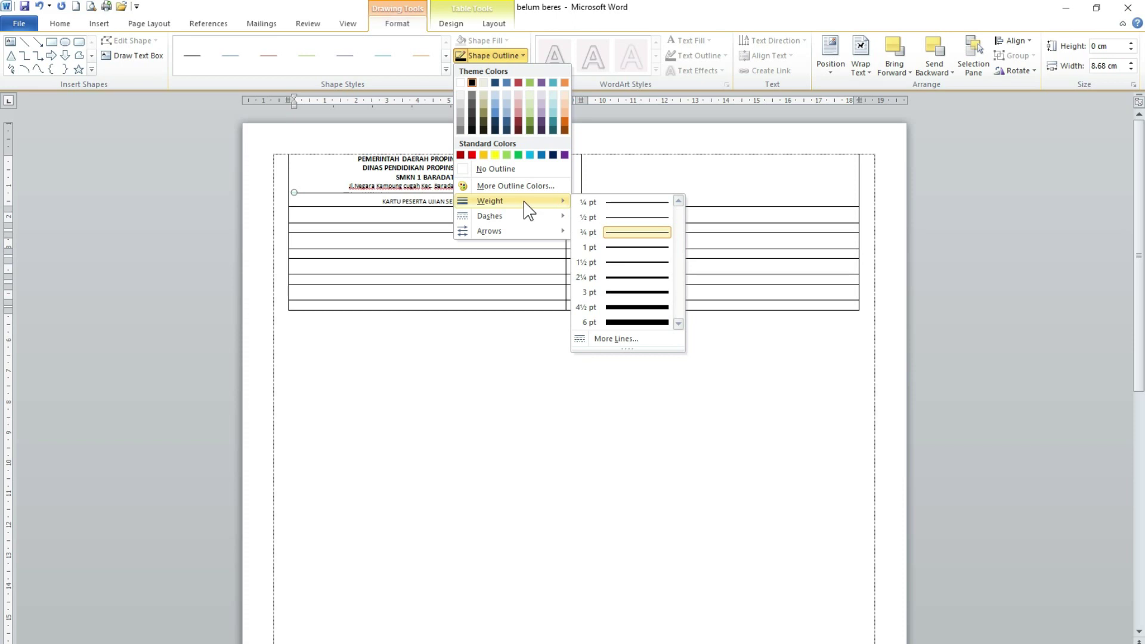
{"action": "left_click", "coordinate": [634, 263]}
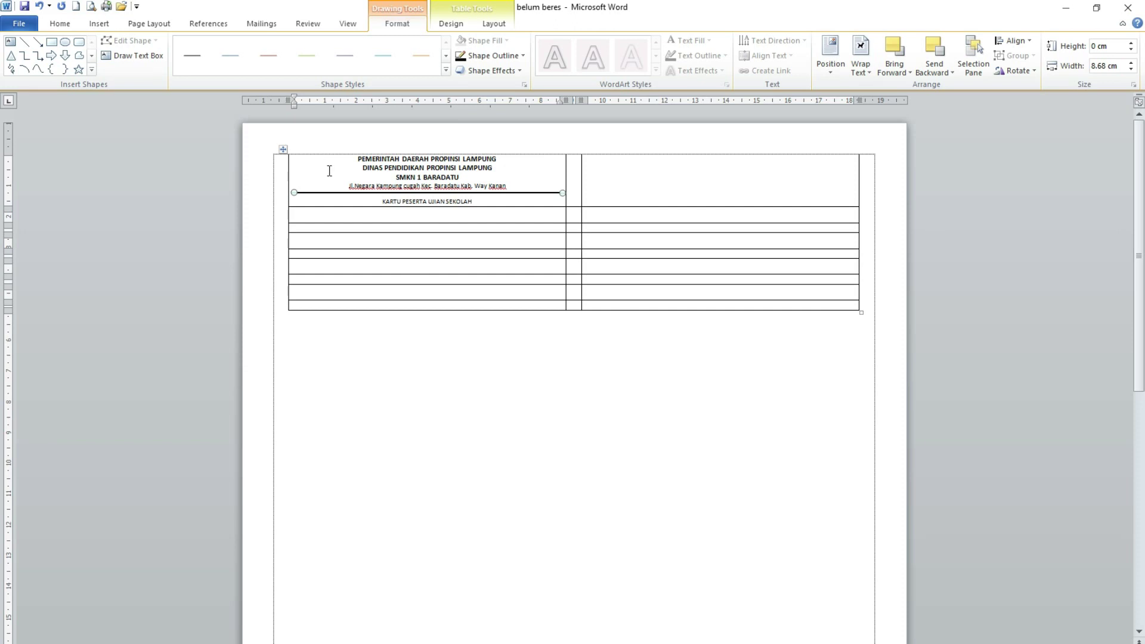
- Insert the 'smkn 1 baradatu' logo picture from the LOGO folder on DATA CENDIKIA (H:)
{"action": "left_click", "coordinate": [100, 24]}
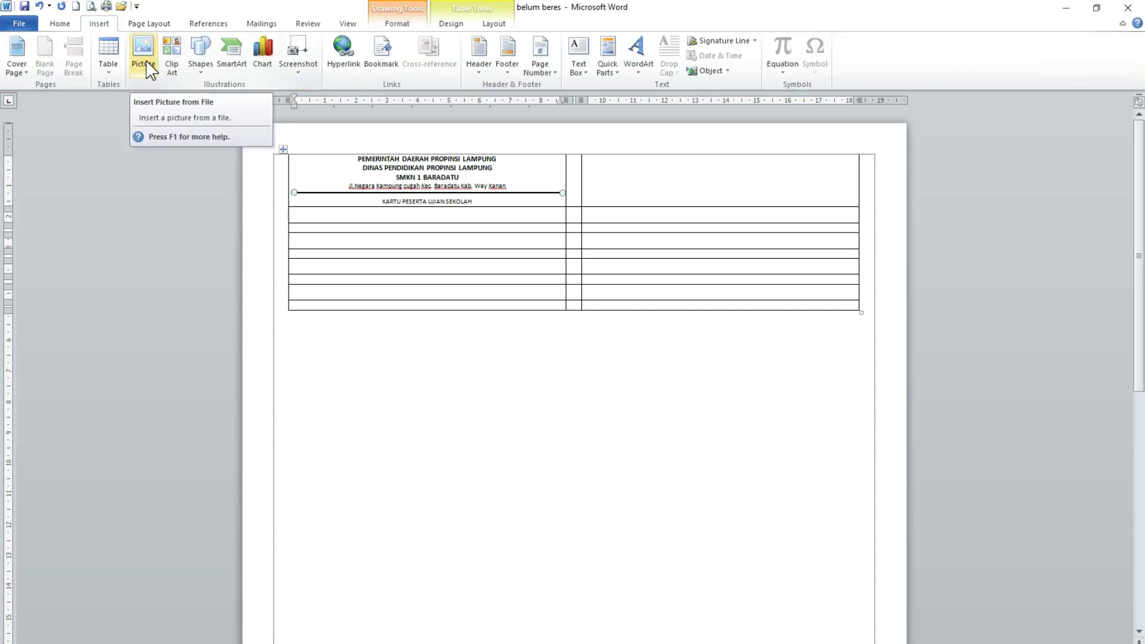
{"action": "left_click", "coordinate": [146, 61]}
{"action": "left_click", "coordinate": [65, 240]}
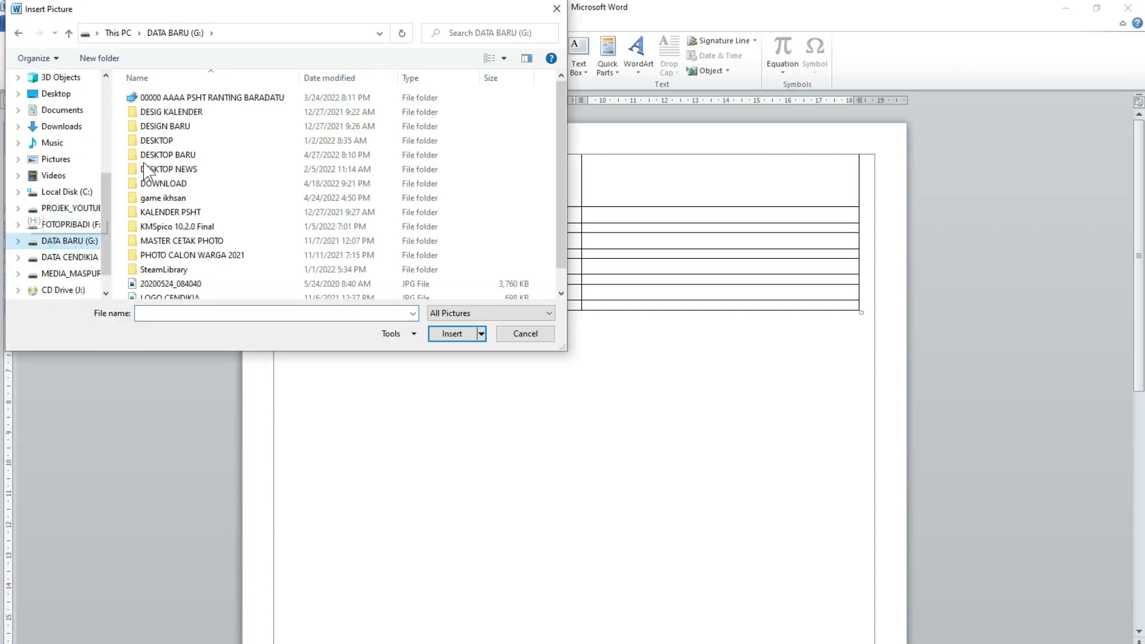
{"action": "left_click", "coordinate": [69, 257]}
{"action": "scroll", "coordinate": [151, 182], "scroll_direction": "down", "scroll_amount": 5}
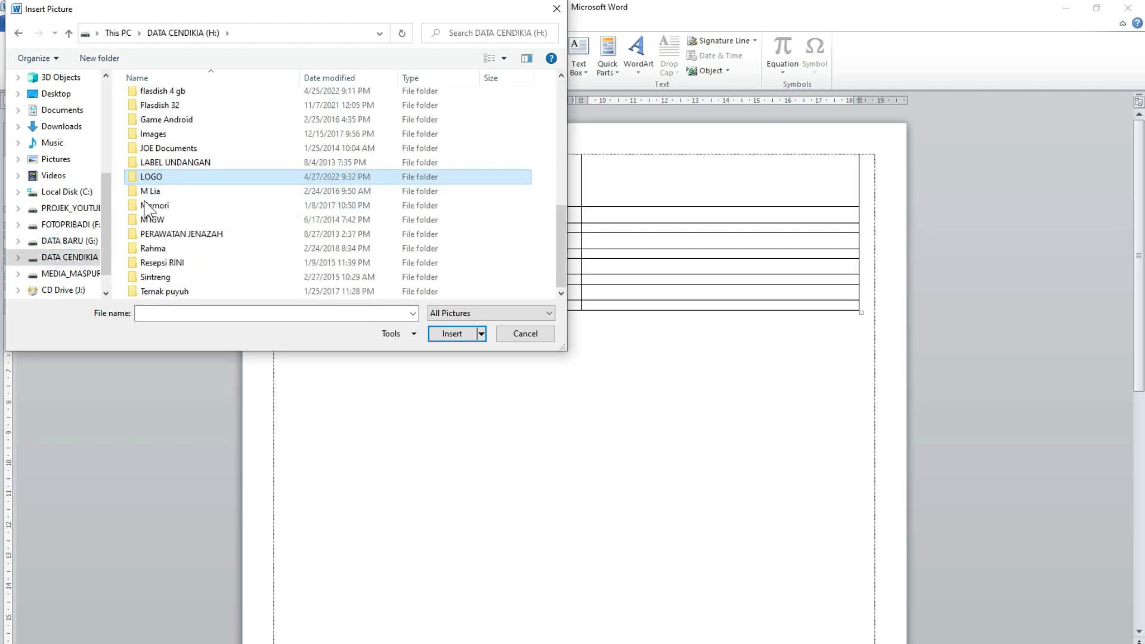
{"action": "left_click", "coordinate": [149, 180]}
{"action": "left_click", "coordinate": [177, 187]}
{"action": "double_click", "coordinate": [157, 176]}
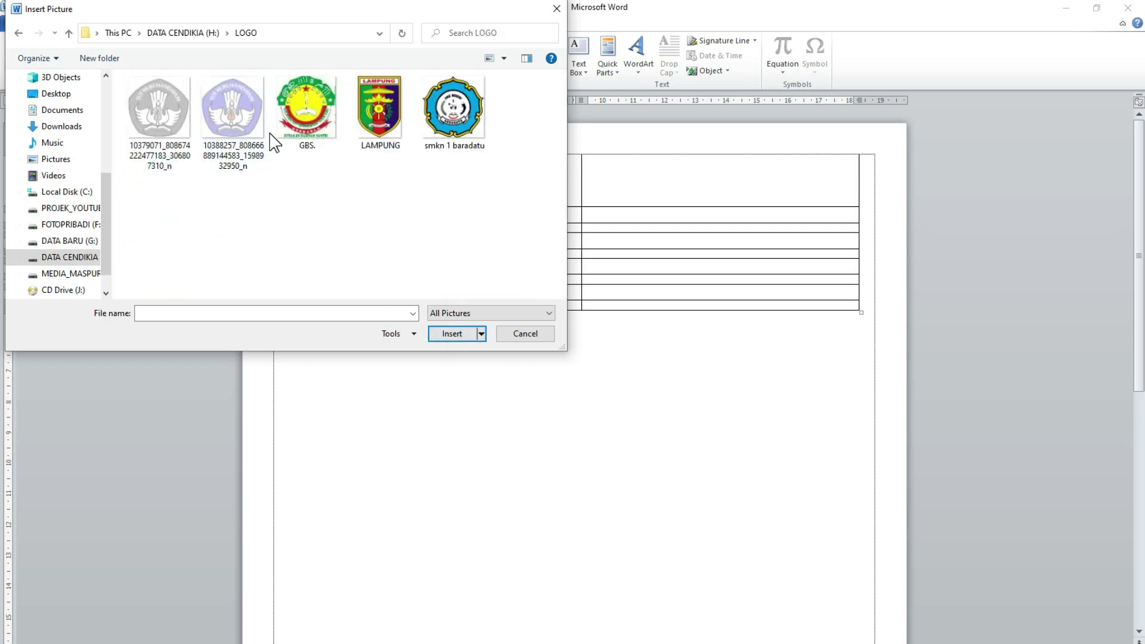
{"action": "left_click", "coordinate": [452, 108]}
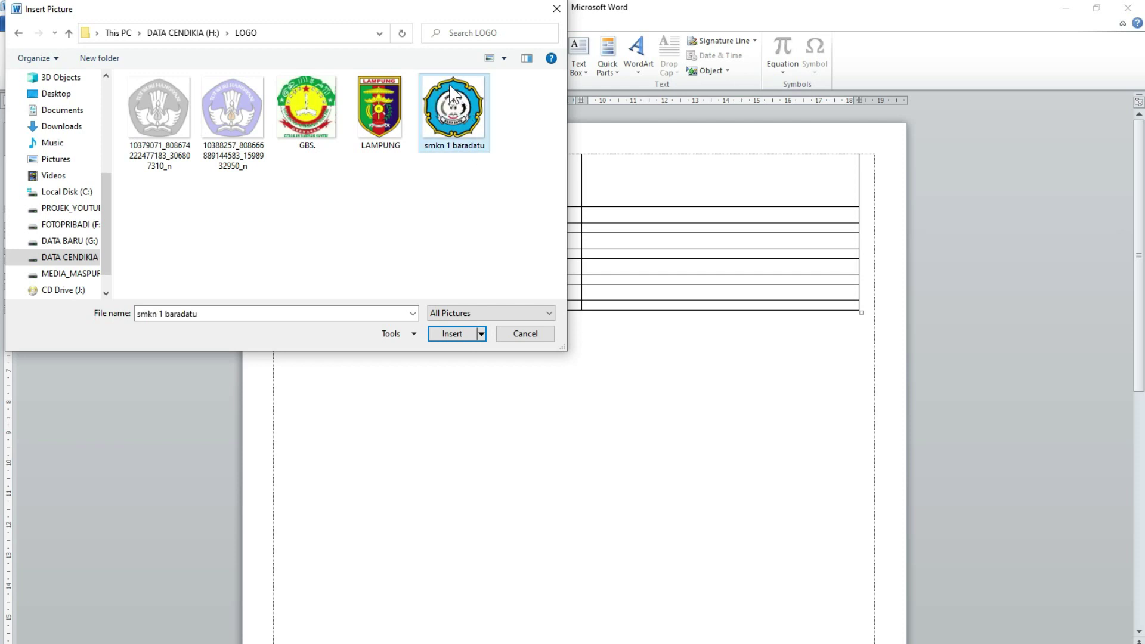
{"action": "left_click", "coordinate": [451, 333]}
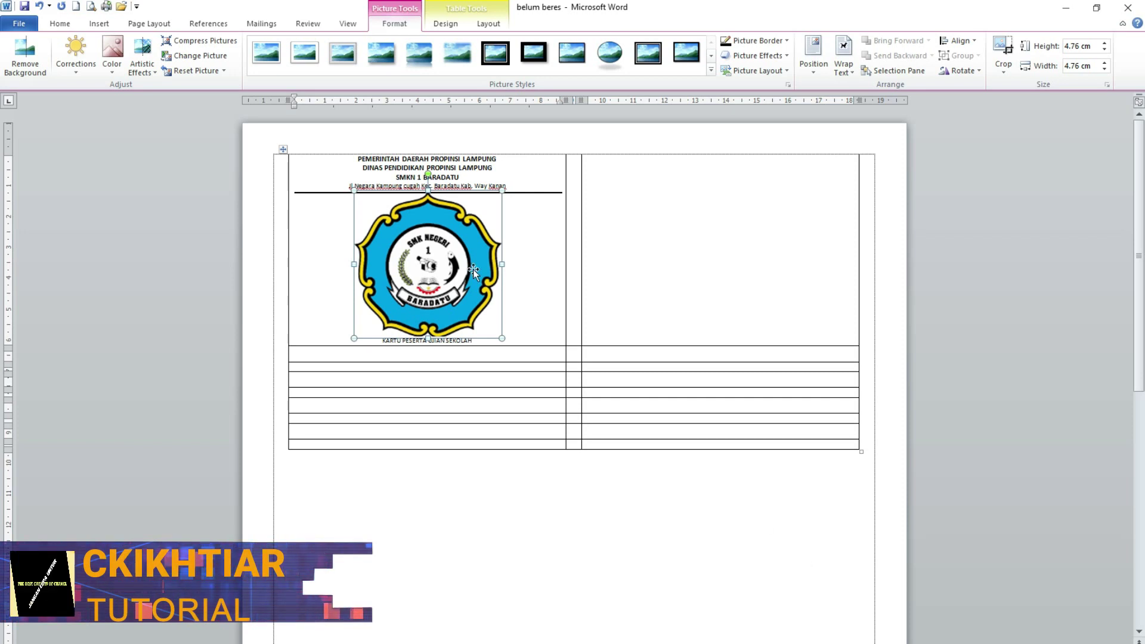
- Set the logo to In Front of Text and shrink it to a small badge at the header's left
{"action": "left_click", "coordinate": [857, 84]}
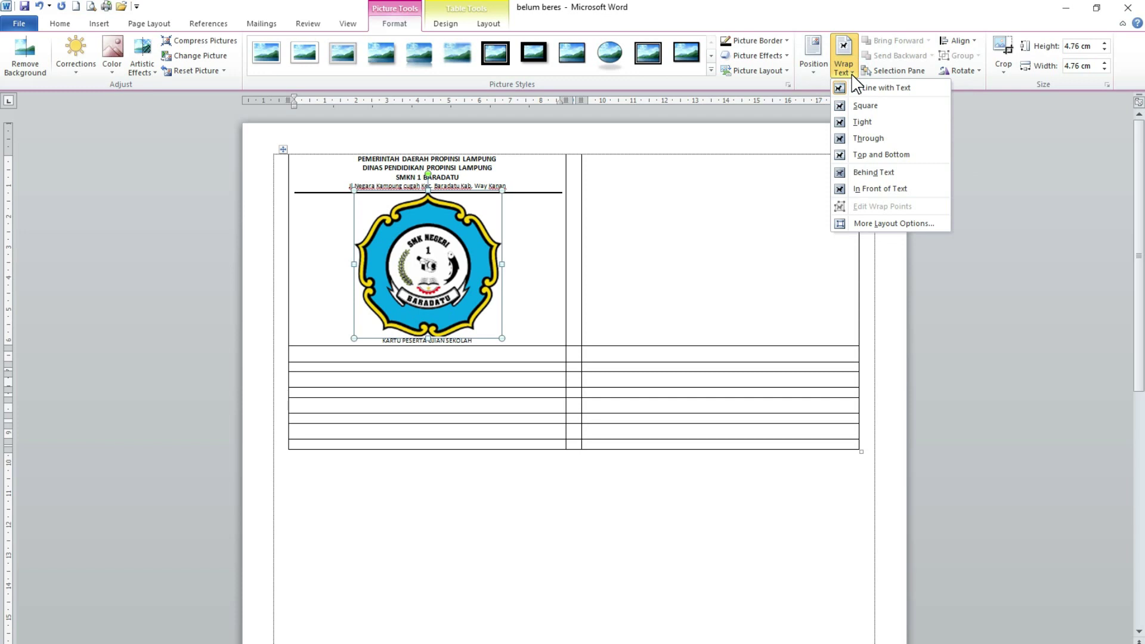
{"action": "left_click", "coordinate": [860, 189]}
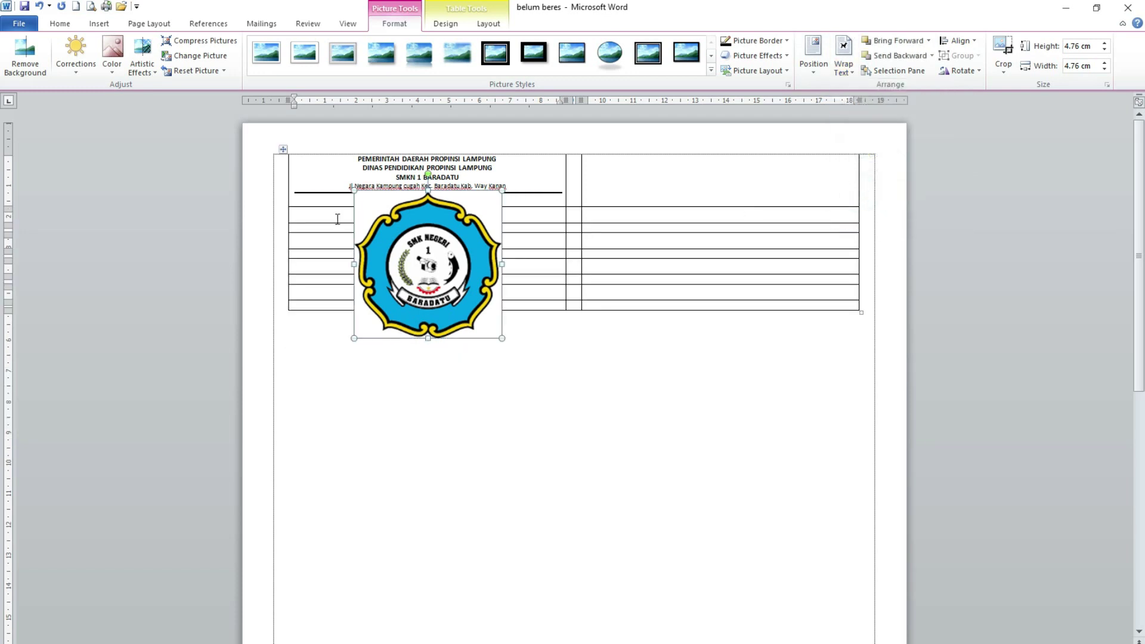
{"action": "left_click_drag", "start_coordinate": [430, 265], "coordinate": [469, 325]}
{"action": "left_click_drag", "start_coordinate": [456, 367], "coordinate": [388, 241]}
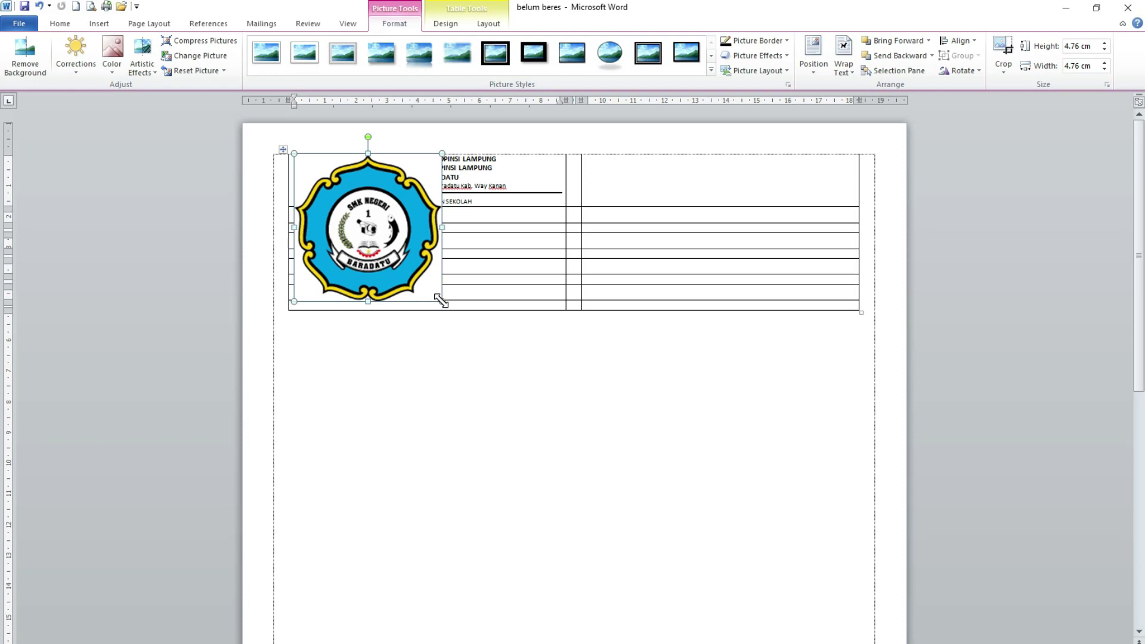
{"action": "left_click_drag", "start_coordinate": [441, 300], "coordinate": [329, 189]}
- Insert the LAMPUNG emblem picture into the card
{"action": "left_click", "coordinate": [524, 171]}
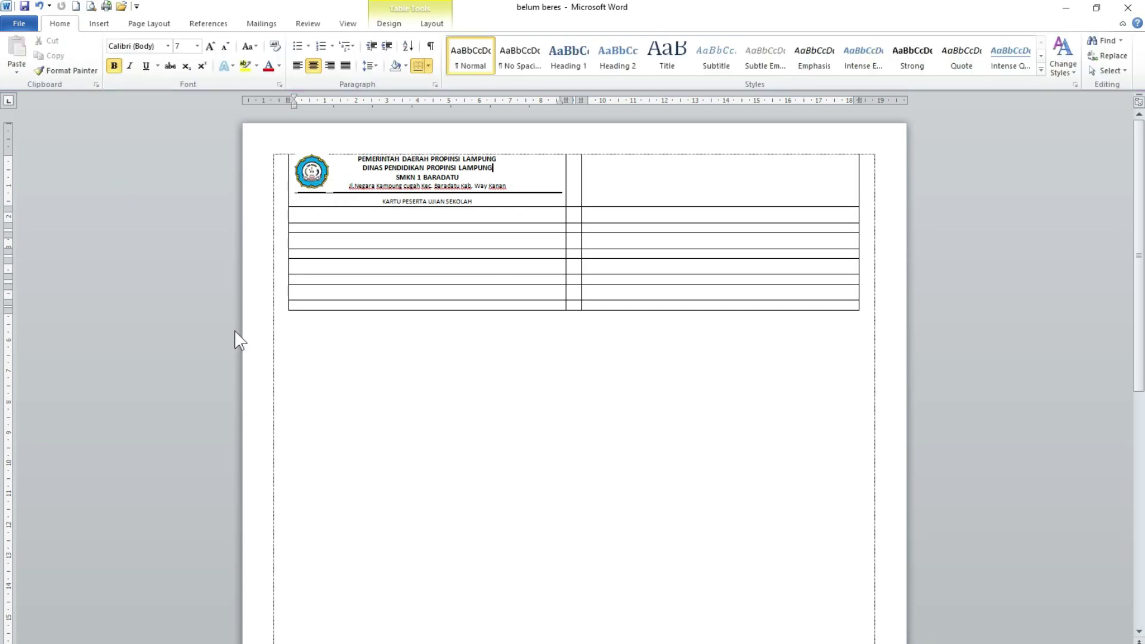
{"action": "left_click", "coordinate": [99, 24]}
{"action": "left_click", "coordinate": [136, 53]}
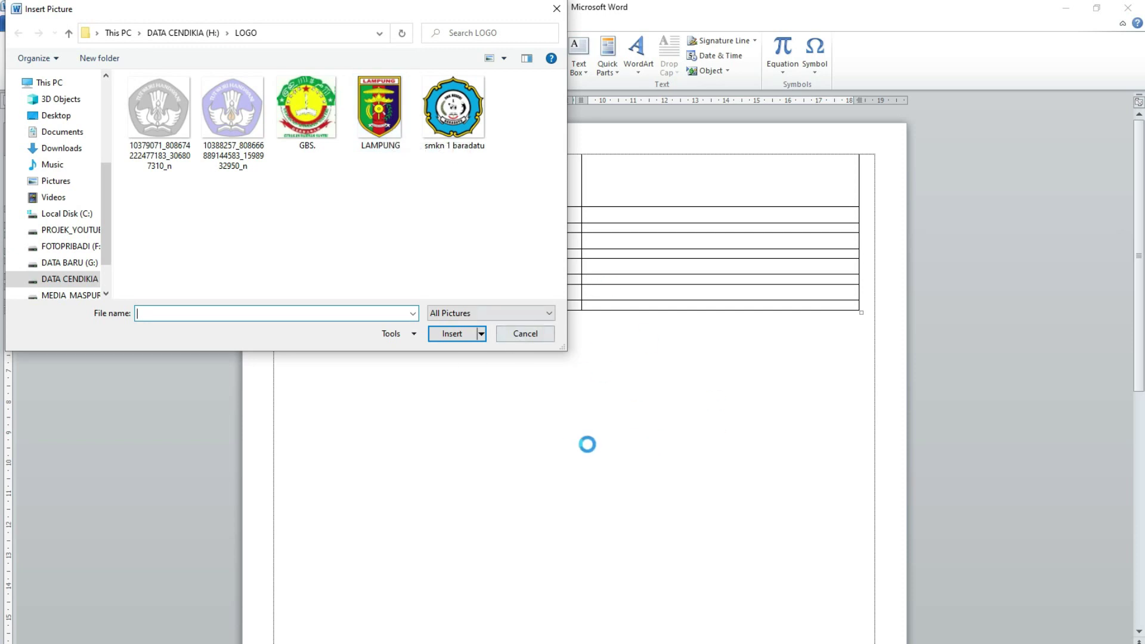
{"action": "left_click", "coordinate": [380, 105]}
{"action": "double_click", "coordinate": [386, 148]}
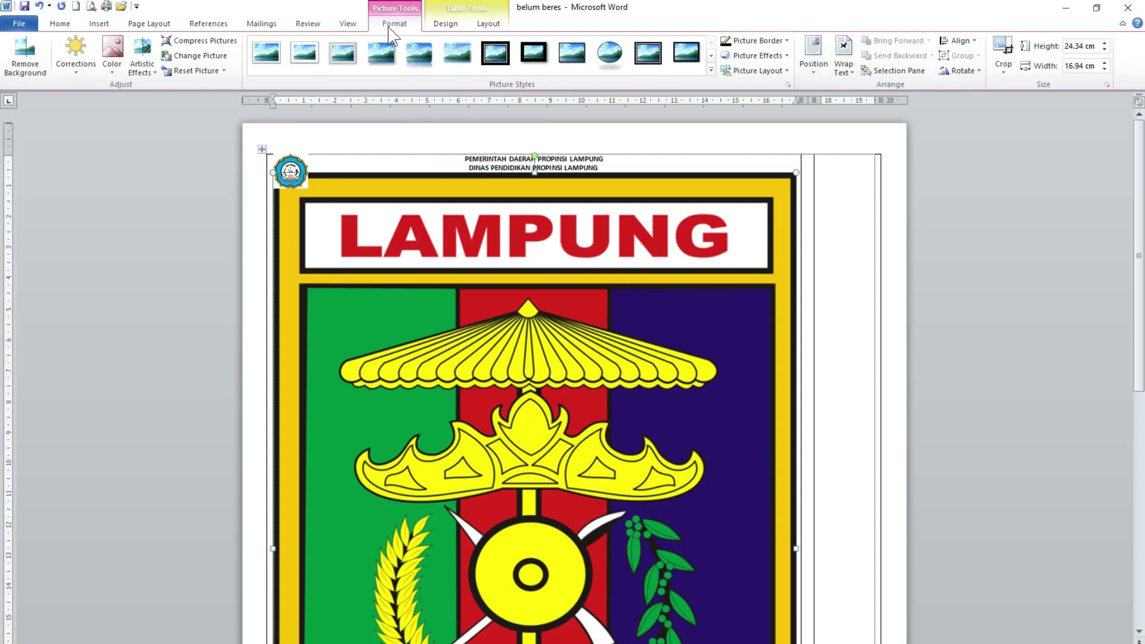
- Set the emblem to In Front of Text and shrink it to about 1.4 cm high
{"action": "left_click", "coordinate": [394, 25]}
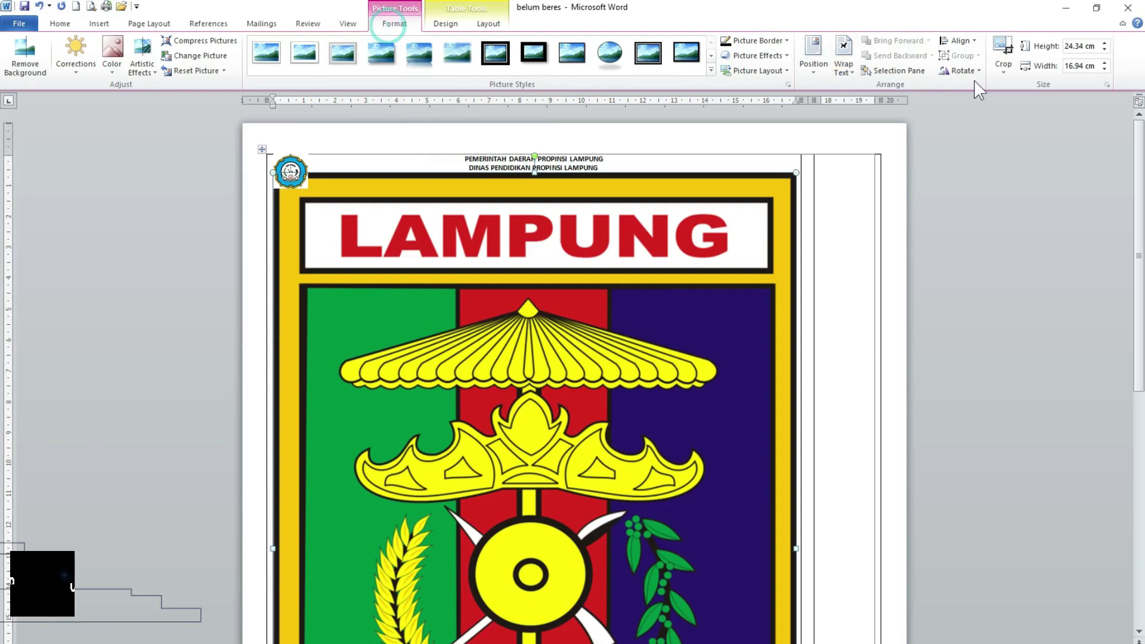
{"action": "left_click", "coordinate": [853, 73]}
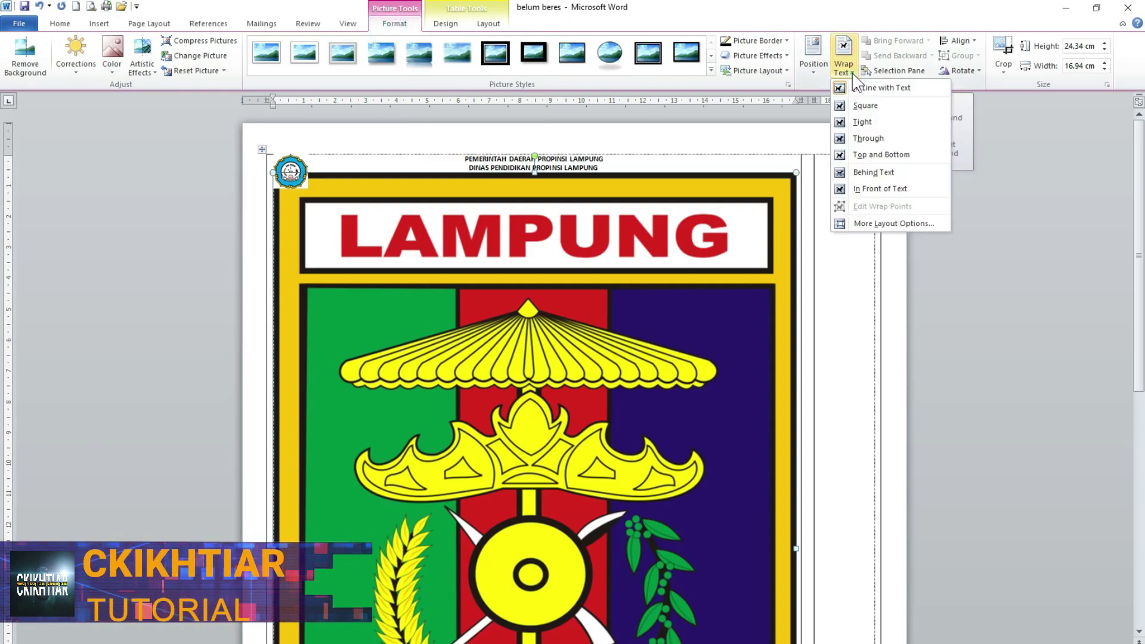
{"action": "left_click", "coordinate": [860, 190]}
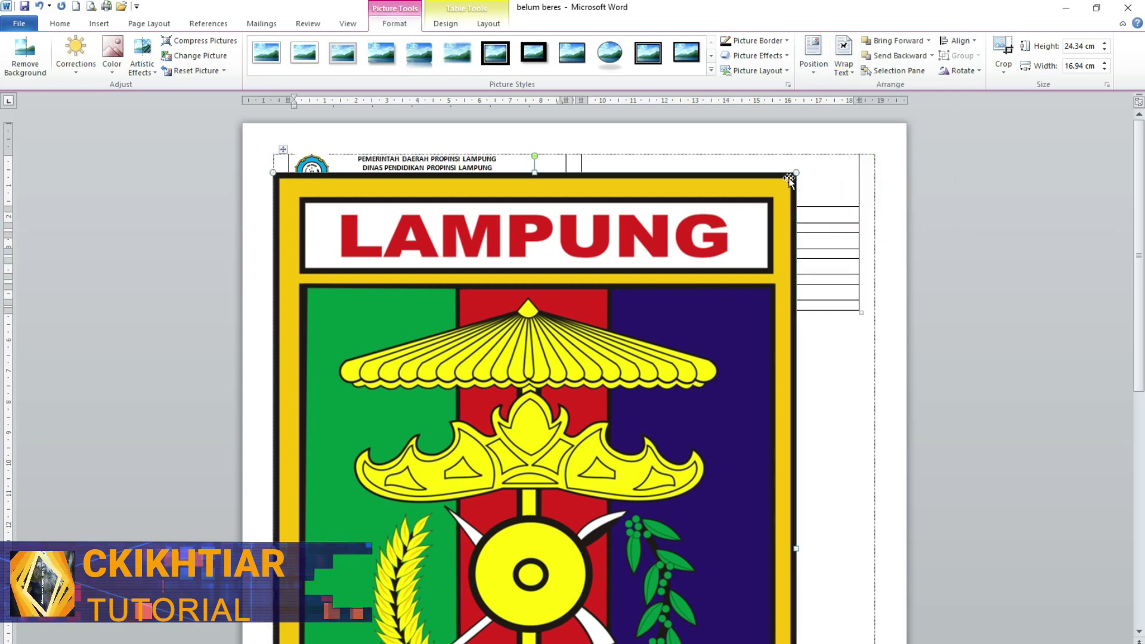
{"action": "scroll", "coordinate": [734, 384], "scroll_direction": "down", "scroll_amount": 3}
{"action": "scroll", "coordinate": [733, 384], "scroll_direction": "up", "scroll_amount": 3}
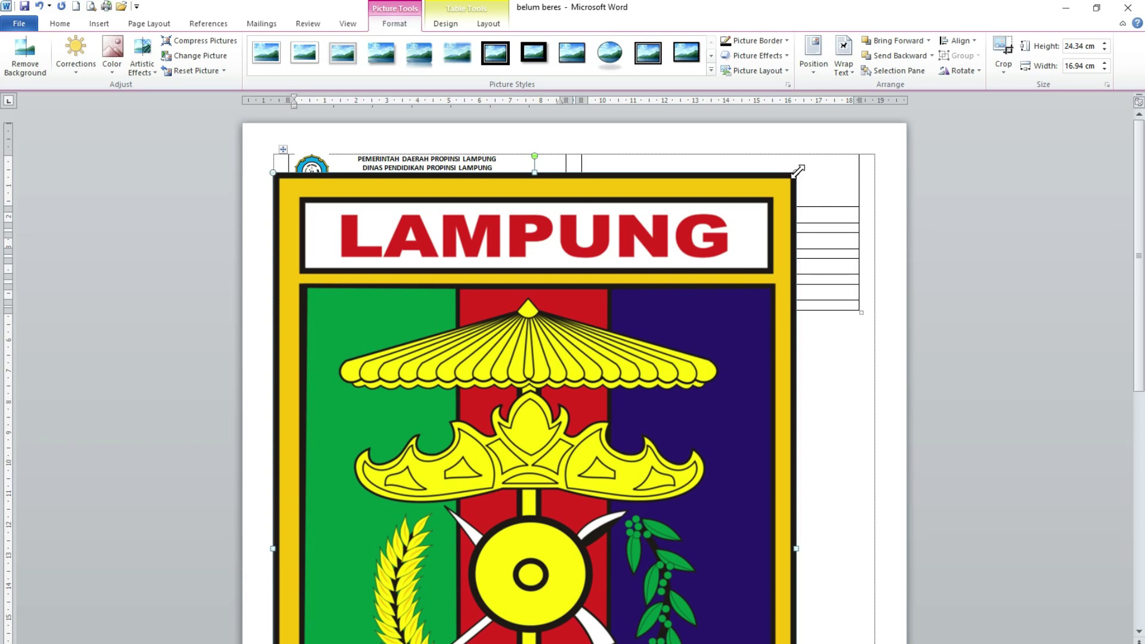
{"action": "left_click_drag", "start_coordinate": [798, 171], "coordinate": [486, 618]}
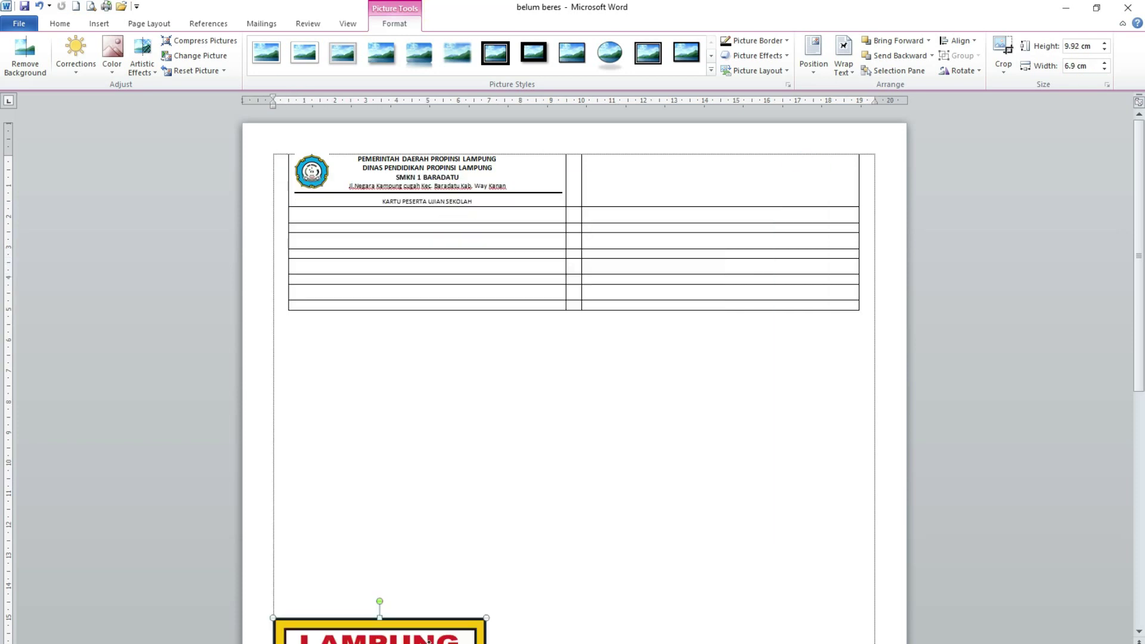
{"action": "scroll", "coordinate": [418, 621], "scroll_direction": "down", "scroll_amount": 2}
{"action": "left_click_drag", "start_coordinate": [404, 601], "coordinate": [574, 221]}
{"action": "left_click_drag", "start_coordinate": [657, 240], "coordinate": [547, 184]}
- Place the LAMPUNG emblem at the header's right and start a left-aligned line below the card title
{"action": "left_click", "coordinate": [556, 196]}
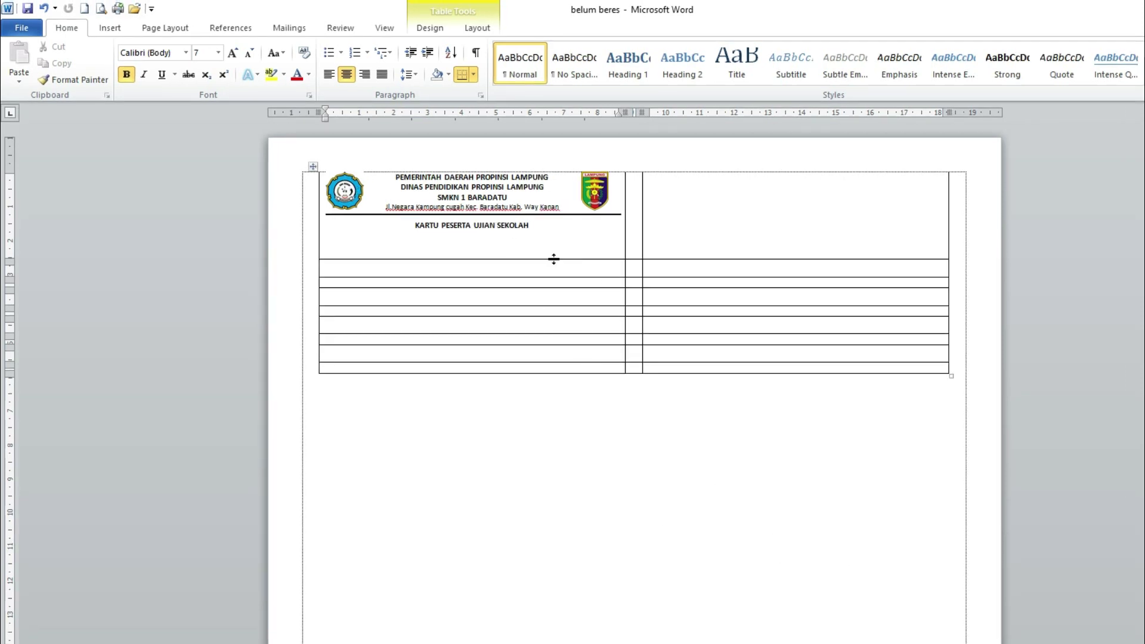
{"action": "left_click", "coordinate": [531, 225]}
{"action": "key", "text": "Return"}
{"action": "key", "text": "Return"}
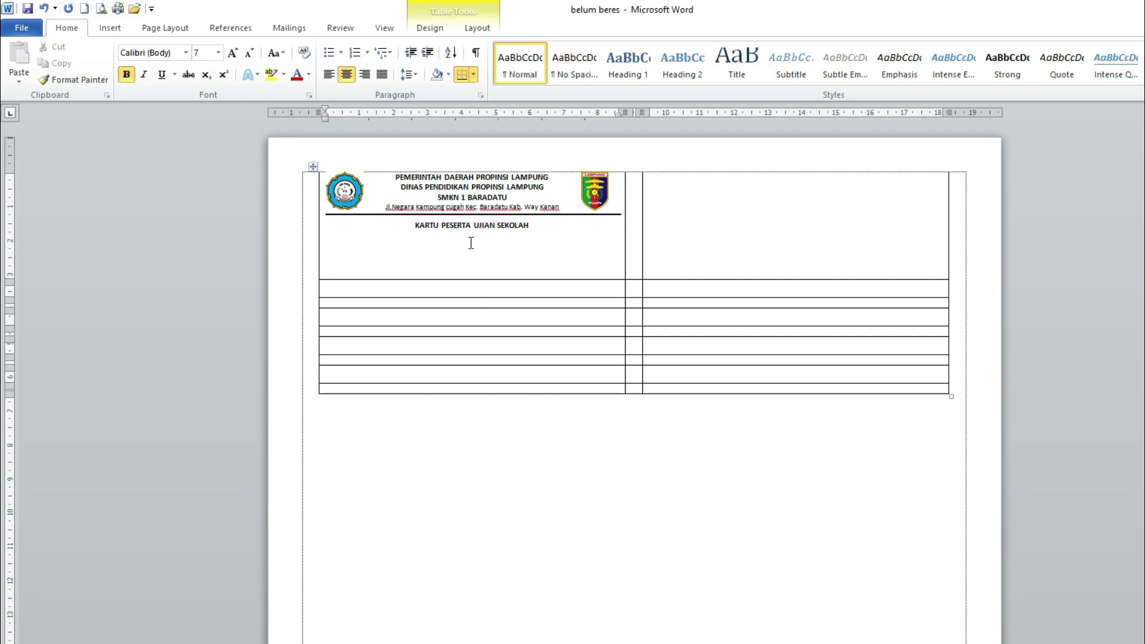
{"action": "left_click", "coordinate": [66, 28]}
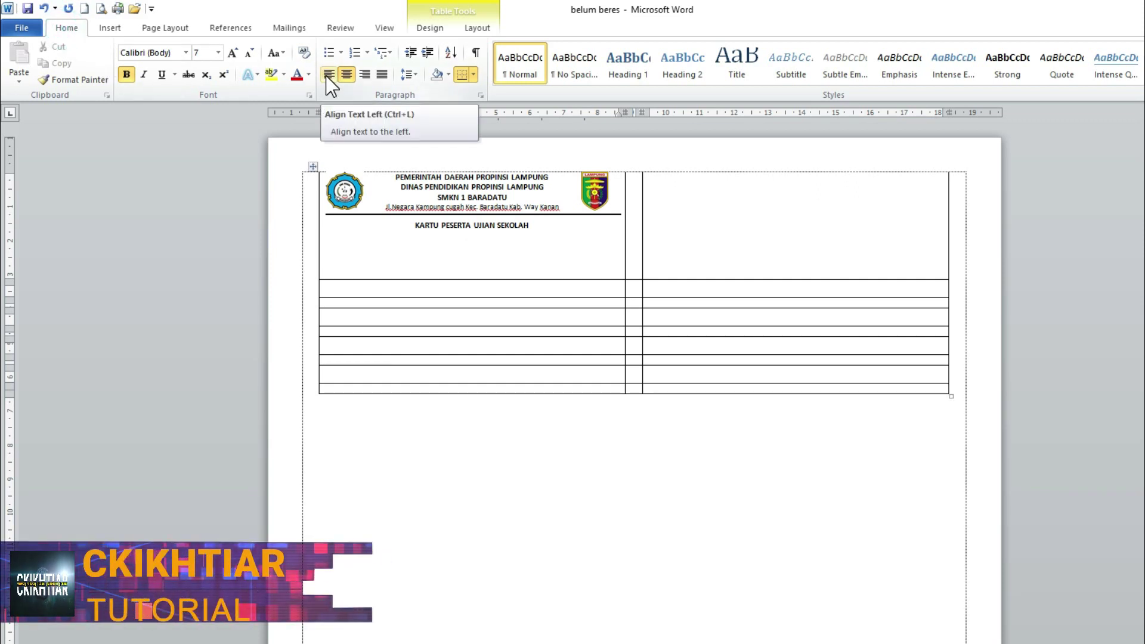
{"action": "left_click", "coordinate": [329, 74]}
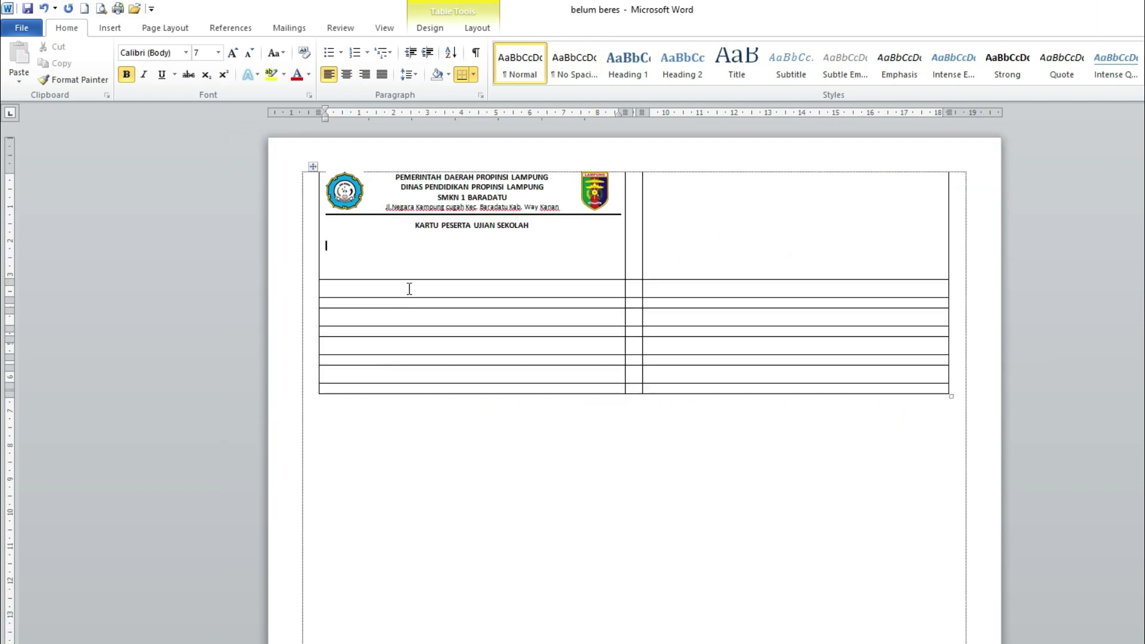
- Type Nomor peserta, Nama, Kelas and Ruang on separate lines, then select those four labels
{"action": "type", "text": "Nomor peserta"}
{"action": "key", "text": "Return"}
{"action": "type", "text": "N"}
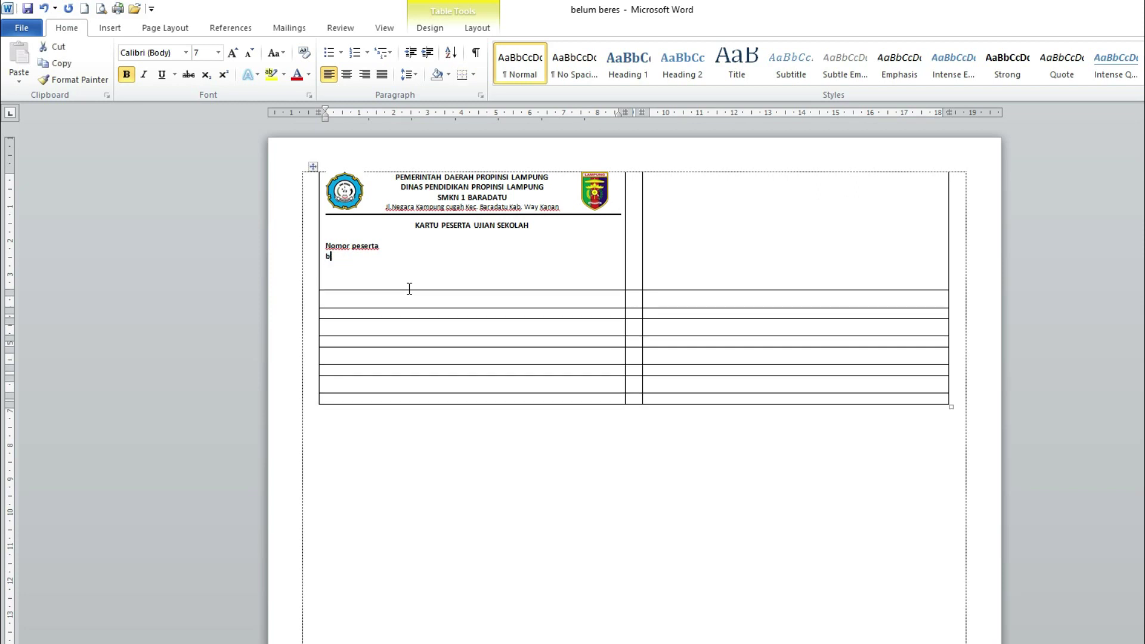
{"action": "type", "text": "ama"}
{"action": "key", "text": "Return"}
{"action": "type", "text": "Kelas"}
{"action": "key", "text": "Return"}
{"action": "type", "text": "Ruang"}
{"action": "key", "text": "Up"}
{"action": "key", "text": "Up"}
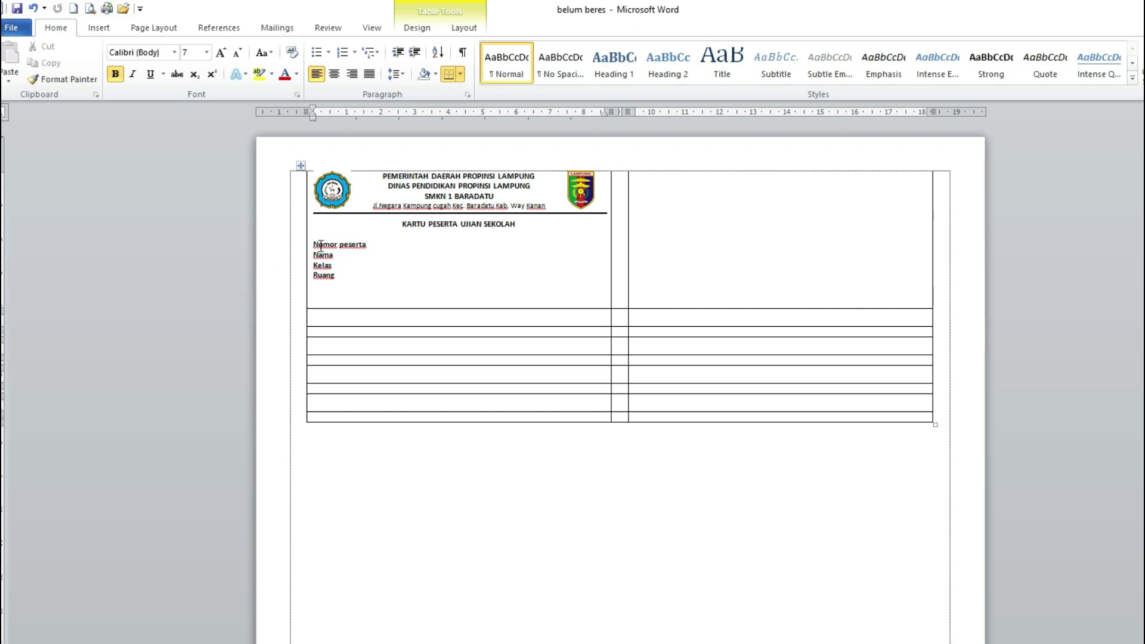
{"action": "left_click_drag", "start_coordinate": [315, 243], "coordinate": [339, 280]}
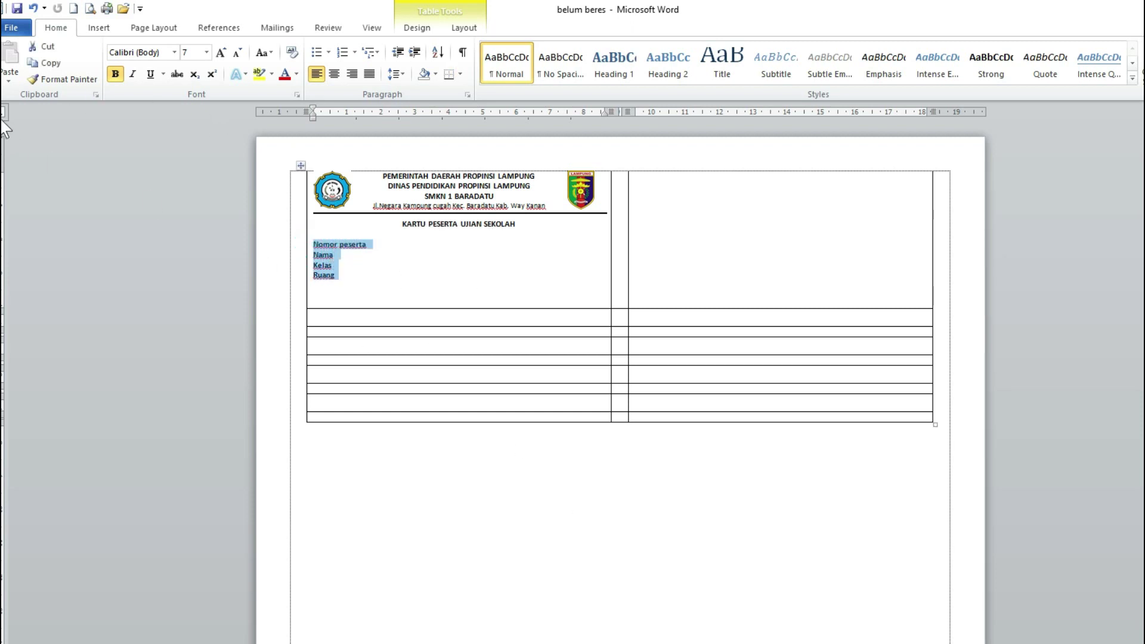
- Add a left tab stop near 2 cm for the four labels, ready to tab after Nomor peserta
{"action": "key", "text": "Down"}
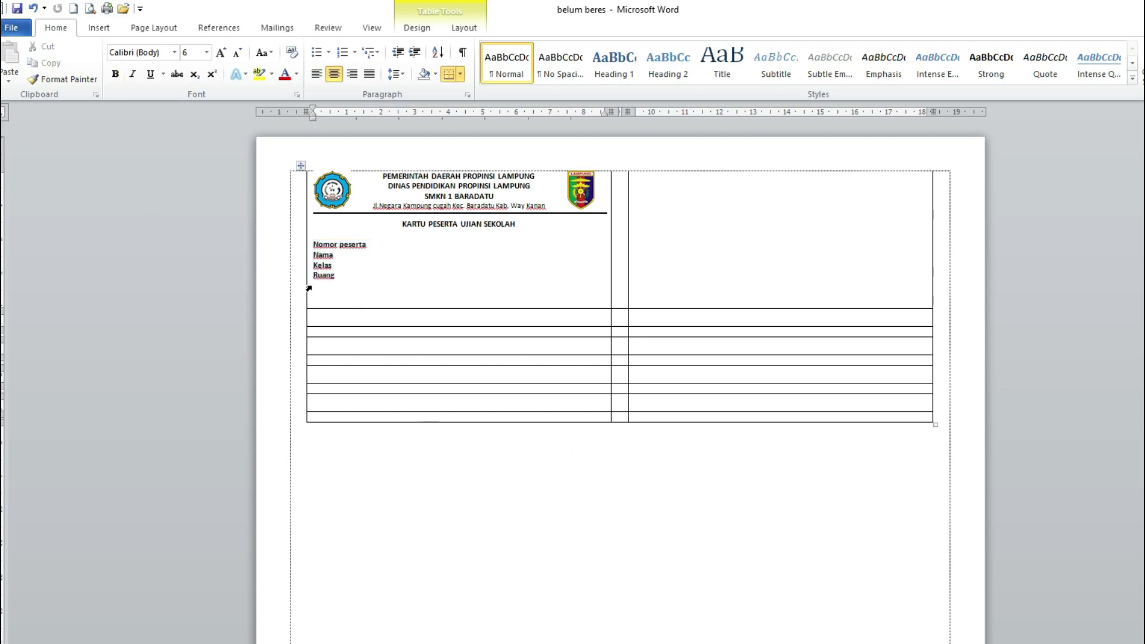
{"action": "left_click_drag", "start_coordinate": [315, 244], "coordinate": [344, 276]}
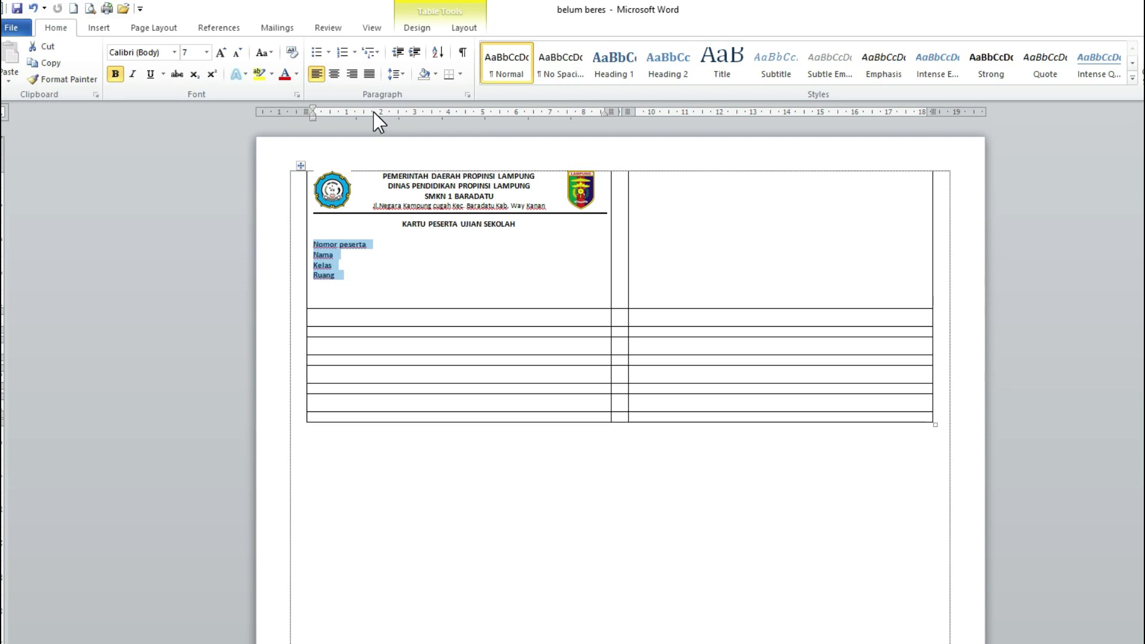
{"action": "left_click", "coordinate": [373, 113]}
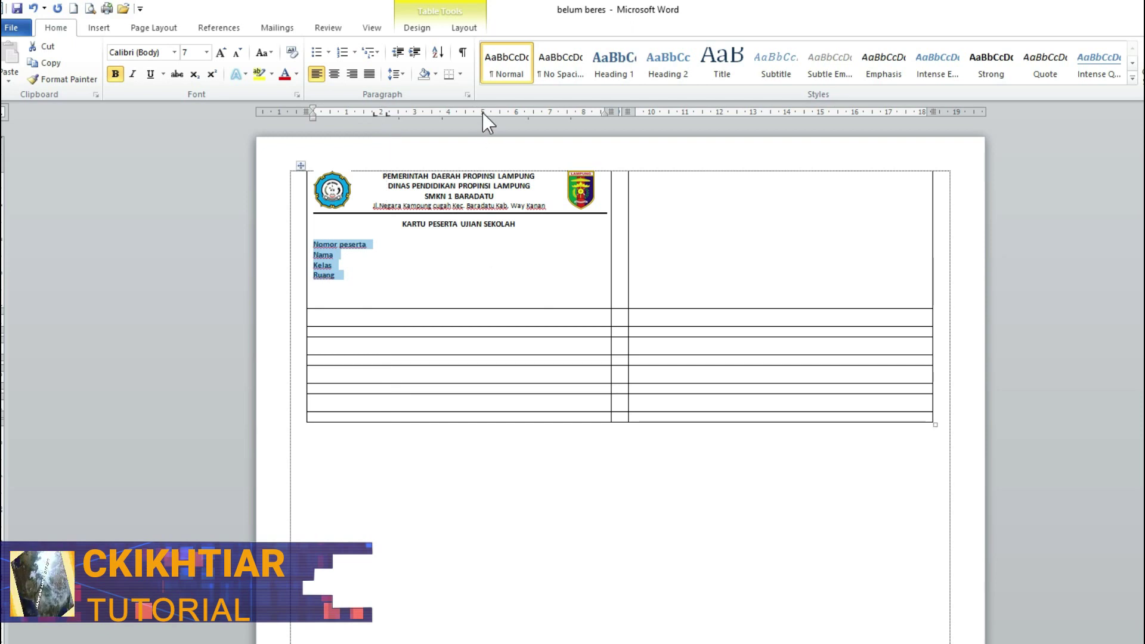
{"action": "scroll", "coordinate": [484, 112], "scroll_direction": "up", "scroll_amount": 3}
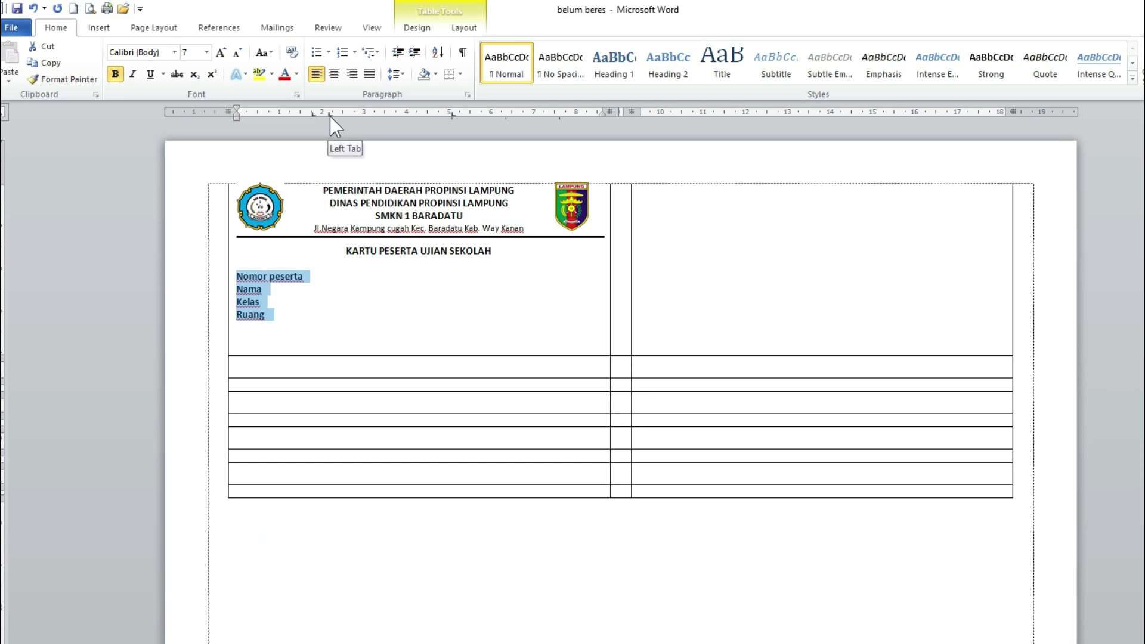
{"action": "left_click", "coordinate": [304, 277]}
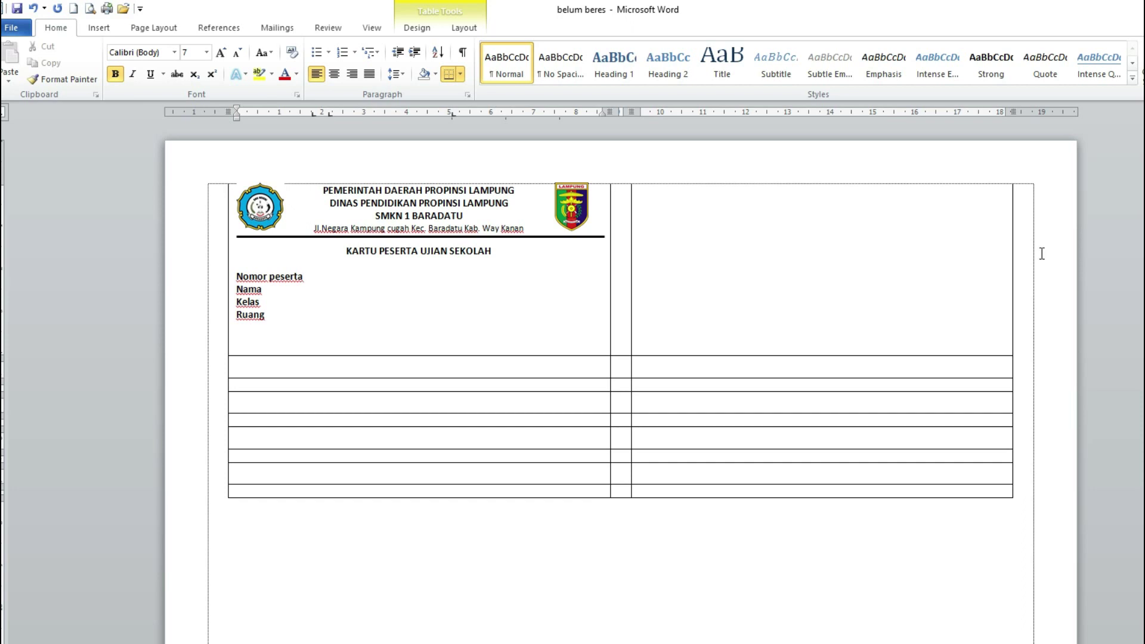
- Add tab-aligned colons after Nama, Kelas and Ruang to match Nomor peserta
{"action": "left_click", "coordinate": [262, 290]}
{"action": "type", "text": ":"}
{"action": "left_click", "coordinate": [257, 303]}
{"action": "left_click", "coordinate": [264, 316]}
{"action": "key", "text": "Tab"}
{"action": "type", "text": ":"}
- Add the date line 'Baradatu, 29 April 2022' with 'Kepala Sekolah' indented beneath it
{"action": "key", "text": "ctrl+z"}
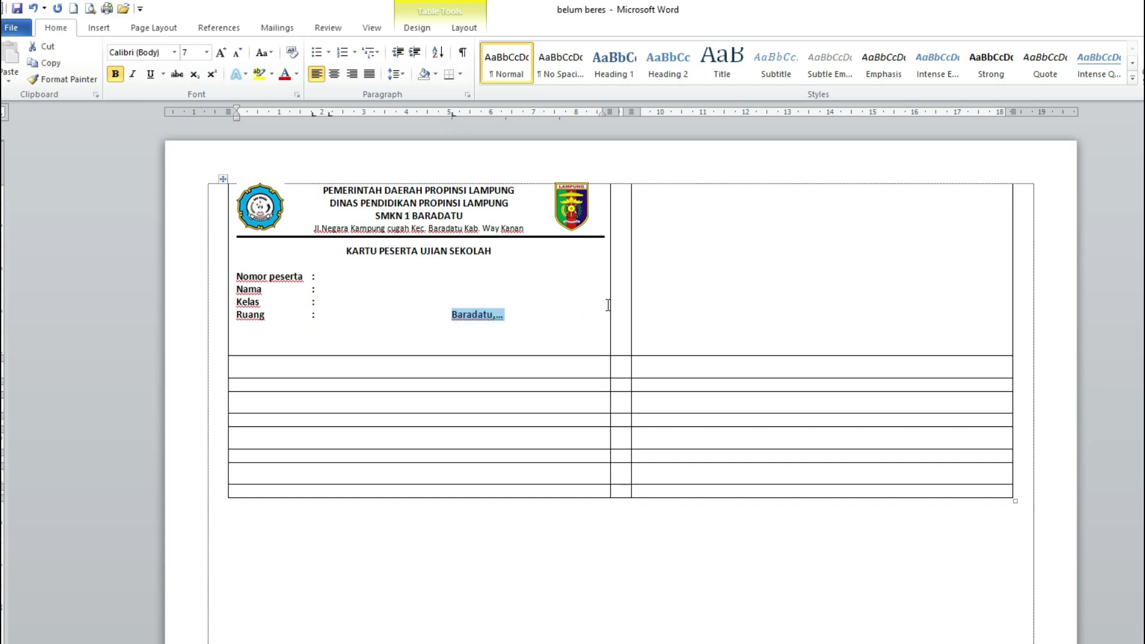
{"action": "type", "text": "Baradatu,"}
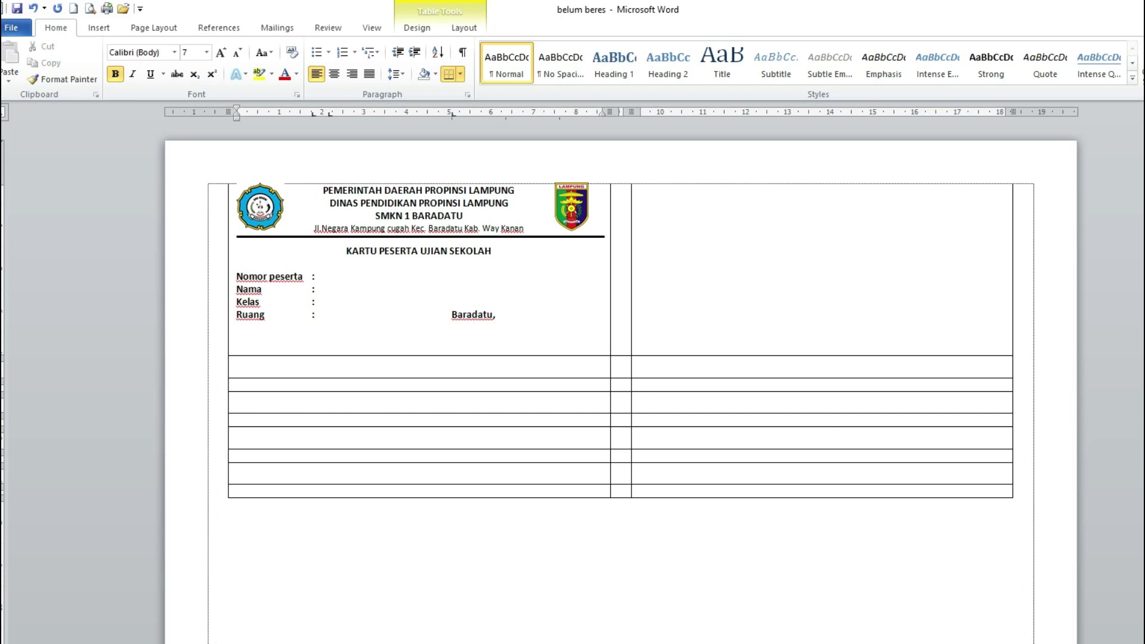
{"action": "type", "text": " 29 April 2022"}
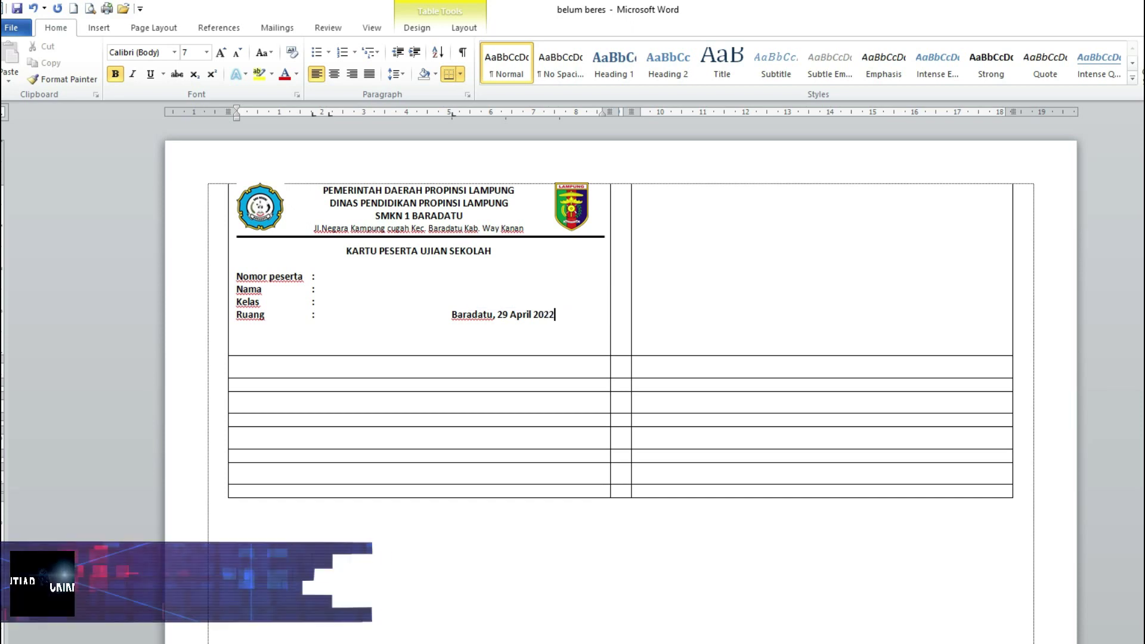
{"action": "key", "text": "Return"}
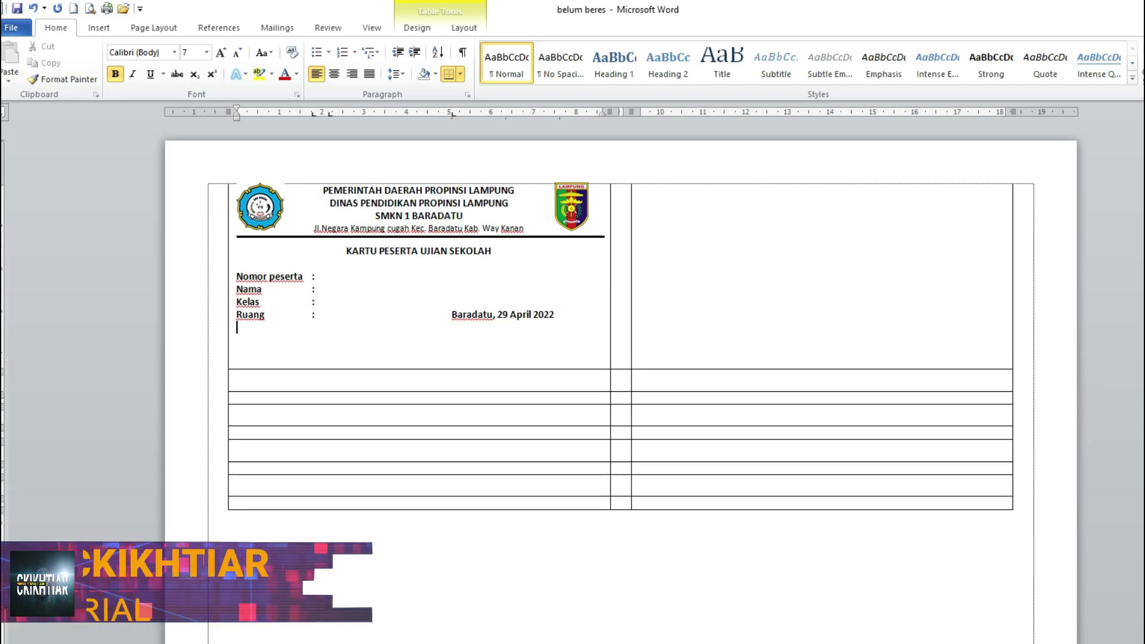
{"action": "key", "text": "Tab"}
{"action": "key", "text": "Tab"}
{"action": "key", "text": "Tab"}
{"action": "type", "text": "Kepala Sekolah"}
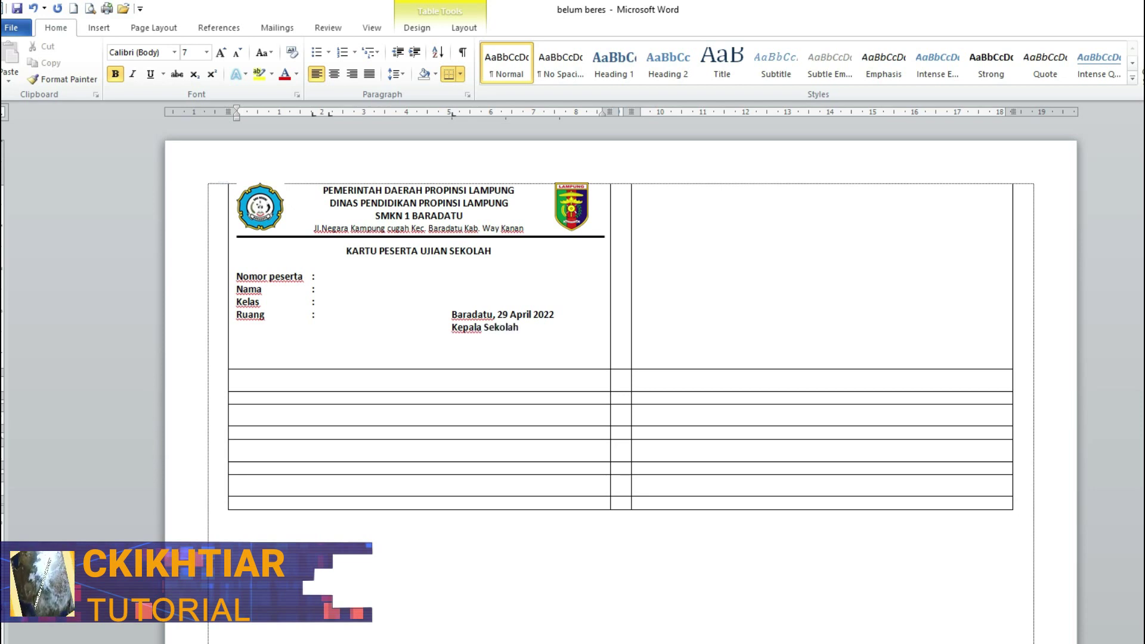
- Leave signature space, paste the headmaster's name, type the NIP number, and remove the trailing empty line
{"action": "key", "text": "Return"}
{"action": "key", "text": "Return"}
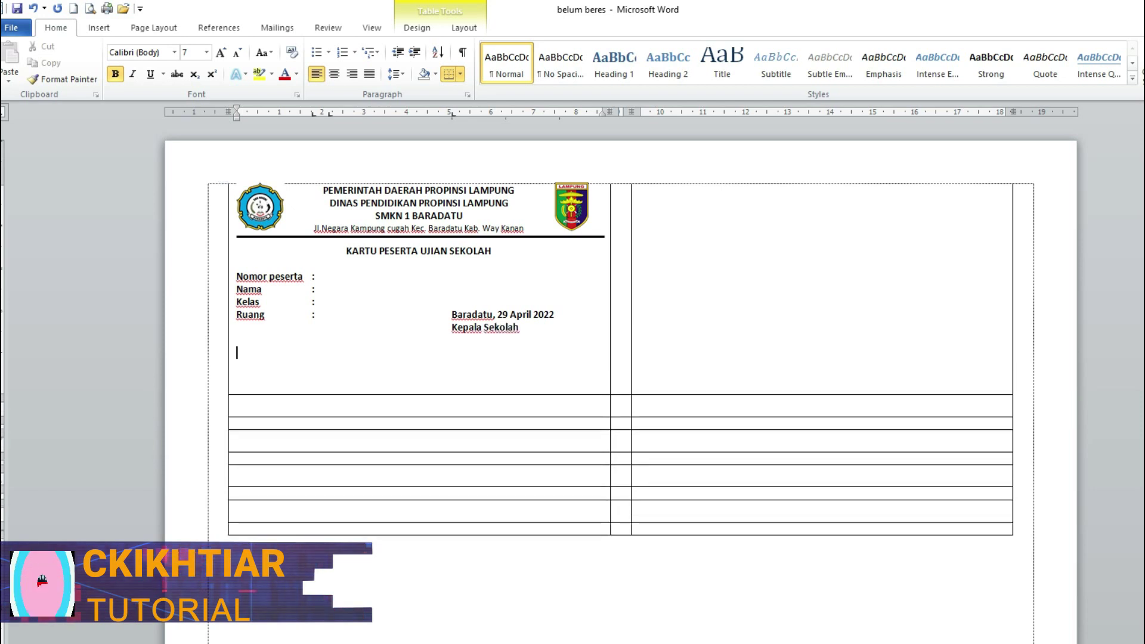
{"action": "key", "text": "Return"}
{"action": "key", "text": "ctrl+Tab"}
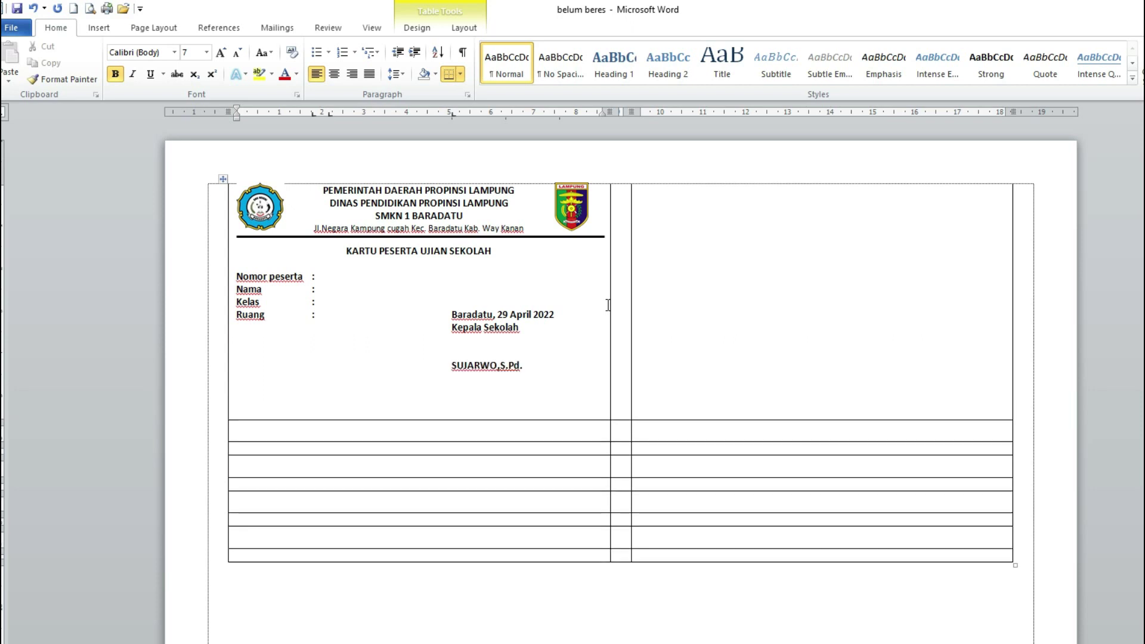
{"action": "left_click", "coordinate": [239, 415]}
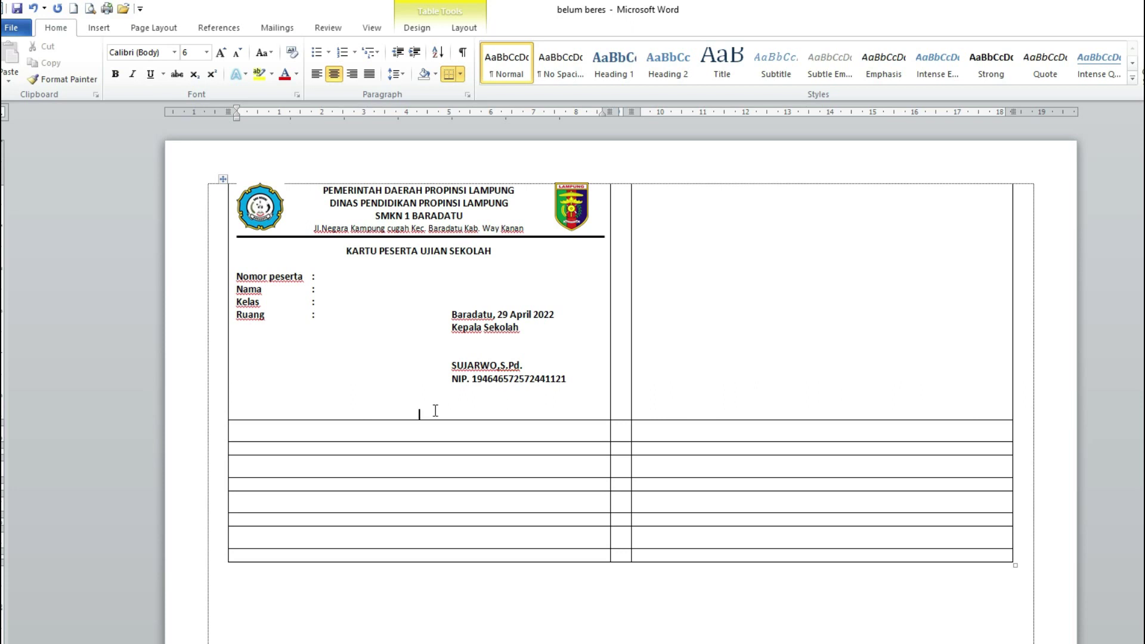
{"action": "key", "text": "BackSpace"}
{"action": "key", "text": "BackSpace"}
{"action": "key", "text": "BackSpace"}
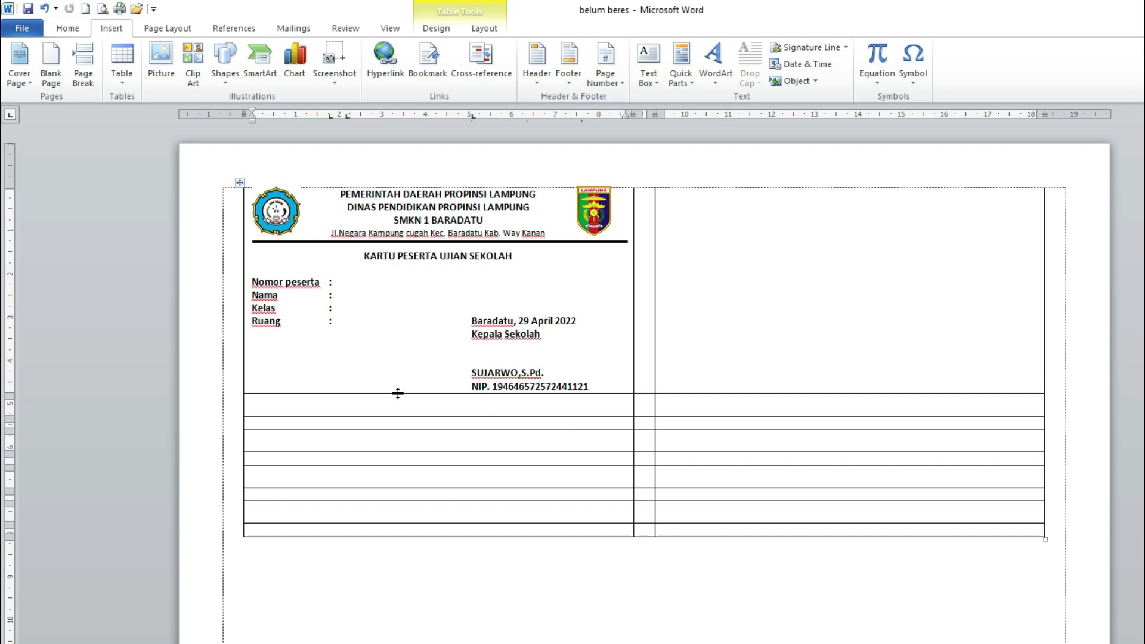
- Insert the signature image into the participant card below Ruang
{"action": "left_click", "coordinate": [255, 336]}
{"action": "left_click", "coordinate": [105, 30]}
{"action": "left_click", "coordinate": [161, 57]}
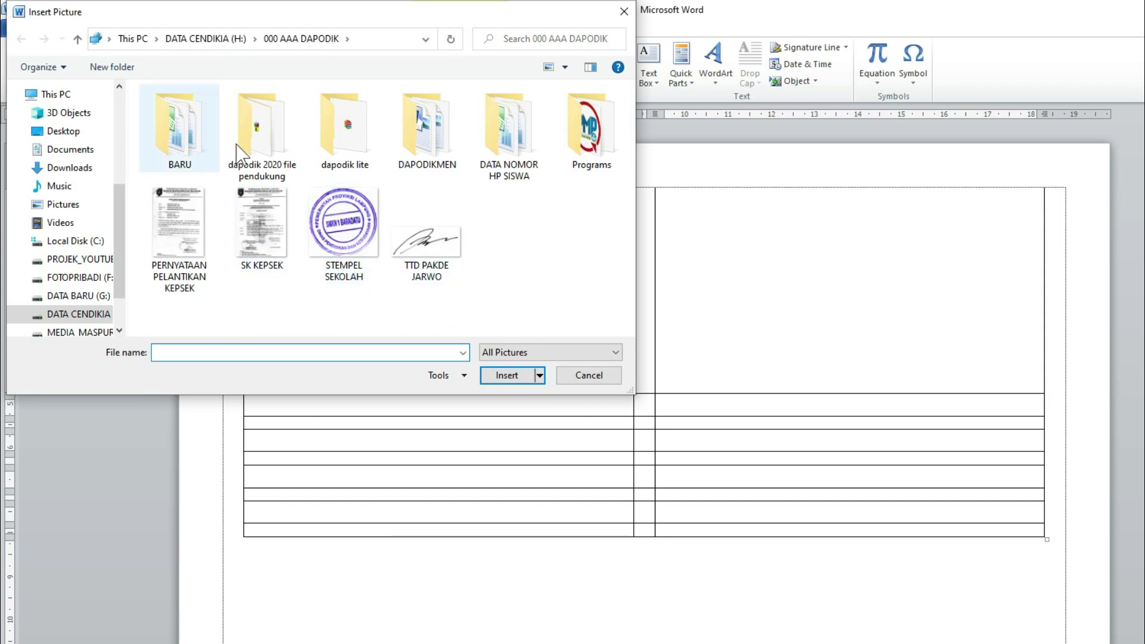
{"action": "left_click", "coordinate": [421, 258]}
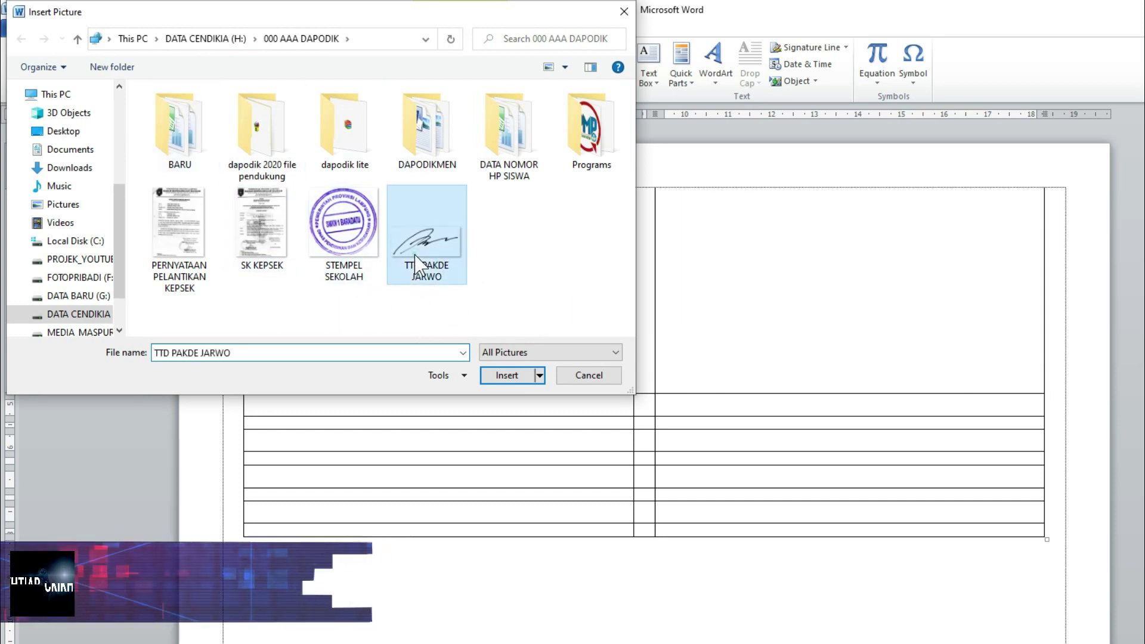
{"action": "left_click", "coordinate": [506, 377]}
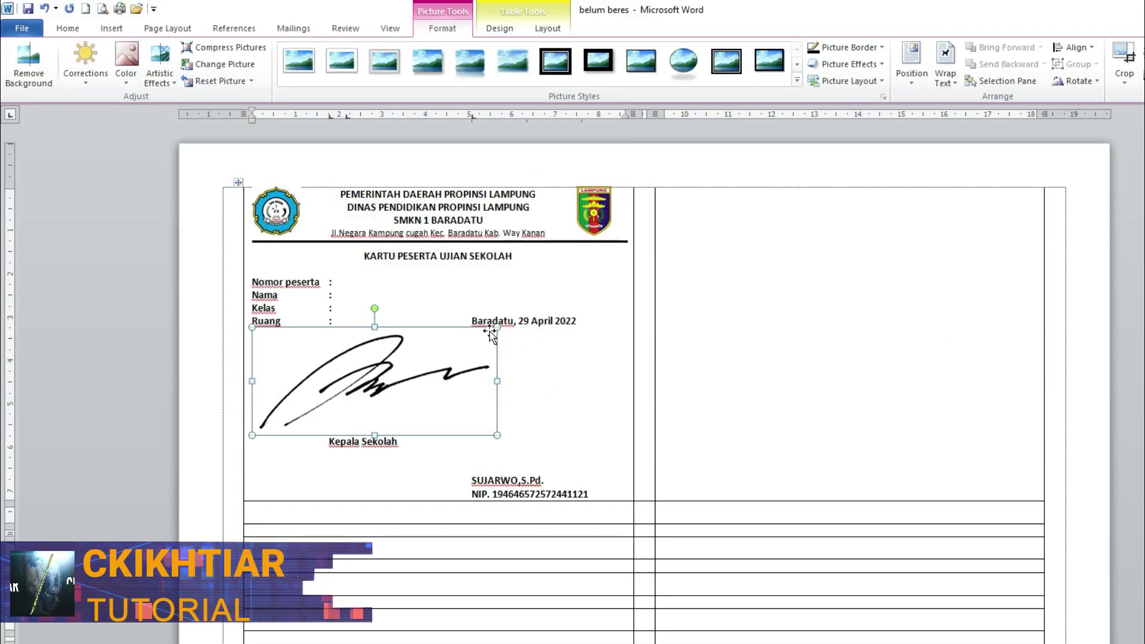
- Shrink the signature to about half, set it In Front of Text, and place it on the Kepala Sekolah block
{"action": "mouse_move", "coordinate": [495, 329]}
{"action": "left_mouse_down"}
{"action": "mouse_move", "coordinate": [493, 315]}
{"action": "mouse_move", "coordinate": [373, 378]}
{"action": "left_mouse_up"}
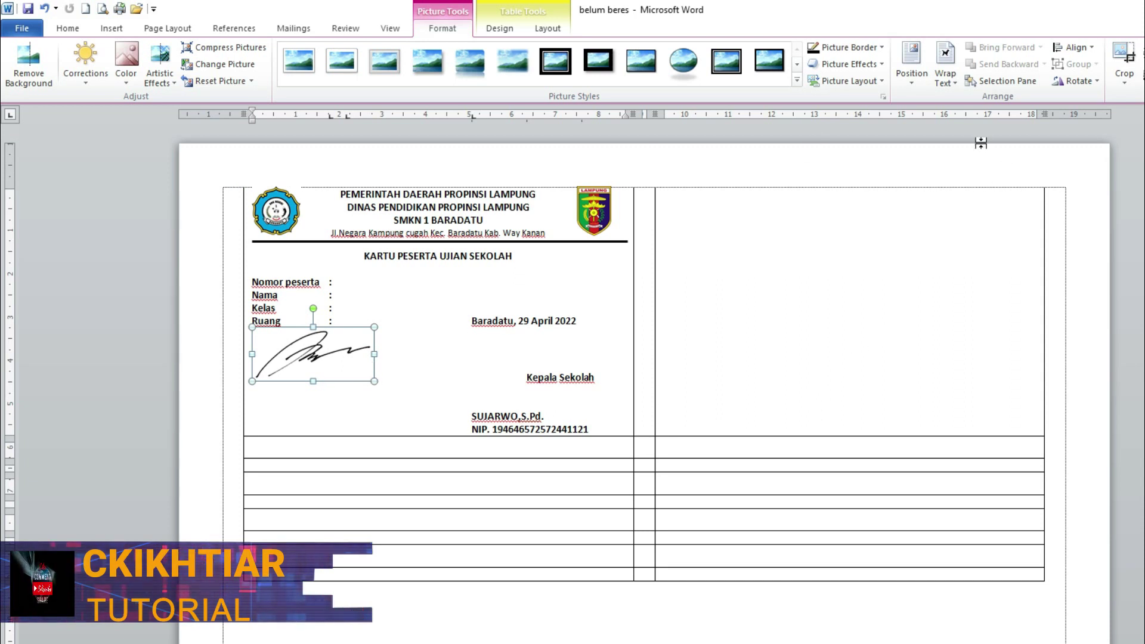
{"action": "left_click", "coordinate": [954, 87]}
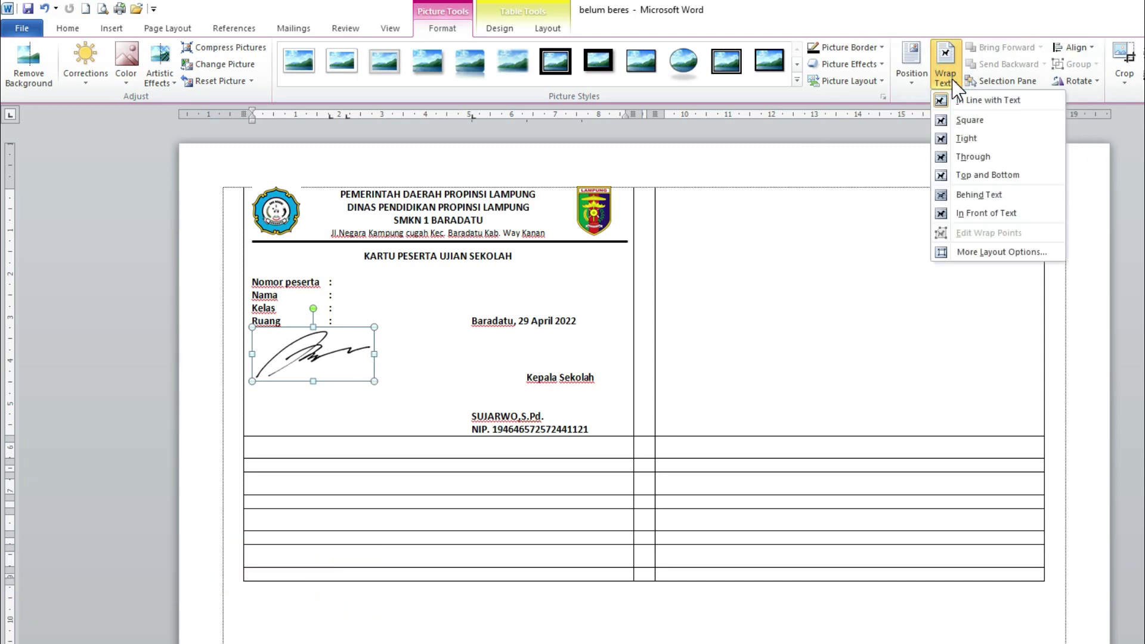
{"action": "left_click", "coordinate": [993, 213]}
{"action": "left_click_drag", "start_coordinate": [291, 361], "coordinate": [509, 354]}
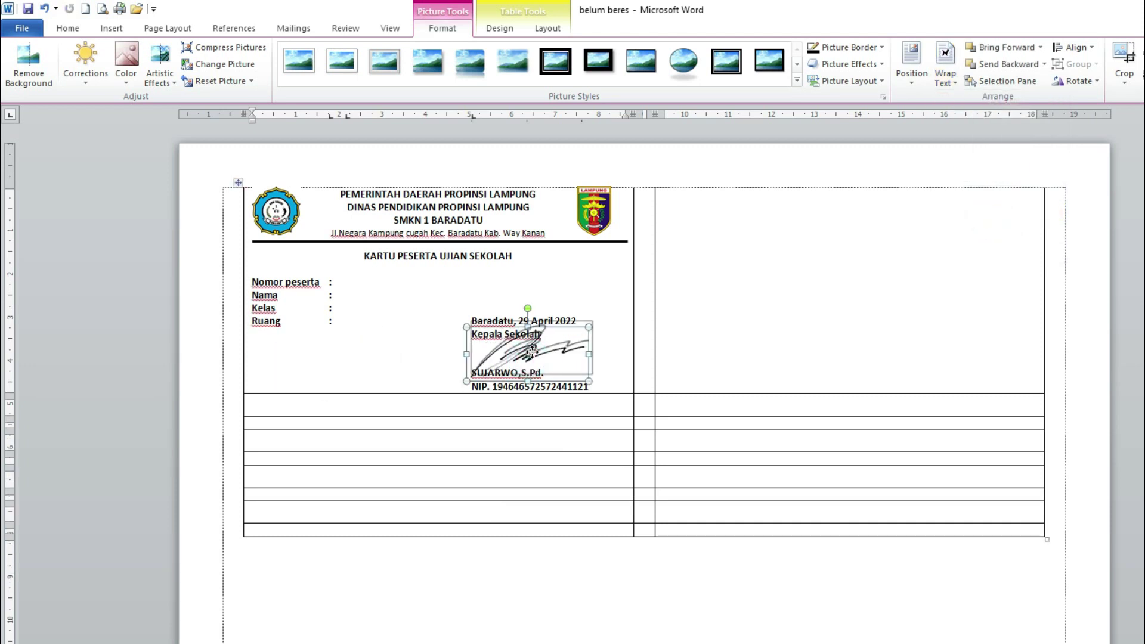
{"action": "left_click", "coordinate": [535, 308]}
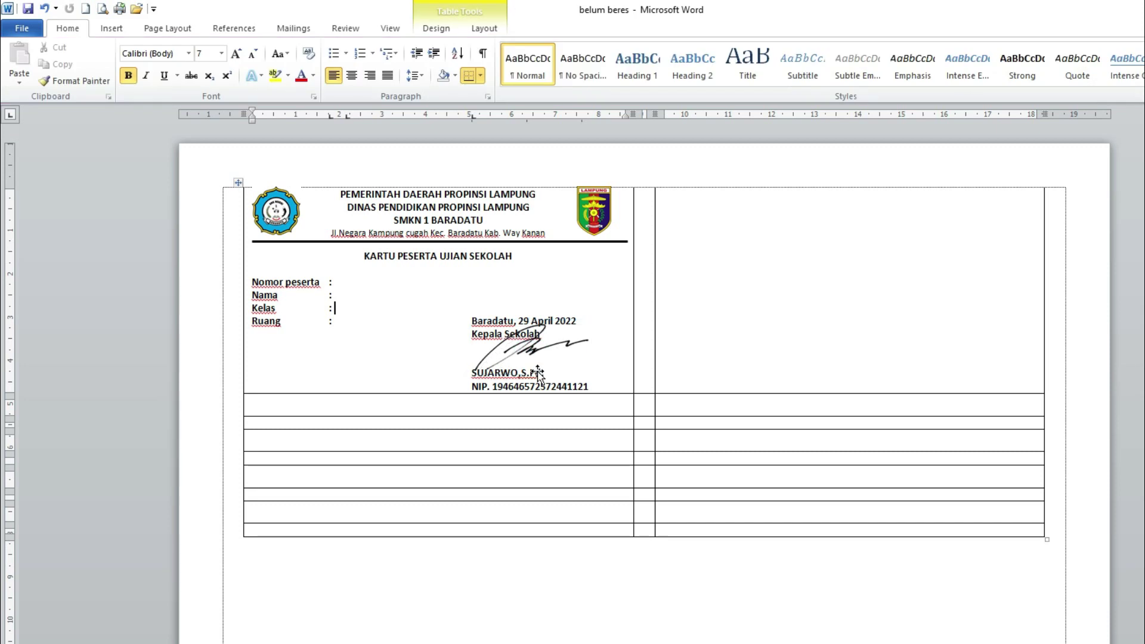
- Insert the school stamp image into the card below Ruang
{"action": "left_click", "coordinate": [271, 353]}
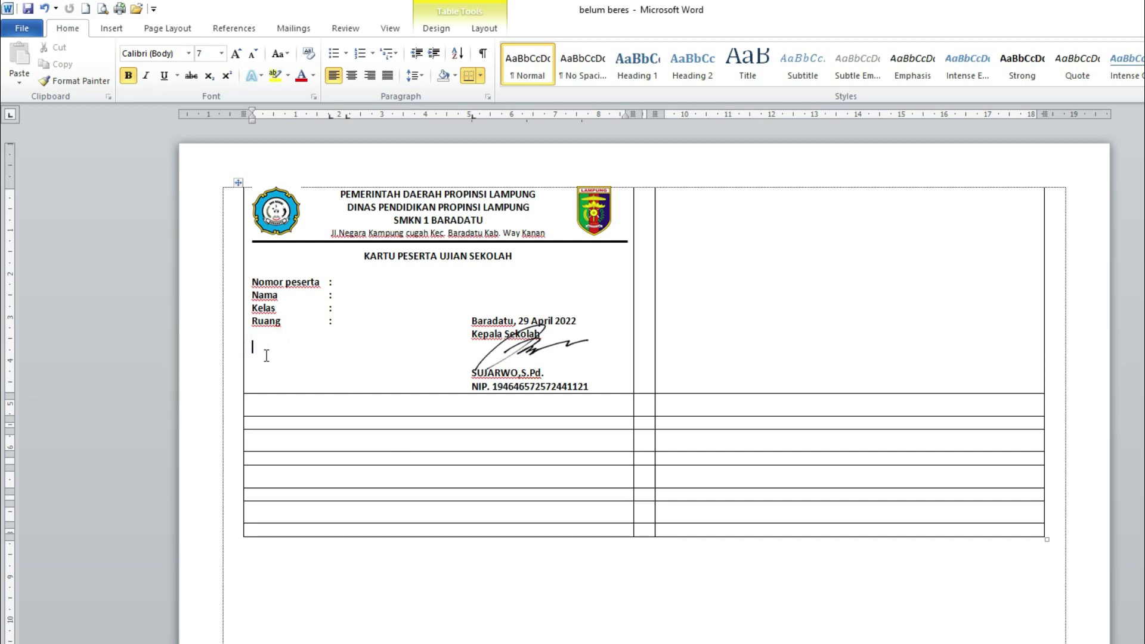
{"action": "left_click", "coordinate": [111, 28]}
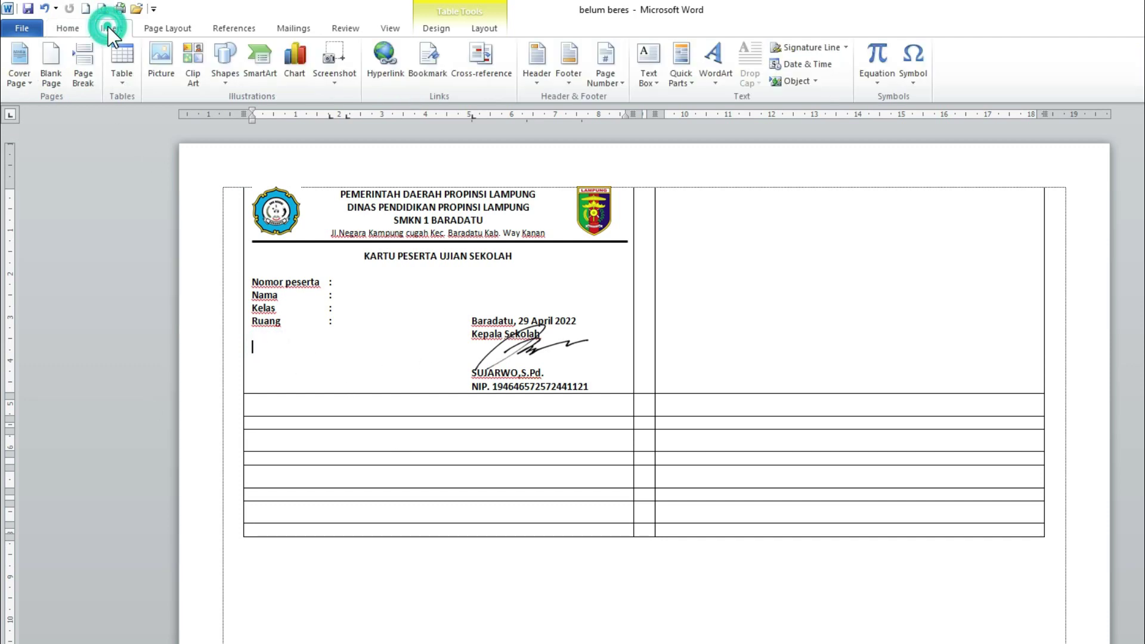
{"action": "left_click", "coordinate": [170, 72]}
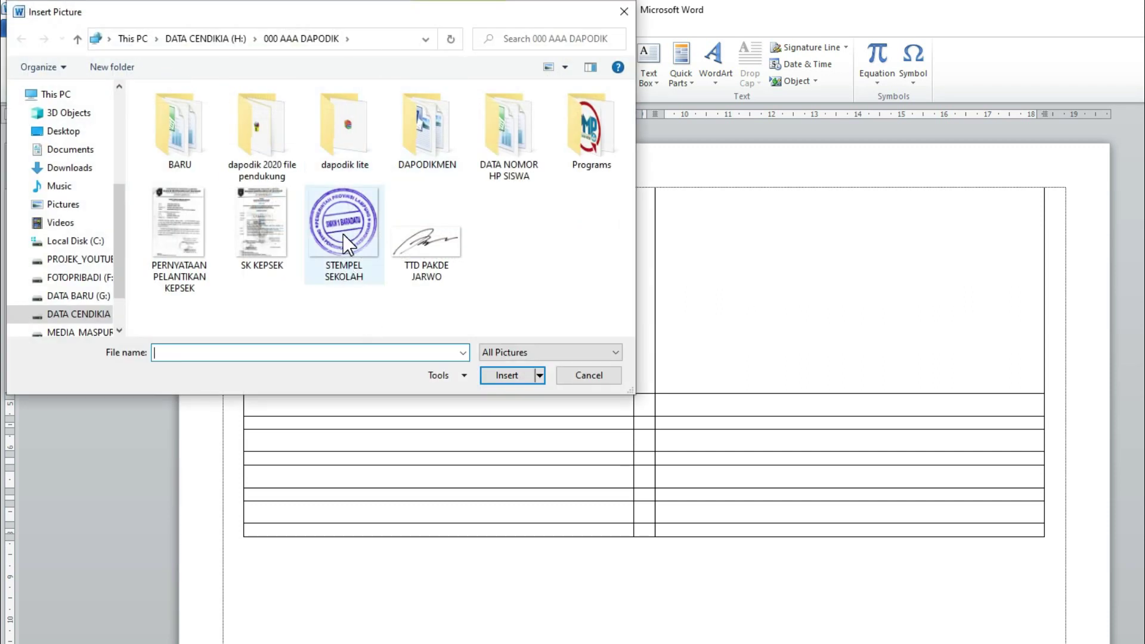
{"action": "left_click", "coordinate": [345, 235]}
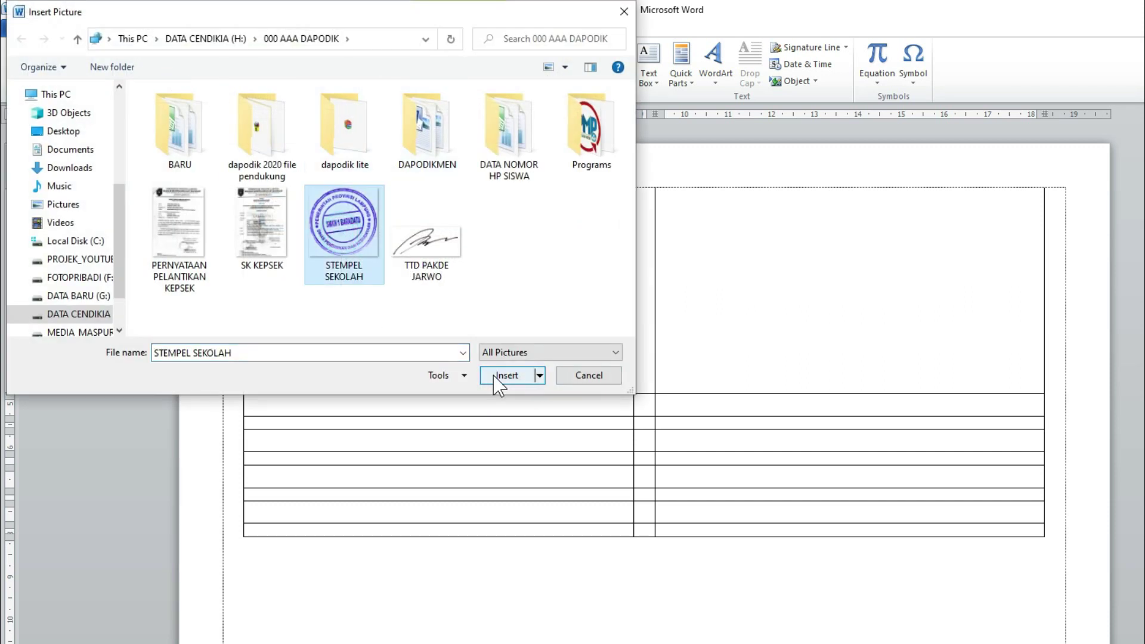
{"action": "left_click", "coordinate": [499, 376]}
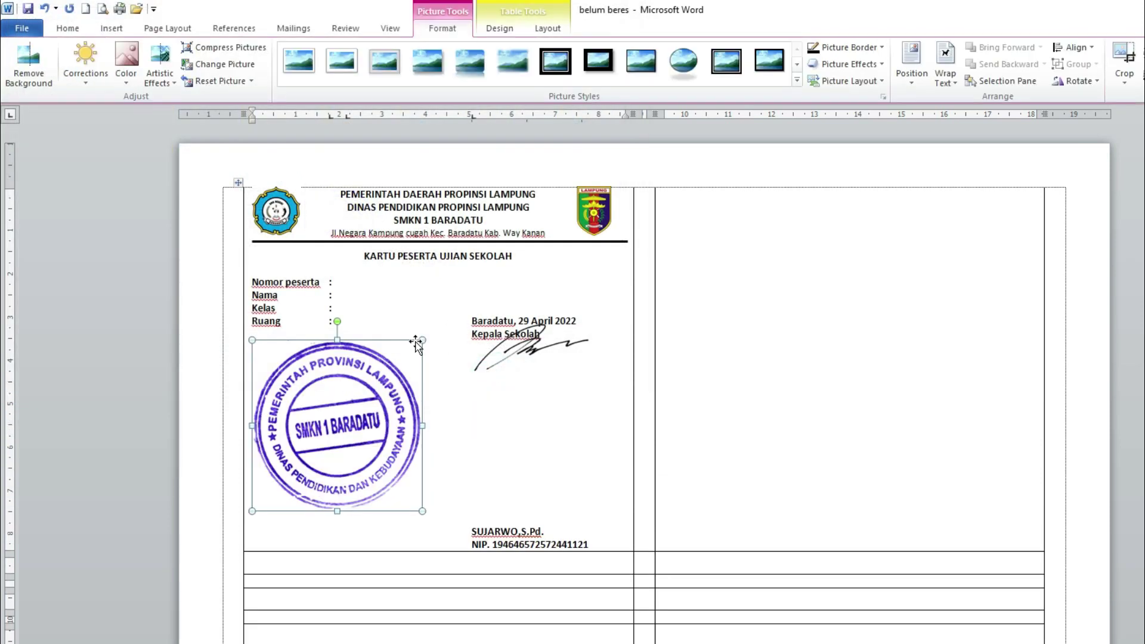
- Shrink the stamp, set it In Front of Text, and drag it over the signature block
{"action": "left_click_drag", "start_coordinate": [421, 339], "coordinate": [355, 409]}
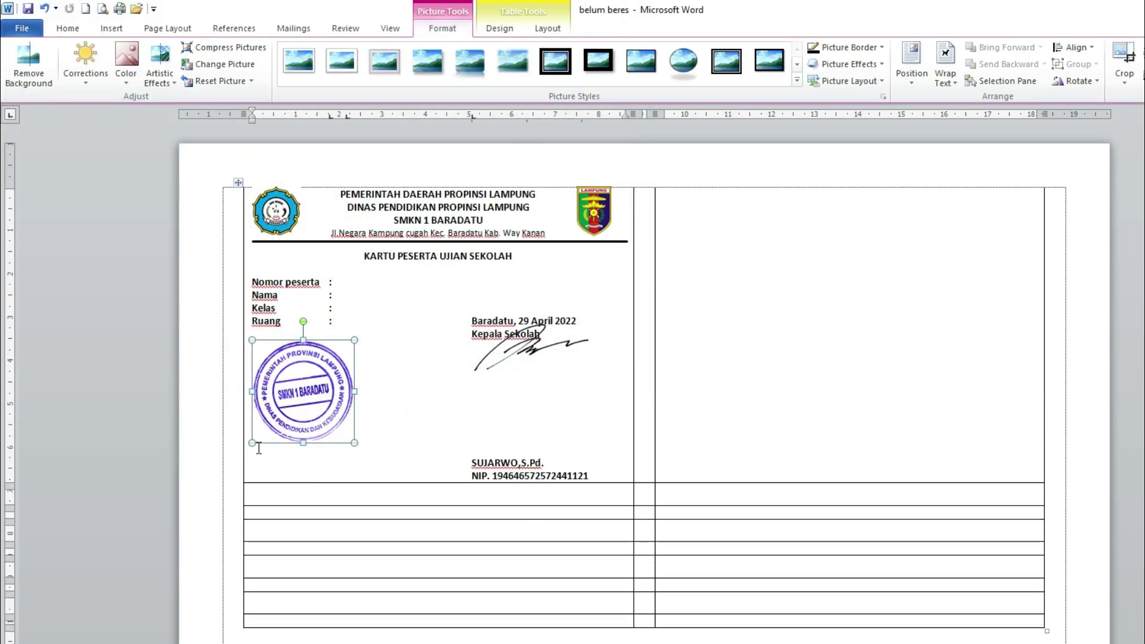
{"action": "left_click_drag", "start_coordinate": [252, 442], "coordinate": [316, 404]}
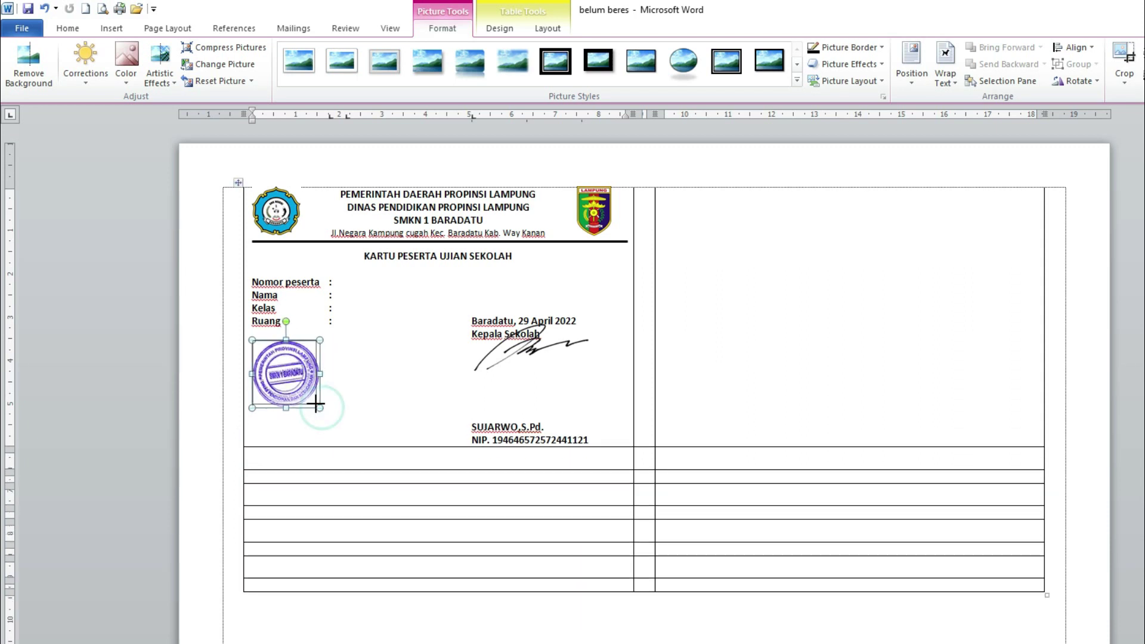
{"action": "left_click", "coordinate": [952, 85]}
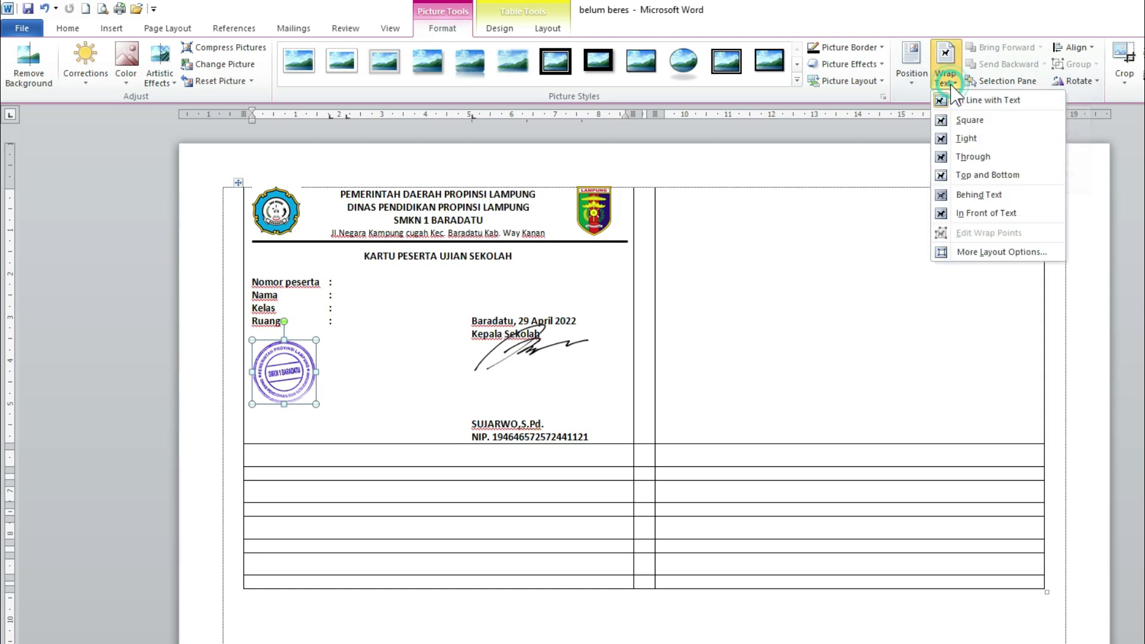
{"action": "left_click", "coordinate": [966, 215]}
{"action": "left_click_drag", "start_coordinate": [297, 373], "coordinate": [510, 345]}
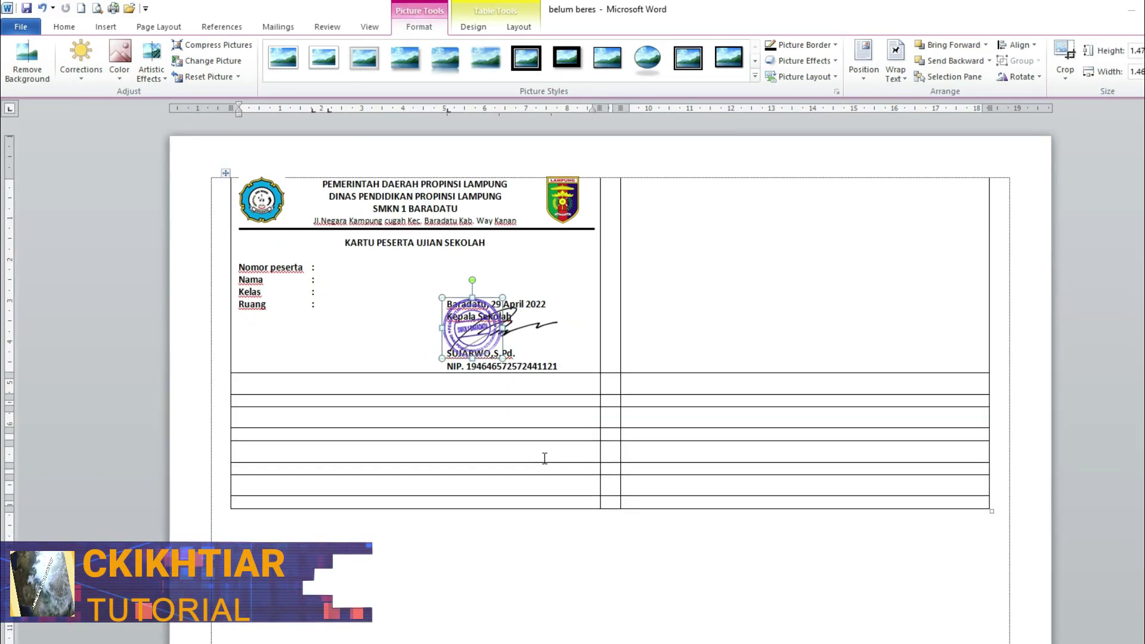
- Review the second step in the FORMAT KARTU PESERTA DI MS document
{"action": "scroll", "coordinate": [419, 262], "scroll_direction": "down", "scroll_amount": 3}
{"action": "scroll", "coordinate": [478, 351], "scroll_direction": "up", "scroll_amount": 3}
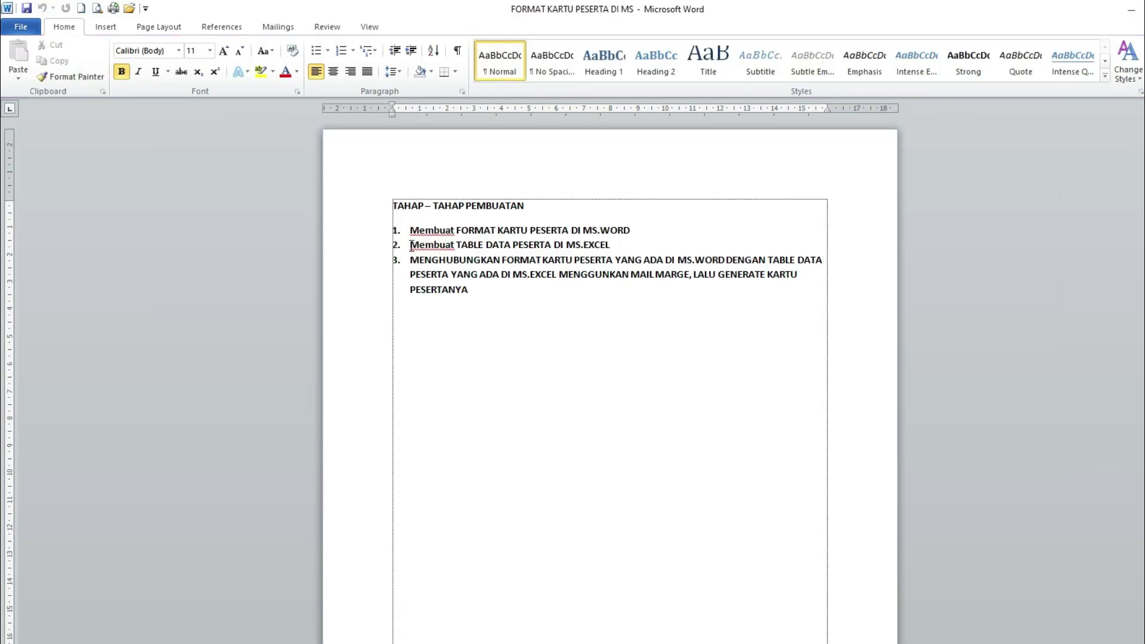
{"action": "left_click_drag", "start_coordinate": [410, 244], "coordinate": [610, 250]}
{"action": "left_click", "coordinate": [610, 248]}
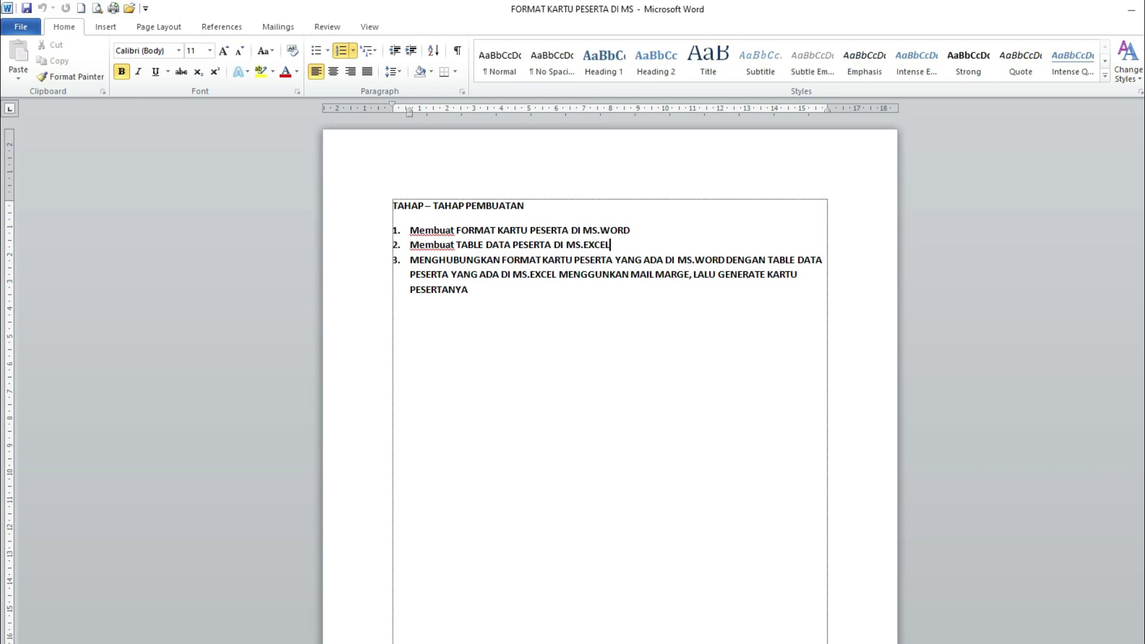
- Launch Microsoft Excel 2010 for a blank Book1 and deselect the stamp picture in Word
{"action": "key", "text": "super"}
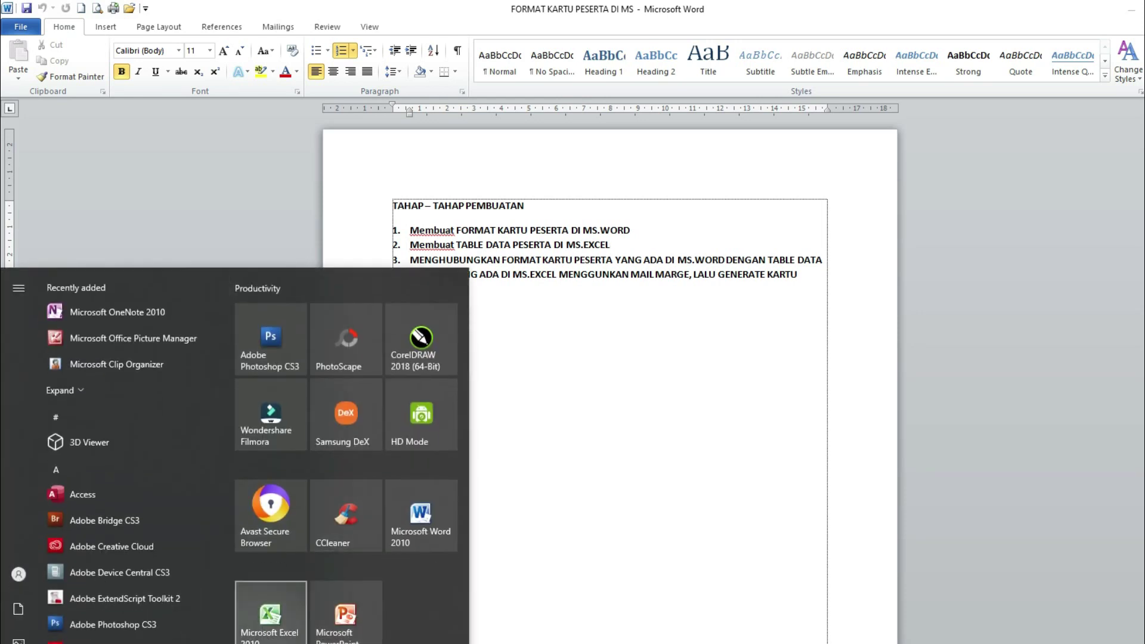
{"action": "left_click", "coordinate": [257, 615]}
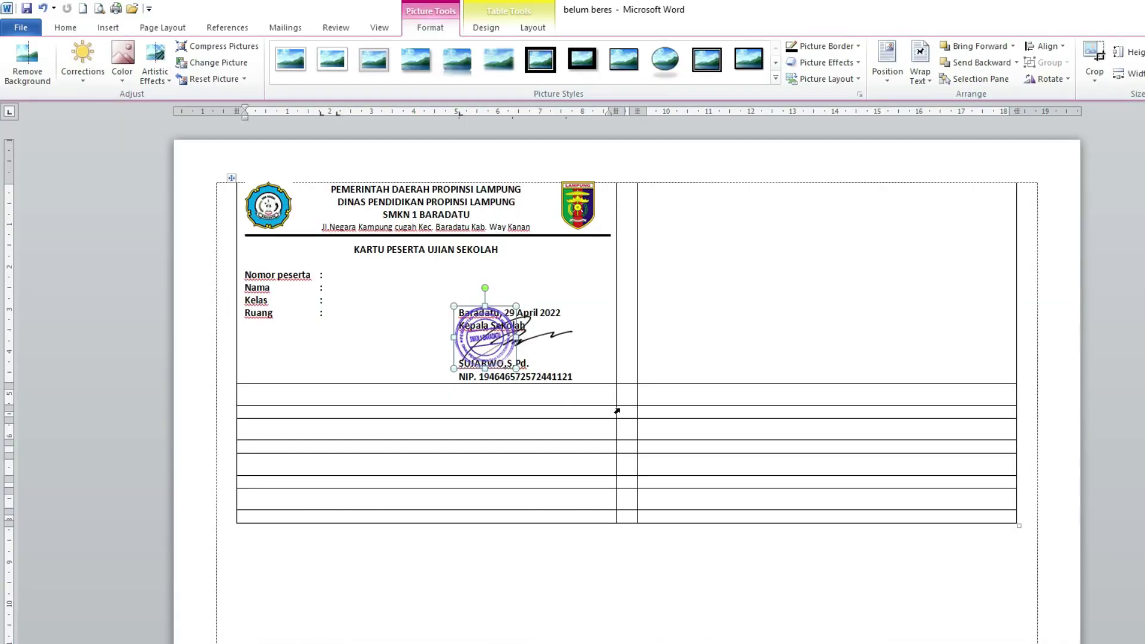
{"action": "left_click", "coordinate": [244, 275]}
{"action": "left_click", "coordinate": [306, 279]}
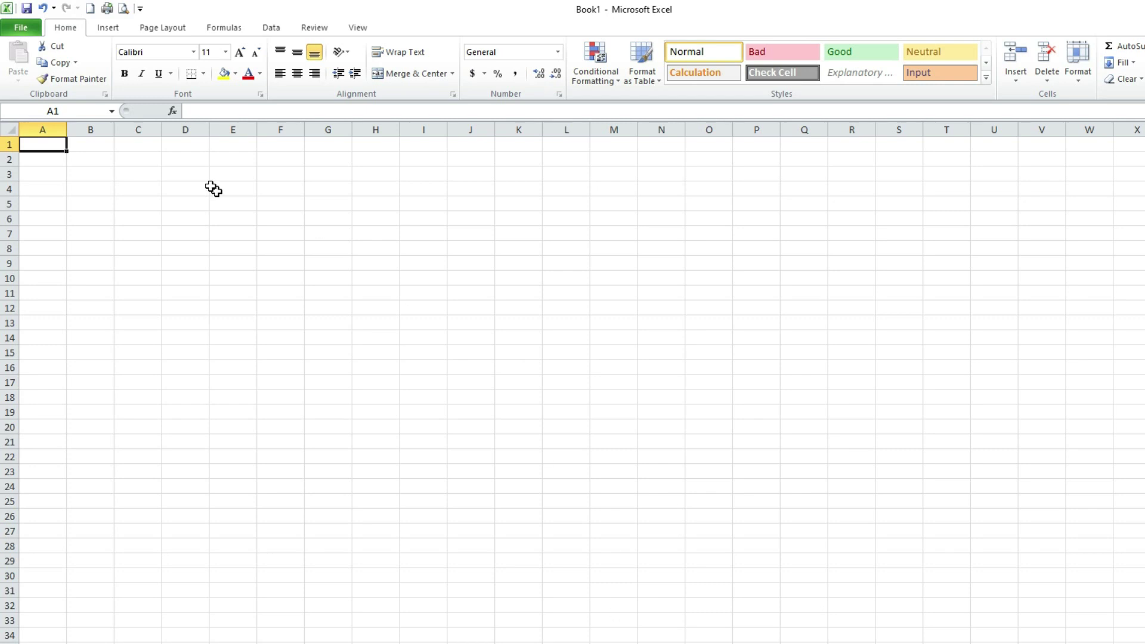
- Enter the headers no Peserta, Nama, Kelas and Ruang in A1:D1
{"action": "type", "text": "no Peserta"}
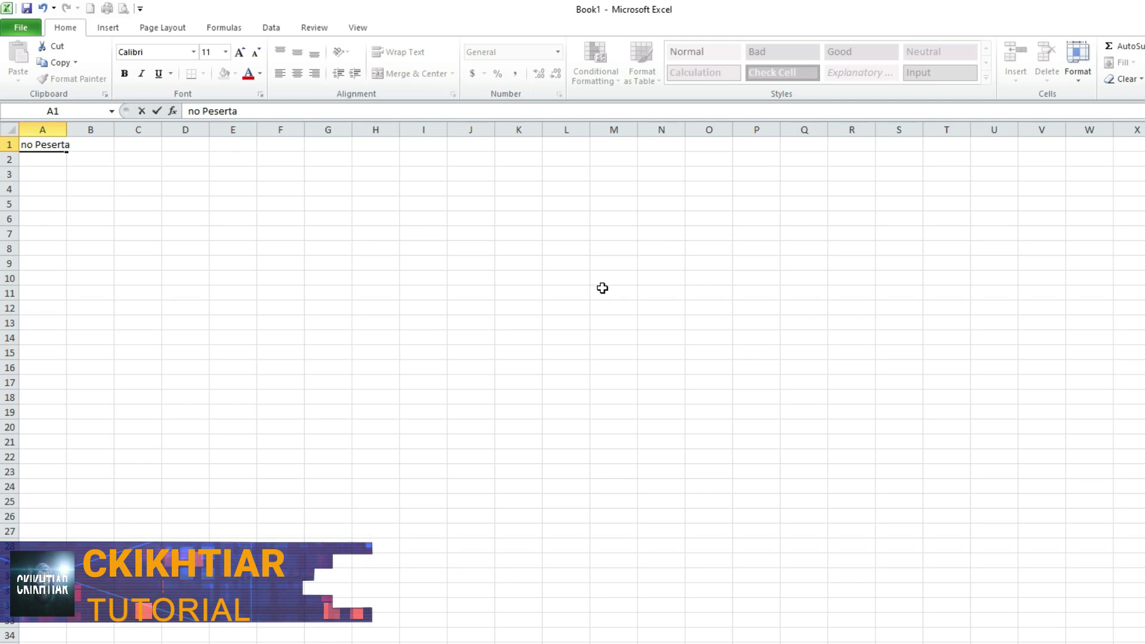
{"action": "key", "text": "Tab"}
{"action": "type", "text": "Nama"}
{"action": "key", "text": "Tab"}
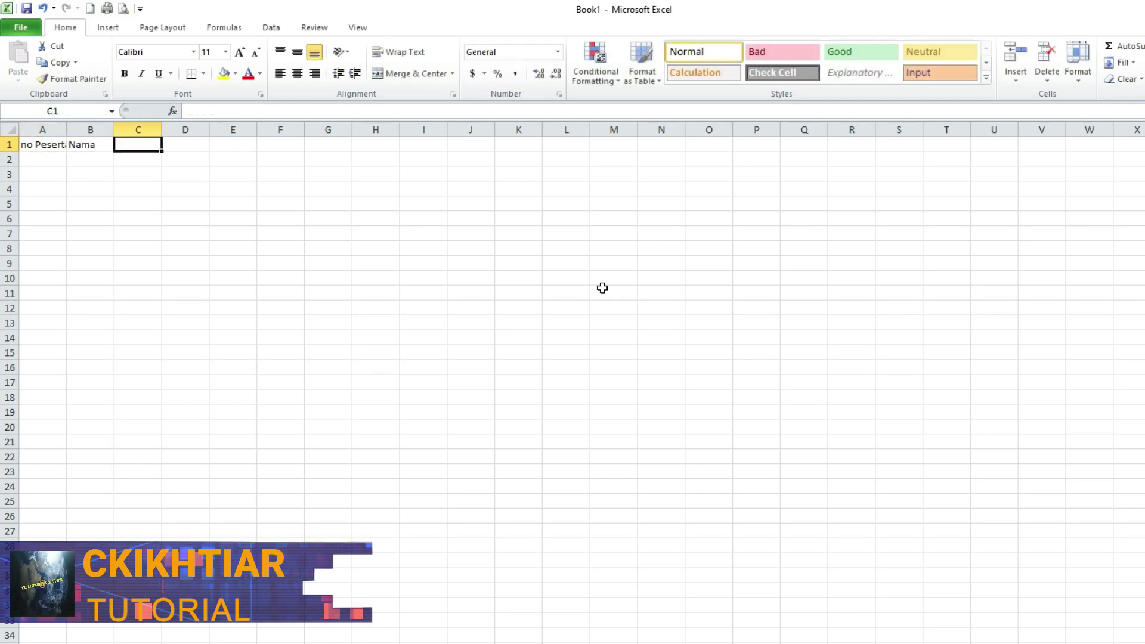
{"action": "type", "text": "Kelas"}
{"action": "key", "text": "Tab"}
{"action": "type", "text": "Ruang"}
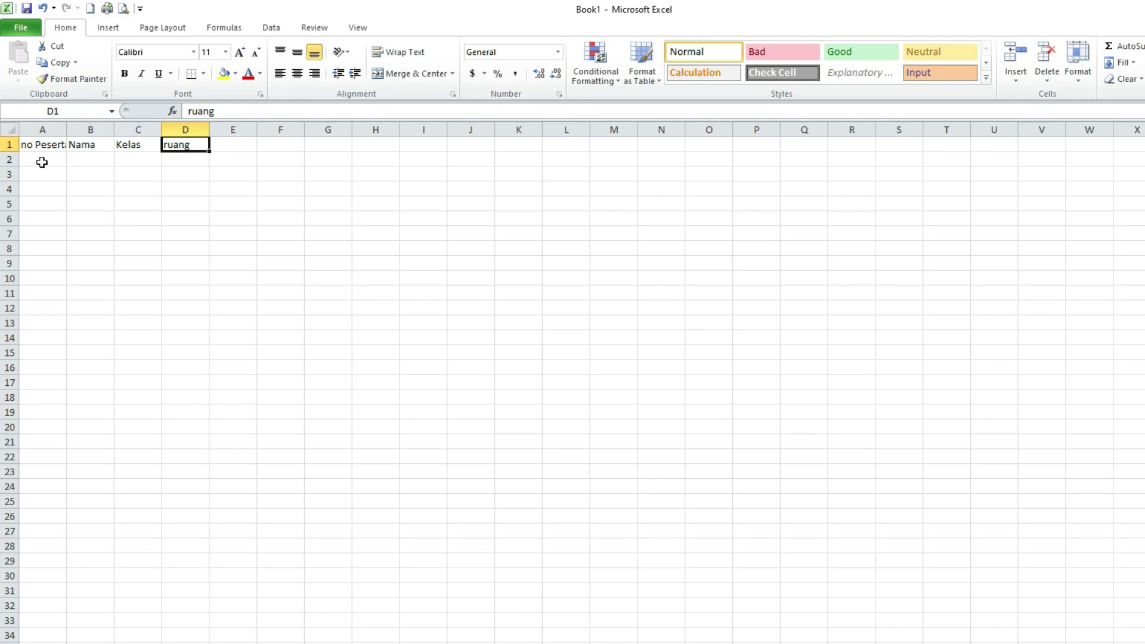
- Fill a sample row 2 with number 1, a placeholder name, class XI and room 1
{"action": "left_click", "coordinate": [47, 155]}
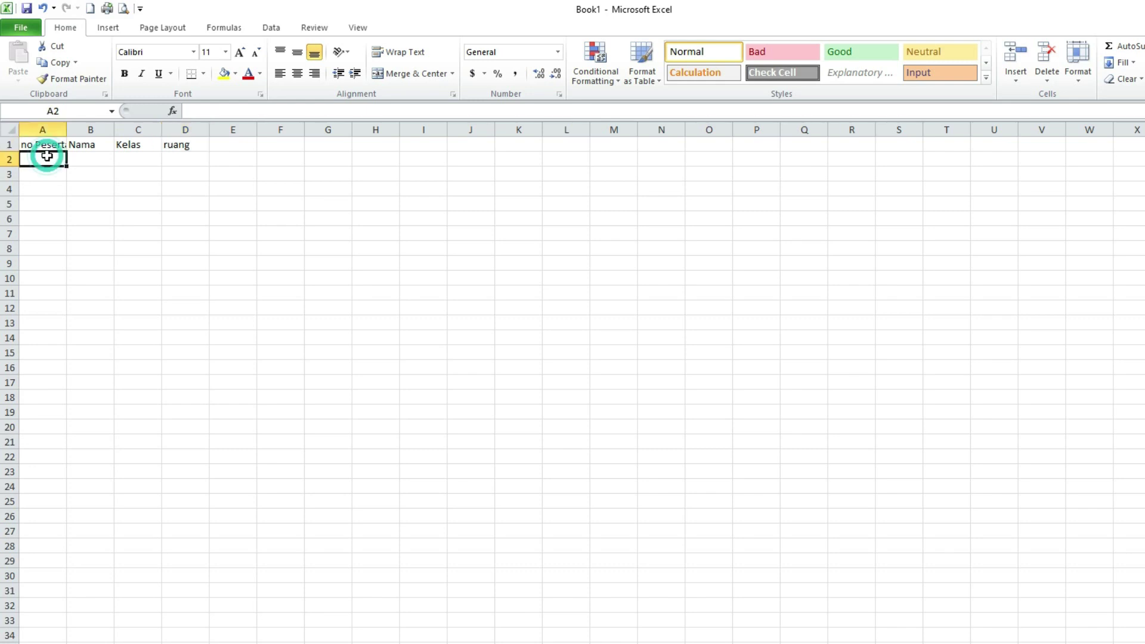
{"action": "type", "text": "1"}
{"action": "left_click", "coordinate": [81, 158]}
{"action": "type", "text": "sfkhjsl"}
{"action": "left_click", "coordinate": [134, 159]}
{"action": "type", "text": "xi"}
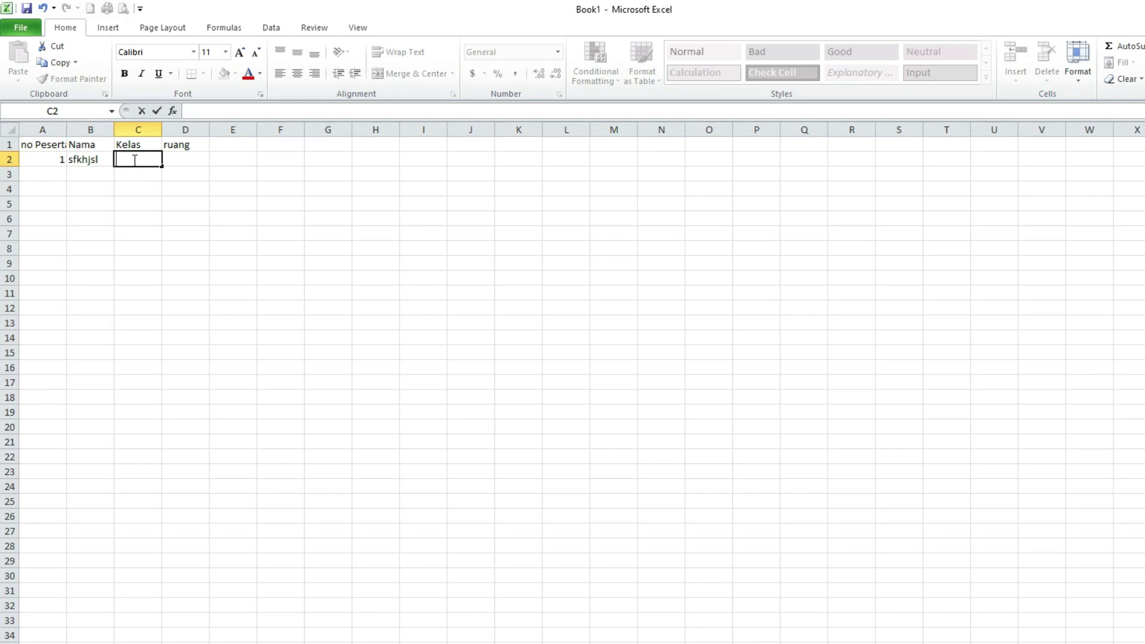
{"action": "type", "text": "XI"}
{"action": "key", "text": "Tab"}
{"action": "type", "text": "1"}
{"action": "key", "text": "Return"}
{"action": "left_click", "coordinate": [204, 157]}
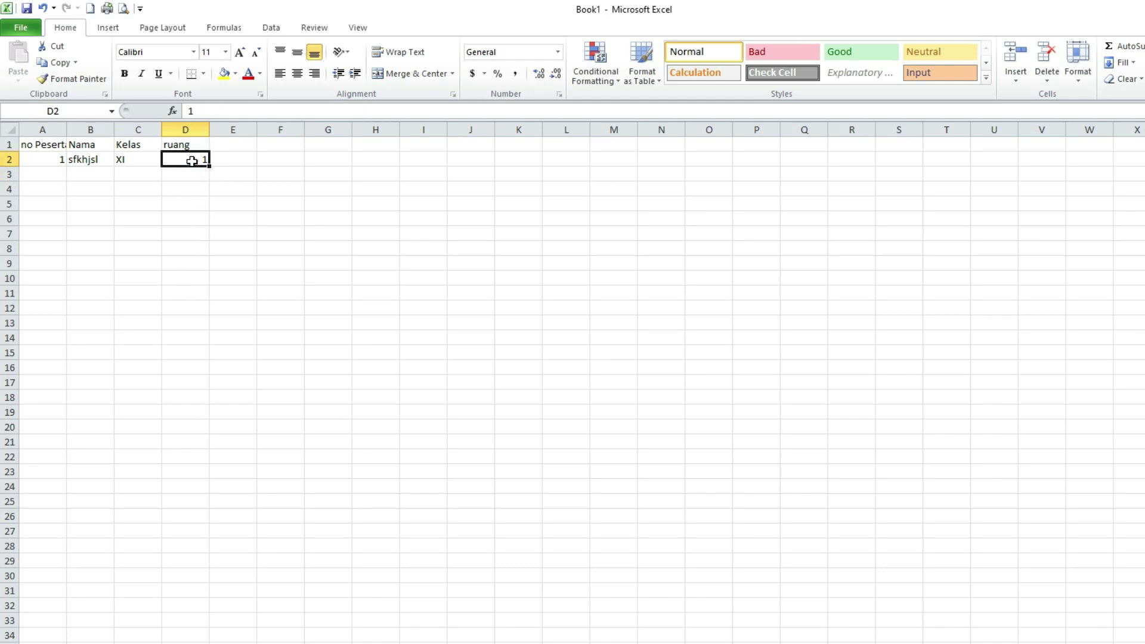
- Store room codes '001 in D2 and '002 in D3 as text, and widen columns A–C
{"action": "type", "text": "\"00"}
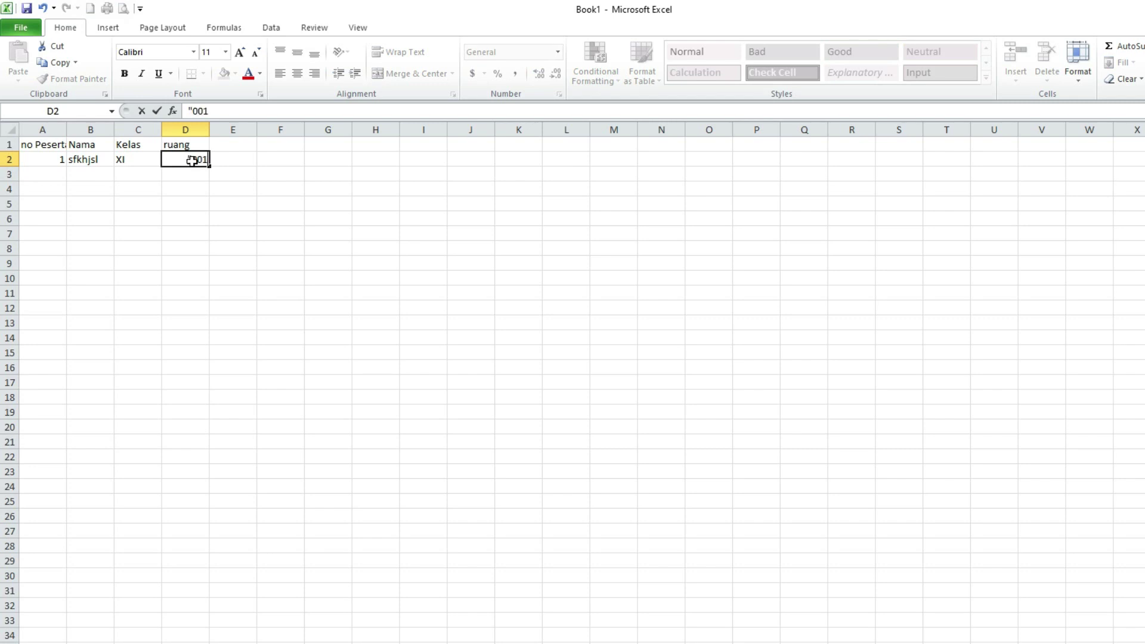
{"action": "type", "text": "1"}
{"action": "key", "text": "Return"}
{"action": "key", "text": "Up"}
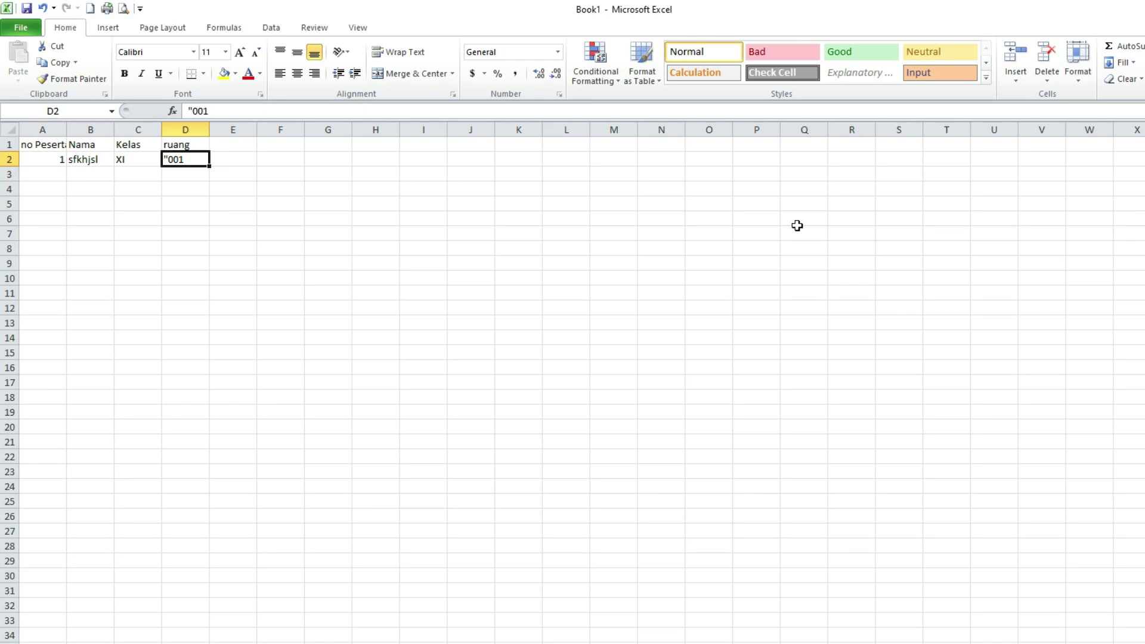
{"action": "type", "text": "001"}
{"action": "key", "text": "Return"}
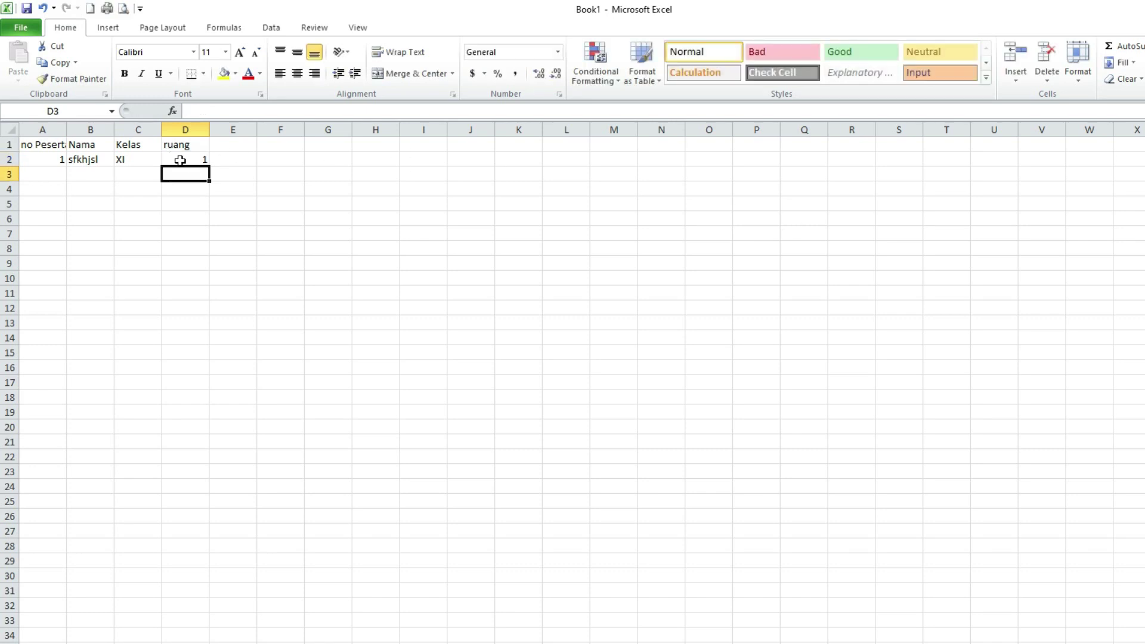
{"action": "left_click", "coordinate": [196, 156]}
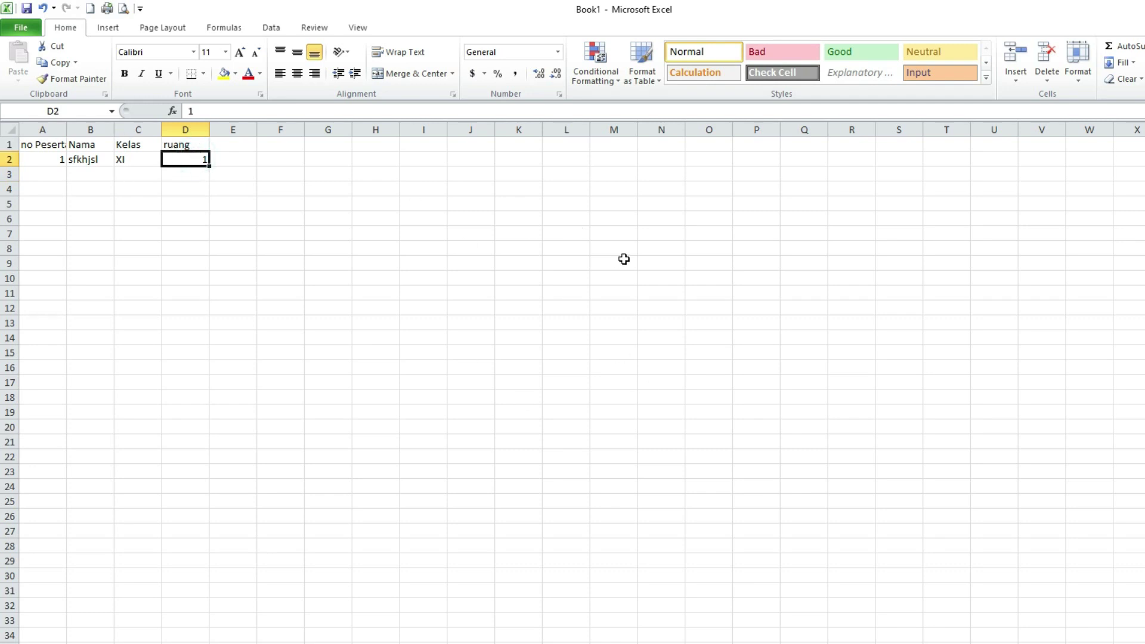
{"action": "type", "text": "'"}
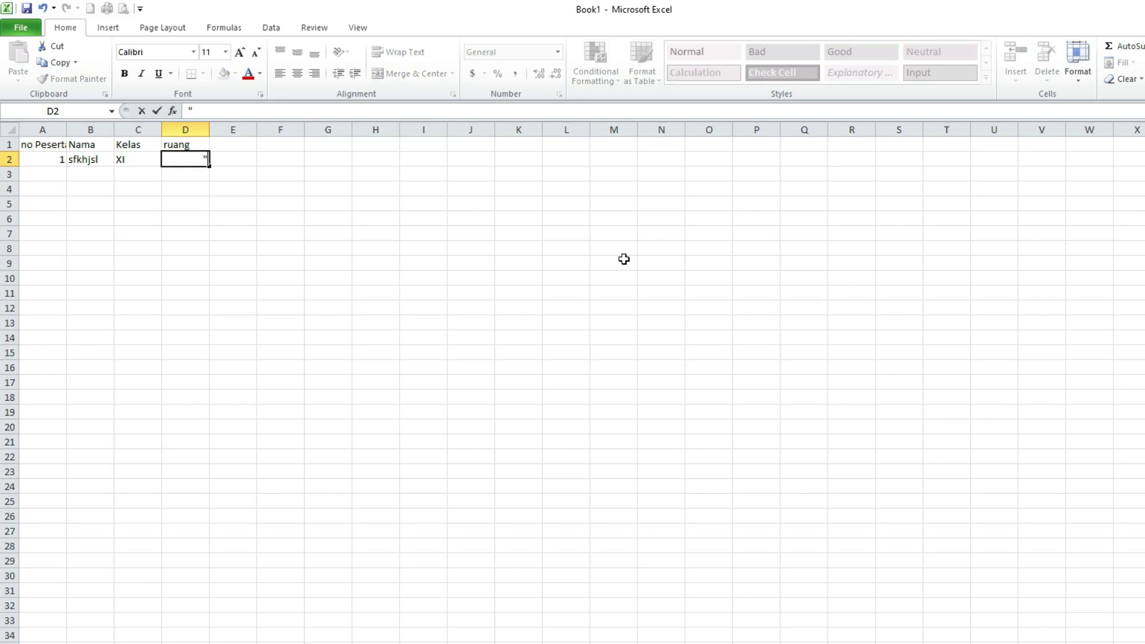
{"action": "type", "text": "001"}
{"action": "key", "text": "Return"}
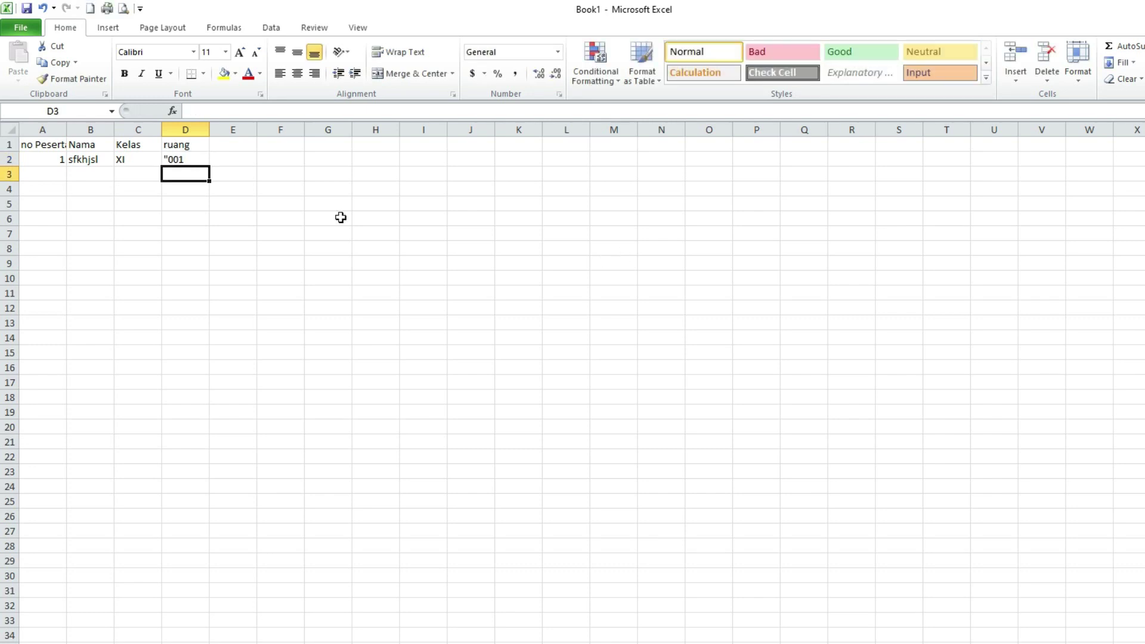
{"action": "type", "text": "'002"}
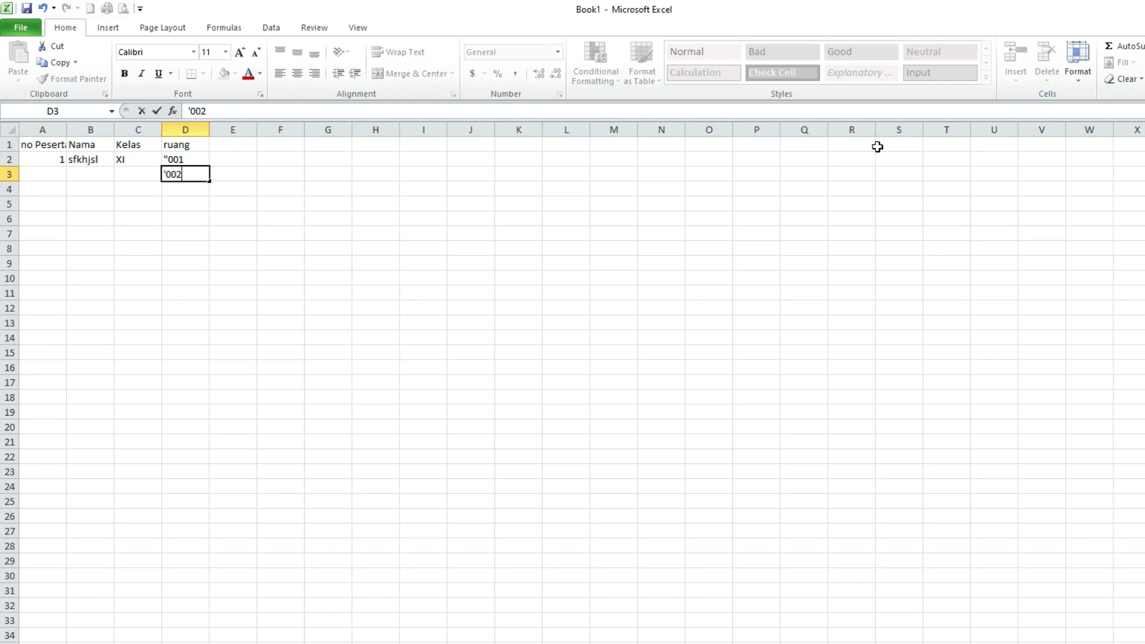
{"action": "key", "text": "Return"}
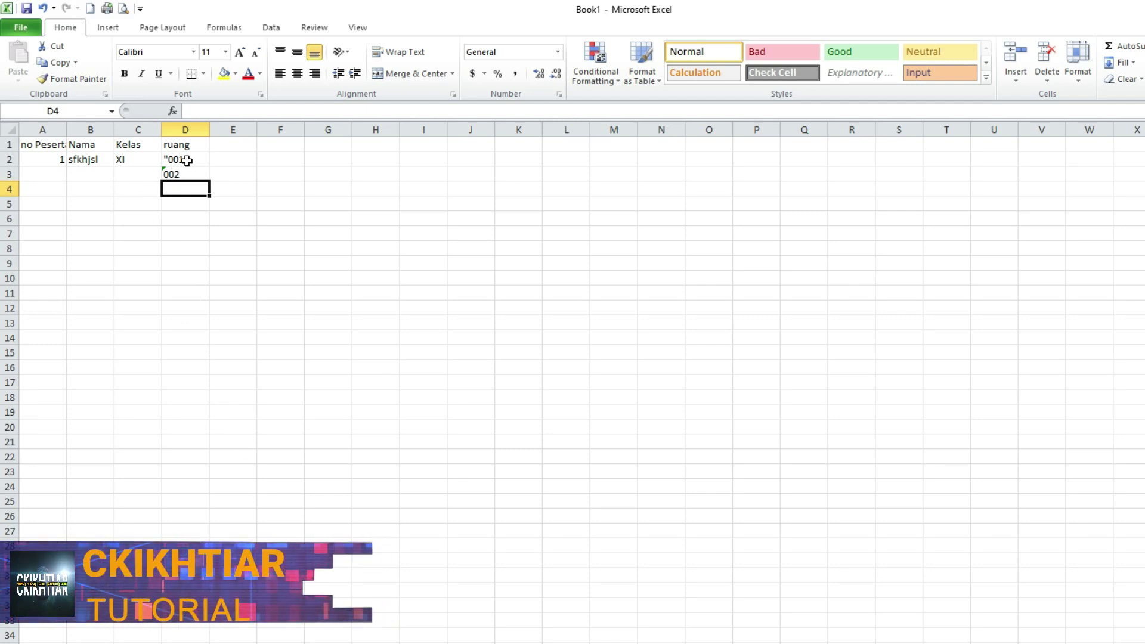
{"action": "left_click_drag", "start_coordinate": [66, 127], "coordinate": [79, 127]}
{"action": "left_click_drag", "start_coordinate": [127, 126], "coordinate": [257, 125]}
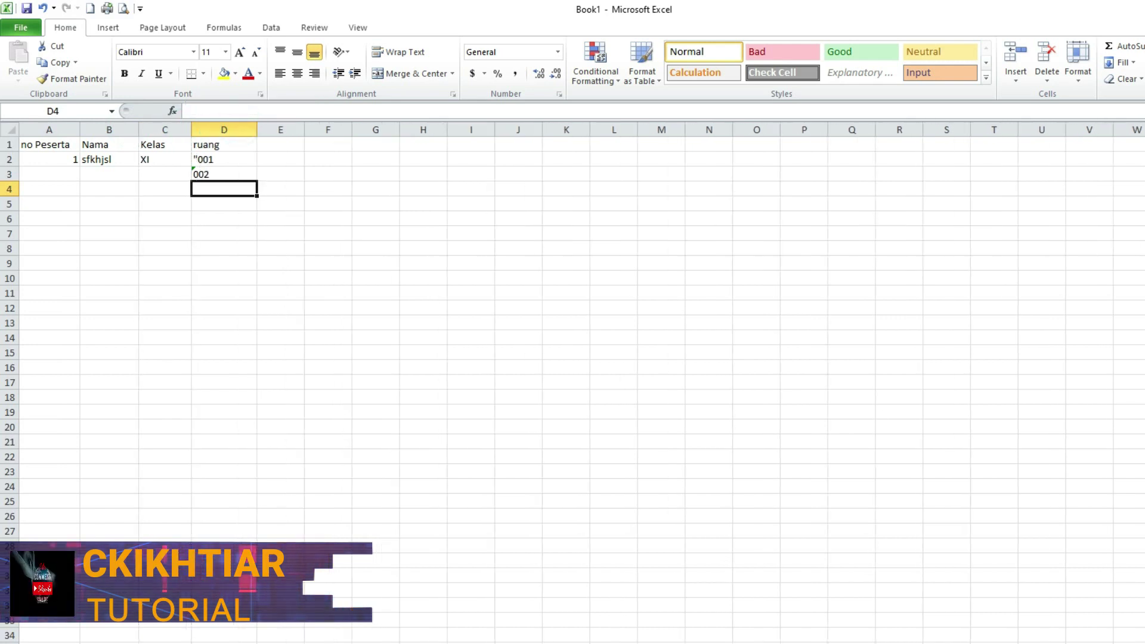
- Open the DATA SISWA workbook from the practice files folder
{"action": "left_click", "coordinate": [750, 643]}
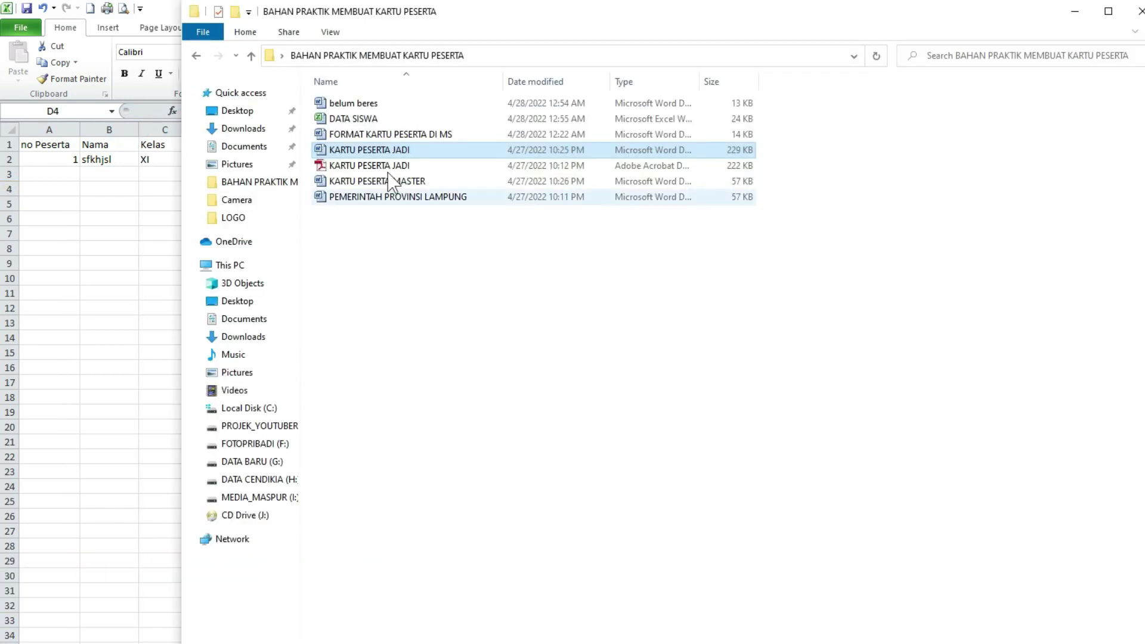
{"action": "left_click", "coordinate": [365, 119]}
{"action": "left_click", "coordinate": [361, 119]}
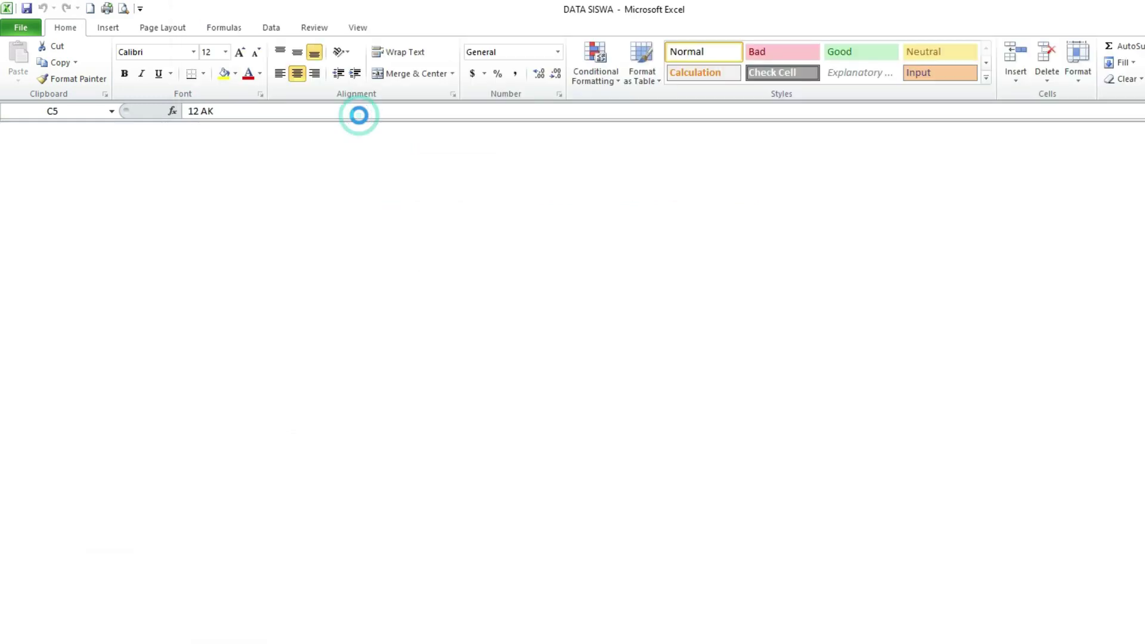
- Copy the student names and classes from B4:C down the DATA SISWA list, then return to Book1
{"action": "scroll", "coordinate": [360, 551], "scroll_direction": "down", "scroll_amount": 4}
{"action": "scroll", "coordinate": [348, 540], "scroll_direction": "up", "scroll_amount": 4}
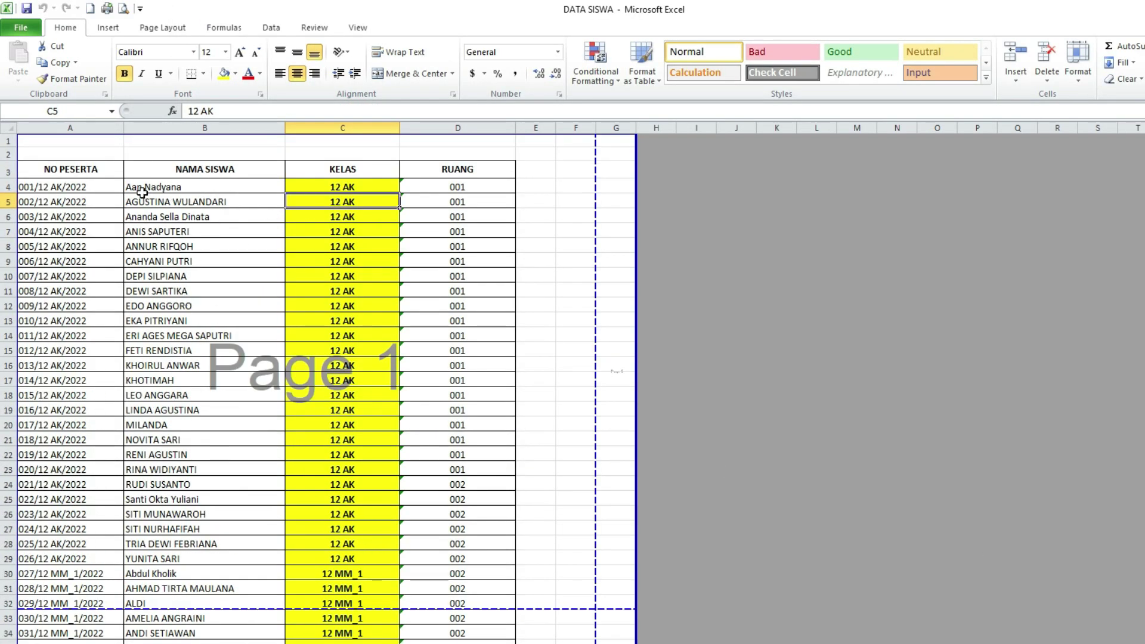
{"action": "left_click_drag", "start_coordinate": [158, 185], "coordinate": [322, 187]}
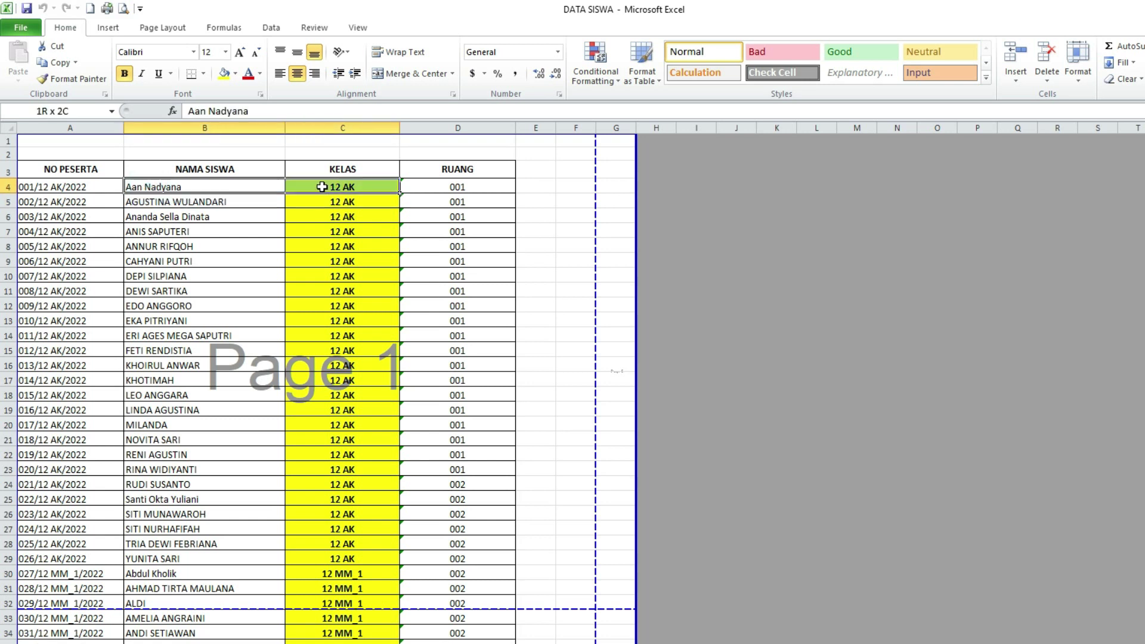
{"action": "left_click", "coordinate": [203, 187]}
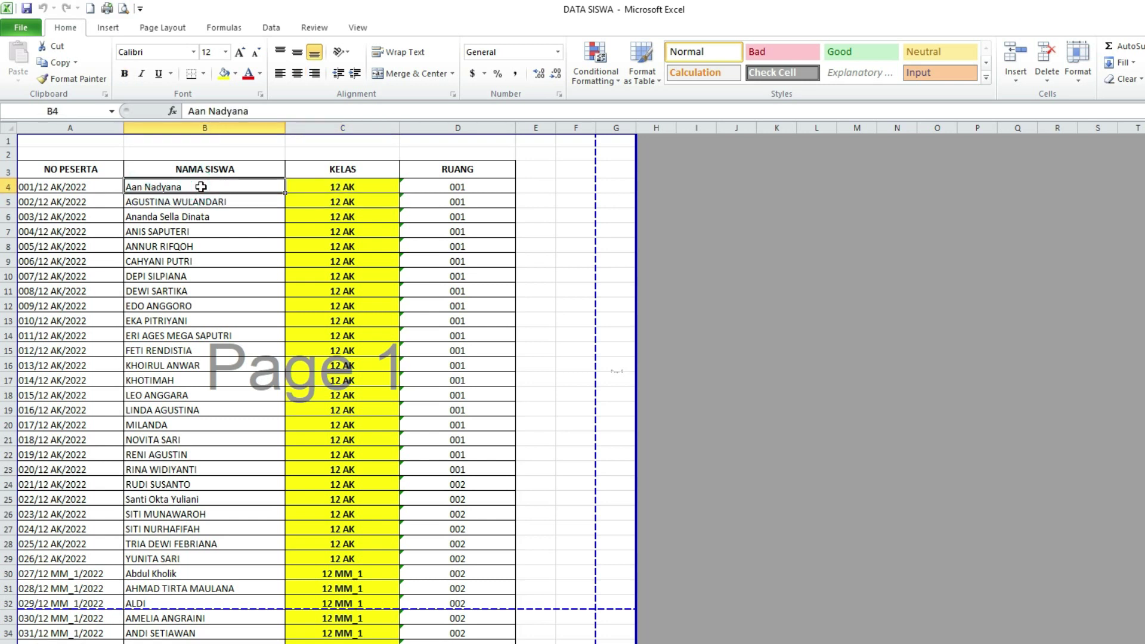
{"action": "left_click_drag", "start_coordinate": [301, 192], "coordinate": [337, 641]}
{"action": "right_click", "coordinate": [214, 202]}
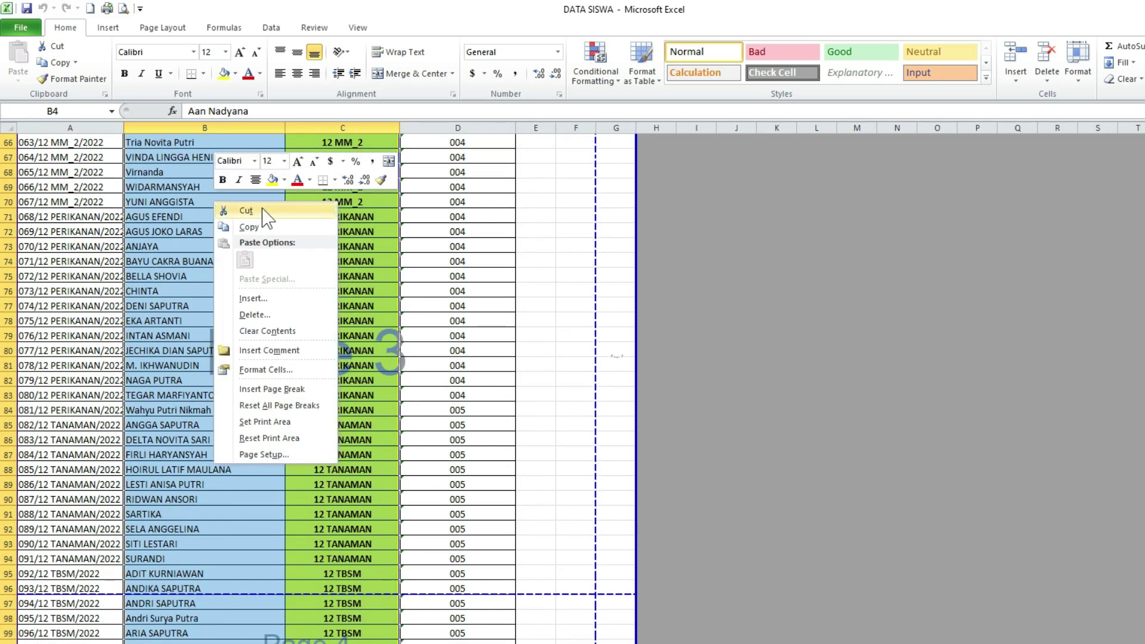
{"action": "left_click", "coordinate": [249, 227]}
{"action": "scroll", "coordinate": [251, 232], "scroll_direction": "up", "scroll_amount": 20}
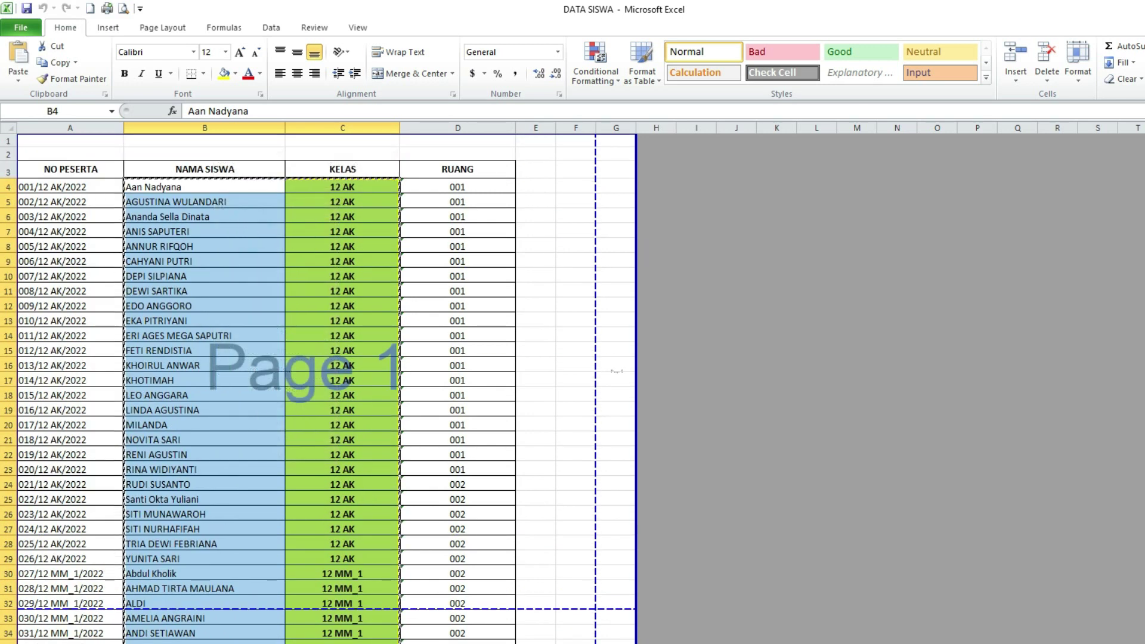
{"action": "key", "text": "alt+Tab"}
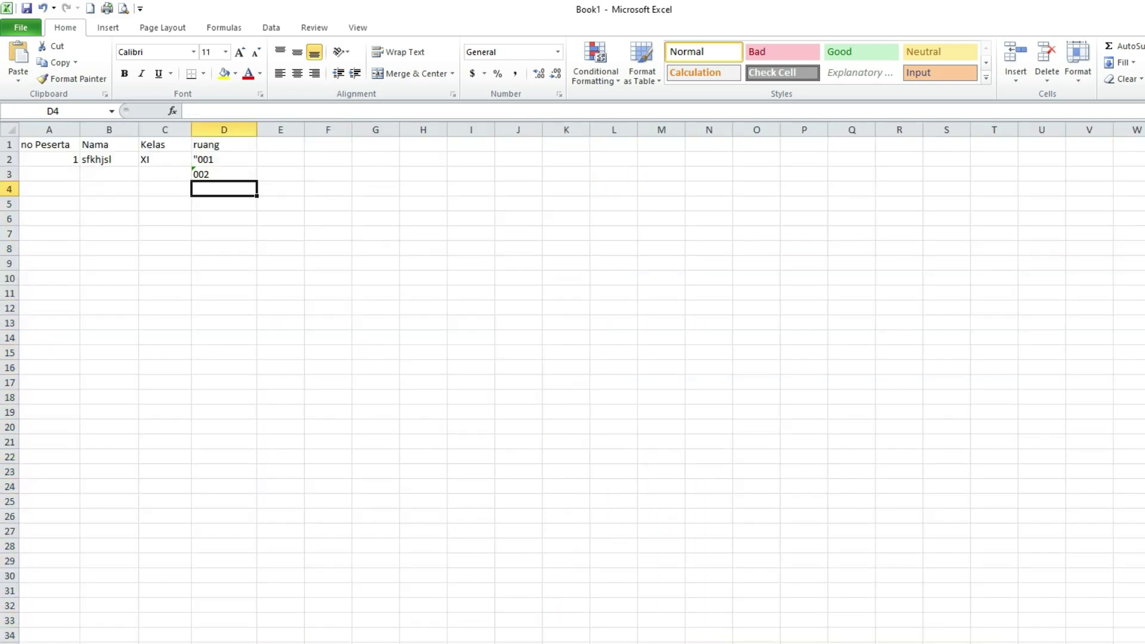
- Paste the names and classes at B2 and widen columns B and C to fit them
{"action": "right_click", "coordinate": [93, 160]}
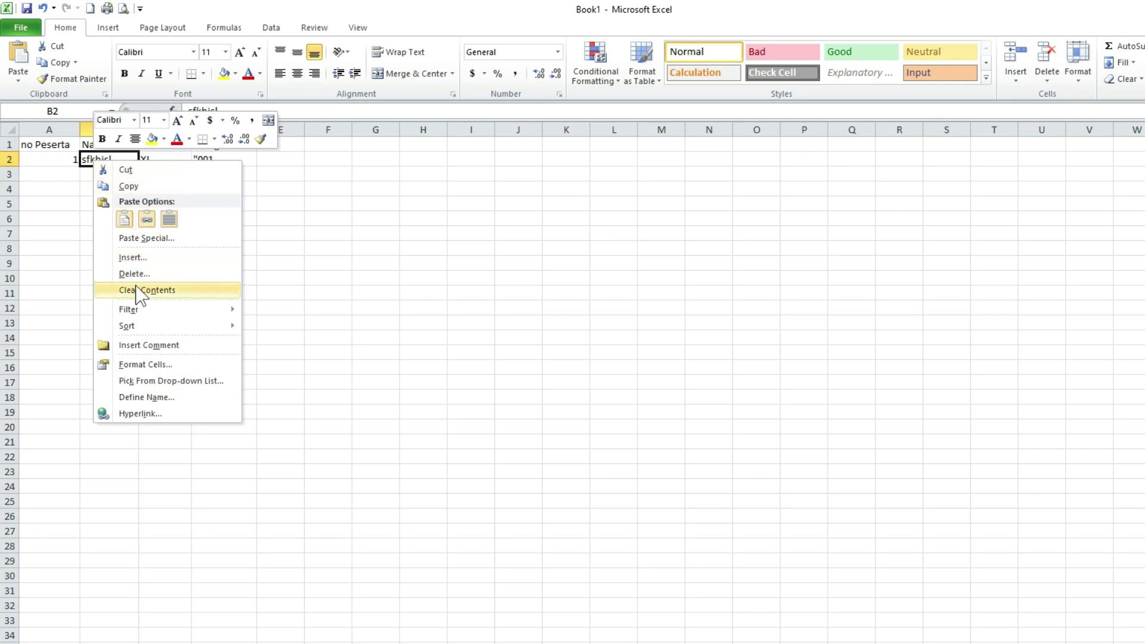
{"action": "left_click", "coordinate": [124, 220]}
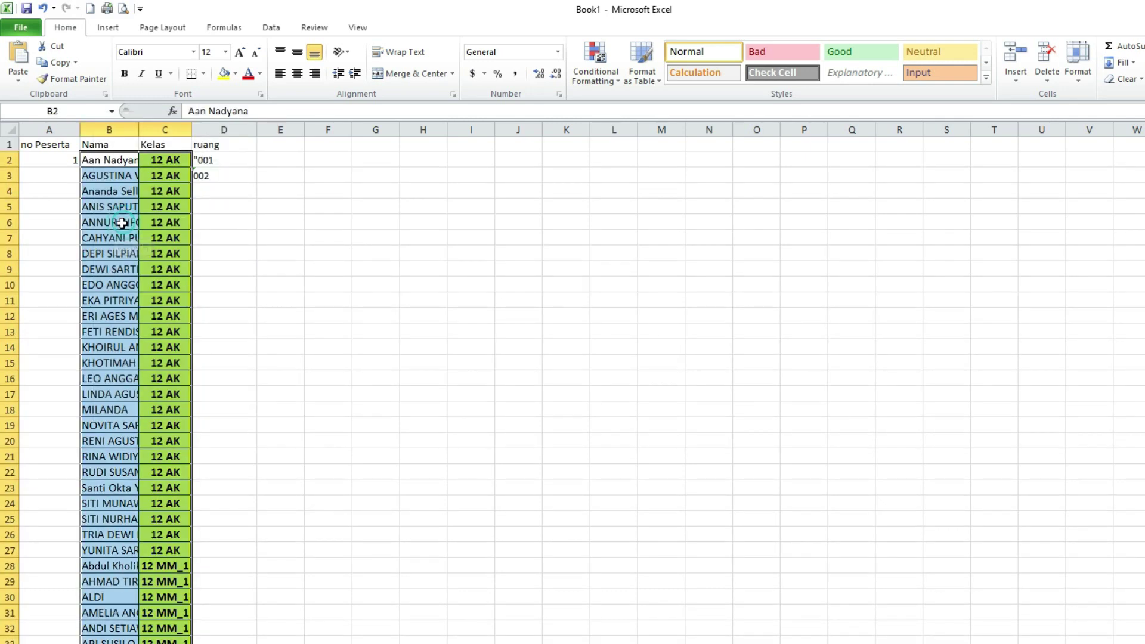
{"action": "left_click", "coordinate": [345, 328]}
{"action": "left_click_drag", "start_coordinate": [137, 128], "coordinate": [279, 127]}
{"action": "left_click", "coordinate": [143, 129]}
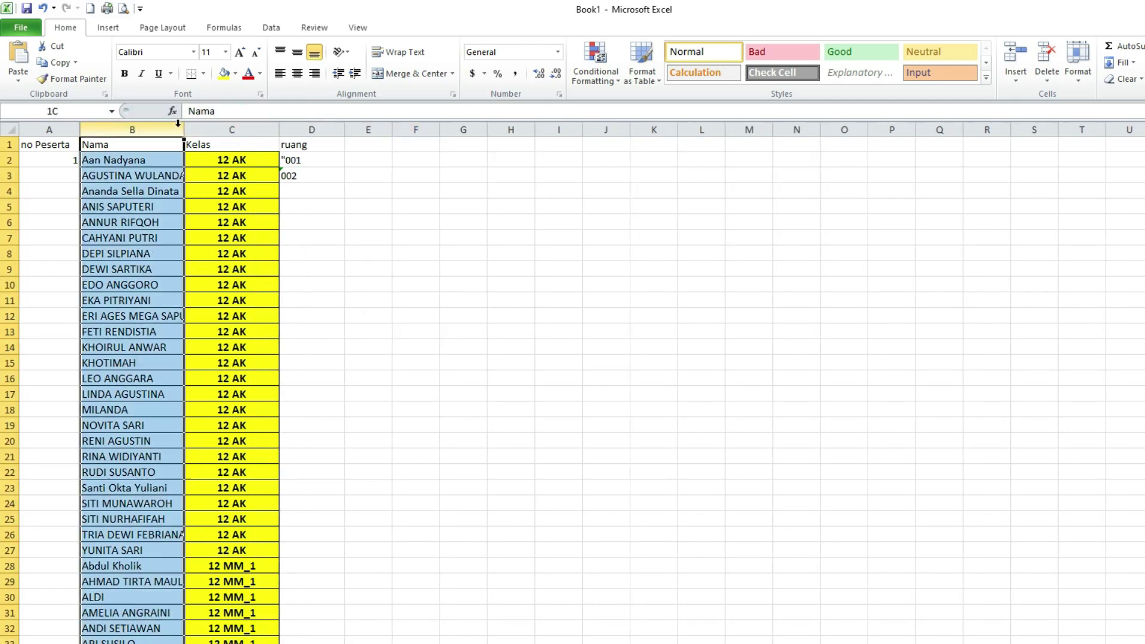
{"action": "left_click_drag", "start_coordinate": [184, 128], "coordinate": [235, 126]}
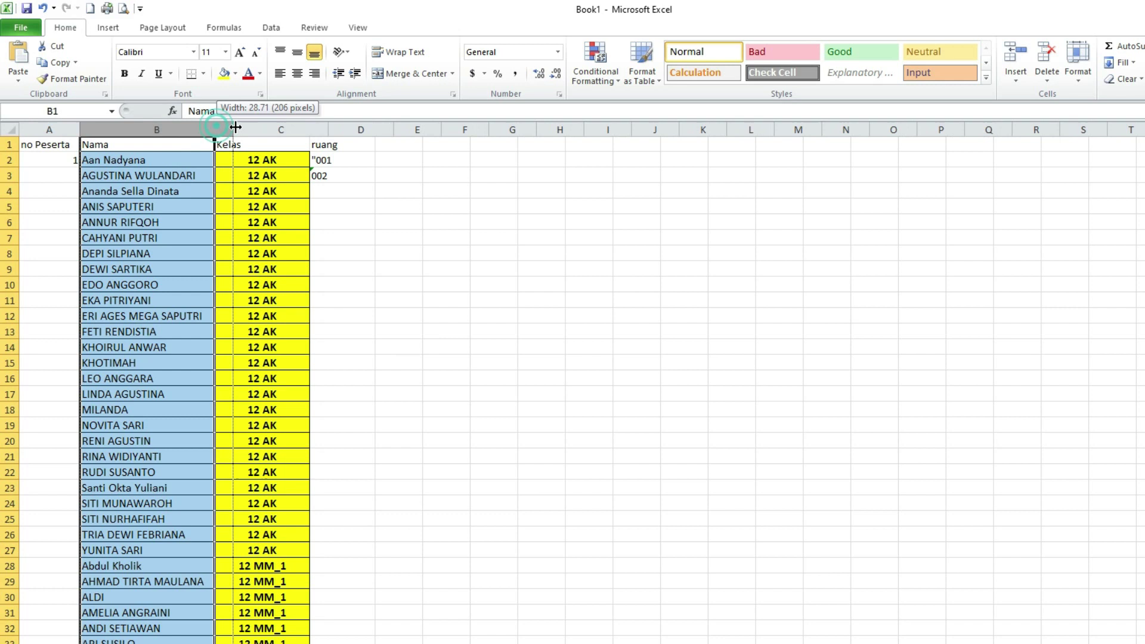
{"action": "left_click_drag", "start_coordinate": [329, 126], "coordinate": [336, 127]}
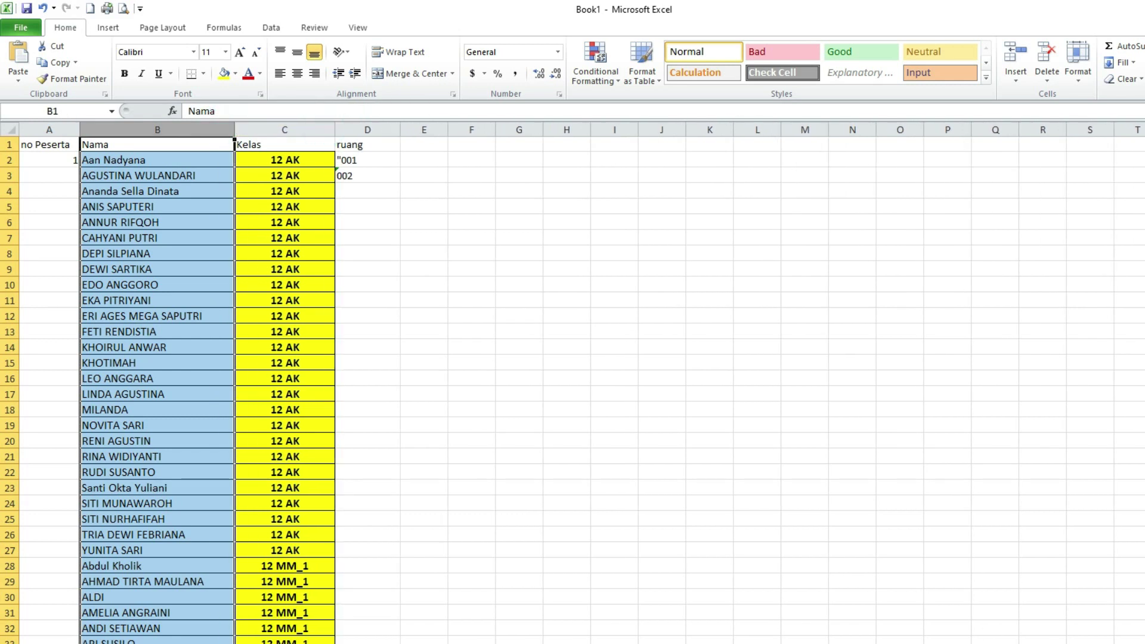
{"action": "left_click", "coordinate": [1081, 643]}
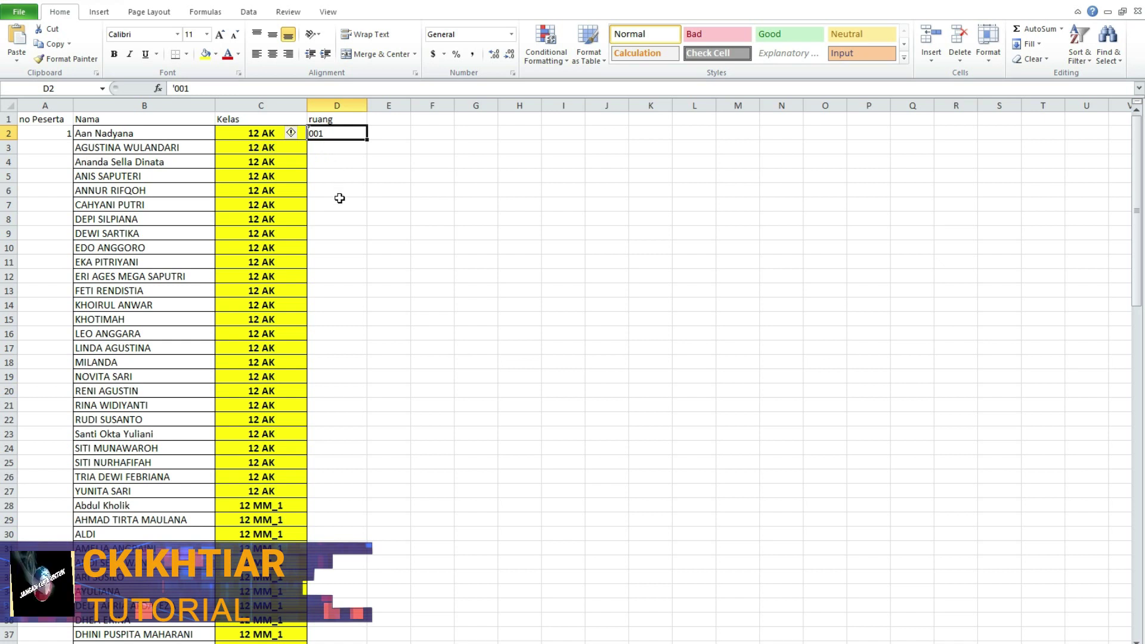
- Copy room code 001 from D2 into D3:D21
{"action": "left_click", "coordinate": [334, 135]}
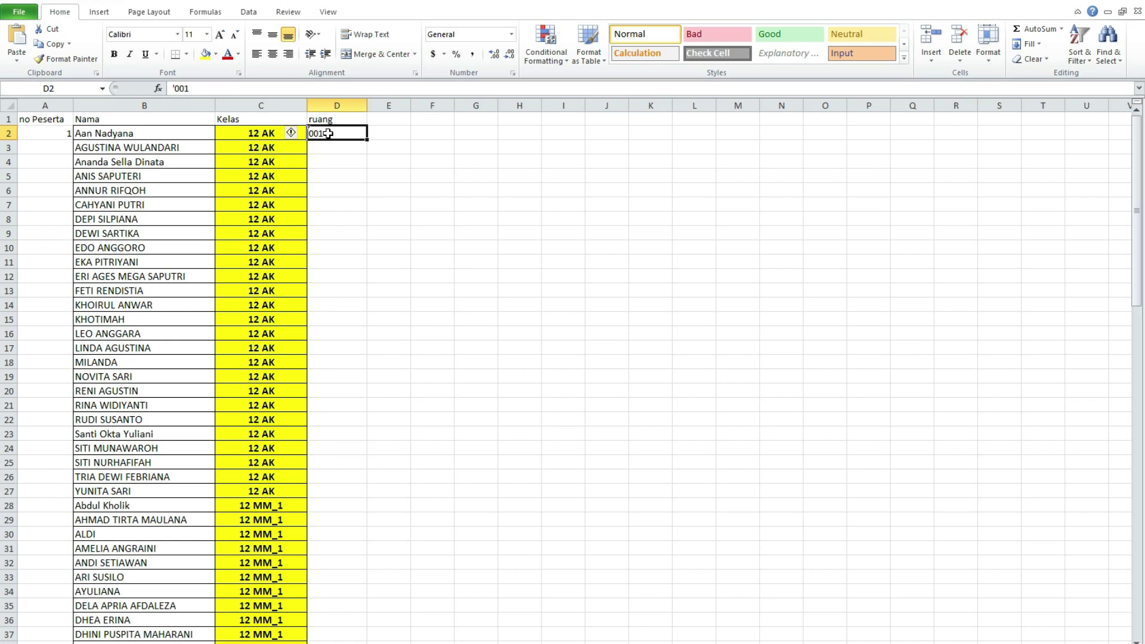
{"action": "left_click", "coordinate": [53, 43]}
{"action": "left_click_drag", "start_coordinate": [319, 146], "coordinate": [334, 287]}
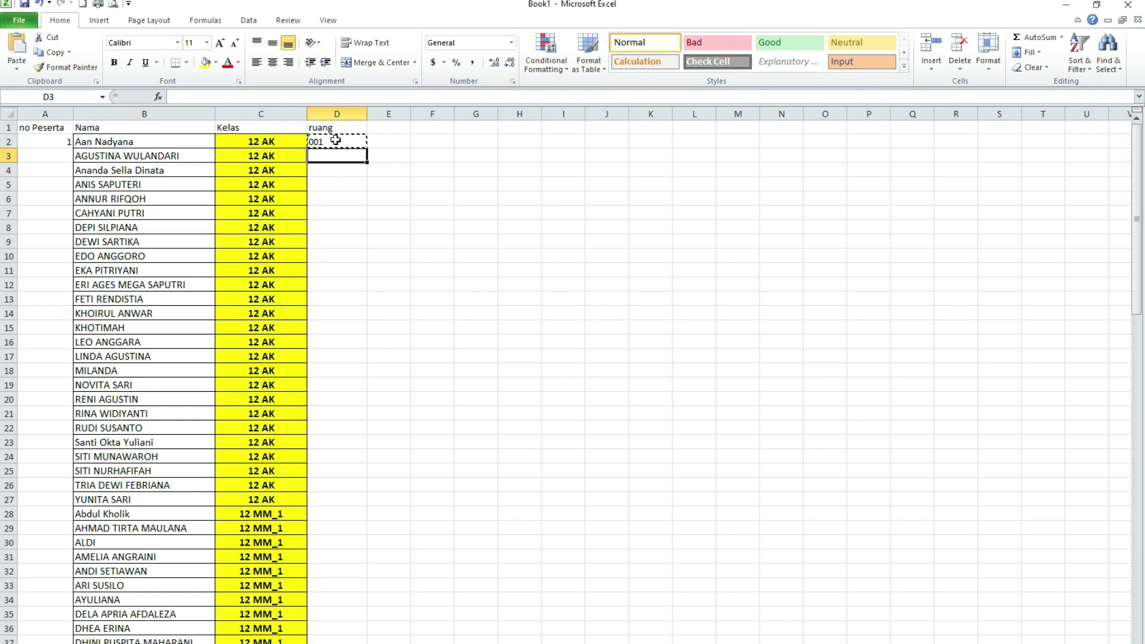
{"action": "left_click_drag", "start_coordinate": [336, 156], "coordinate": [349, 407]}
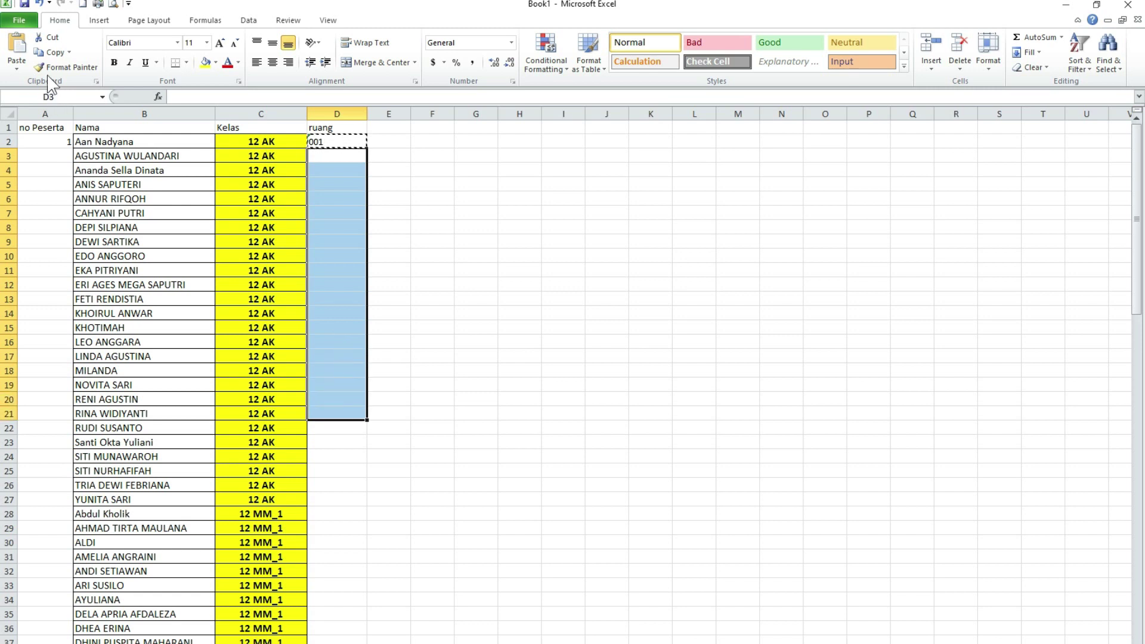
{"action": "left_click", "coordinate": [17, 47]}
- Enter '002 in D22 and paste it into D23:D39
{"action": "scroll", "coordinate": [361, 366], "scroll_direction": "down", "scroll_amount": 2}
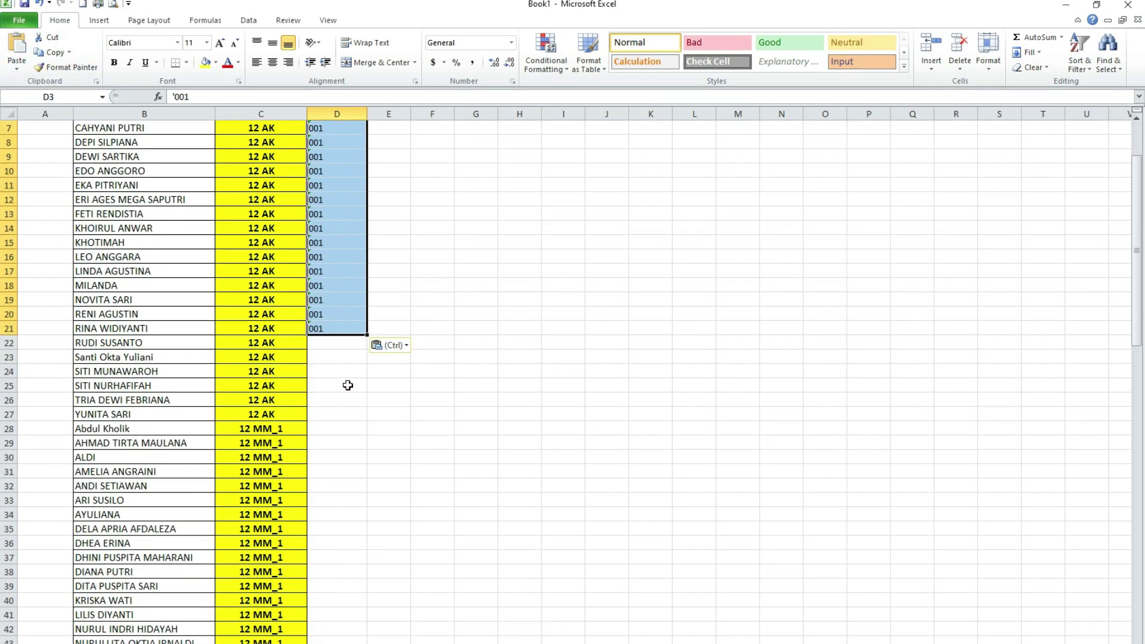
{"action": "left_click", "coordinate": [335, 345]}
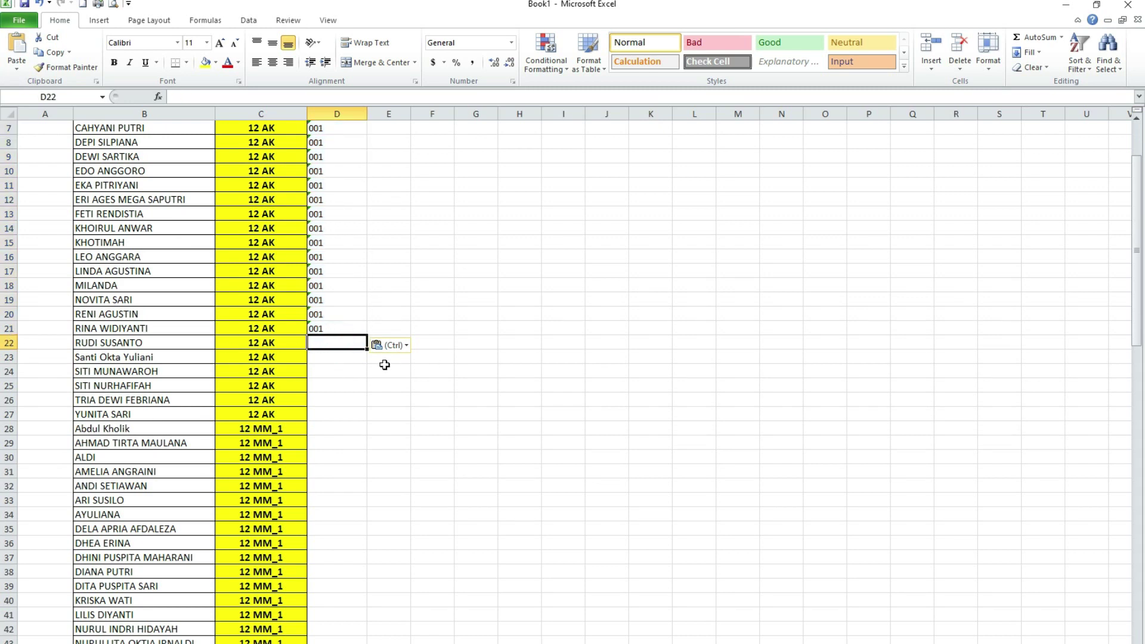
{"action": "scroll", "coordinate": [366, 255], "scroll_direction": "up", "scroll_amount": 2}
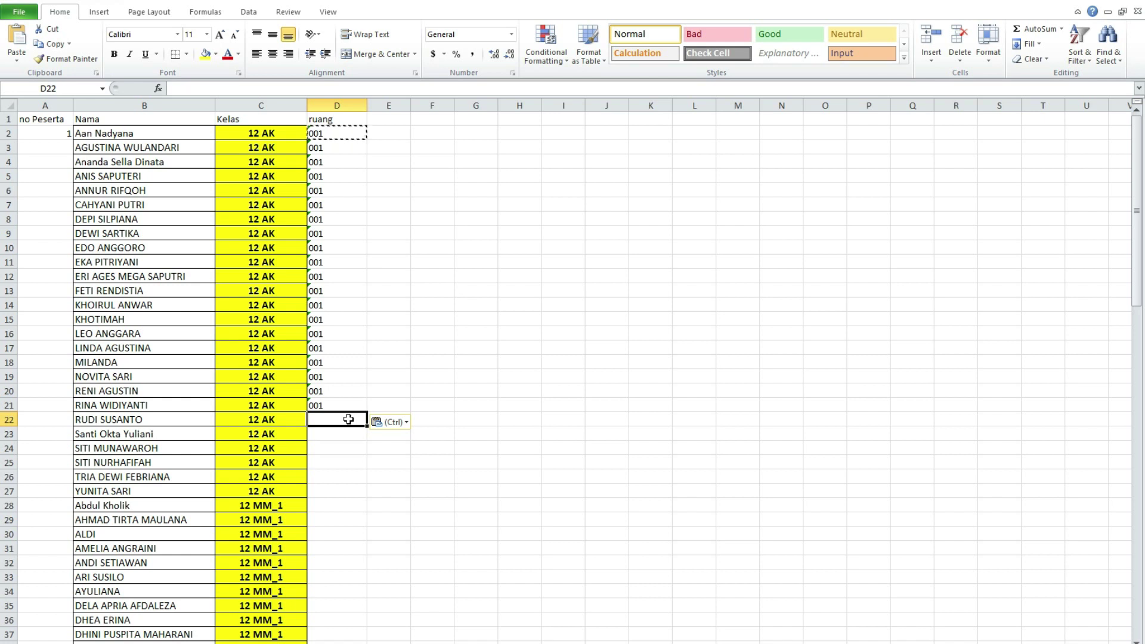
{"action": "type", "text": "'"}
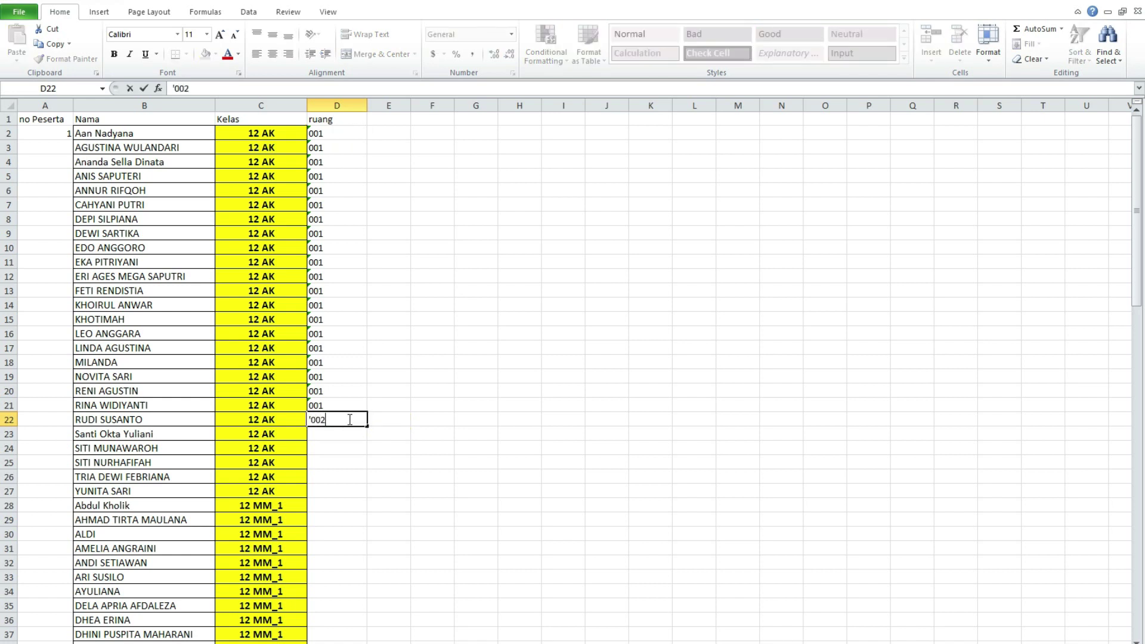
{"action": "type", "text": "002"}
{"action": "key", "text": "Return"}
{"action": "left_click", "coordinate": [349, 419]}
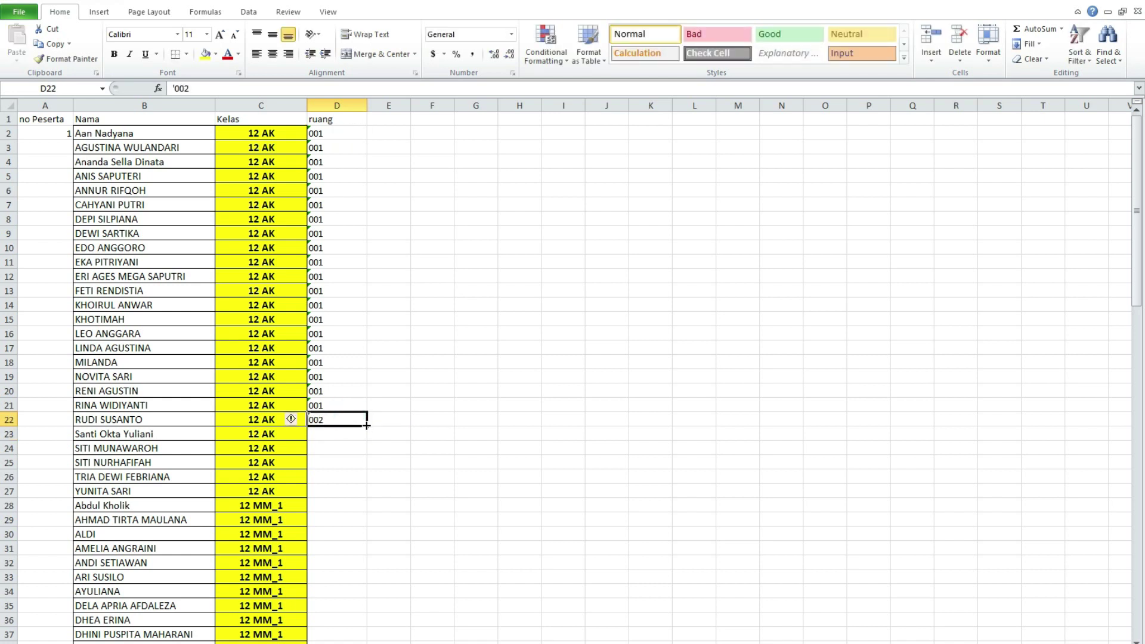
{"action": "left_click", "coordinate": [45, 43]}
{"action": "left_click_drag", "start_coordinate": [330, 432], "coordinate": [339, 597]}
{"action": "key", "text": "ctrl+v"}
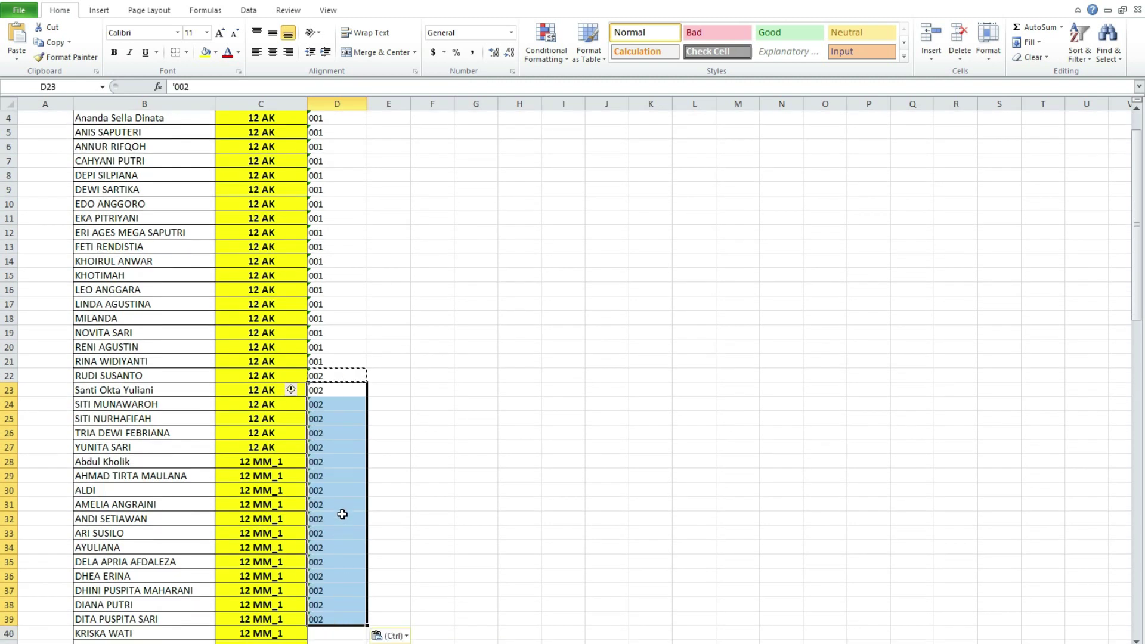
{"action": "scroll", "coordinate": [342, 487], "scroll_direction": "down", "scroll_amount": 20}
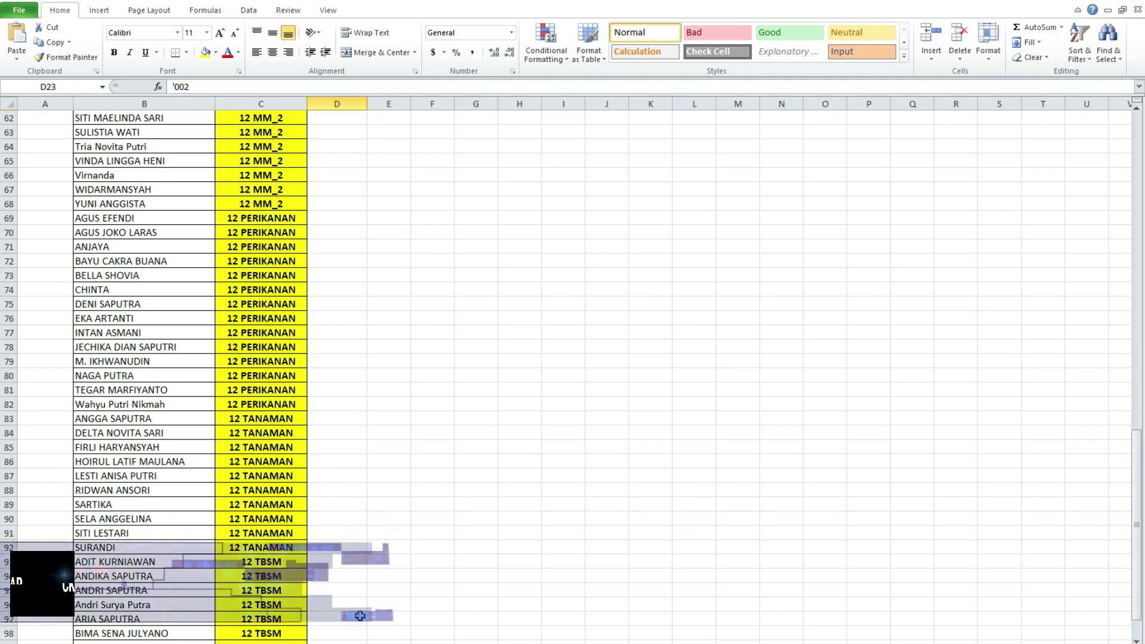
{"action": "scroll", "coordinate": [340, 477], "scroll_direction": "up", "scroll_amount": 14}
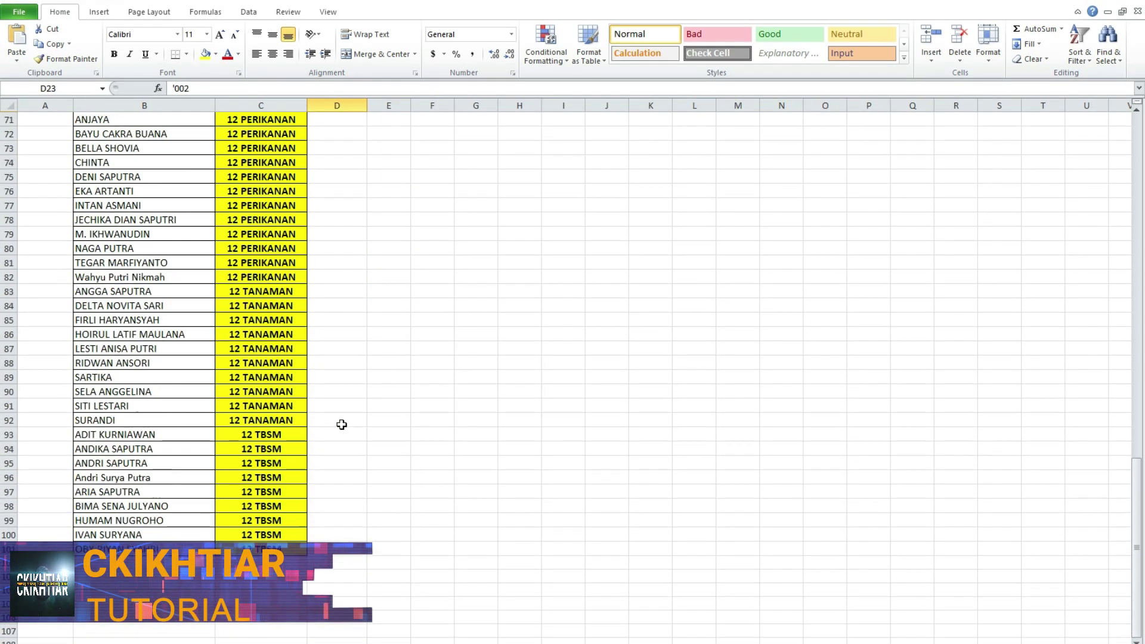
{"action": "scroll", "coordinate": [347, 469], "scroll_direction": "up", "scroll_amount": 12}
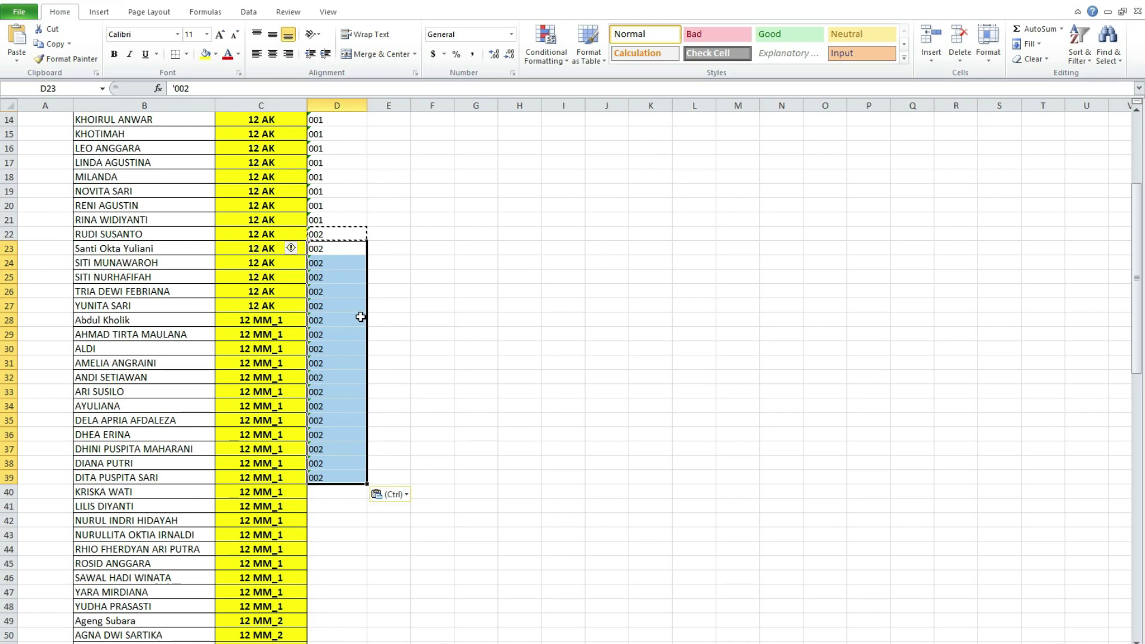
{"action": "scroll", "coordinate": [360, 317], "scroll_direction": "up", "scroll_amount": 5}
{"action": "scroll", "coordinate": [339, 504], "scroll_direction": "down", "scroll_amount": 4}
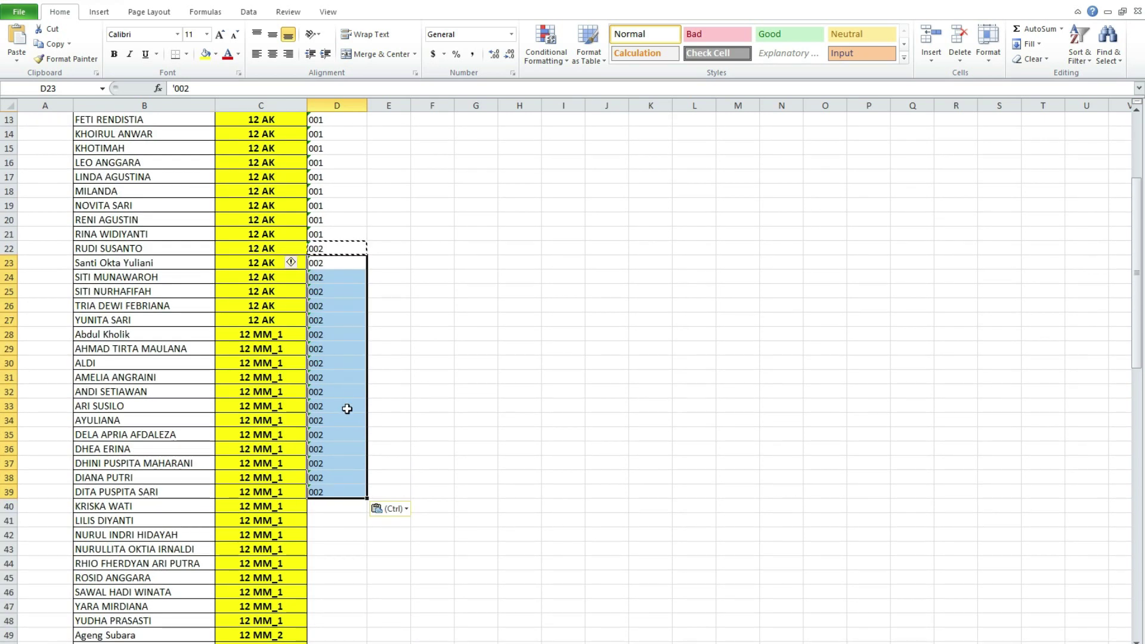
{"action": "scroll", "coordinate": [347, 357], "scroll_direction": "up", "scroll_amount": 2}
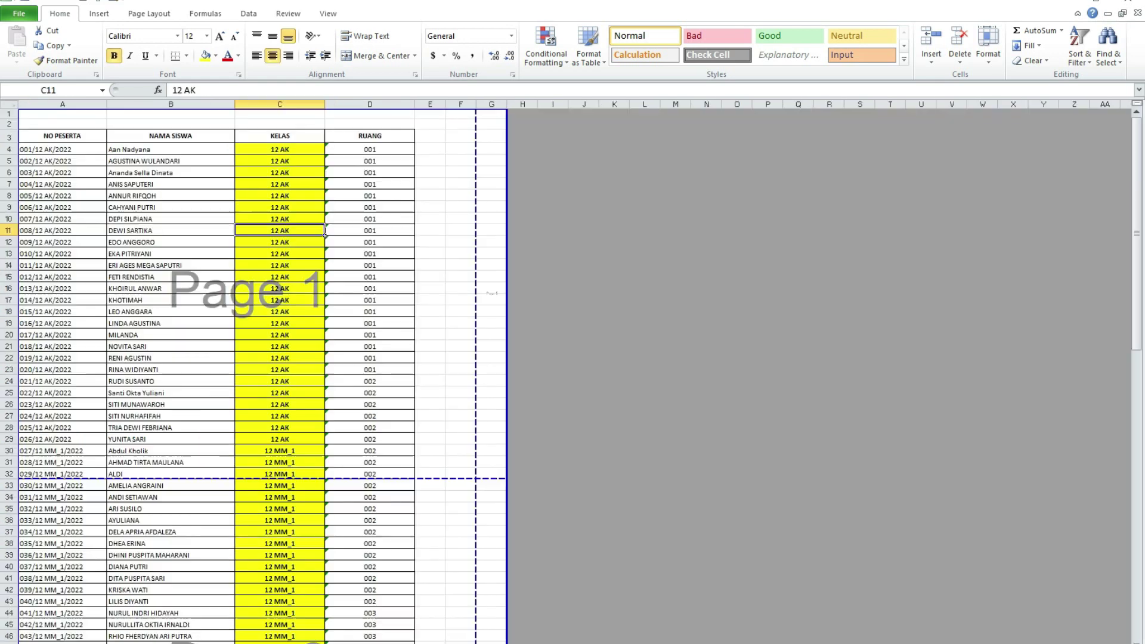
- Enter text numbers '001 in E2 and '002 in E3
{"action": "left_click", "coordinate": [41, 152]}
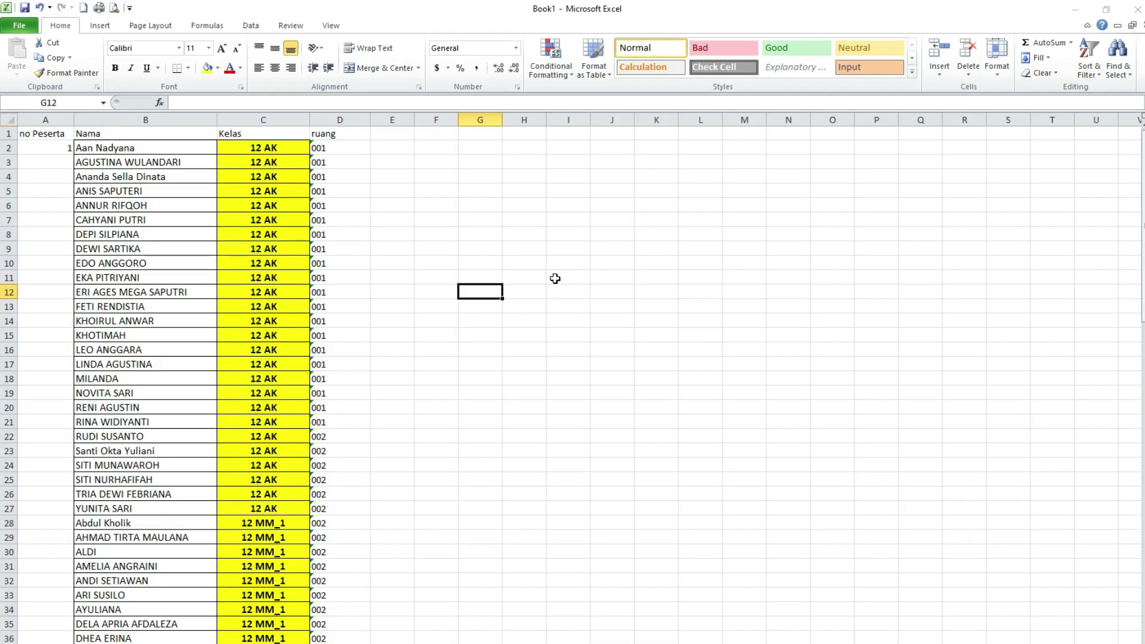
{"action": "left_click", "coordinate": [382, 147]}
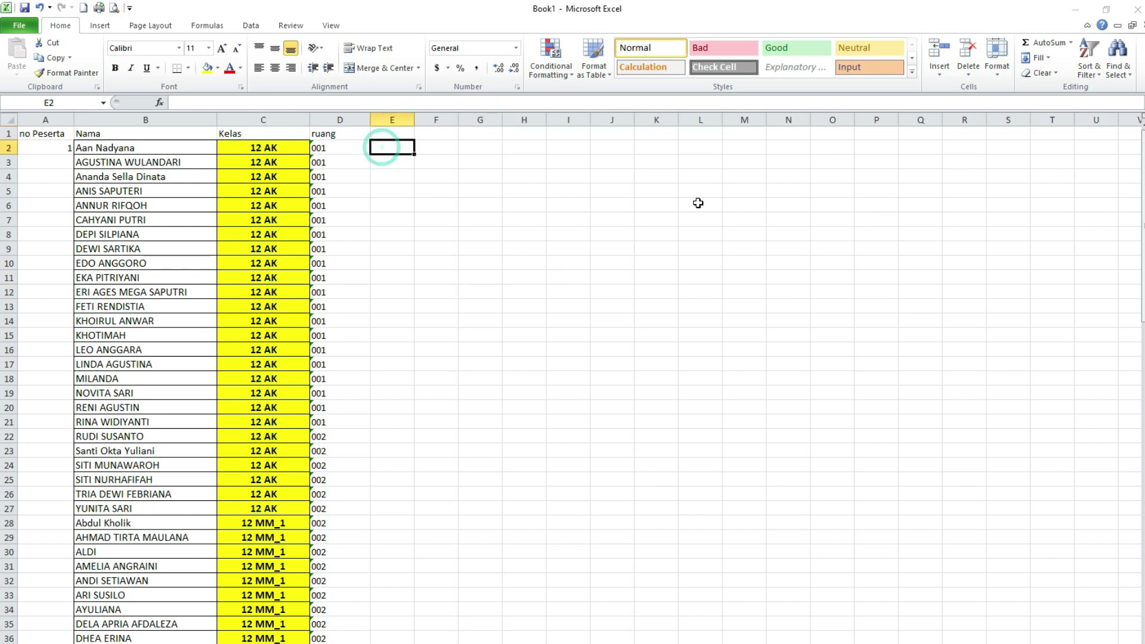
{"action": "type", "text": "'001"}
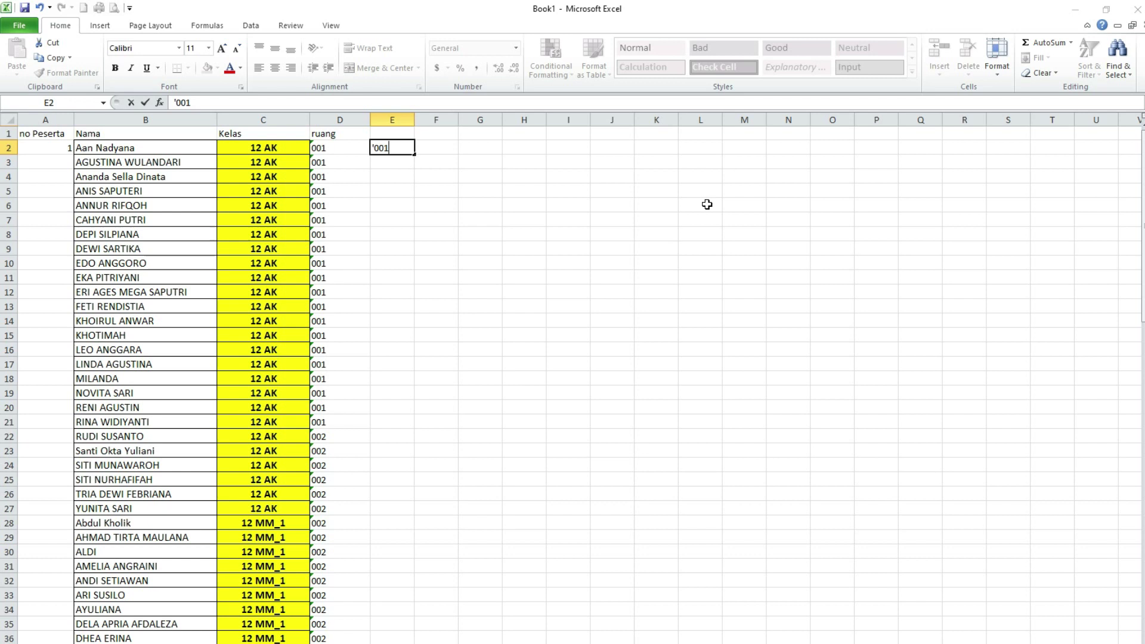
{"action": "key", "text": "Return"}
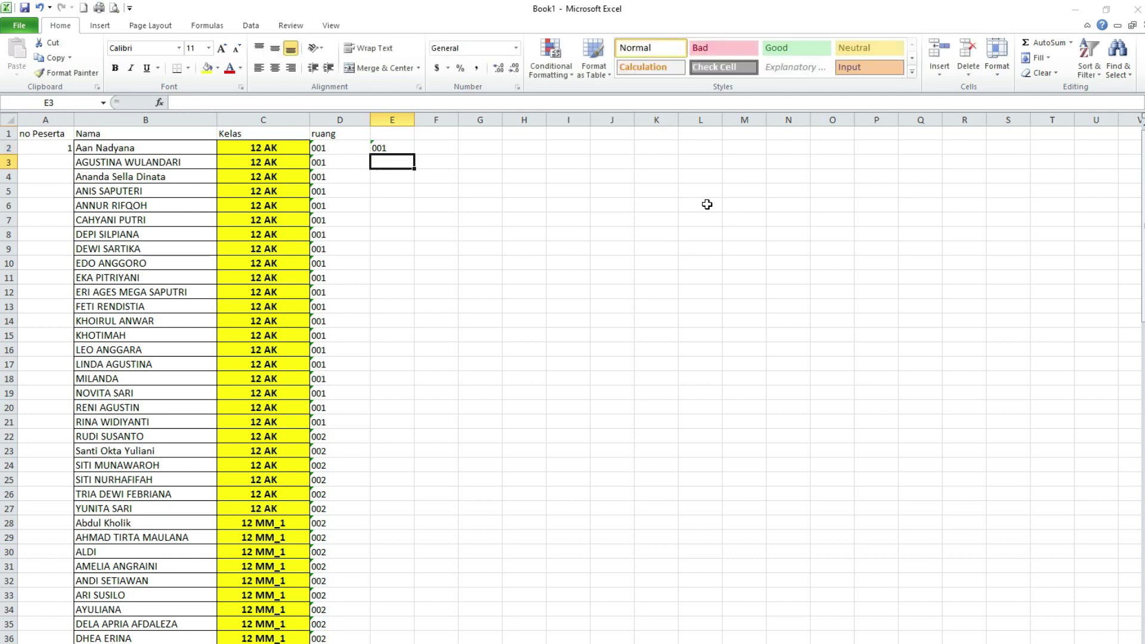
{"action": "type", "text": "'"}
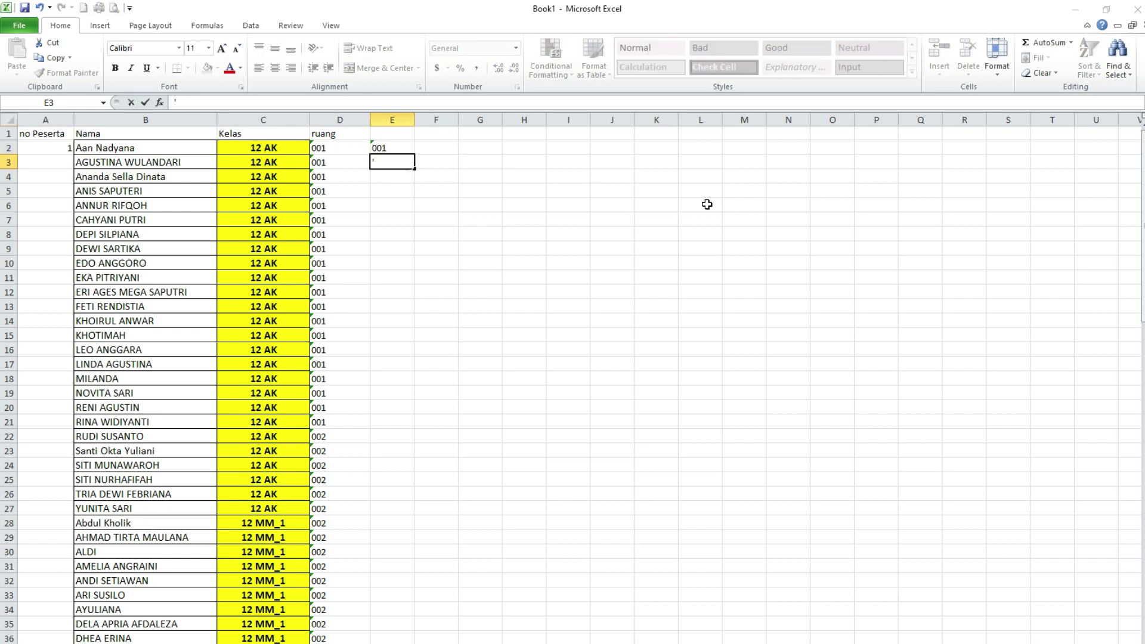
{"action": "key", "text": "Return"}
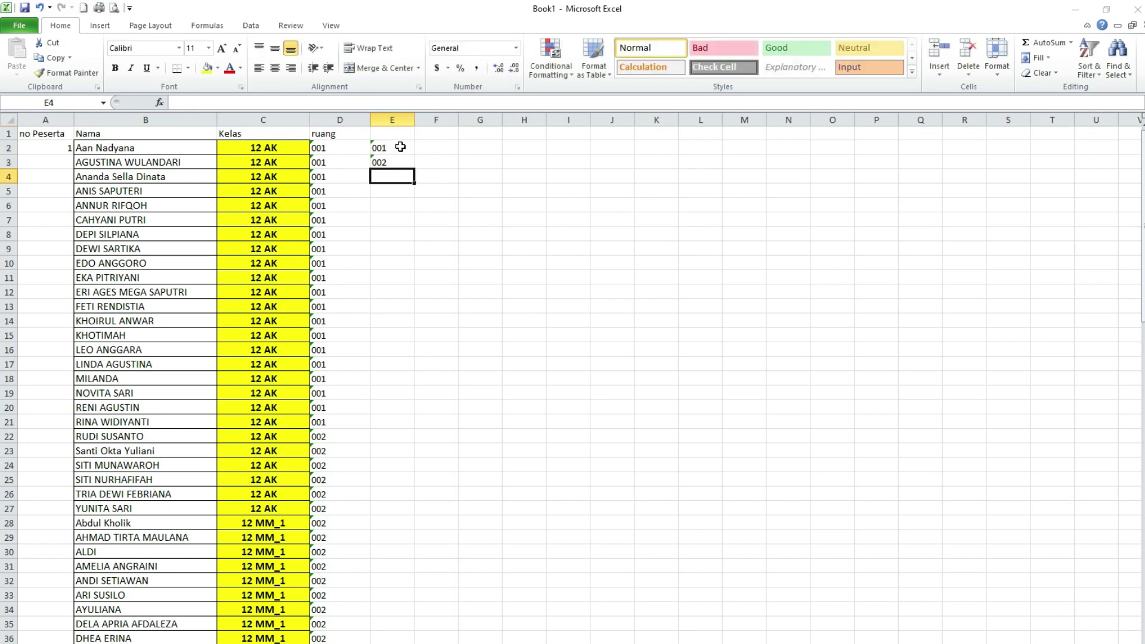
- Extend the 001, 002 pattern down column E to 040 at row 41
{"action": "left_click", "coordinate": [401, 147]}
{"action": "key", "text": "shift+Down"}
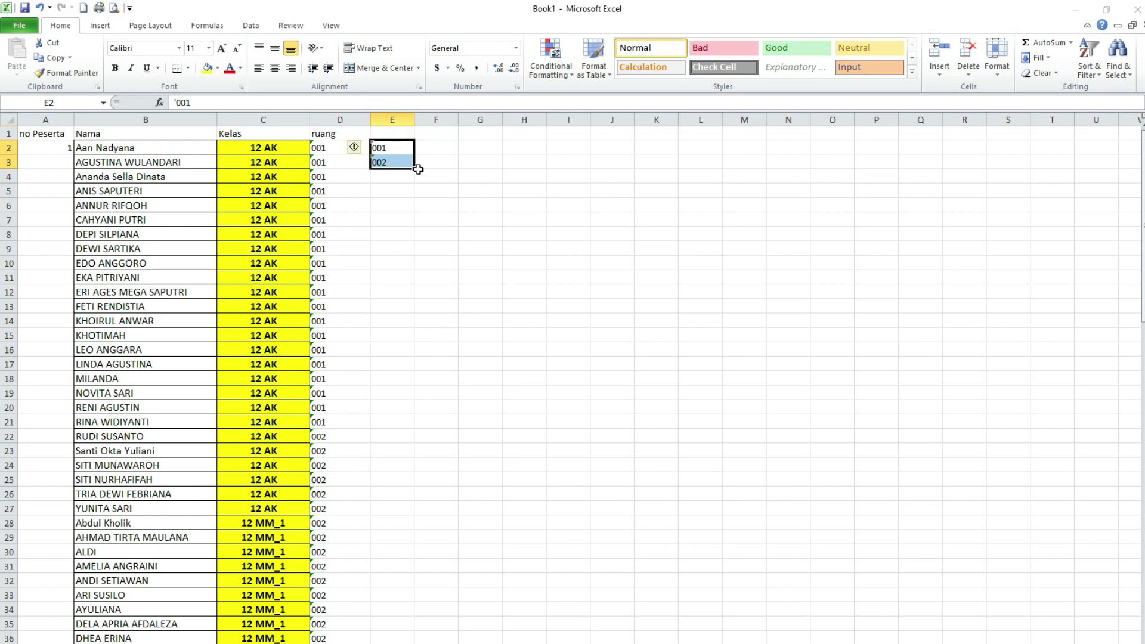
{"action": "scroll", "coordinate": [386, 471], "scroll_direction": "down", "scroll_amount": 7}
{"action": "scroll", "coordinate": [358, 501], "scroll_direction": "up", "scroll_amount": 2}
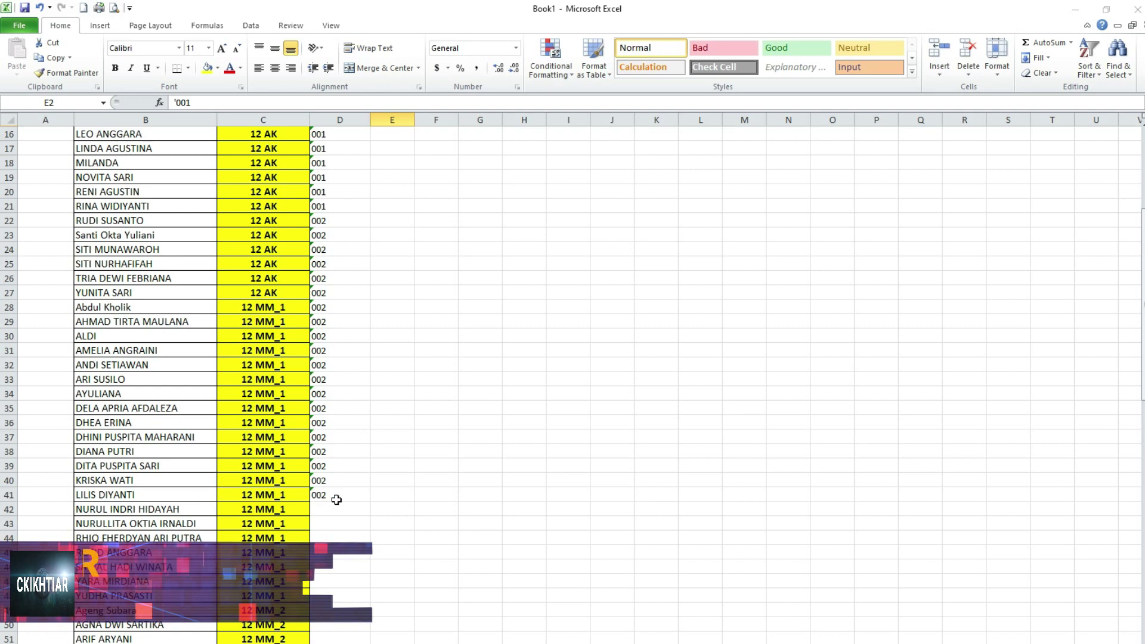
{"action": "scroll", "coordinate": [388, 496], "scroll_direction": "up", "scroll_amount": 5}
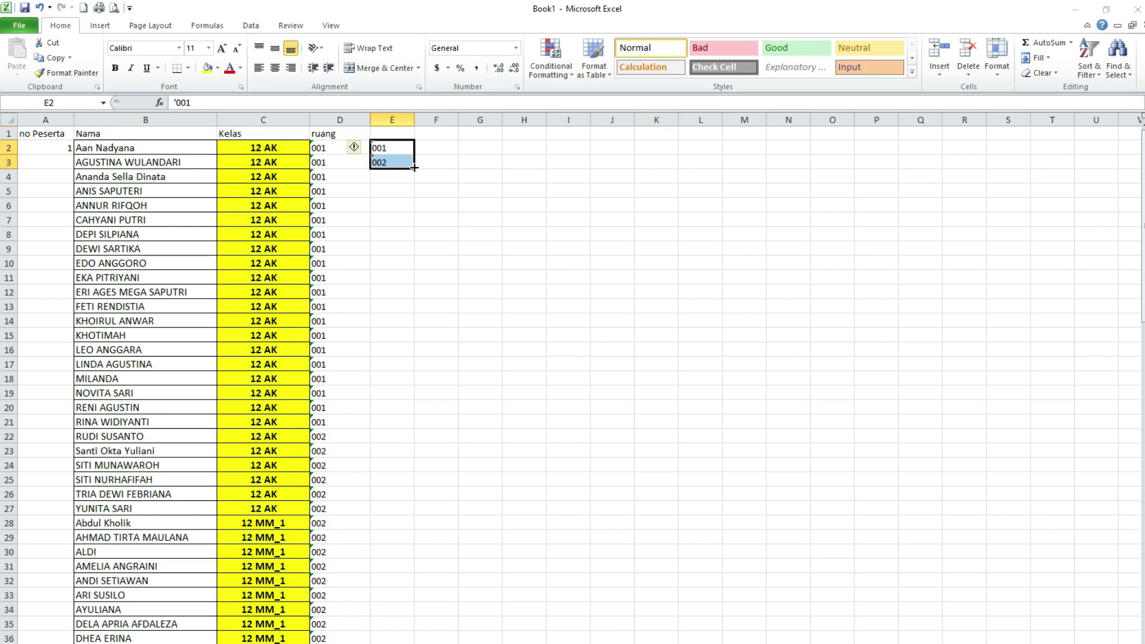
{"action": "left_click_drag", "start_coordinate": [414, 167], "coordinate": [406, 613]}
{"action": "scroll", "coordinate": [378, 555], "scroll_direction": "down", "scroll_amount": 18}
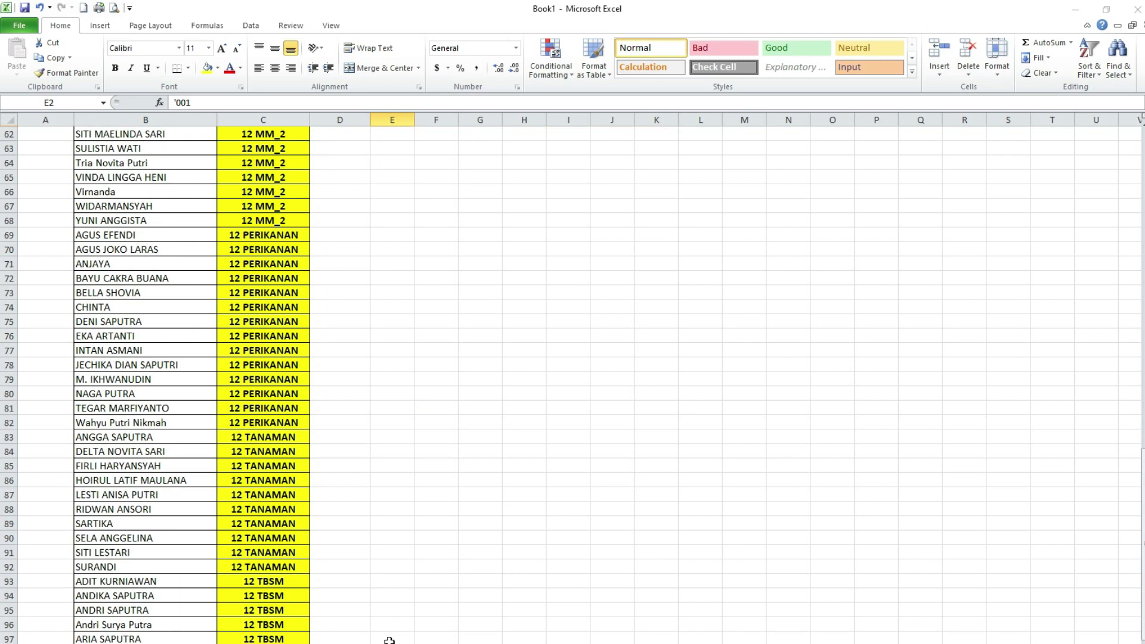
{"action": "scroll", "coordinate": [325, 627], "scroll_direction": "up", "scroll_amount": 14}
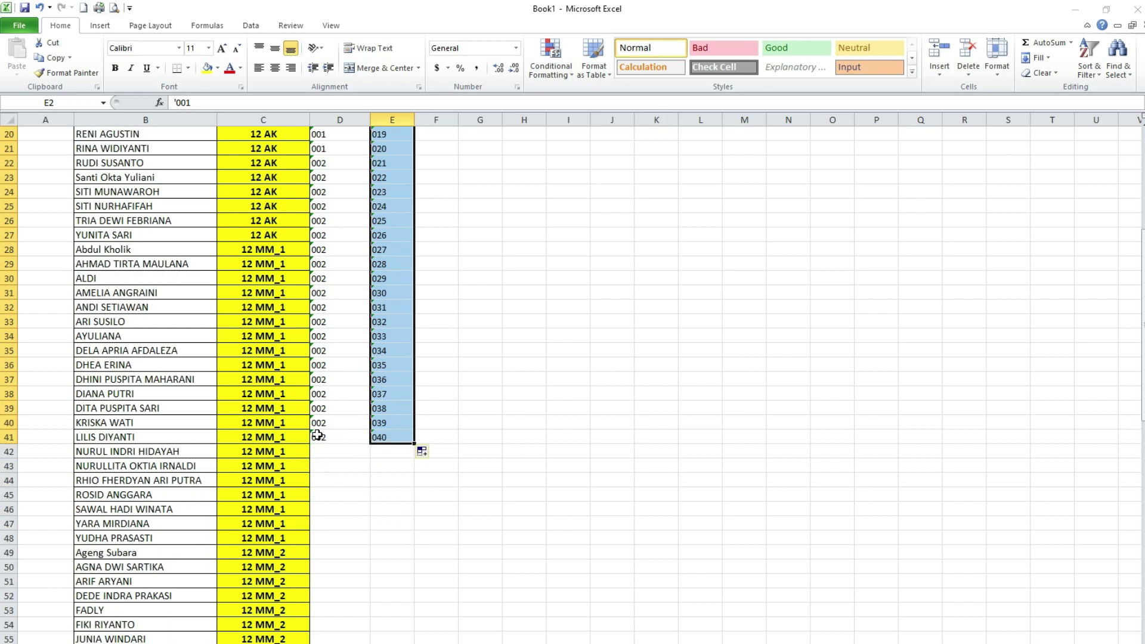
{"action": "scroll", "coordinate": [333, 440], "scroll_direction": "up", "scroll_amount": 7}
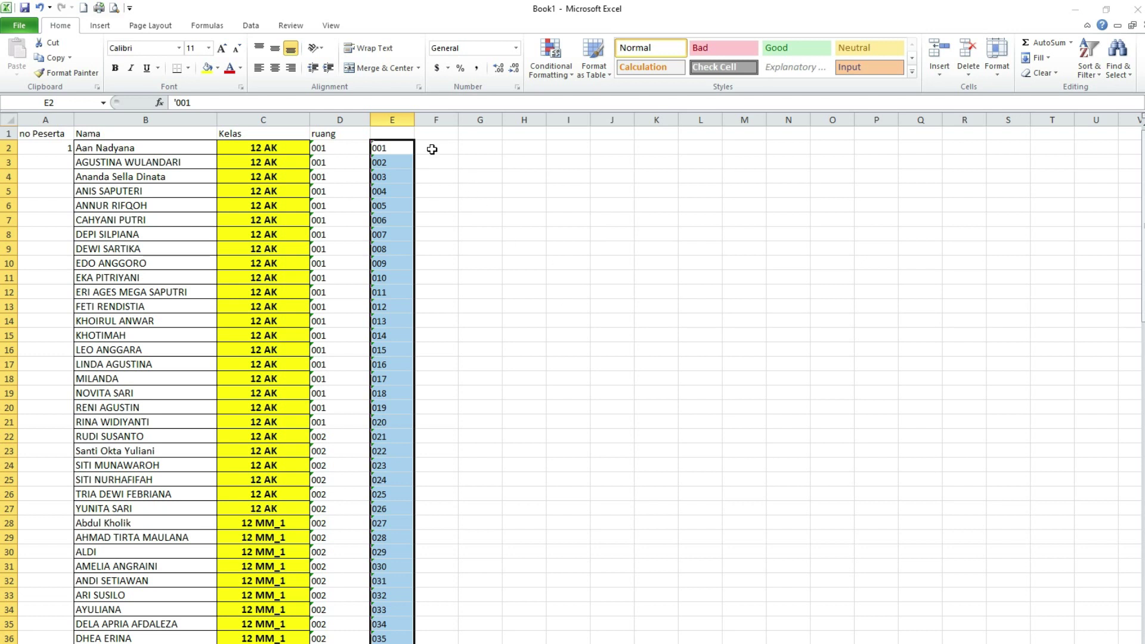
- Enter =E2&"/"&C2&"/2022" in F2 so it shows 001/12 AK/2022
{"action": "left_click", "coordinate": [431, 149]}
{"action": "type", "text": "="}
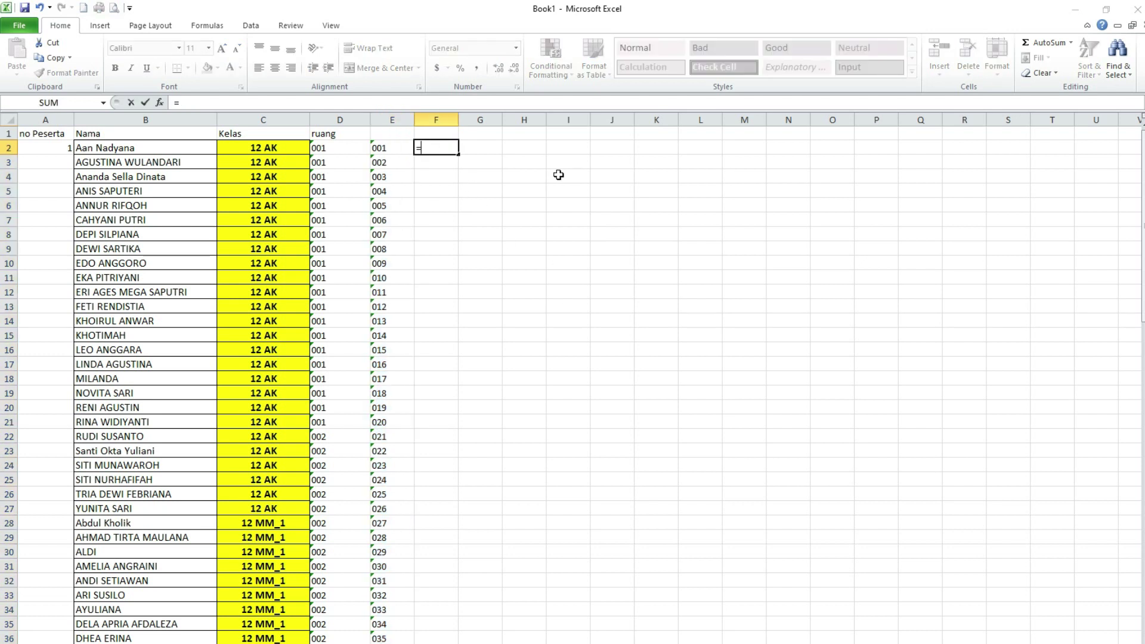
{"action": "left_click", "coordinate": [379, 149]}
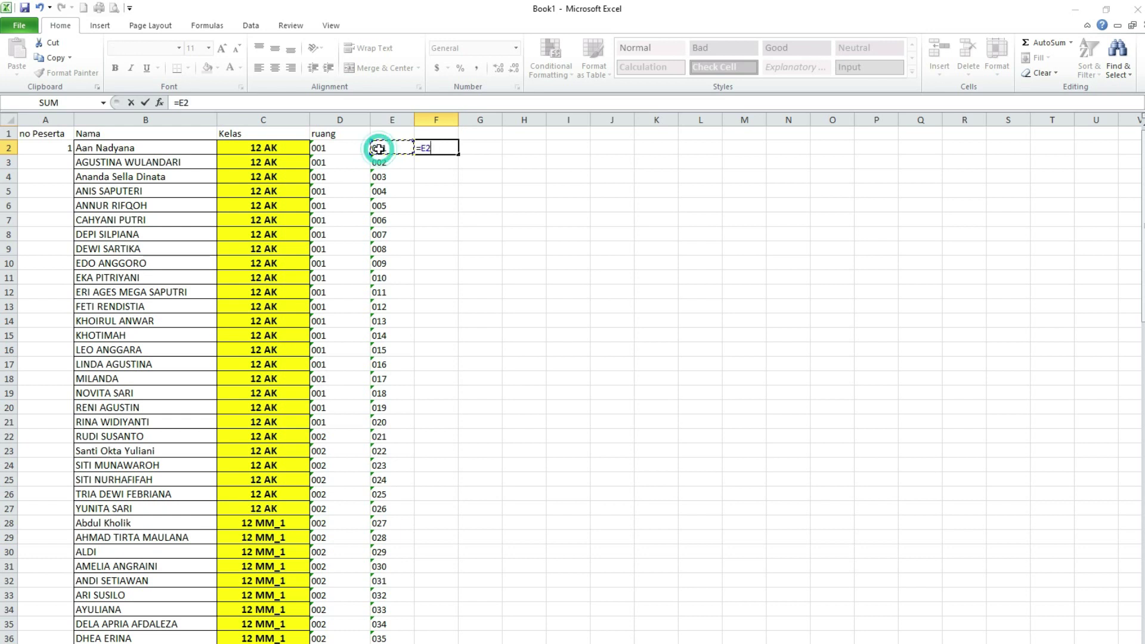
{"action": "type", "text": "&\"/\"&"}
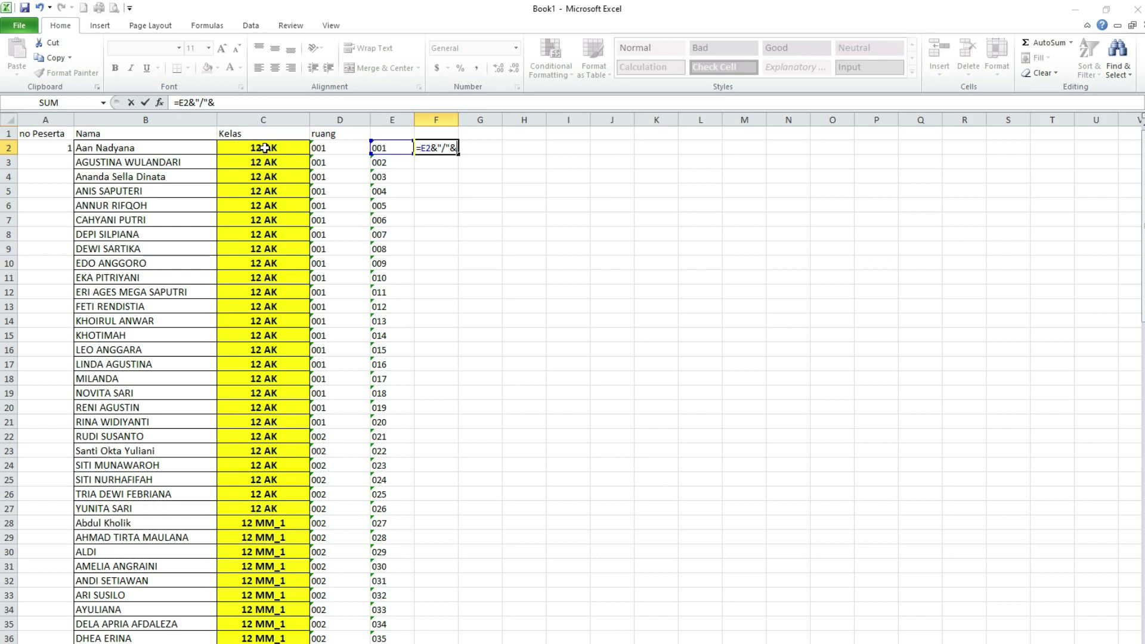
{"action": "left_click", "coordinate": [256, 148]}
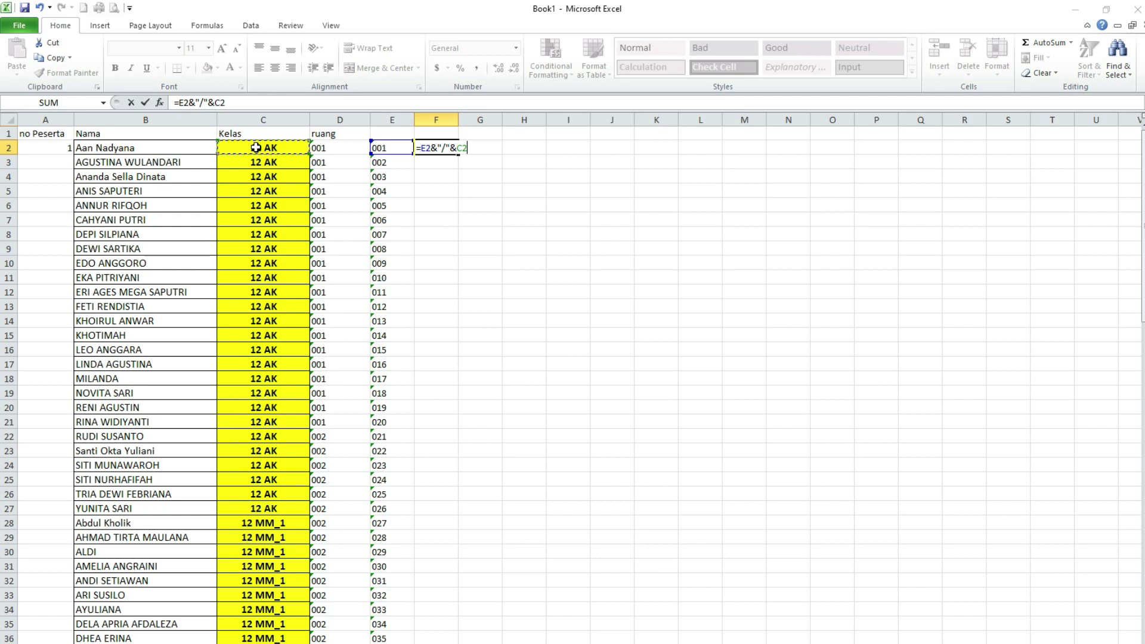
{"action": "type", "text": "&\"/2022"}
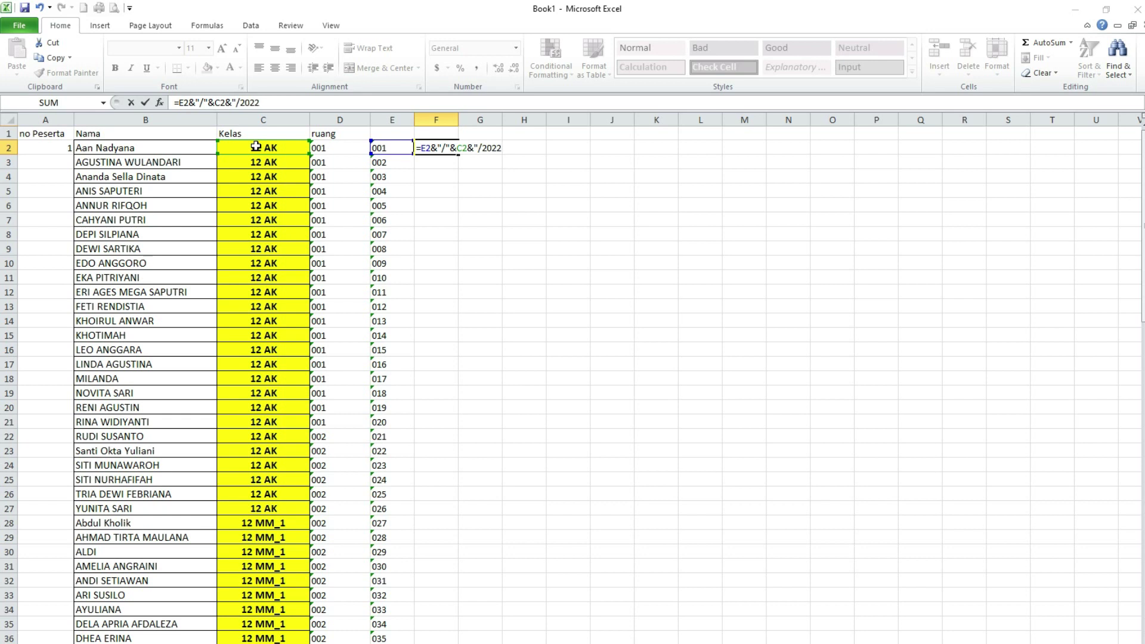
{"action": "key", "text": "ctrl+Return"}
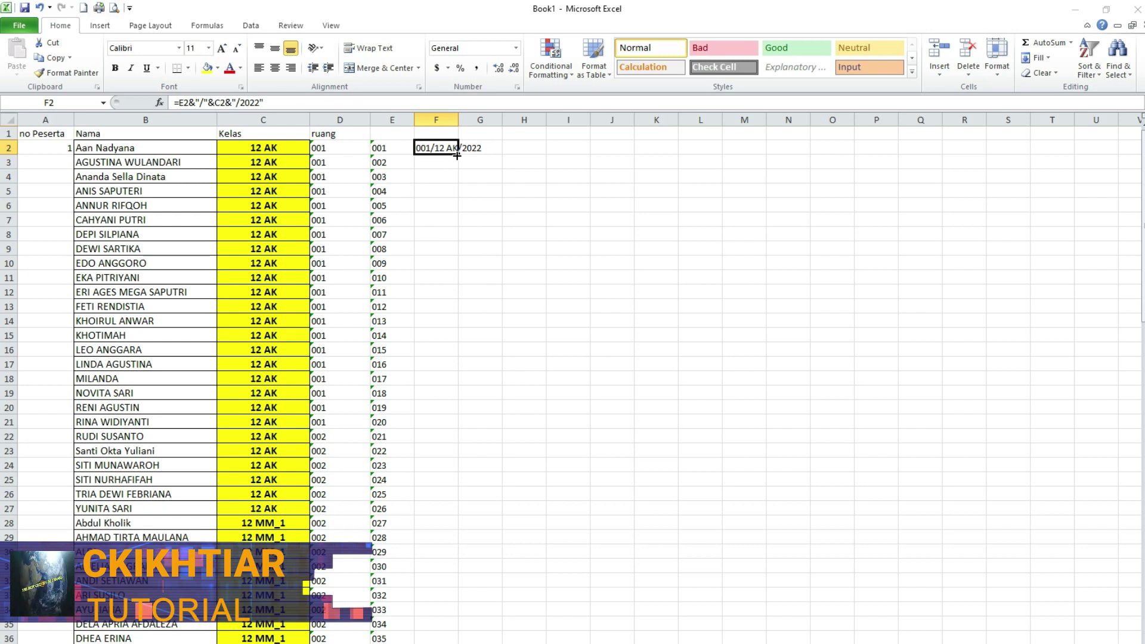
- Fill the participant-number formula down column F to row 41 and check the results
{"action": "left_click_drag", "start_coordinate": [457, 155], "coordinate": [446, 587]}
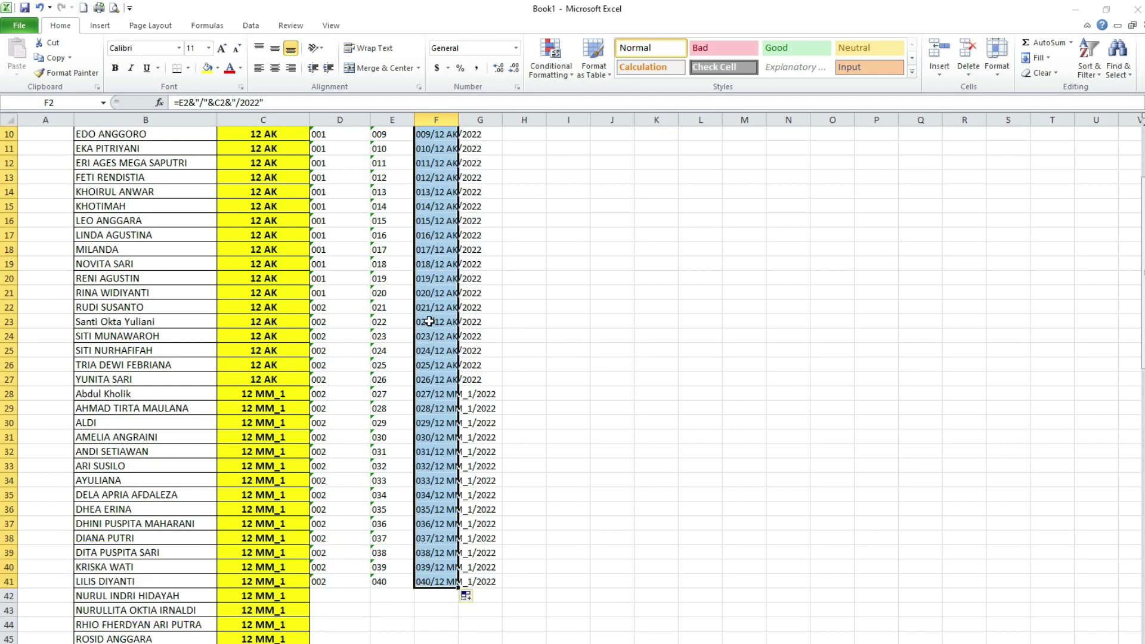
{"action": "left_click", "coordinate": [437, 584]}
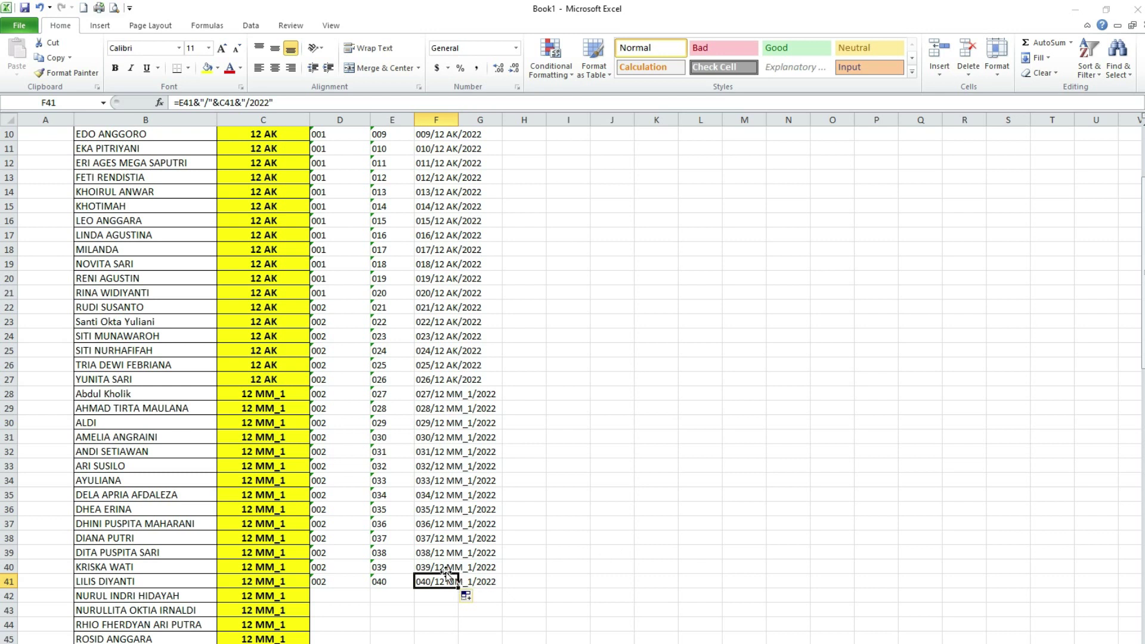
{"action": "scroll", "coordinate": [439, 571], "scroll_direction": "up", "scroll_amount": 3}
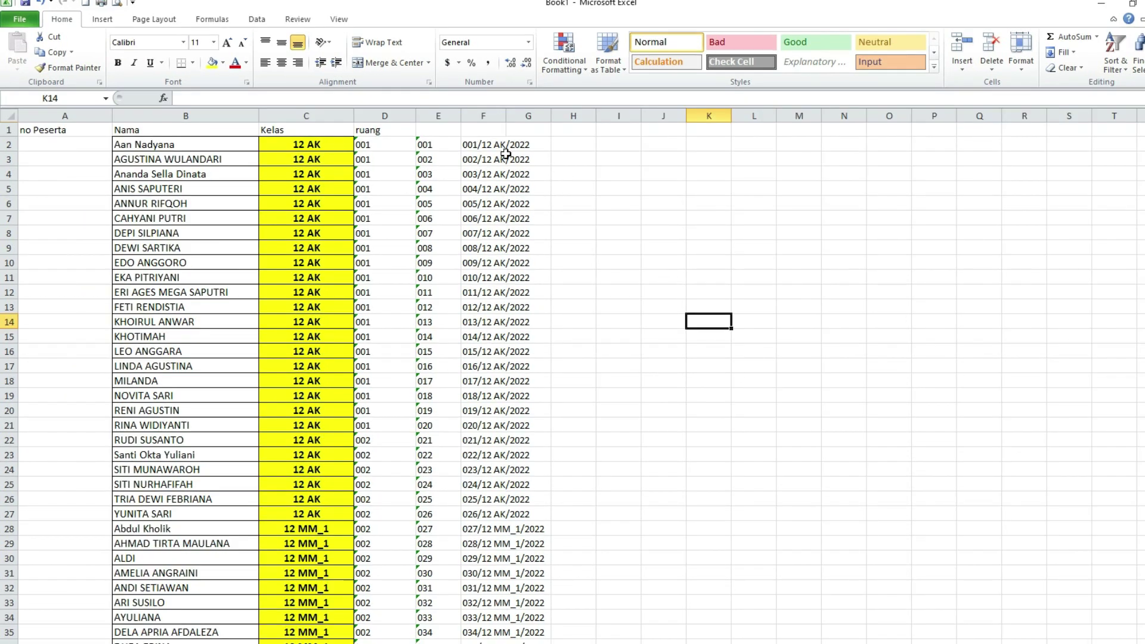
{"action": "left_click_drag", "start_coordinate": [473, 146], "coordinate": [484, 519]}
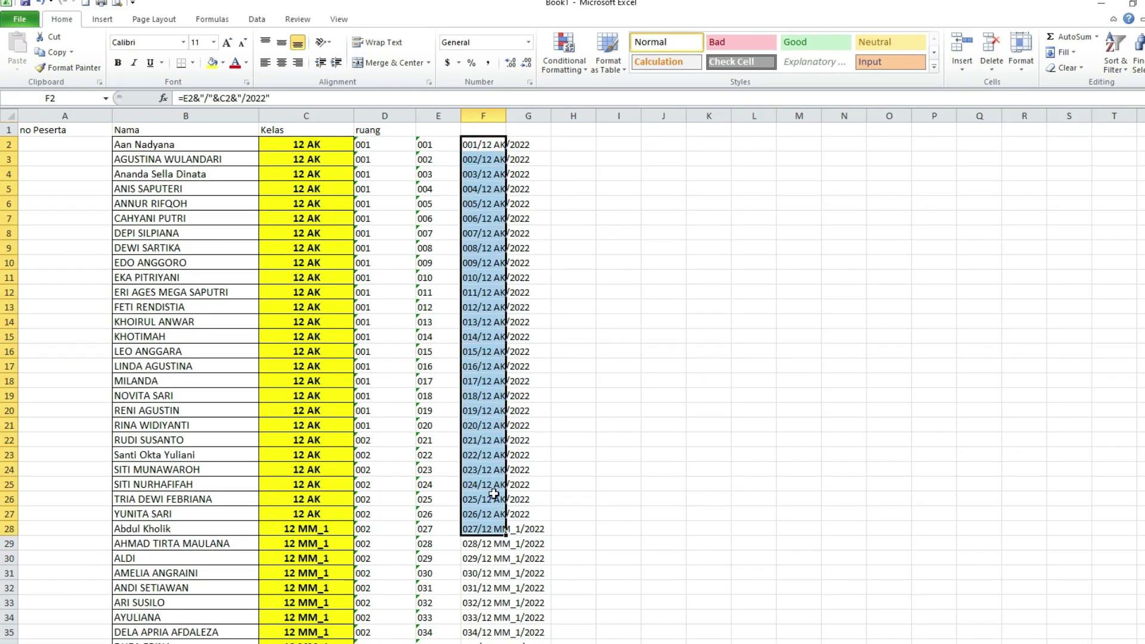
{"action": "left_click", "coordinate": [494, 357]}
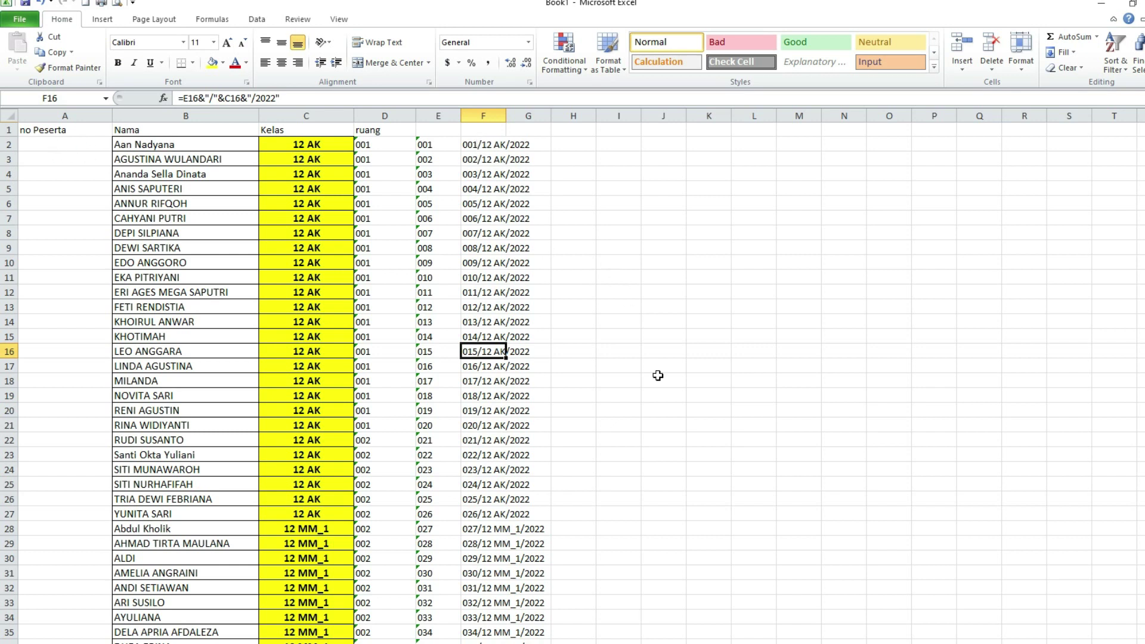
- Select the generated participant numbers in column F and copy them
{"action": "left_click", "coordinate": [478, 145]}
{"action": "left_click_drag", "start_coordinate": [478, 145], "coordinate": [480, 496]}
{"action": "scroll", "coordinate": [480, 497], "scroll_direction": "up", "scroll_amount": 5}
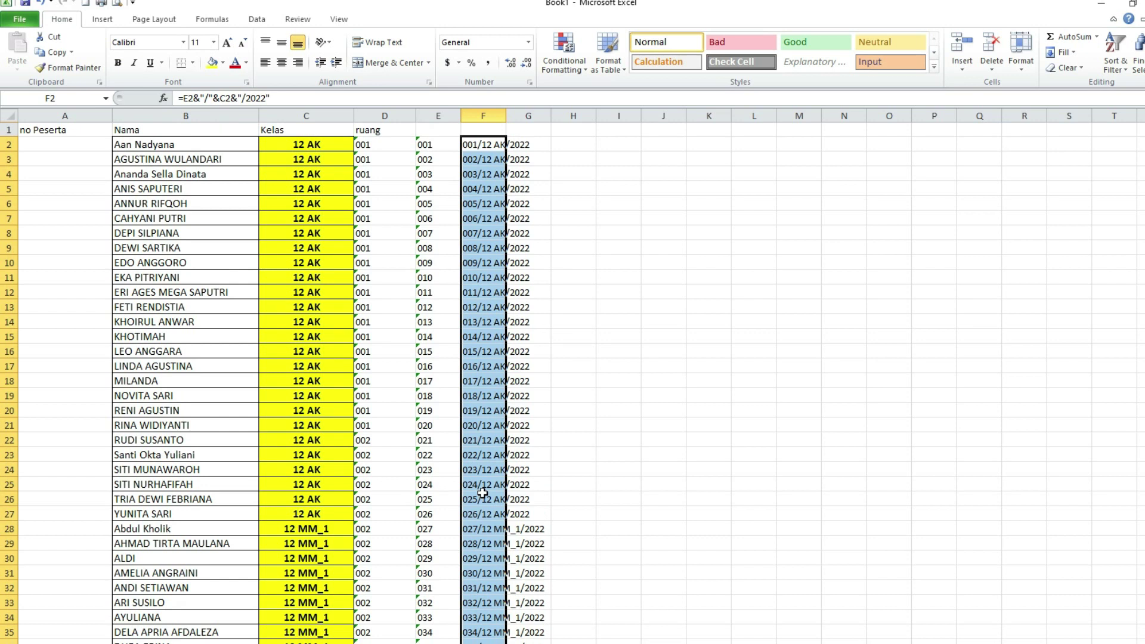
{"action": "left_click", "coordinate": [55, 54]}
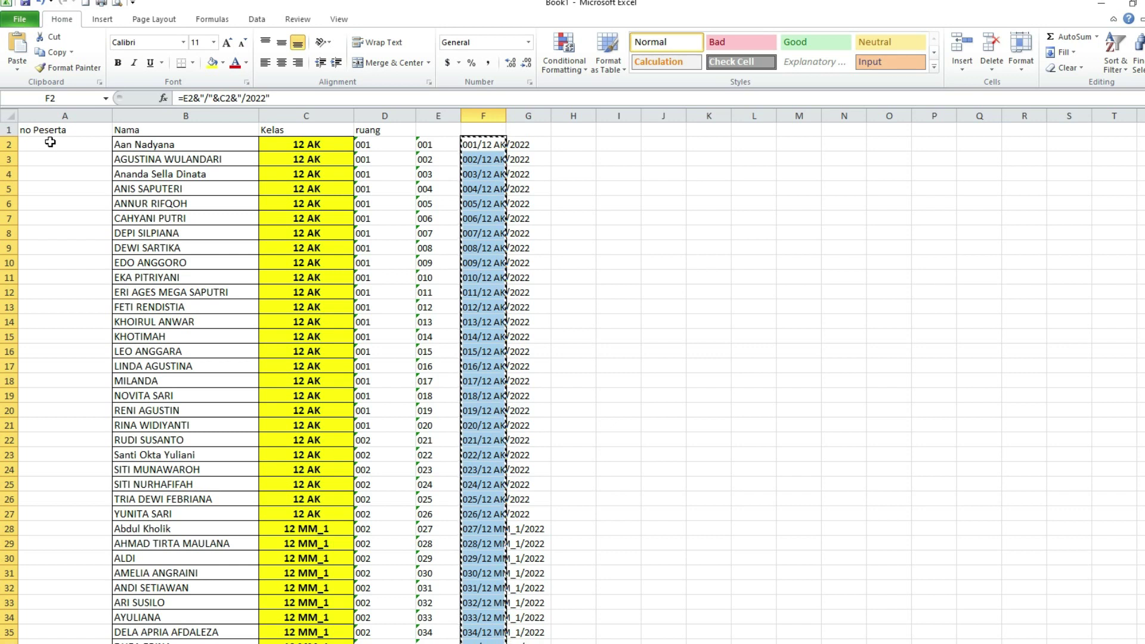
- Paste the copied cells into column A from A2, then clear the resulting #REF! errors
{"action": "left_click", "coordinate": [49, 147]}
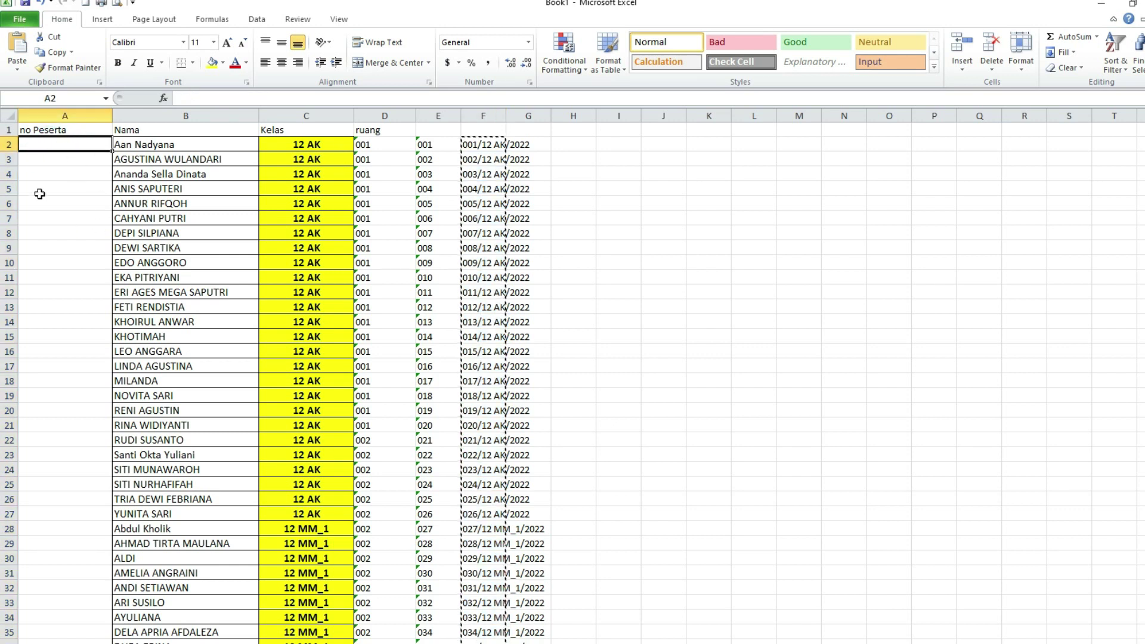
{"action": "left_click", "coordinate": [17, 71]}
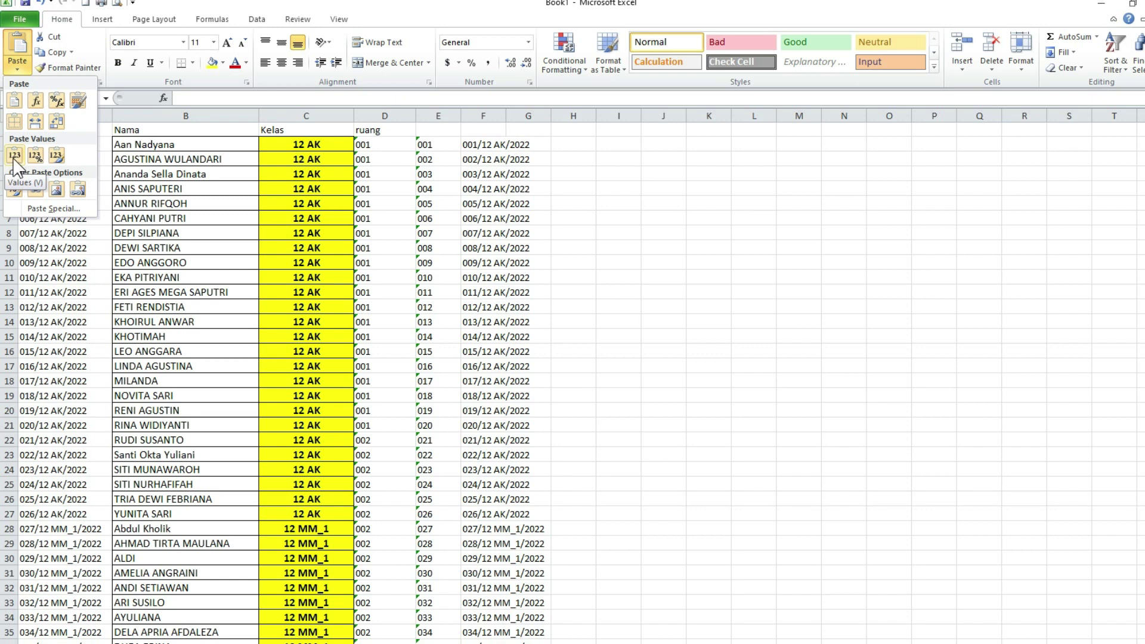
{"action": "left_click", "coordinate": [14, 103]}
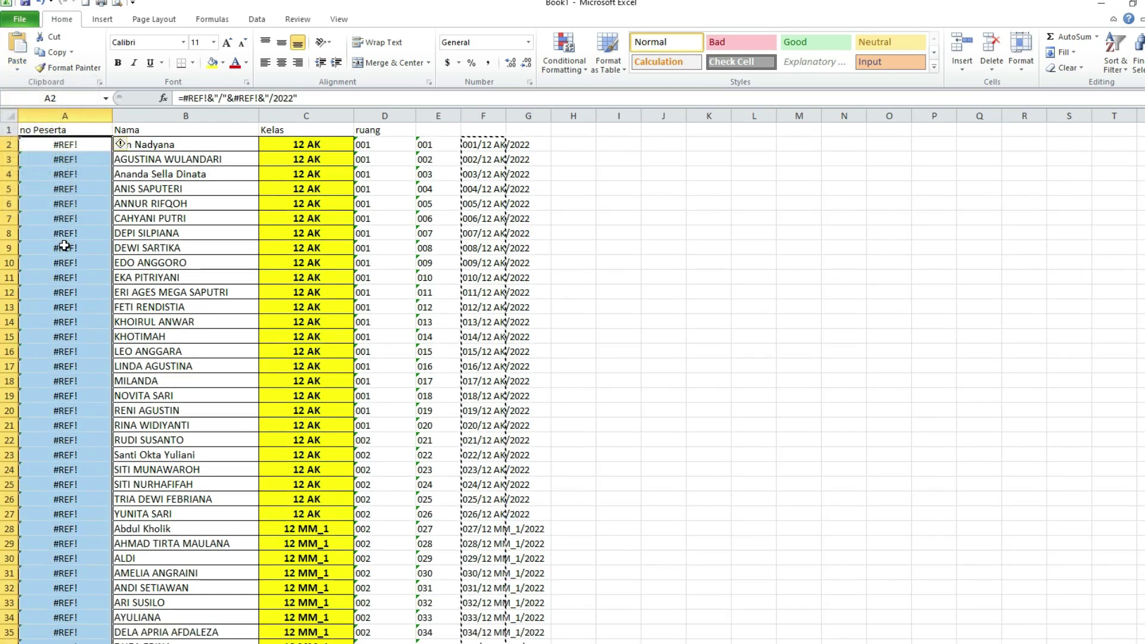
{"action": "key", "text": "Delete"}
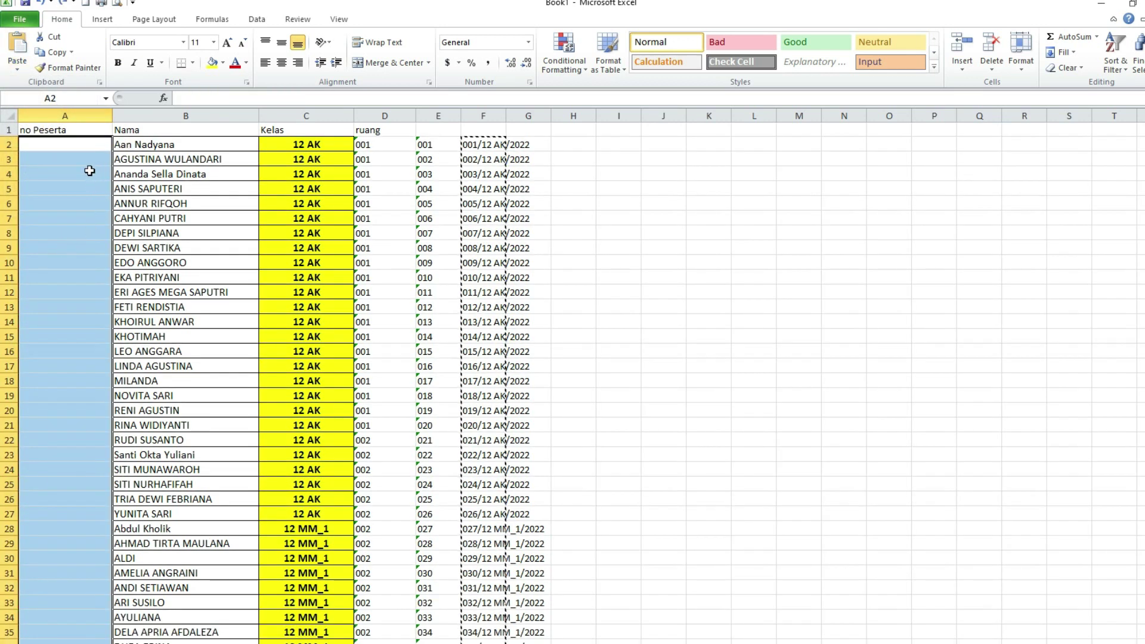
- Paste only the participant number values into A2, widen column A, and select helper column E
{"action": "left_click", "coordinate": [78, 149]}
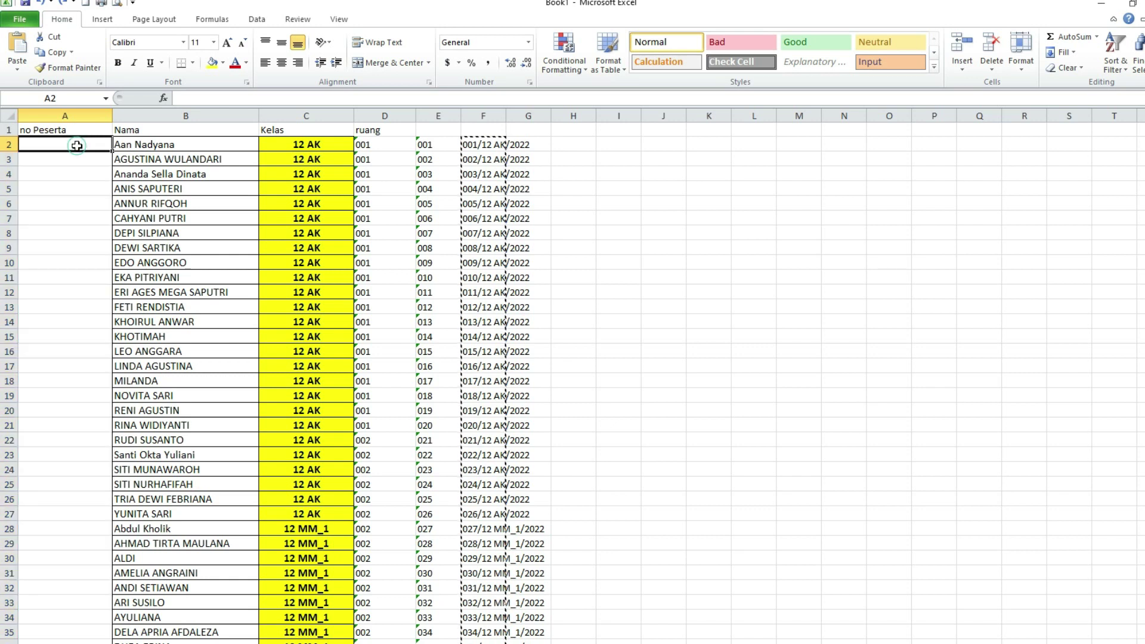
{"action": "left_click", "coordinate": [17, 71]}
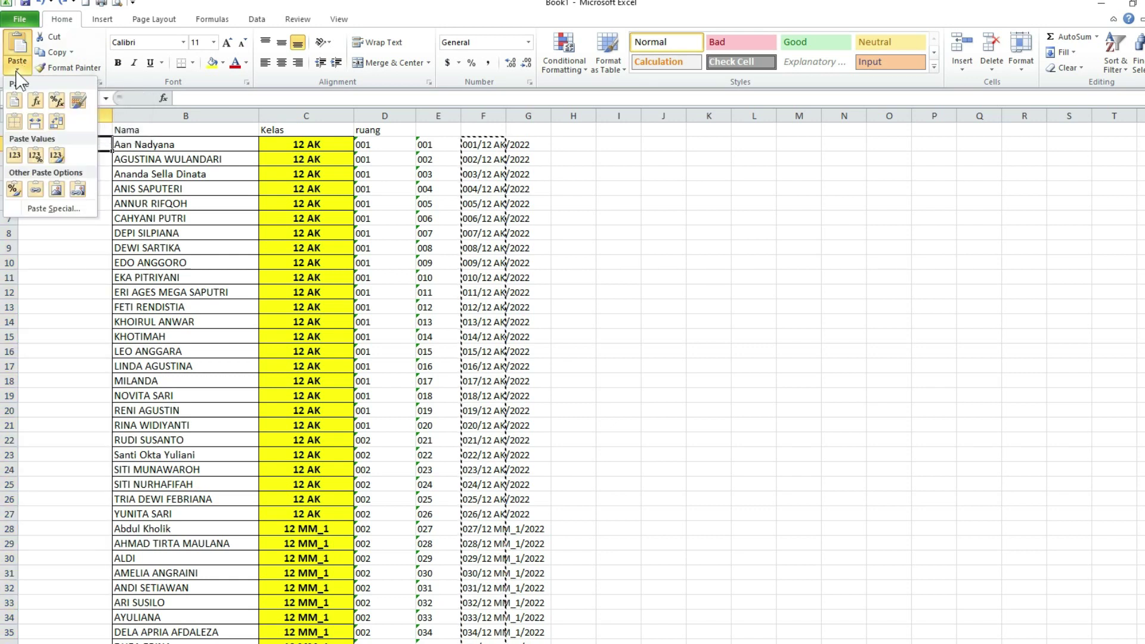
{"action": "left_click", "coordinate": [15, 156]}
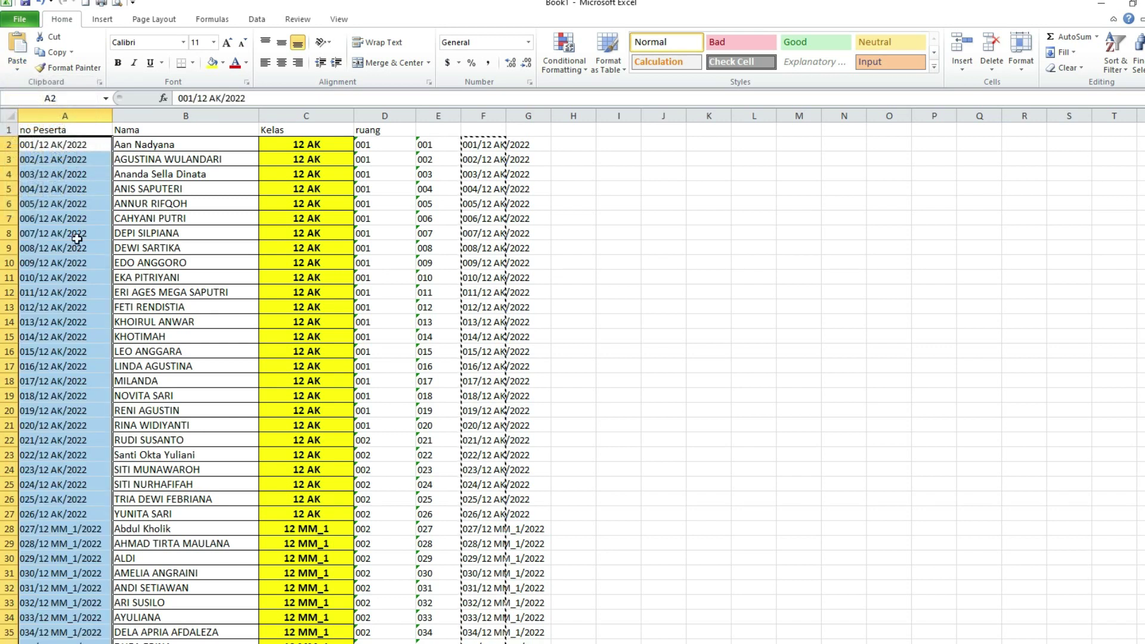
{"action": "left_click_drag", "start_coordinate": [77, 119], "coordinate": [111, 120]}
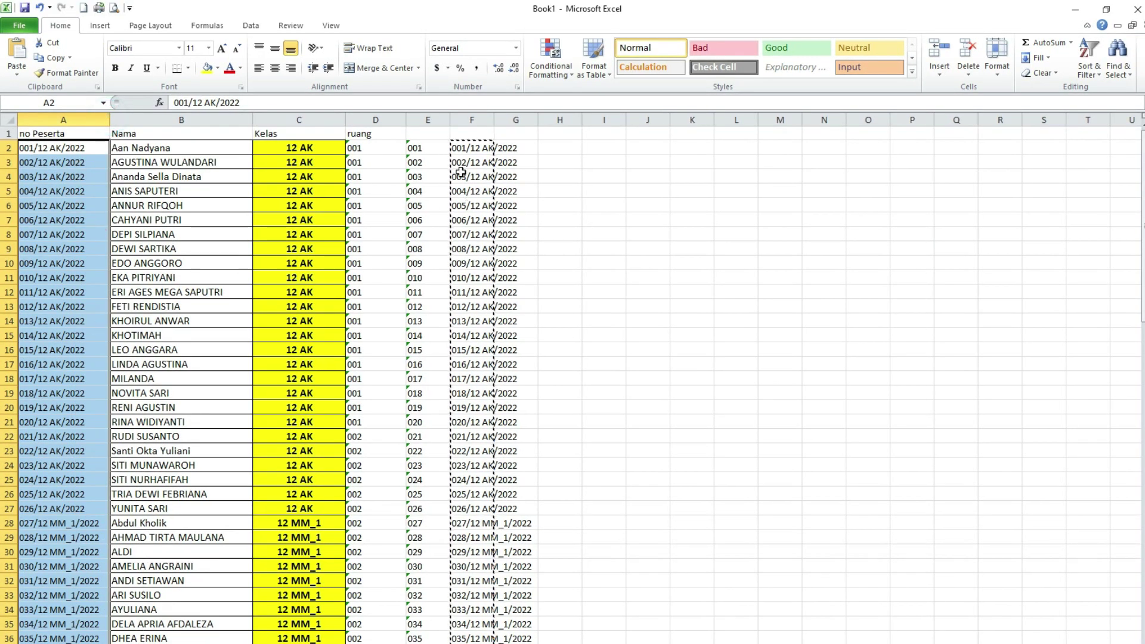
{"action": "left_click_drag", "start_coordinate": [430, 148], "coordinate": [443, 365]}
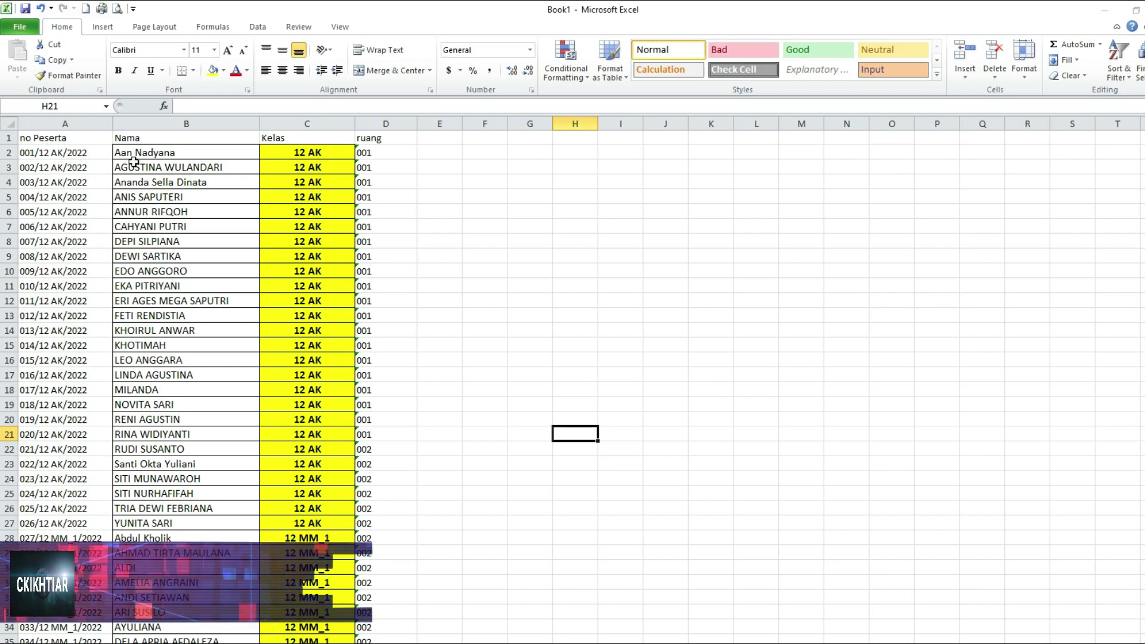
- Save the workbook with Ctrl+S into the Desktop folder under the name MASTER DATA PESERTA
{"action": "scroll", "coordinate": [420, 439], "scroll_direction": "down", "scroll_amount": 3}
{"action": "scroll", "coordinate": [420, 441], "scroll_direction": "up", "scroll_amount": 3}
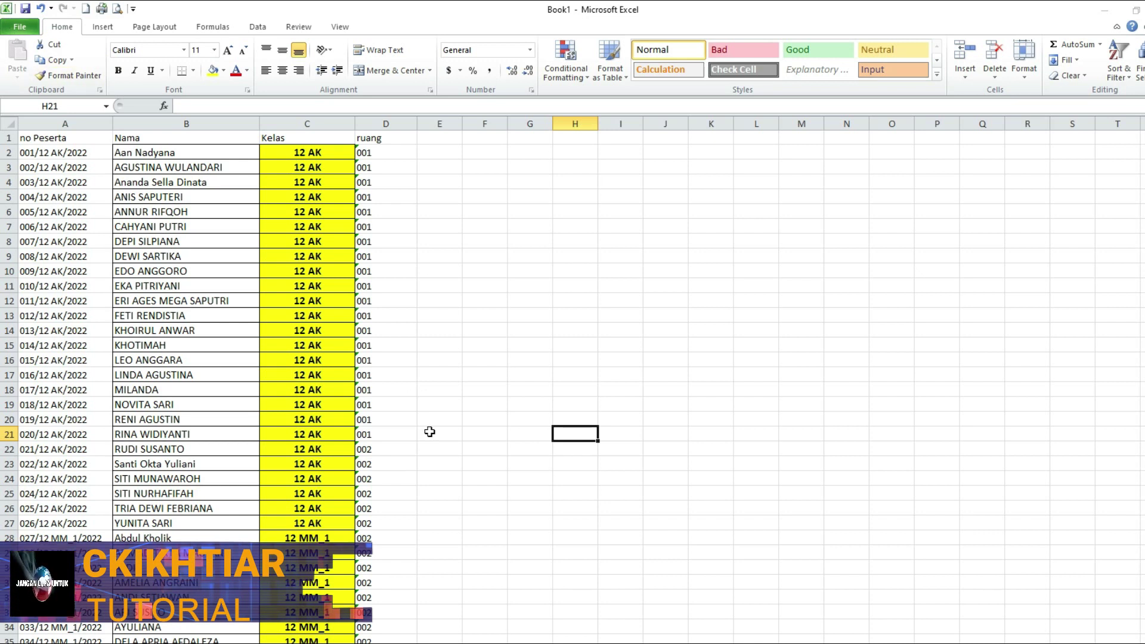
{"action": "left_click", "coordinate": [19, 26]}
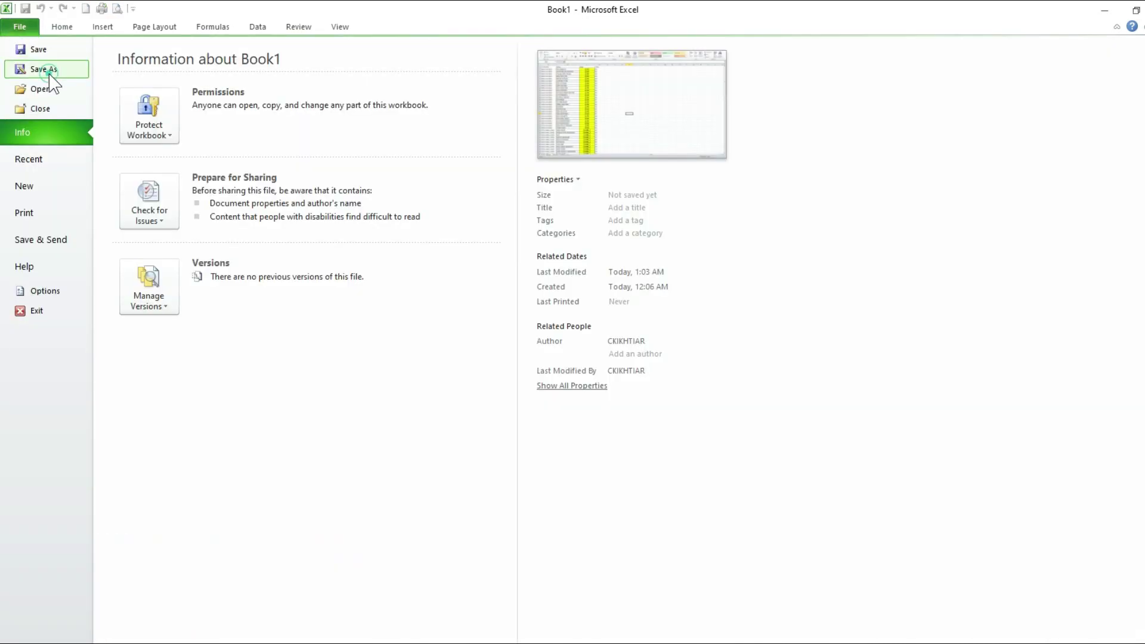
{"action": "key", "text": "Escape"}
{"action": "key", "text": "ctrl+s"}
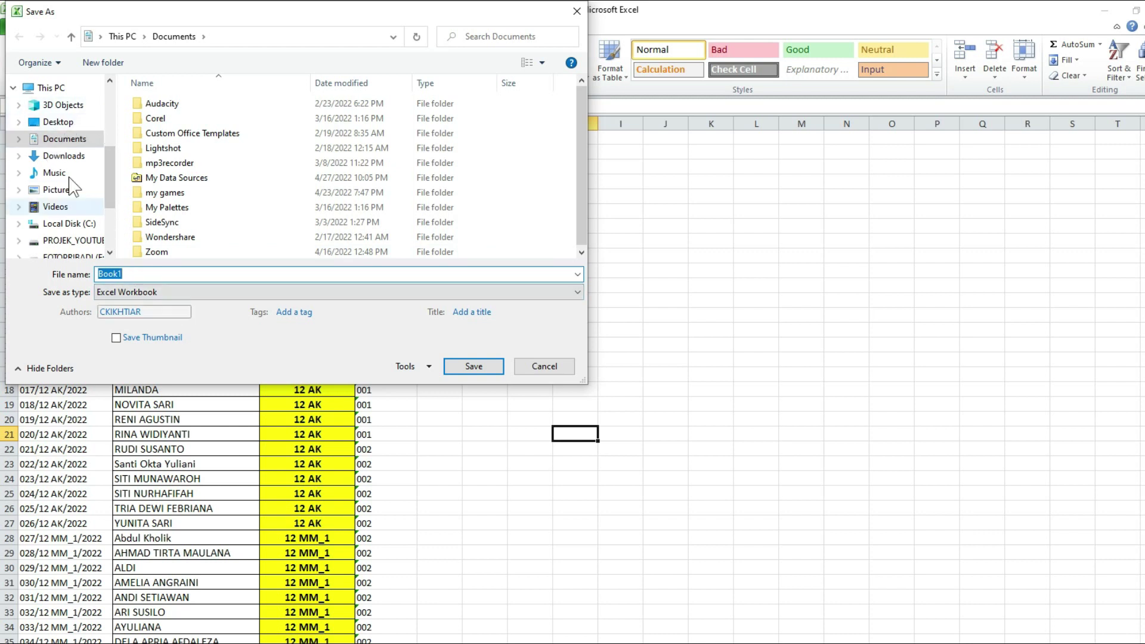
{"action": "left_click", "coordinate": [58, 122]}
{"action": "double_click", "coordinate": [149, 272]}
{"action": "type", "text": "MASTER DATA PES"}
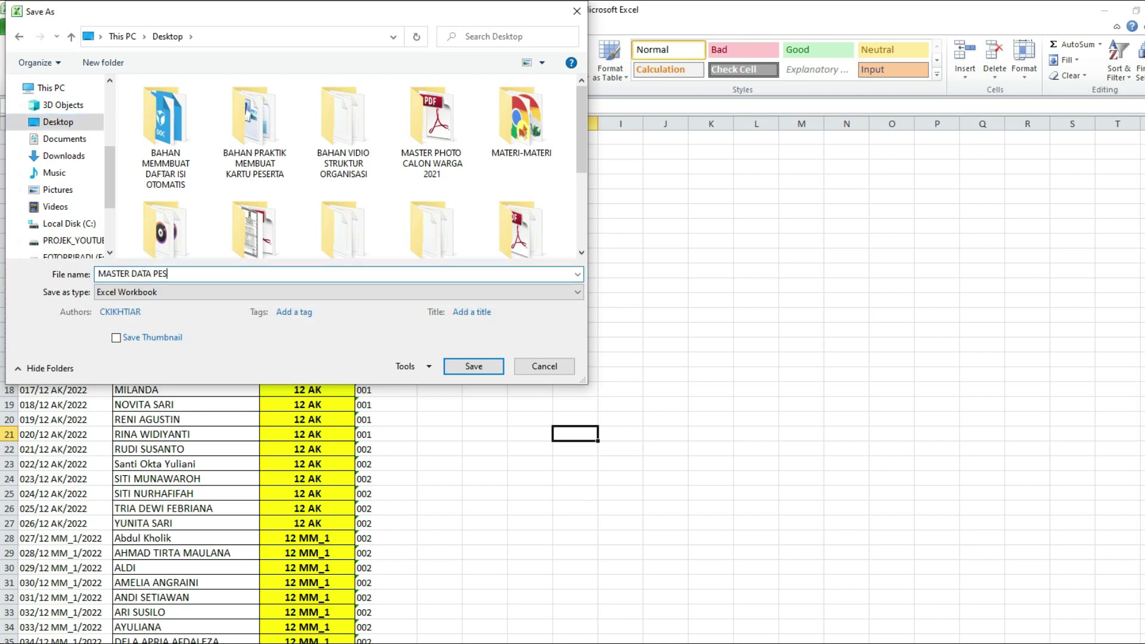
{"action": "left_click", "coordinate": [453, 376]}
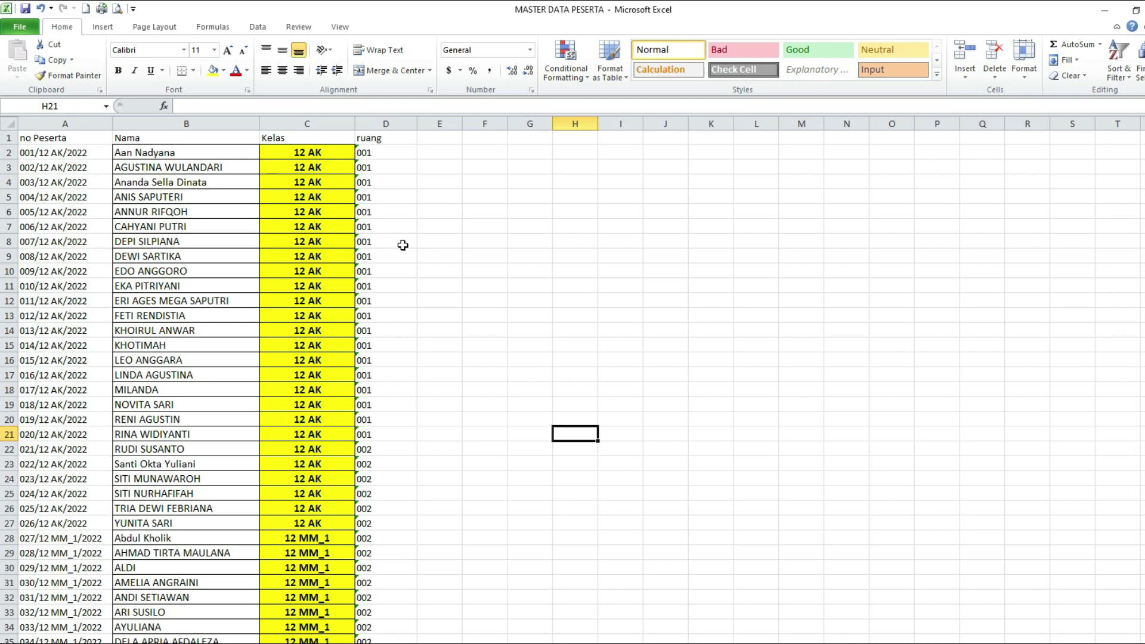
- Close the Excel window and look over the FORMAT KARTU PESERTA DI MS Word document
{"action": "double_click", "coordinate": [4, 11]}
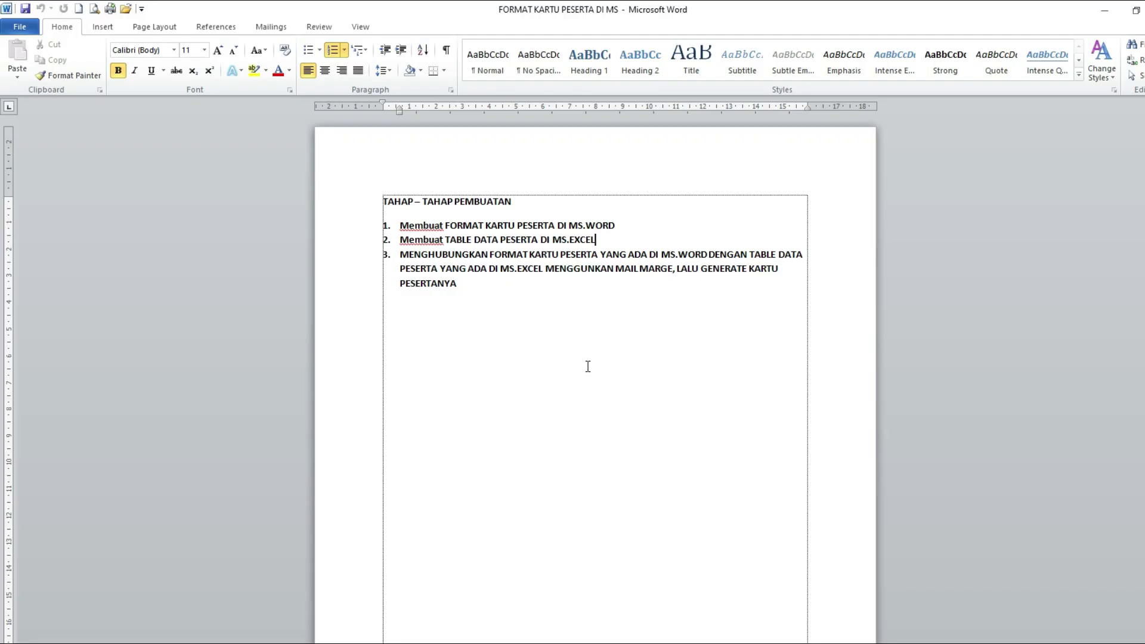
{"action": "scroll", "coordinate": [480, 334], "scroll_direction": "down", "scroll_amount": 3}
{"action": "scroll", "coordinate": [480, 334], "scroll_direction": "up", "scroll_amount": 3}
{"action": "scroll", "coordinate": [662, 460], "scroll_direction": "down", "scroll_amount": 3}
{"action": "scroll", "coordinate": [592, 427], "scroll_direction": "up", "scroll_amount": 3}
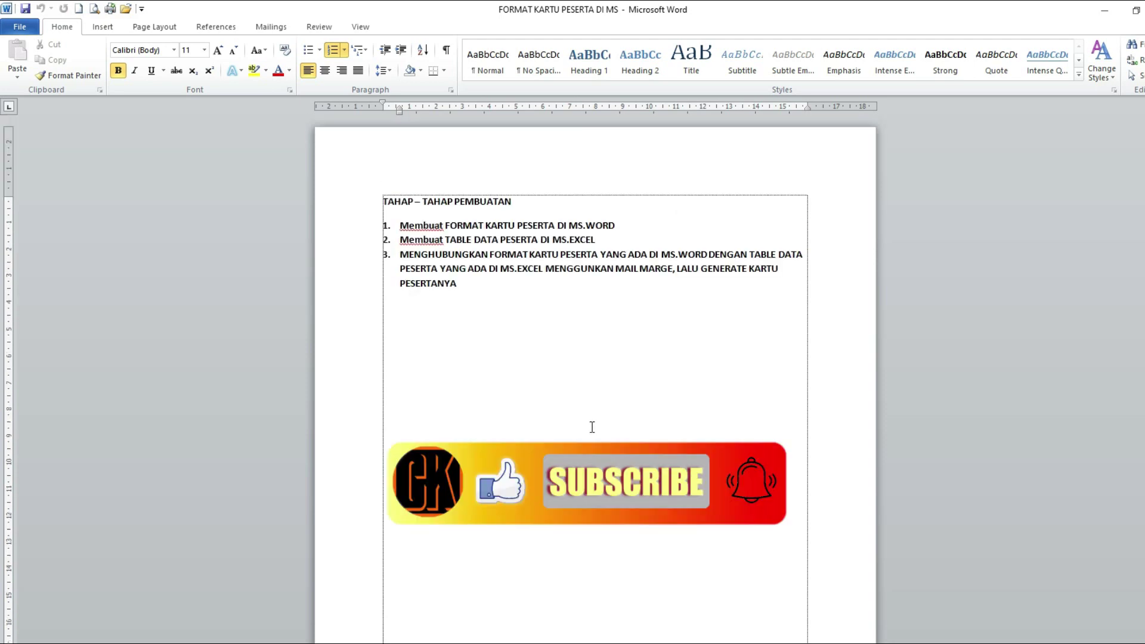
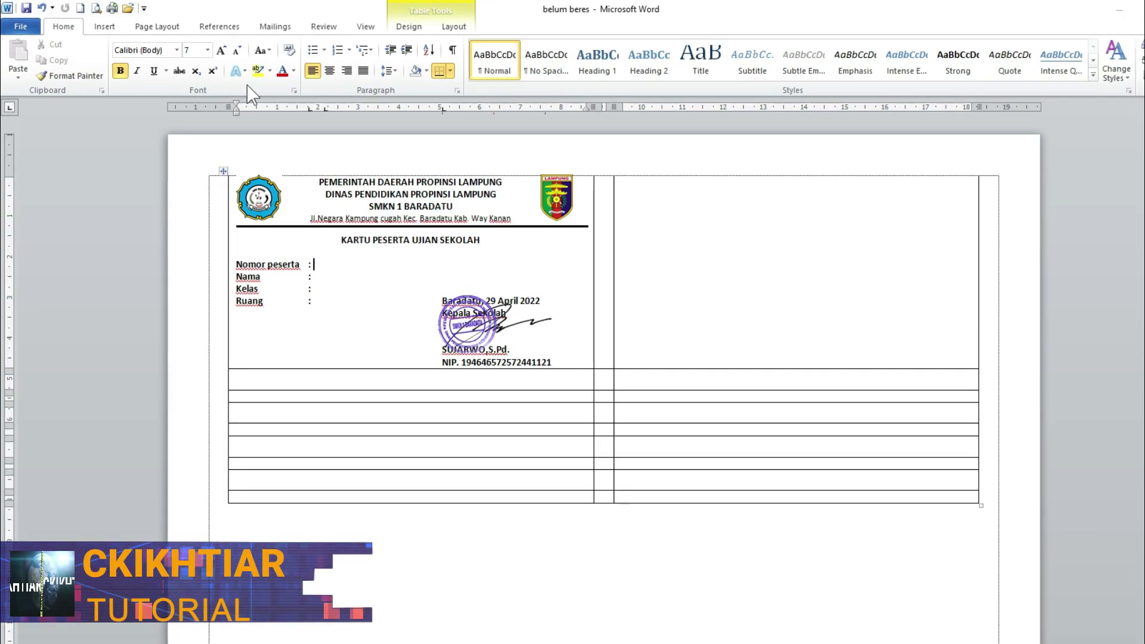
- From the Mailings tab, choose to use an existing list as the recipients
{"action": "left_click", "coordinate": [271, 29]}
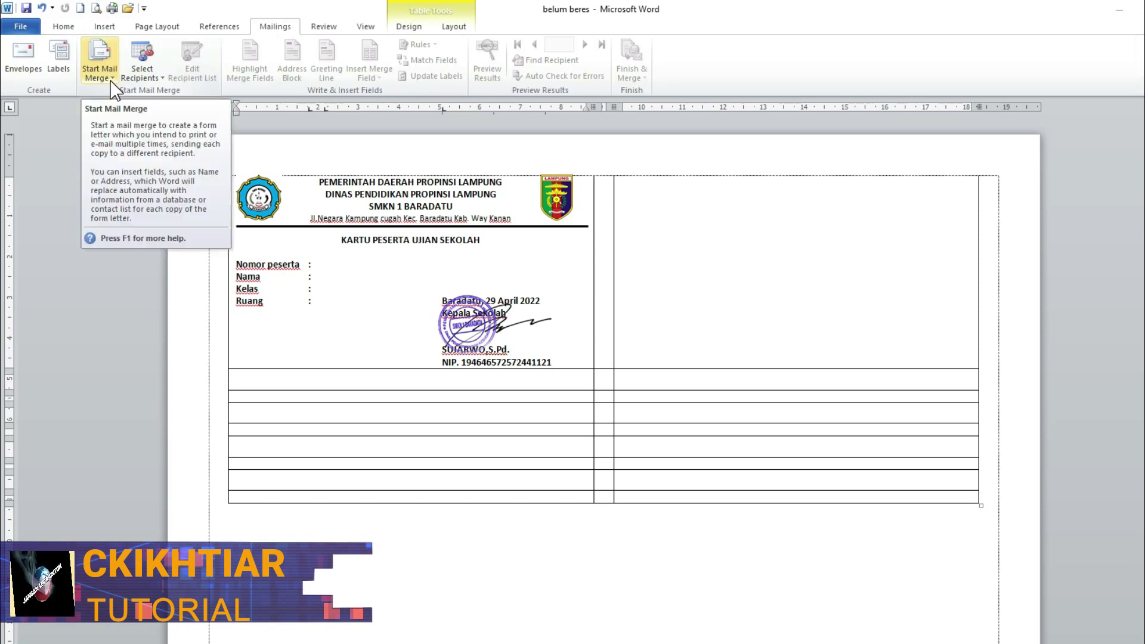
{"action": "left_click", "coordinate": [114, 82]}
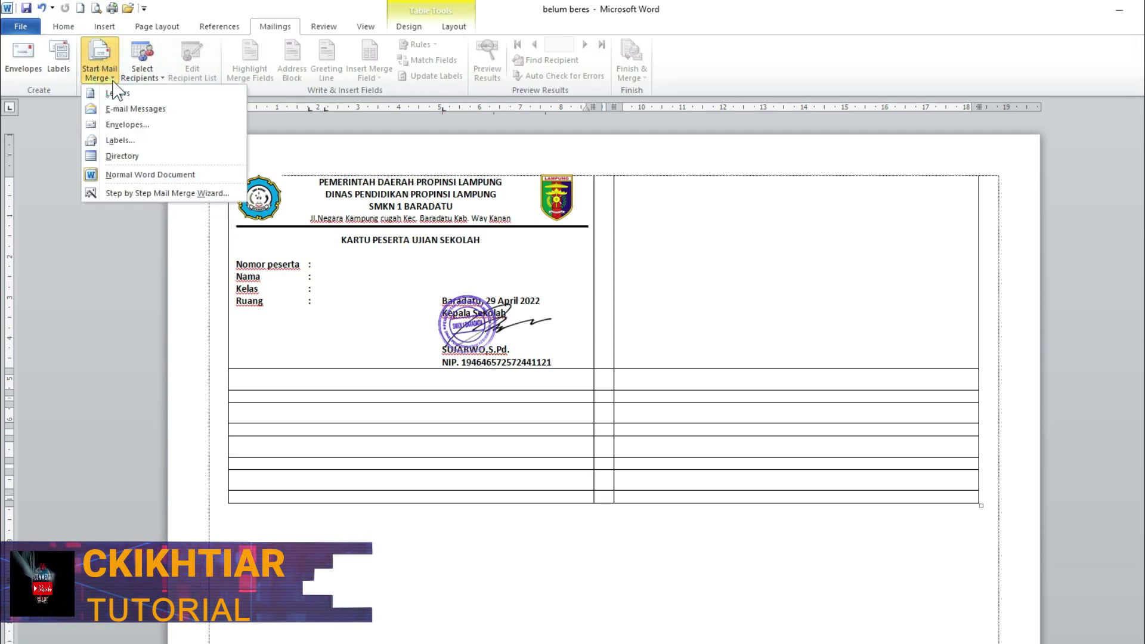
{"action": "key", "text": "Escape"}
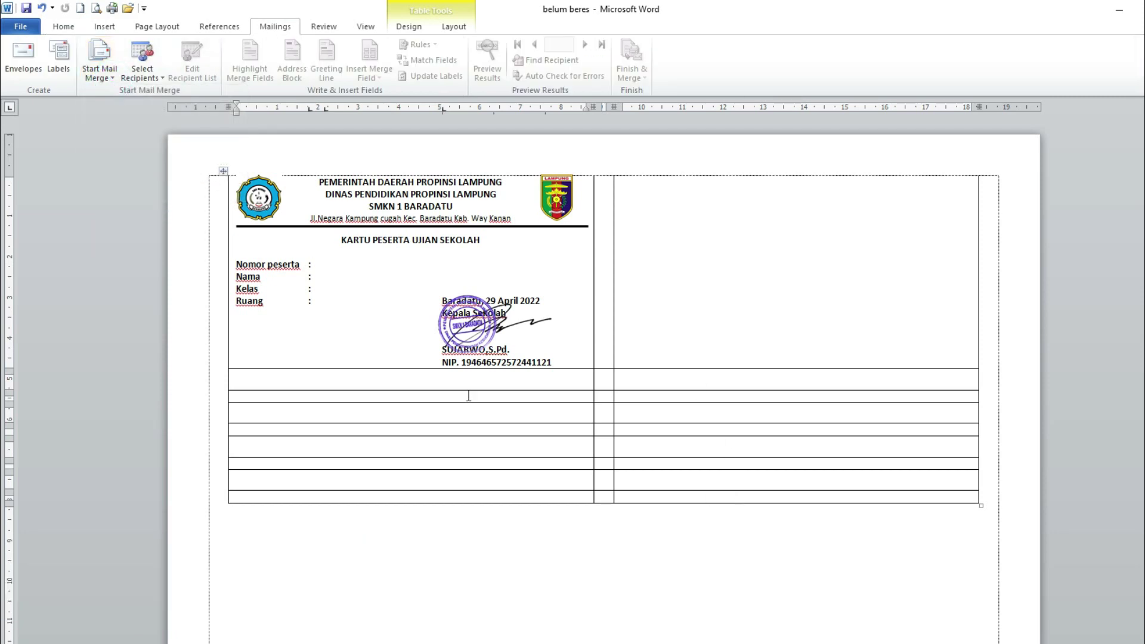
{"action": "left_click", "coordinate": [162, 79]}
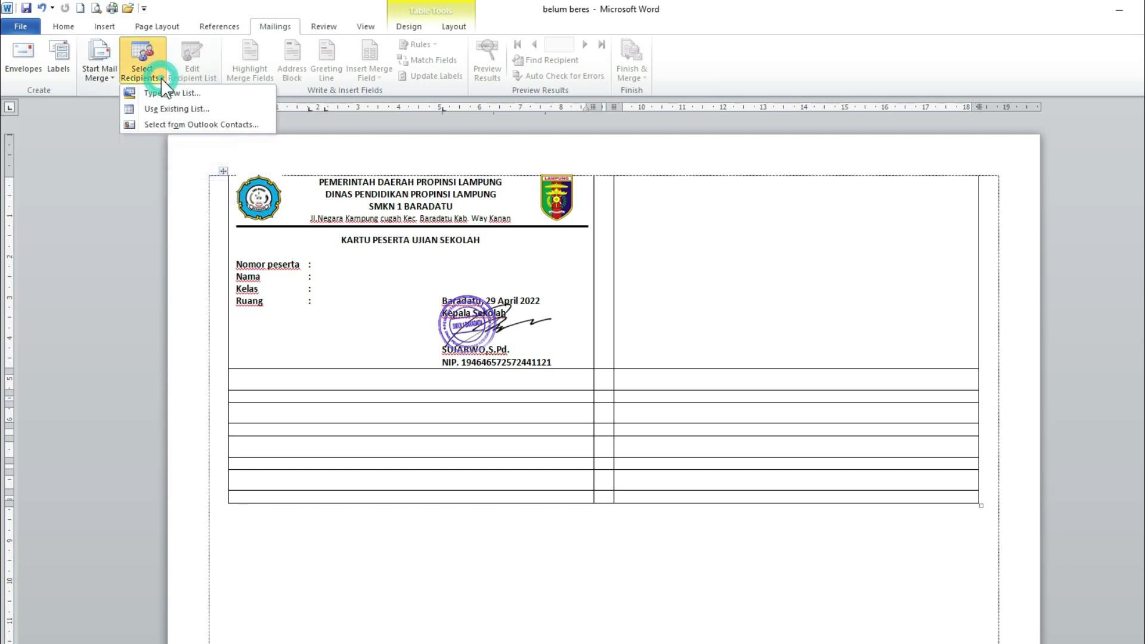
{"action": "left_click", "coordinate": [159, 110]}
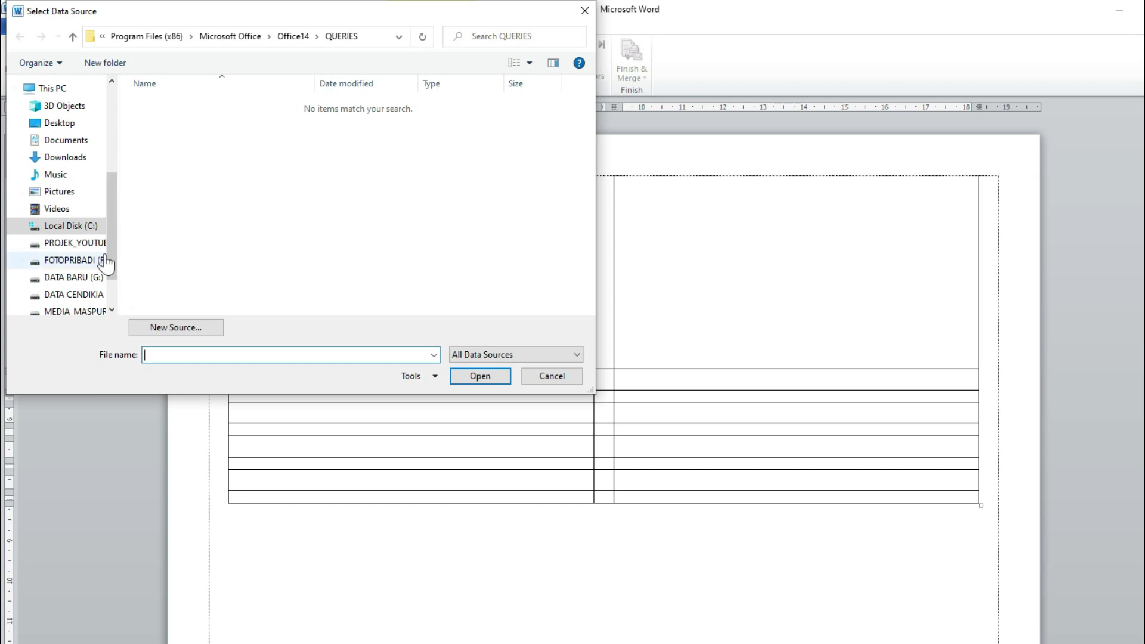
- Open MASTER DATA PESERTA from the Desktop and confirm Sheet1$ as the data table
{"action": "left_click", "coordinate": [95, 125]}
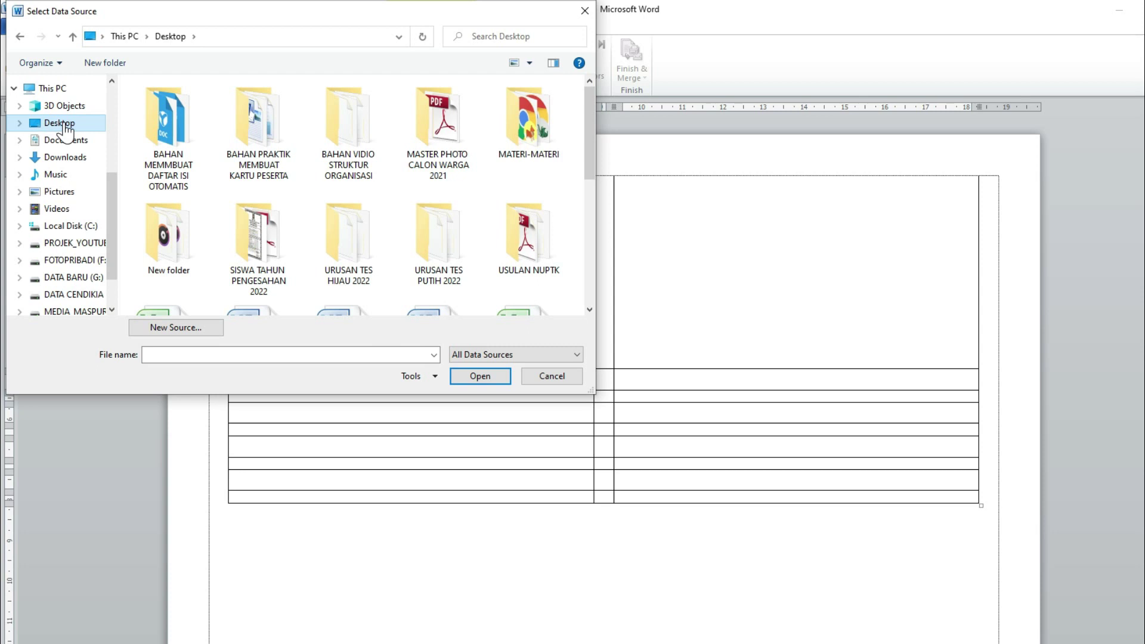
{"action": "scroll", "coordinate": [322, 263], "scroll_direction": "down", "scroll_amount": 3}
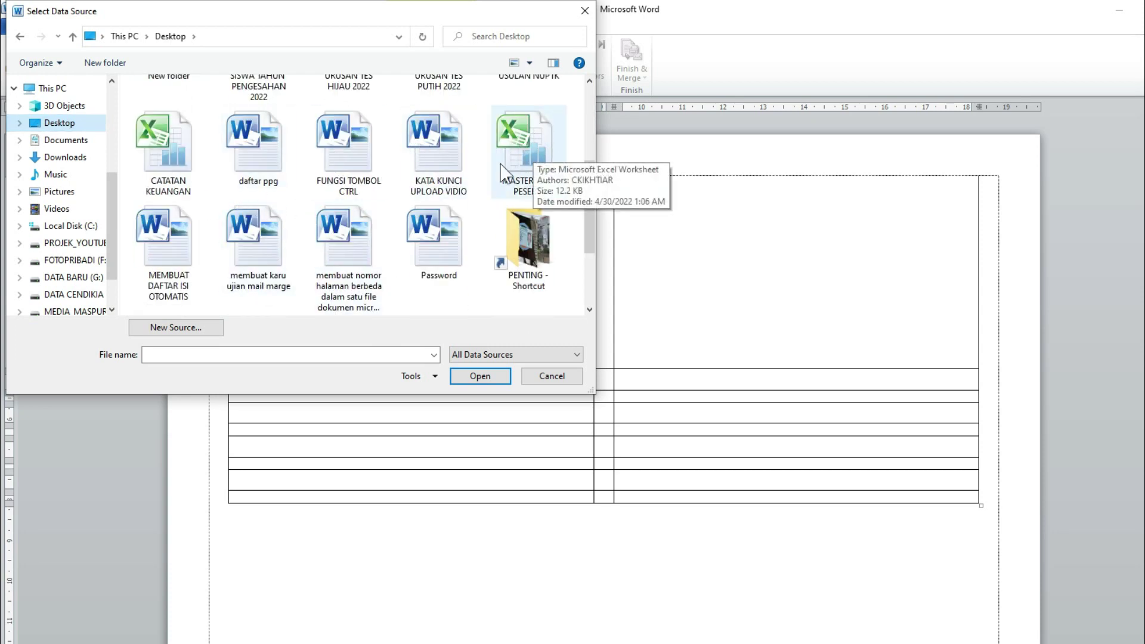
{"action": "left_click", "coordinate": [515, 135]}
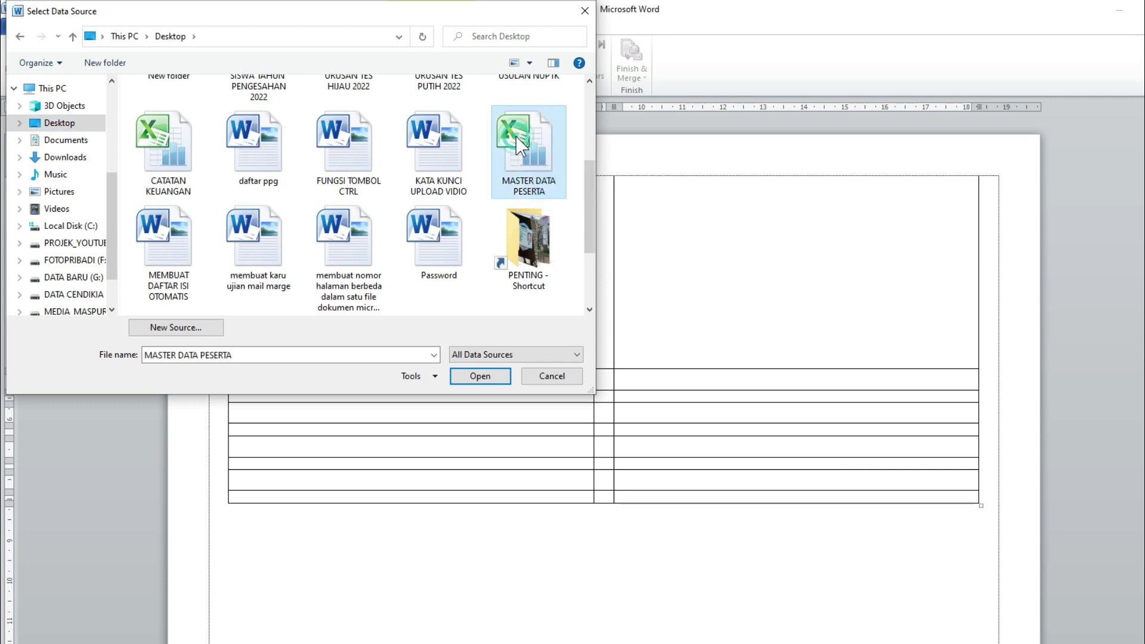
{"action": "left_click", "coordinate": [492, 379]}
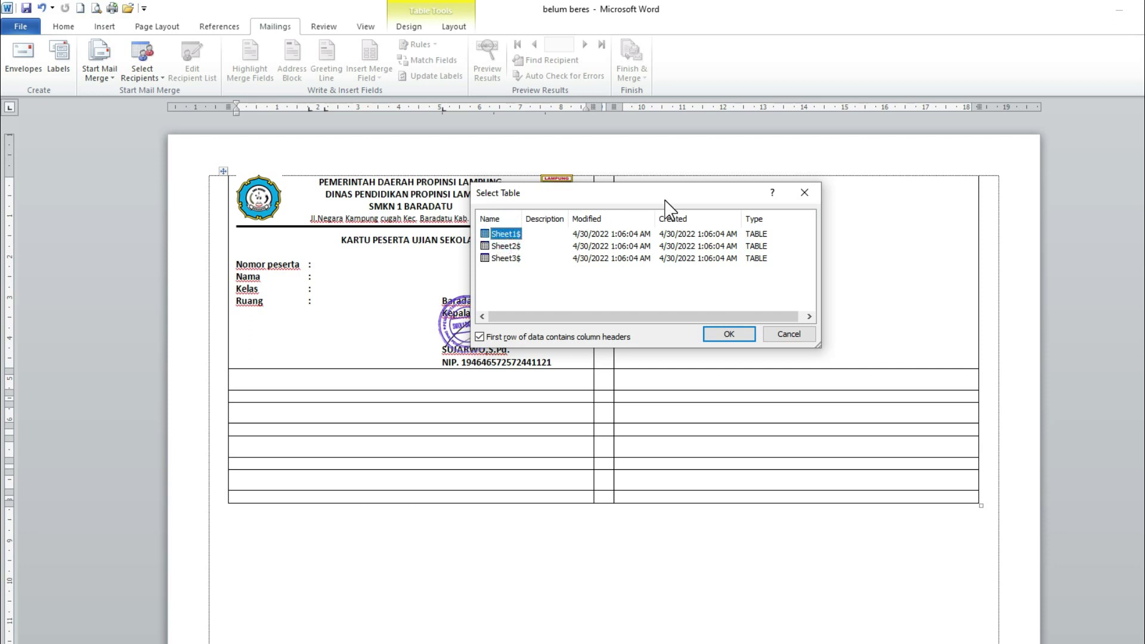
{"action": "left_click", "coordinate": [505, 247]}
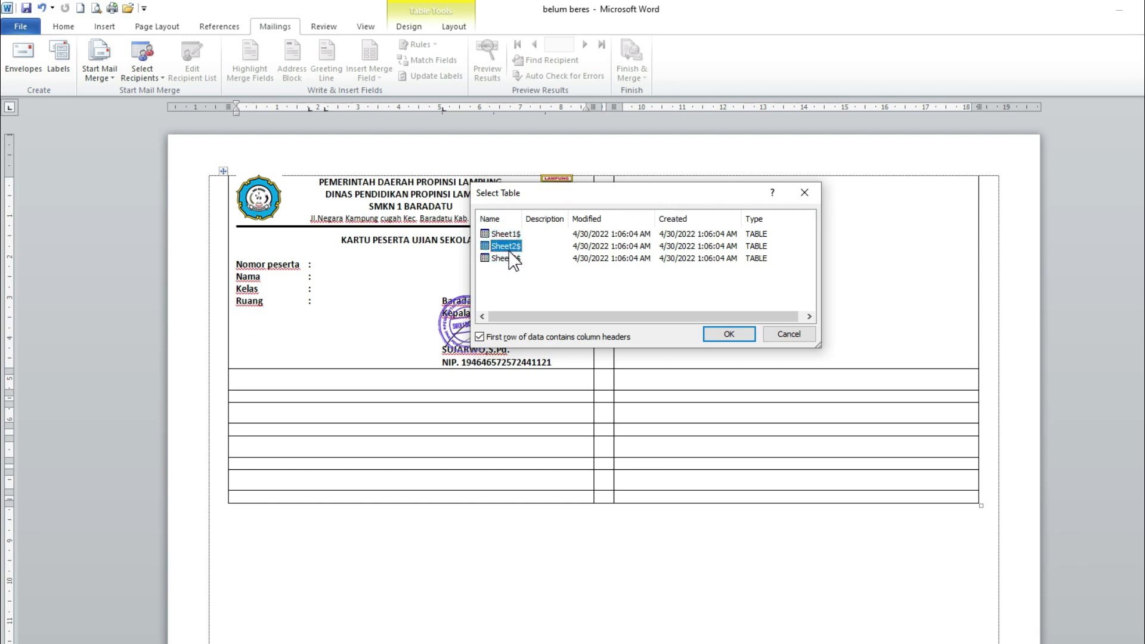
{"action": "left_click", "coordinate": [505, 234]}
{"action": "left_click_drag", "start_coordinate": [615, 195], "coordinate": [615, 169]}
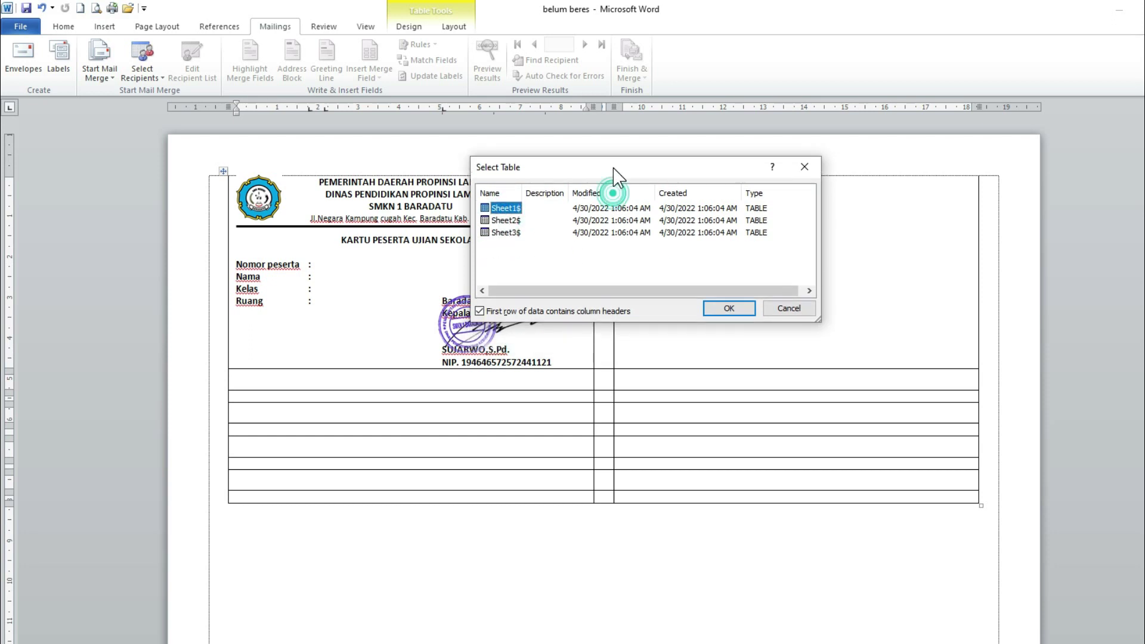
{"action": "left_click", "coordinate": [728, 309]}
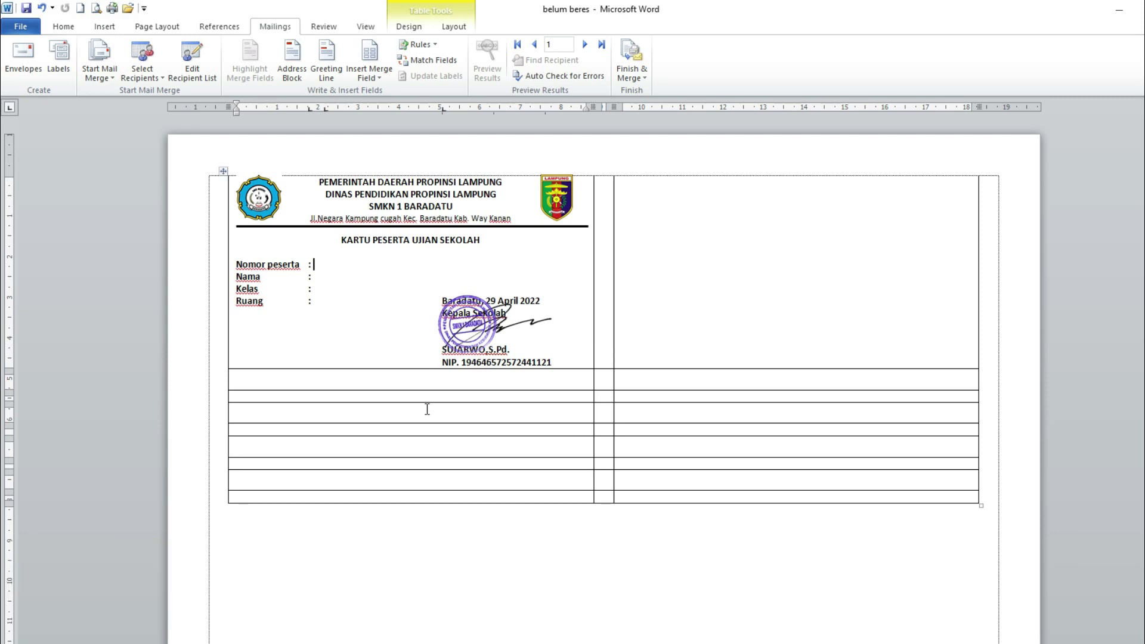
- Insert the no_Peserta and Nama merge fields after the Nomor peserta and Nama labels
{"action": "left_click", "coordinate": [379, 78]}
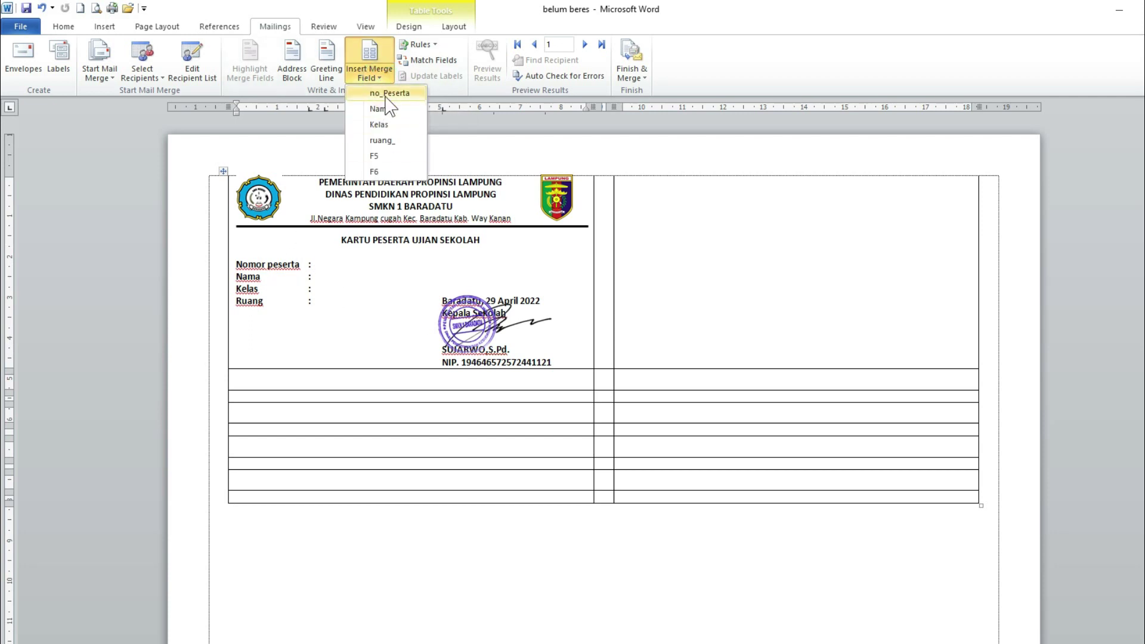
{"action": "left_click", "coordinate": [389, 94]}
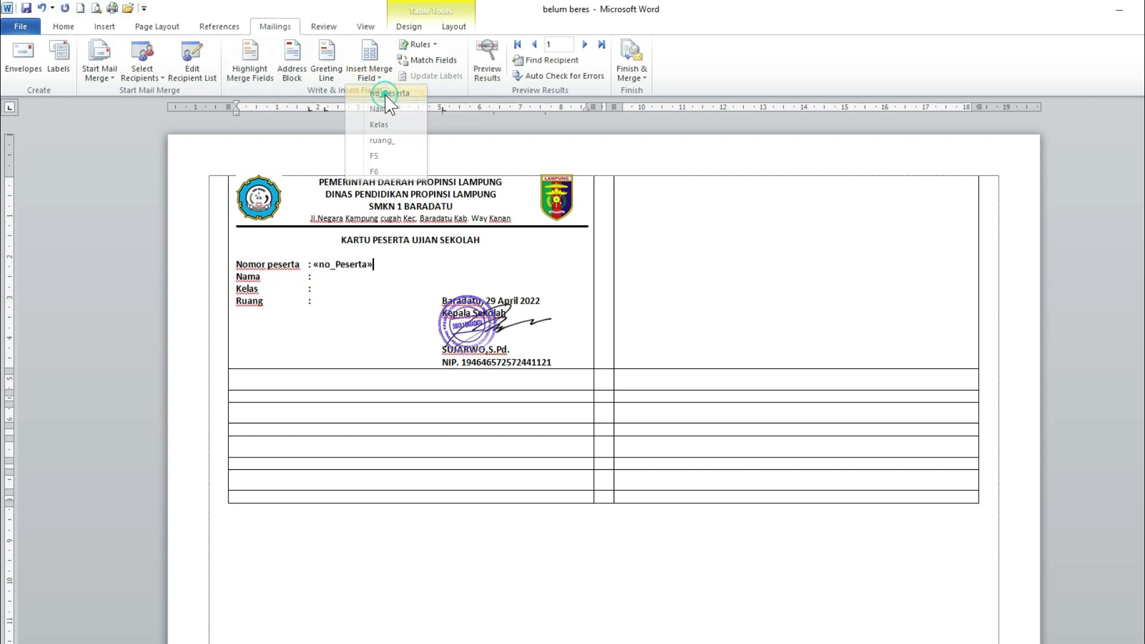
{"action": "left_click", "coordinate": [319, 278]}
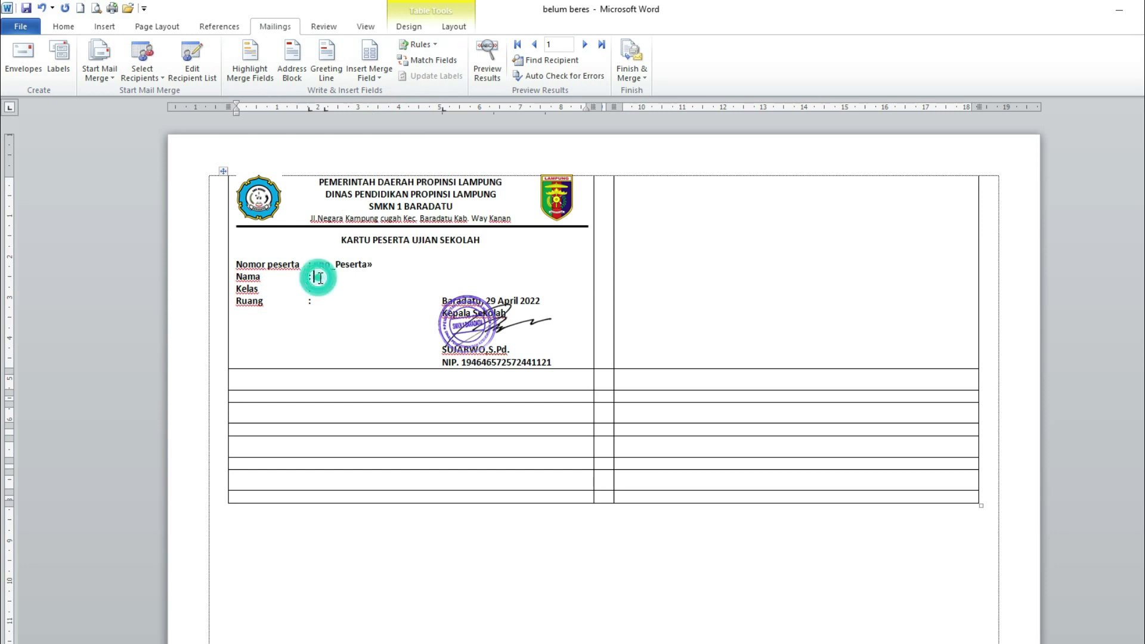
{"action": "left_click", "coordinate": [380, 79]}
{"action": "left_click", "coordinate": [381, 109]}
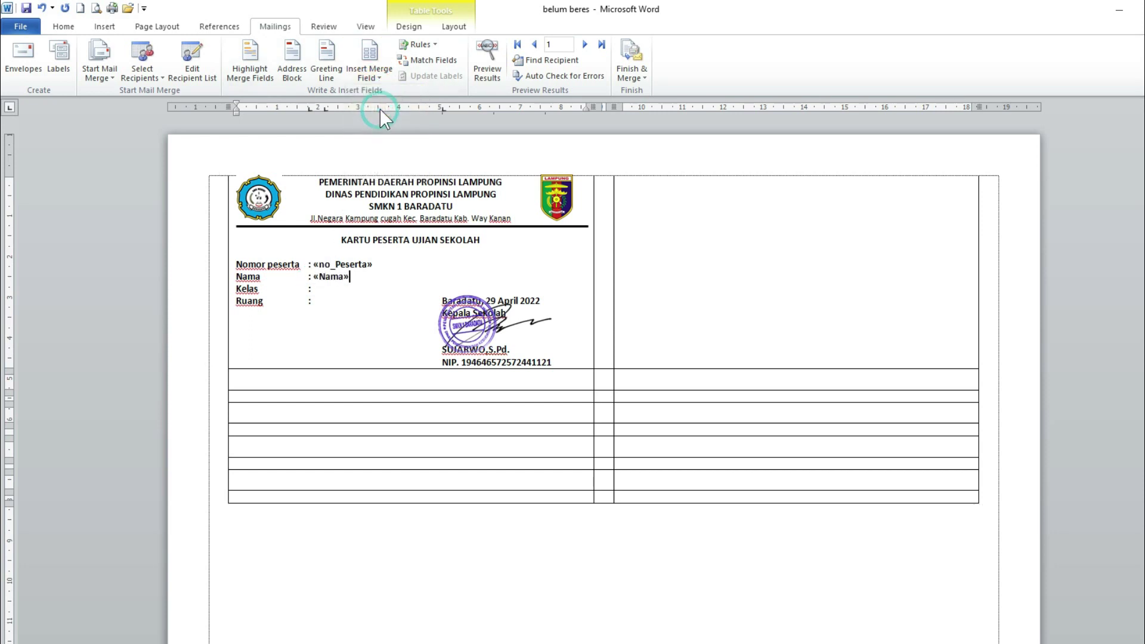
- Add the Kelas and ruang_ fields, then toggle Preview Results on and back off
{"action": "left_click", "coordinate": [316, 290]}
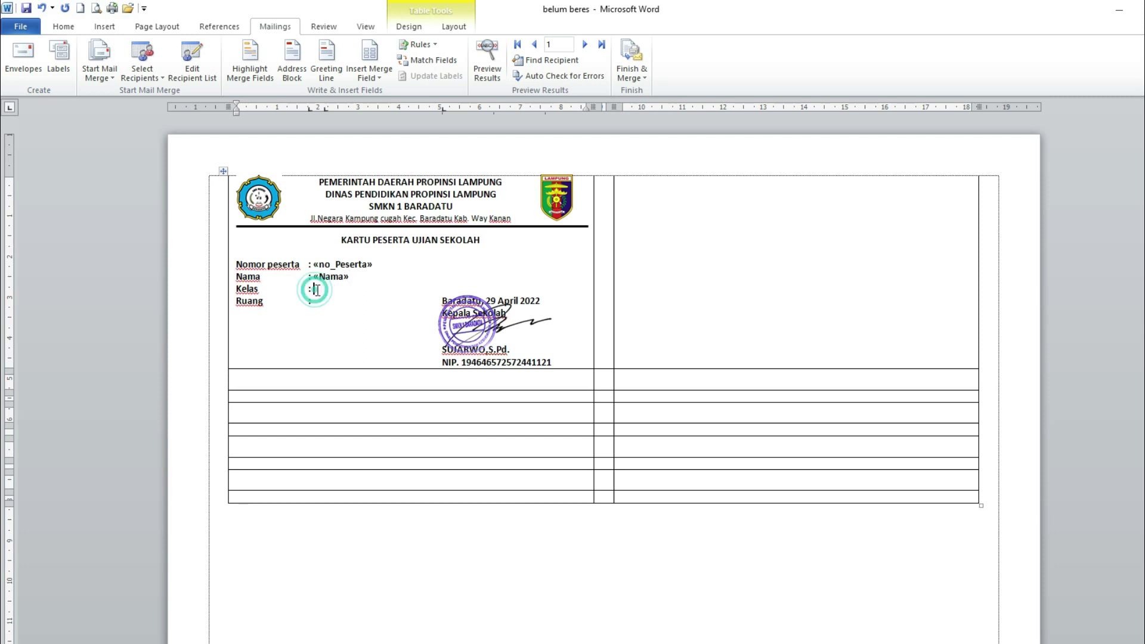
{"action": "left_click", "coordinate": [376, 69]}
{"action": "left_click", "coordinate": [386, 126]}
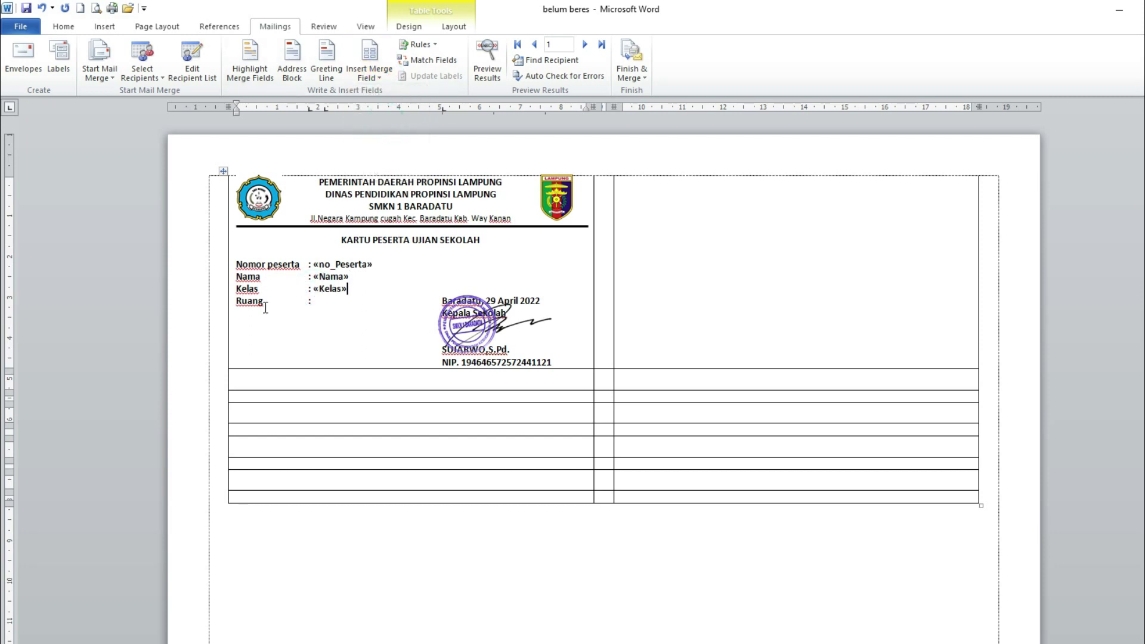
{"action": "left_click", "coordinate": [323, 302]}
{"action": "left_click", "coordinate": [315, 302]}
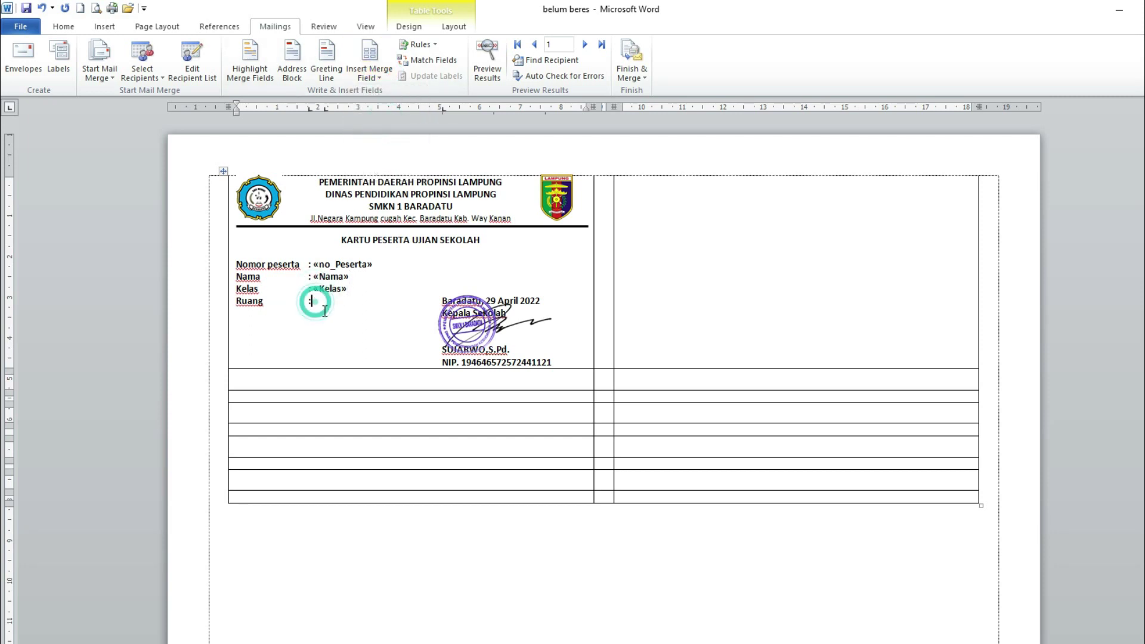
{"action": "left_click", "coordinate": [376, 70]}
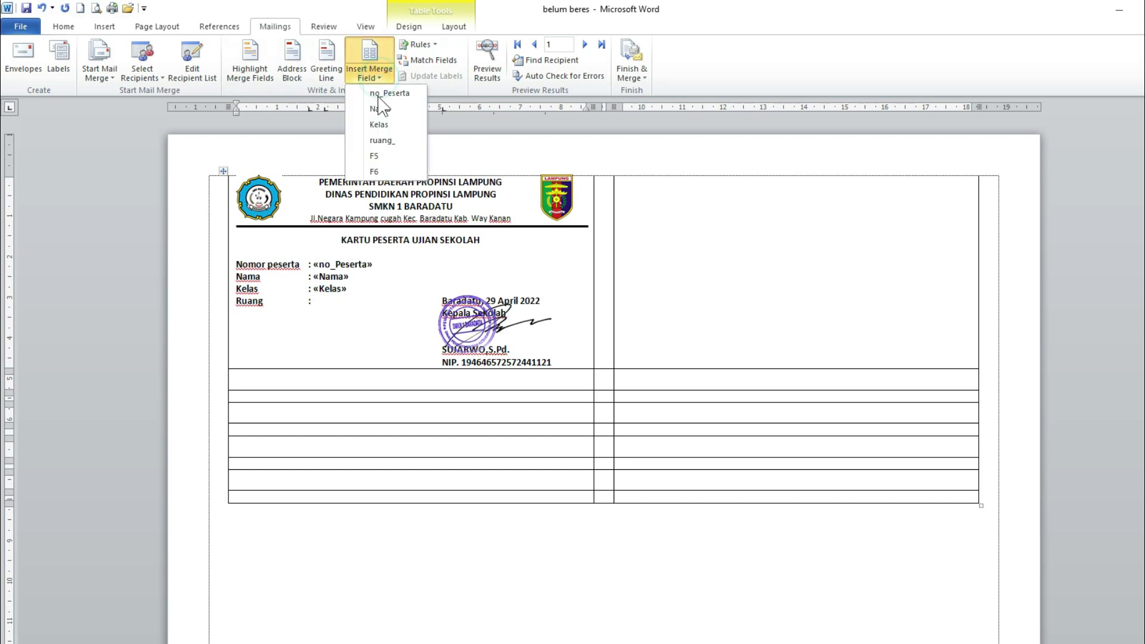
{"action": "left_click", "coordinate": [382, 141]}
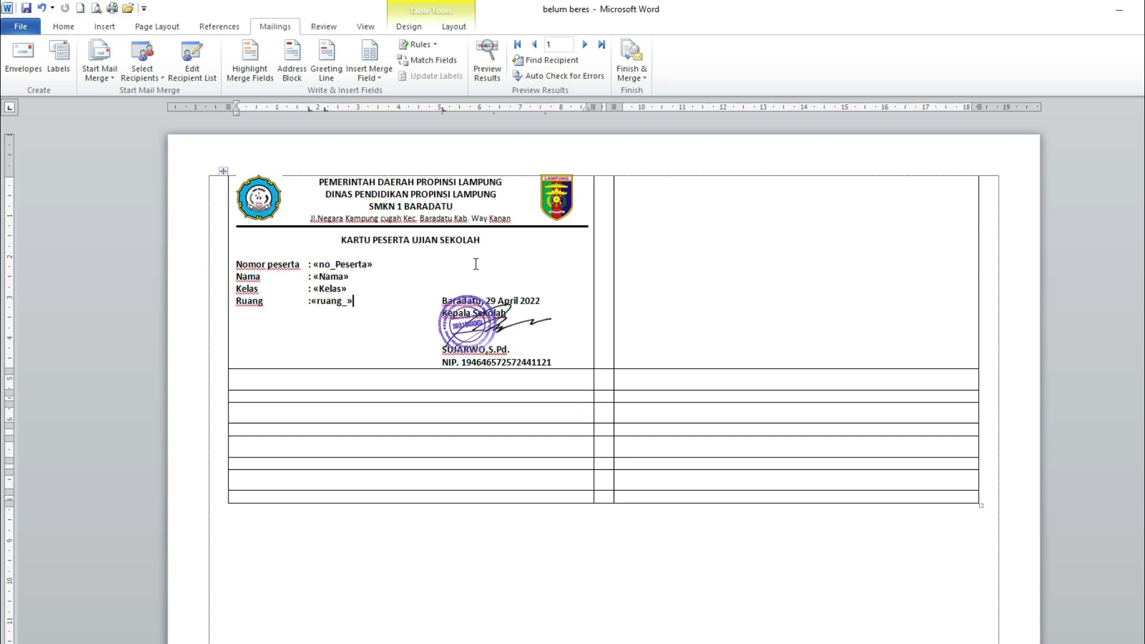
{"action": "left_click", "coordinate": [489, 70]}
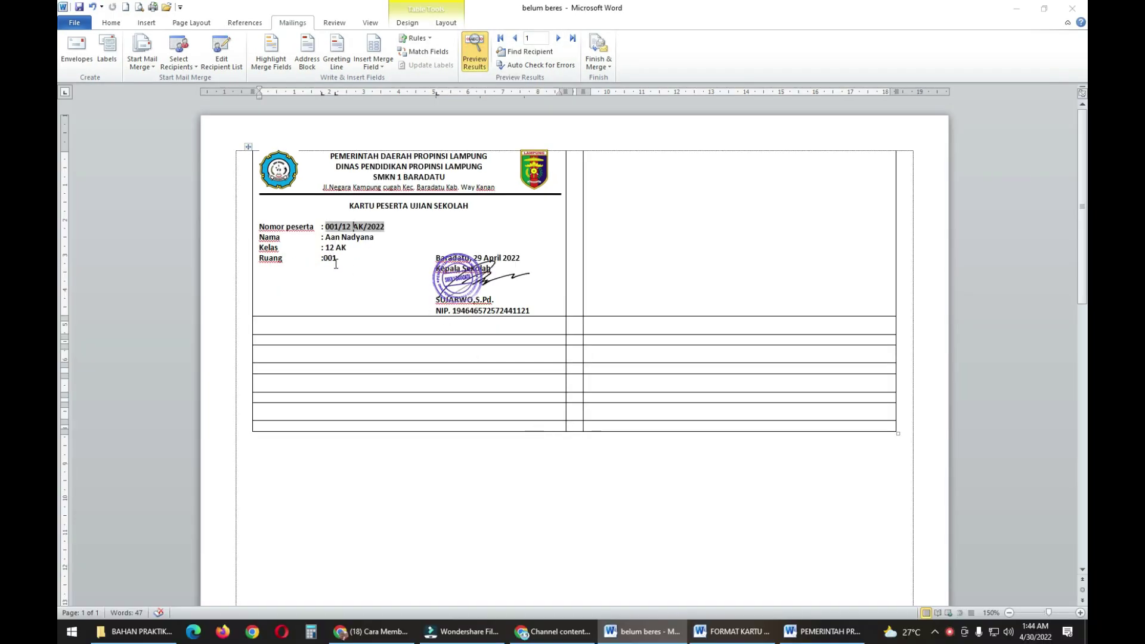
{"action": "left_click", "coordinate": [475, 60]}
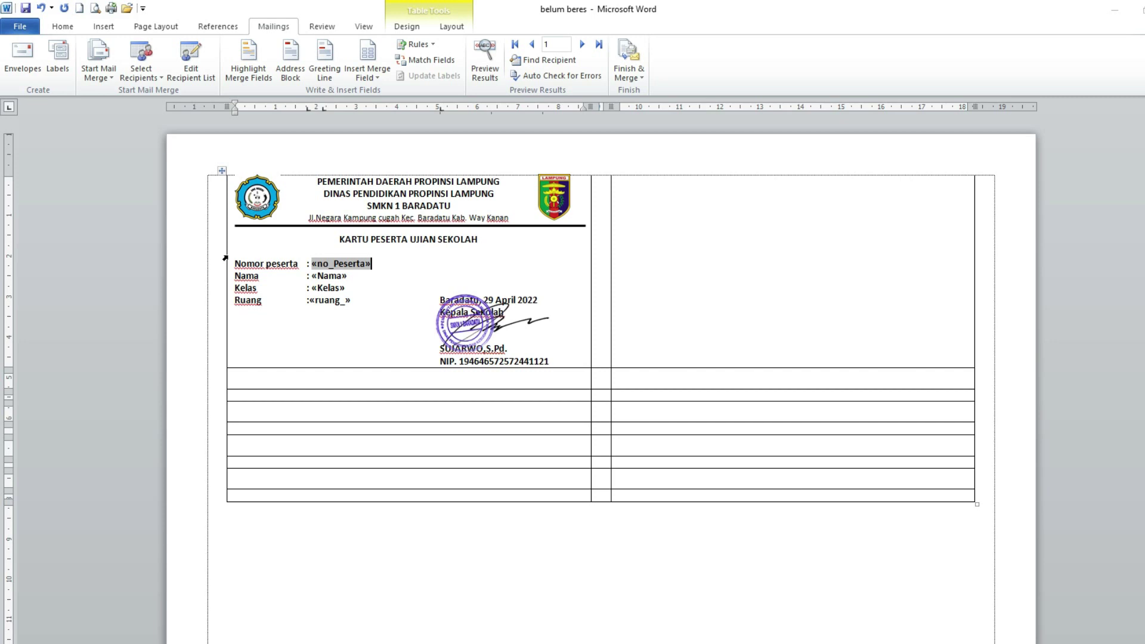
- Copy the left exam card and paste it into the empty right-hand cell
{"action": "left_click", "coordinate": [225, 258]}
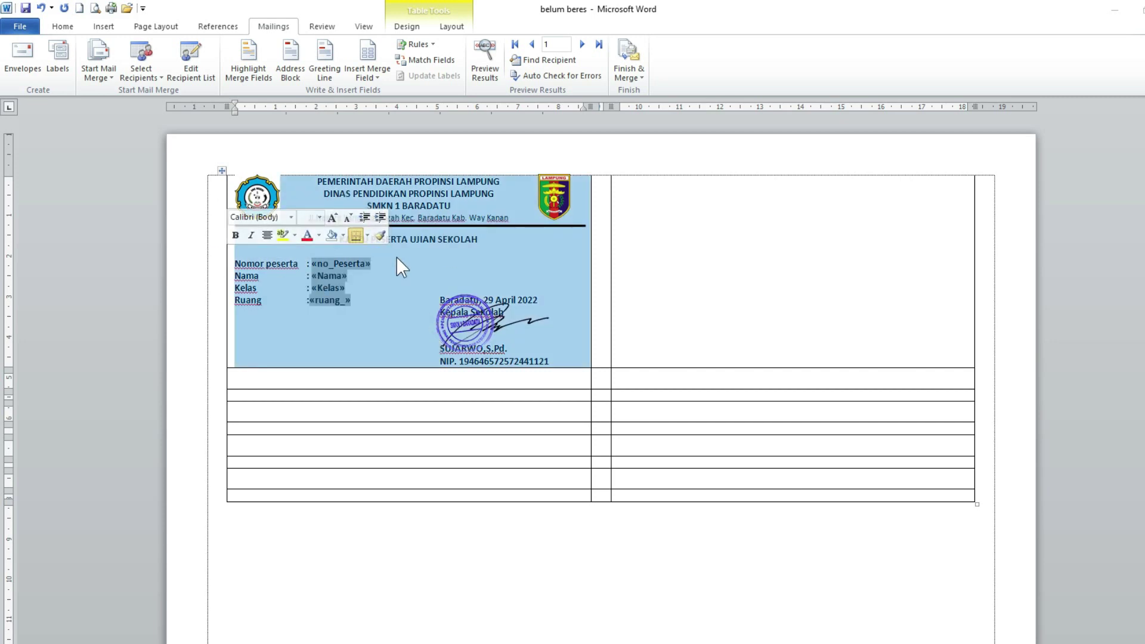
{"action": "right_click", "coordinate": [453, 260]}
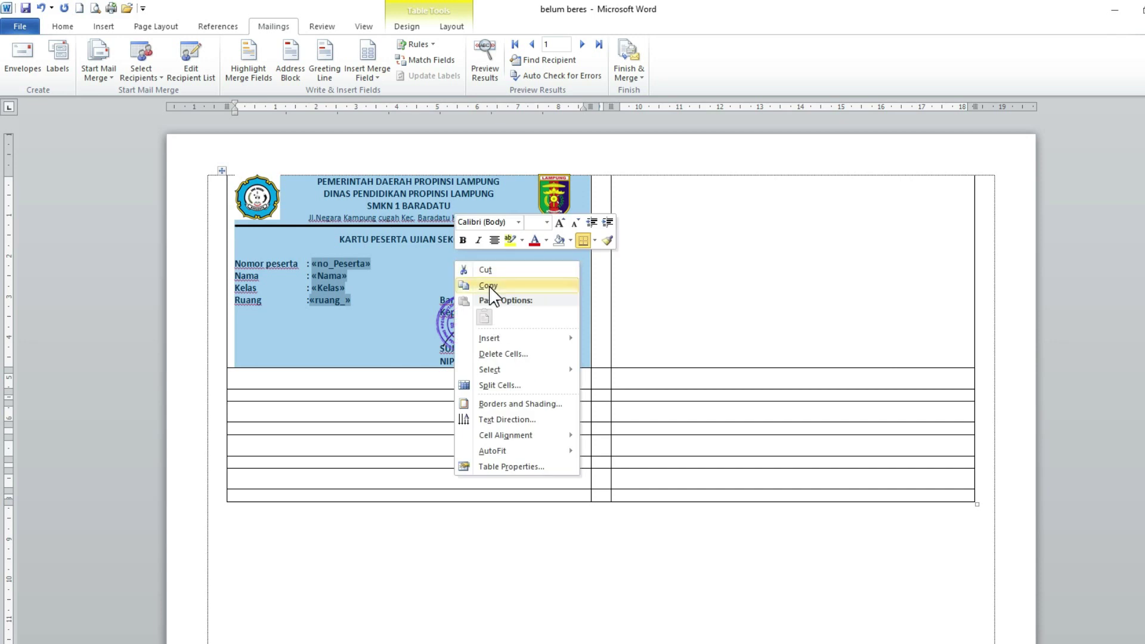
{"action": "left_click", "coordinate": [489, 287]}
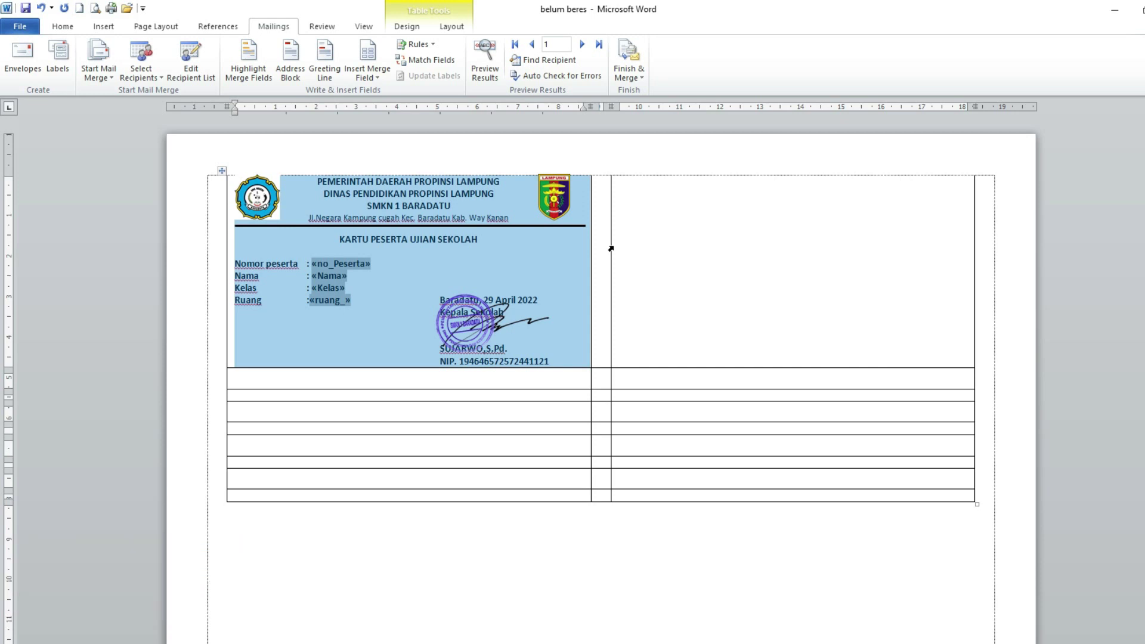
{"action": "left_click", "coordinate": [611, 249]}
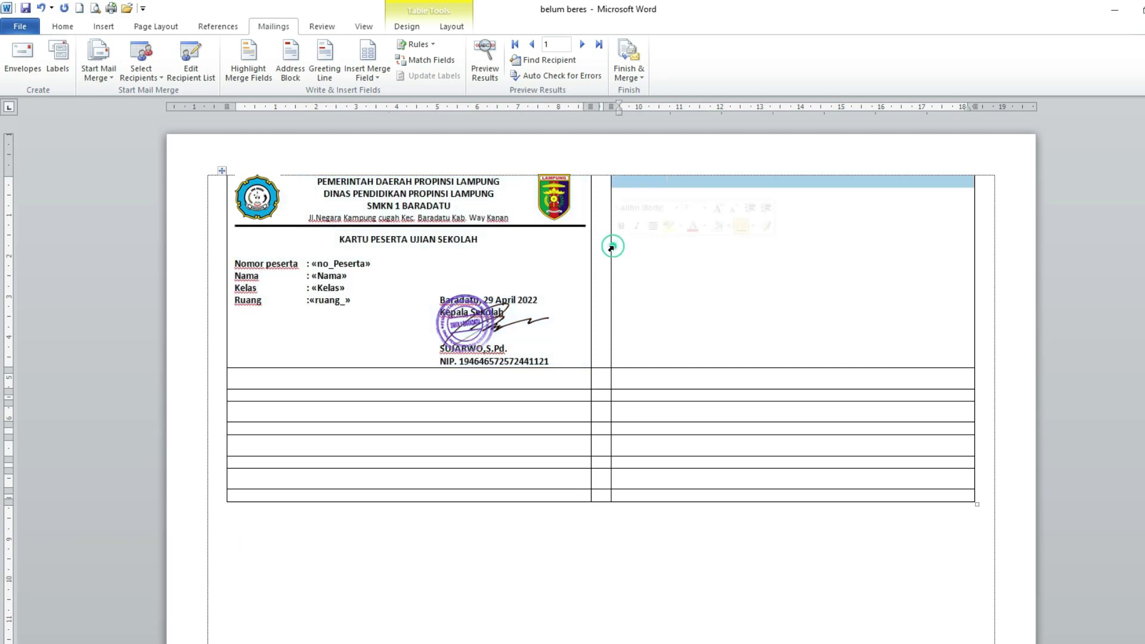
{"action": "right_click", "coordinate": [743, 259]}
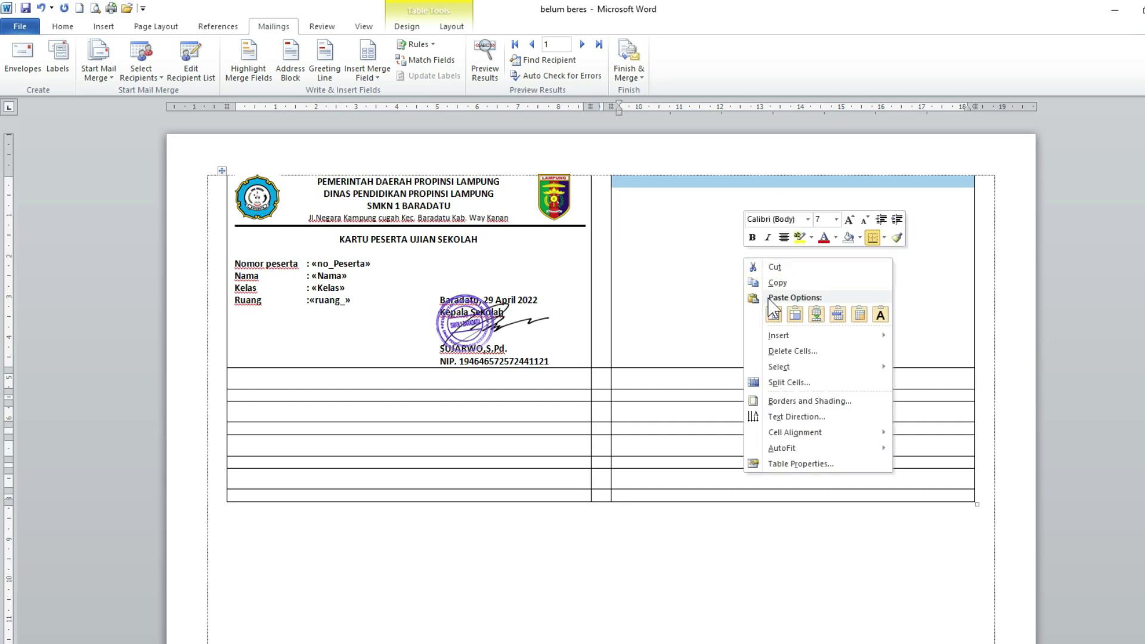
{"action": "left_click", "coordinate": [795, 315]}
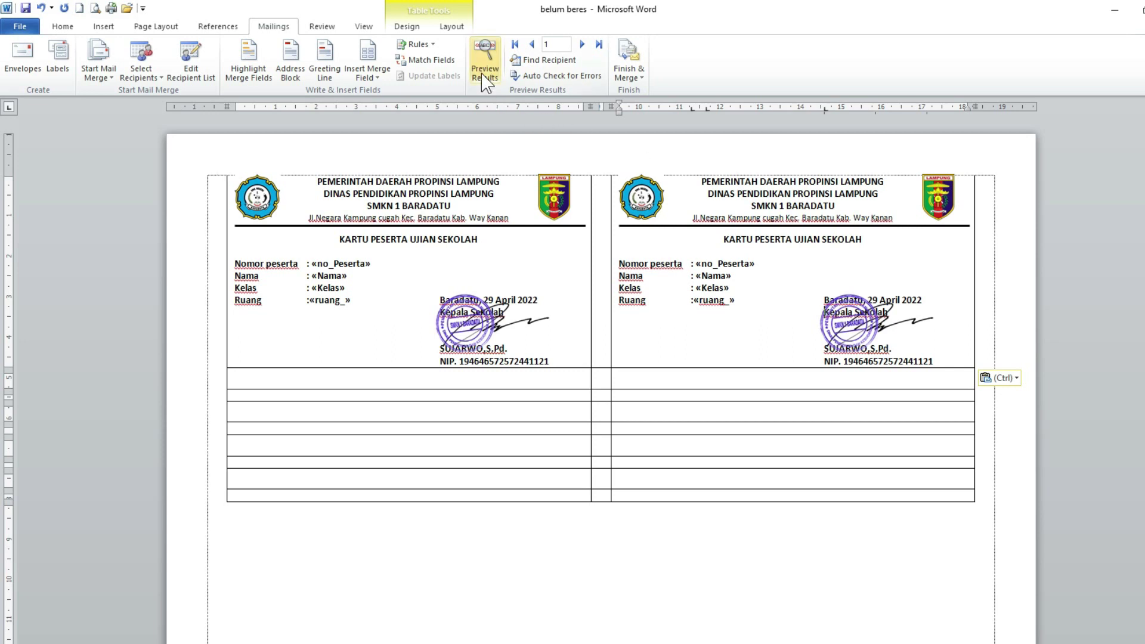
- Preview both cards with record data, then switch back to showing field names
{"action": "left_click", "coordinate": [484, 62]}
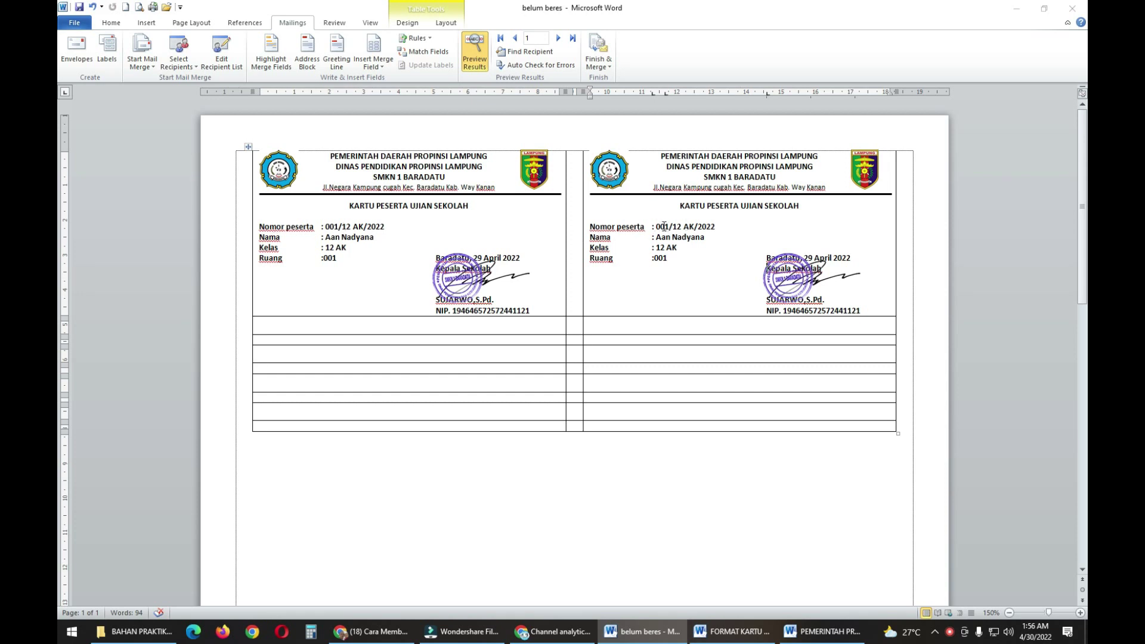
{"action": "left_click", "coordinate": [341, 340]}
{"action": "scroll", "coordinate": [750, 511], "scroll_direction": "down", "scroll_amount": 3}
{"action": "scroll", "coordinate": [751, 513], "scroll_direction": "up", "scroll_amount": 3}
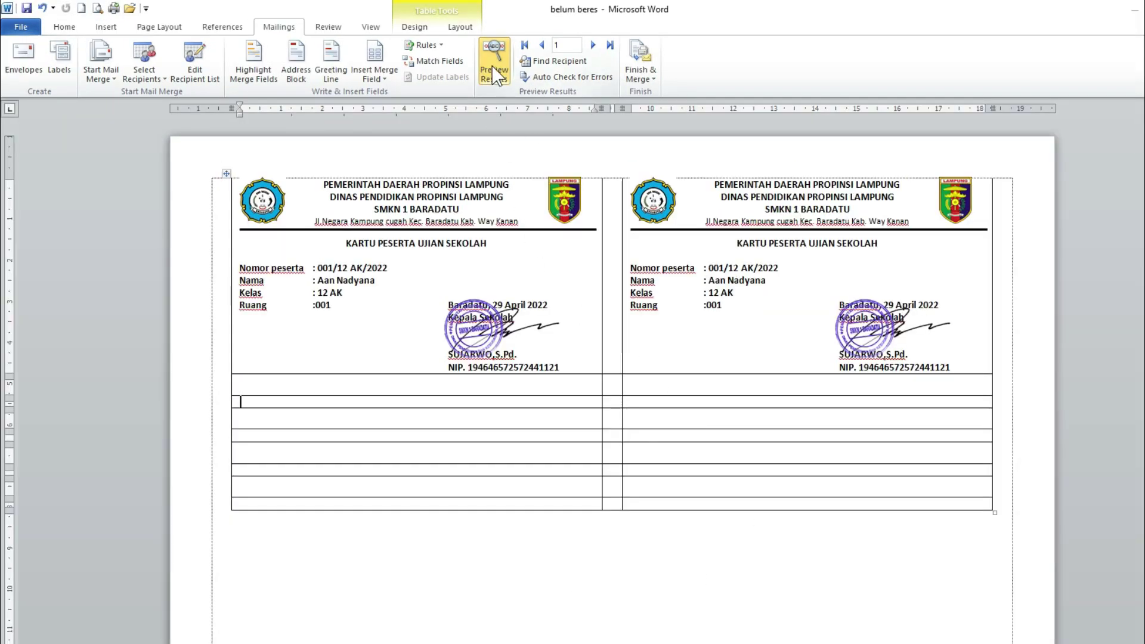
{"action": "left_click", "coordinate": [494, 74]}
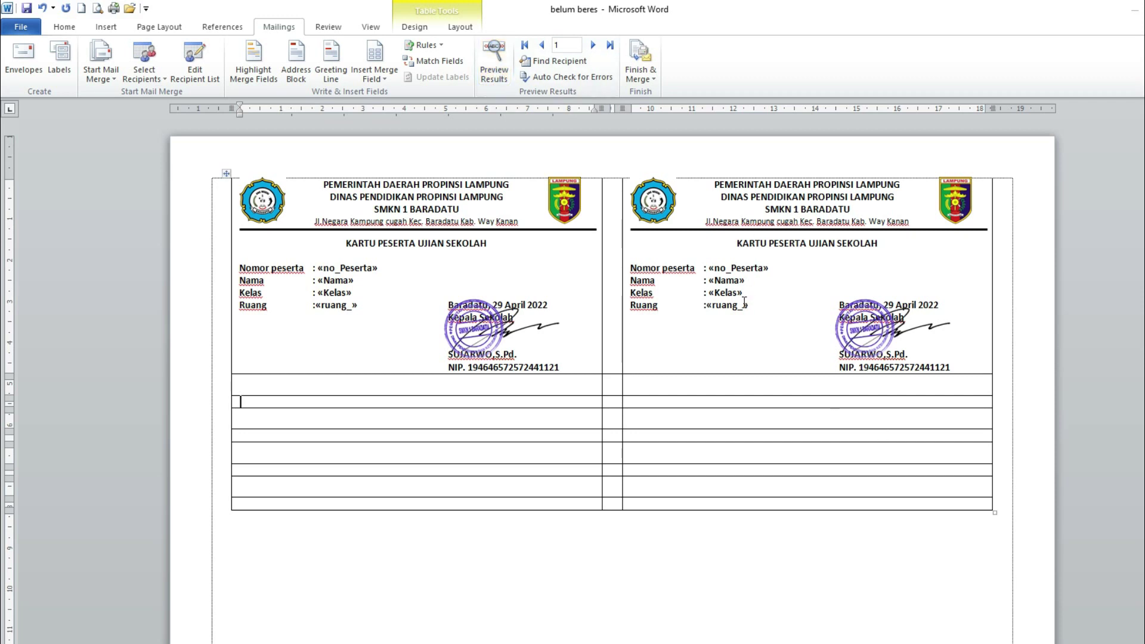
{"action": "left_click", "coordinate": [709, 267]}
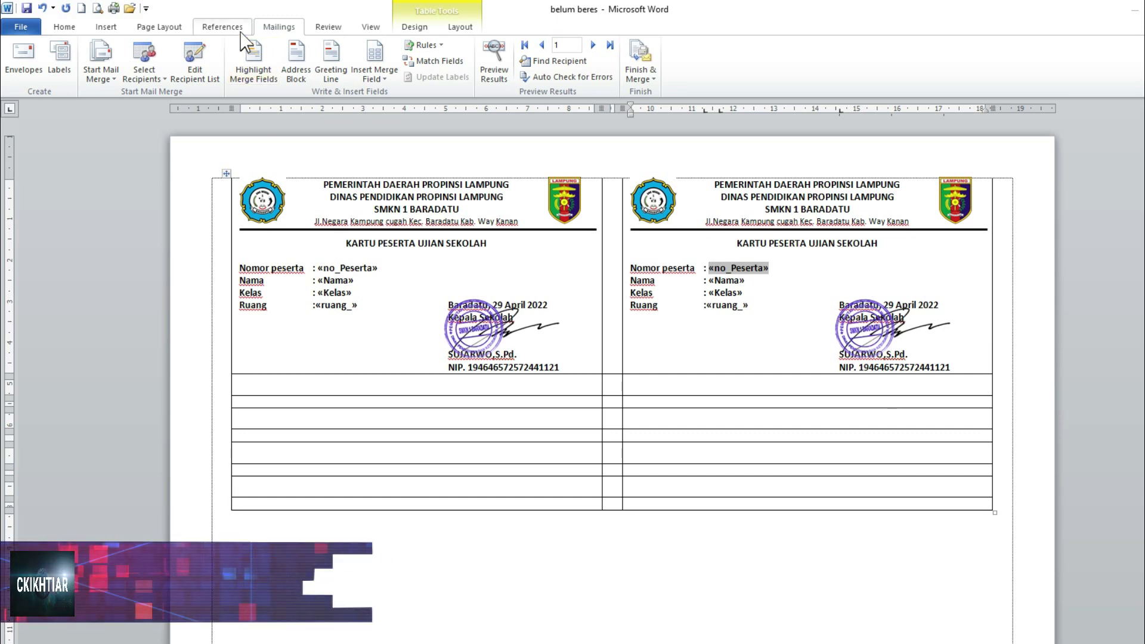
{"action": "left_click", "coordinate": [441, 46]}
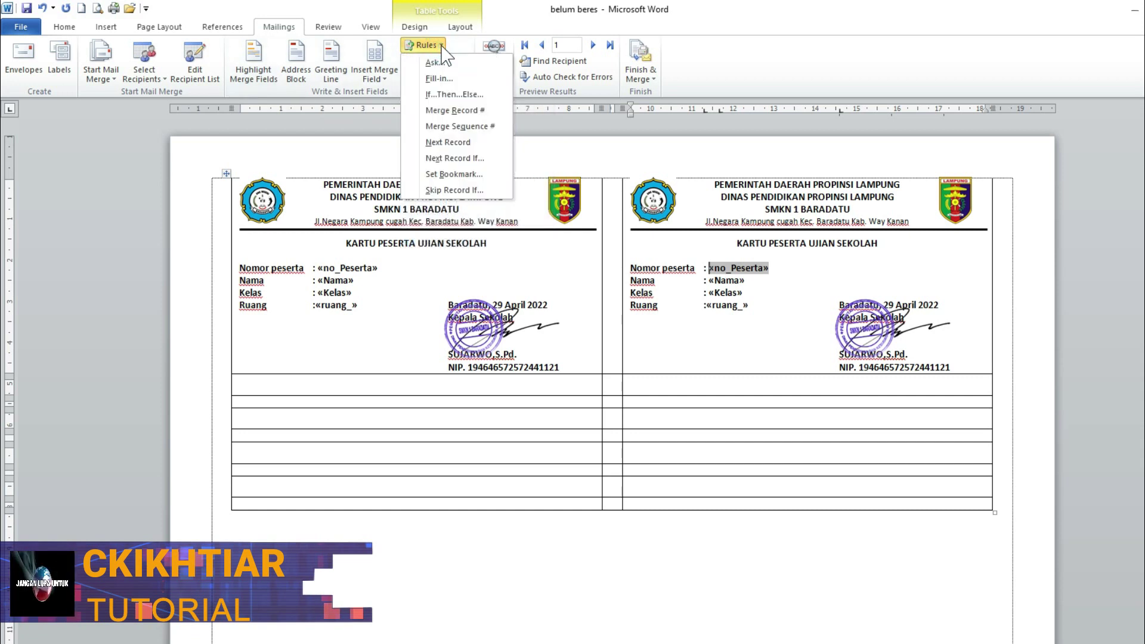
{"action": "left_click", "coordinate": [447, 139]}
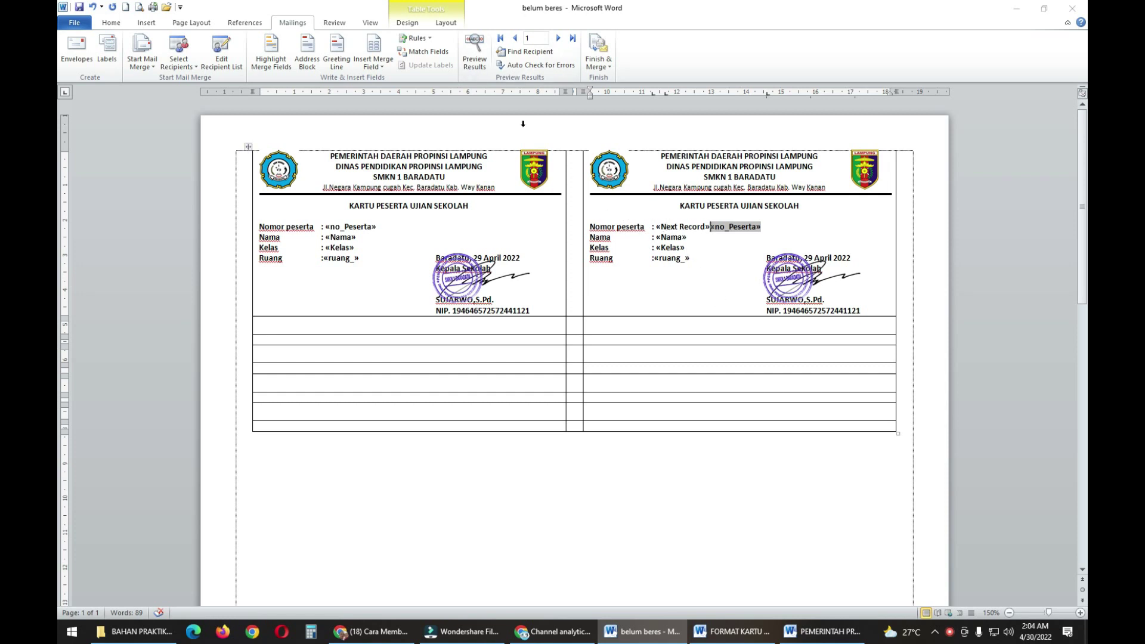
{"action": "left_click", "coordinate": [475, 63]}
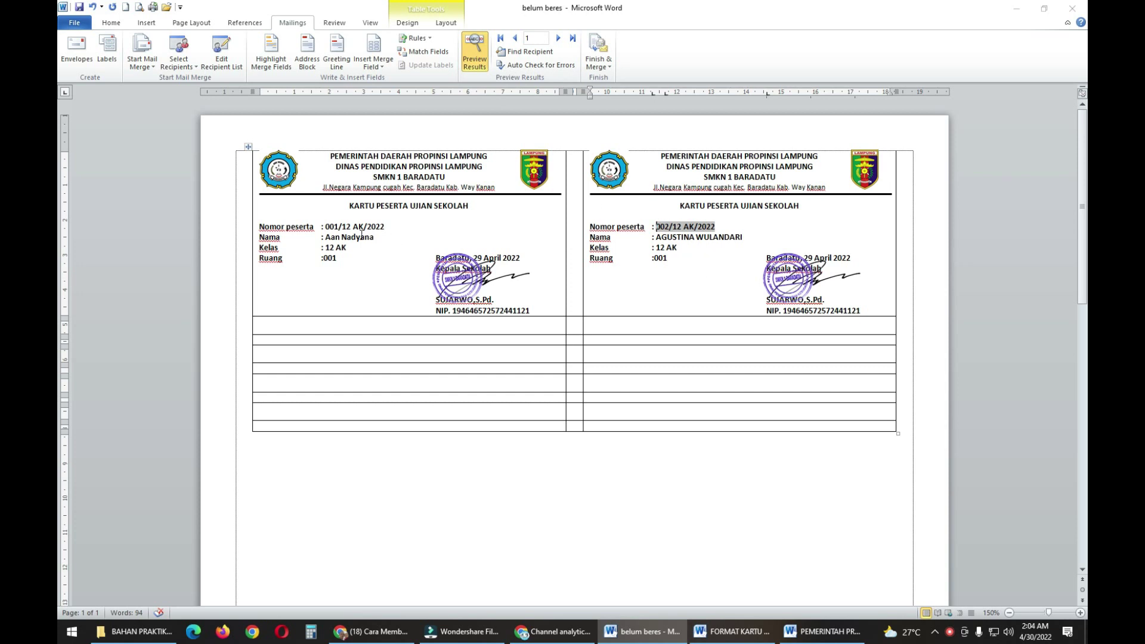
{"action": "left_click", "coordinate": [332, 227]}
{"action": "left_click", "coordinate": [656, 226]}
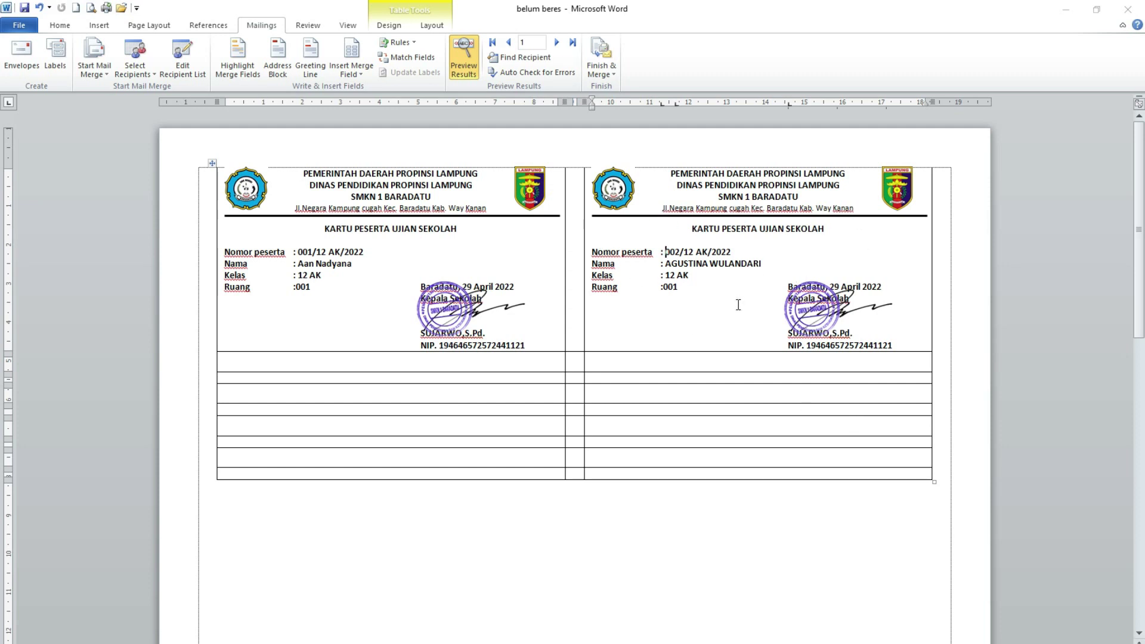
{"action": "left_click", "coordinate": [463, 60]}
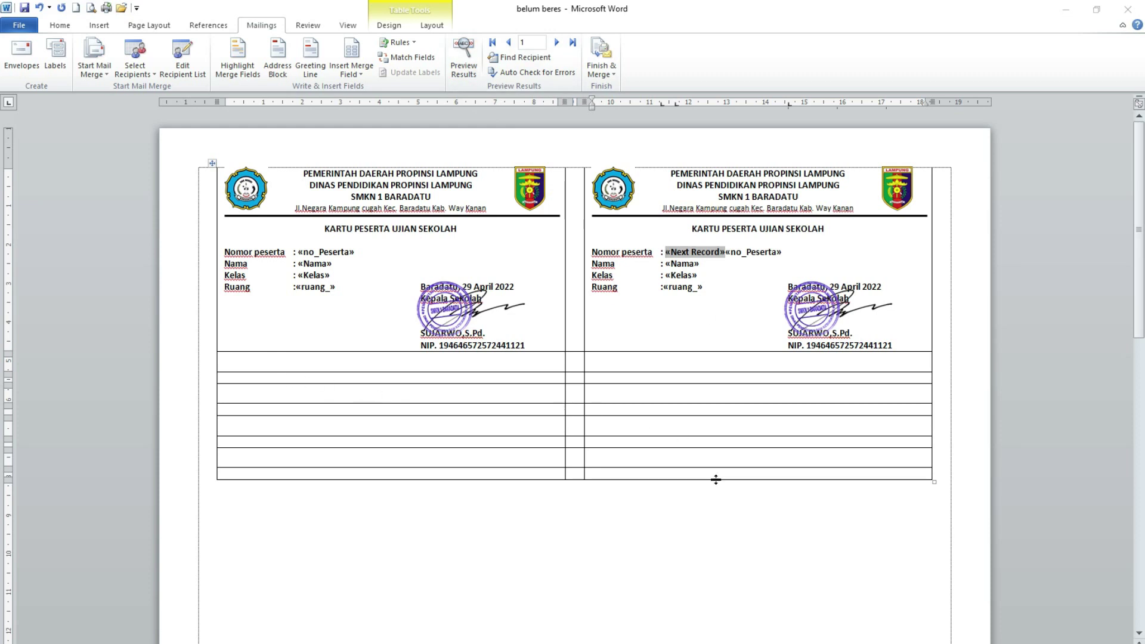
{"action": "scroll", "coordinate": [758, 495], "scroll_direction": "down", "scroll_amount": 2}
{"action": "scroll", "coordinate": [759, 498], "scroll_direction": "up", "scroll_amount": 2}
- Copy the second card and paste it into both cells of the second row
{"action": "left_click", "coordinate": [584, 247]}
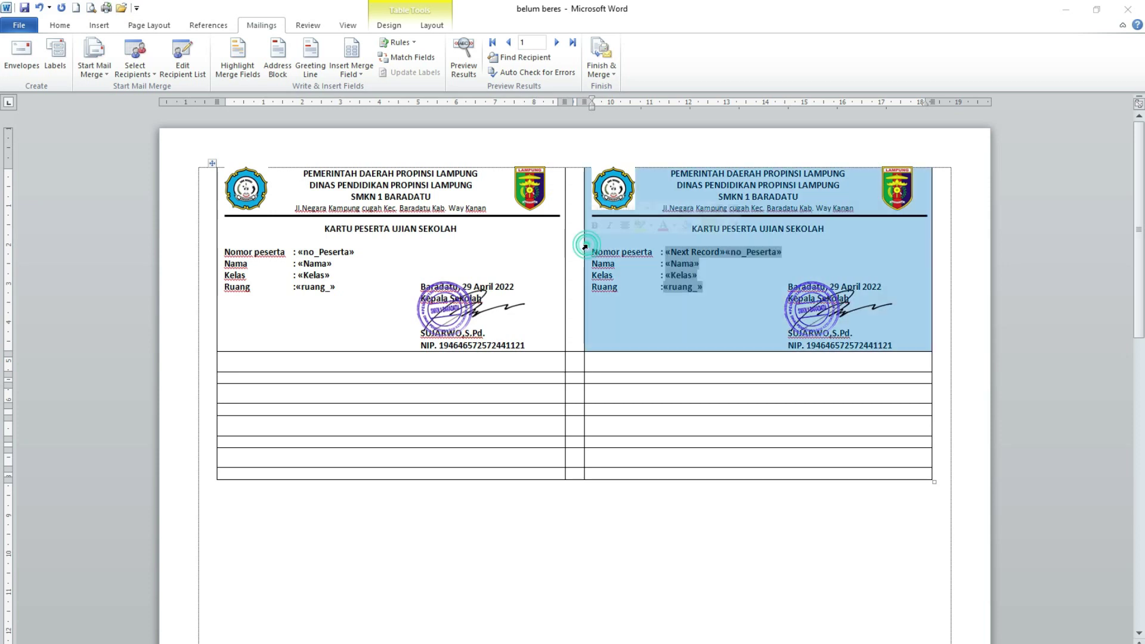
{"action": "right_click", "coordinate": [754, 256]}
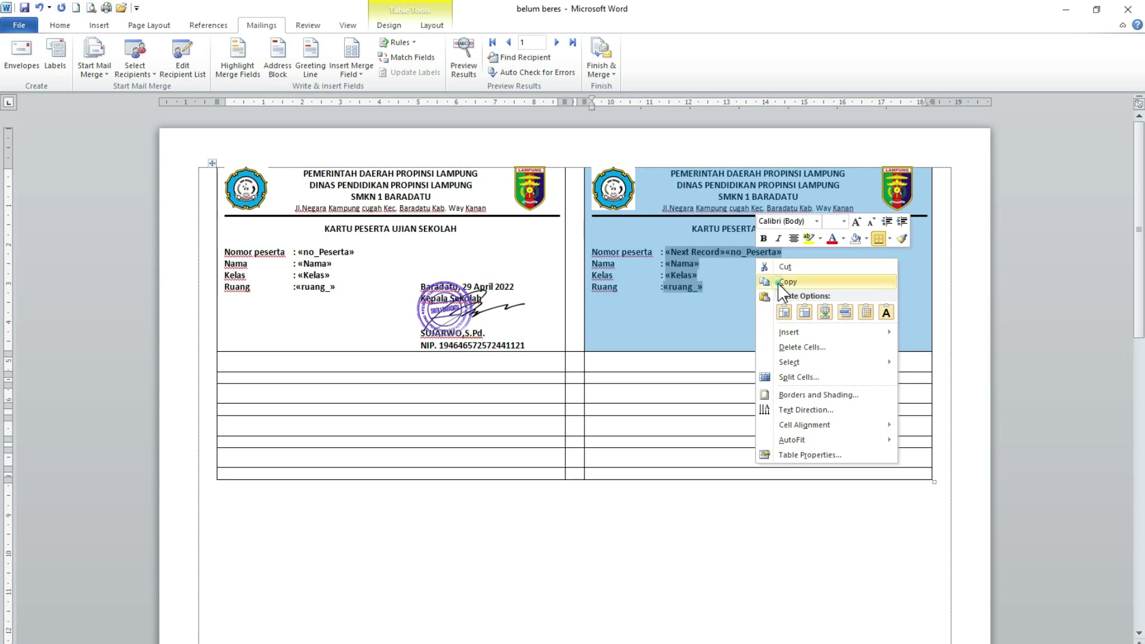
{"action": "left_click", "coordinate": [778, 284]}
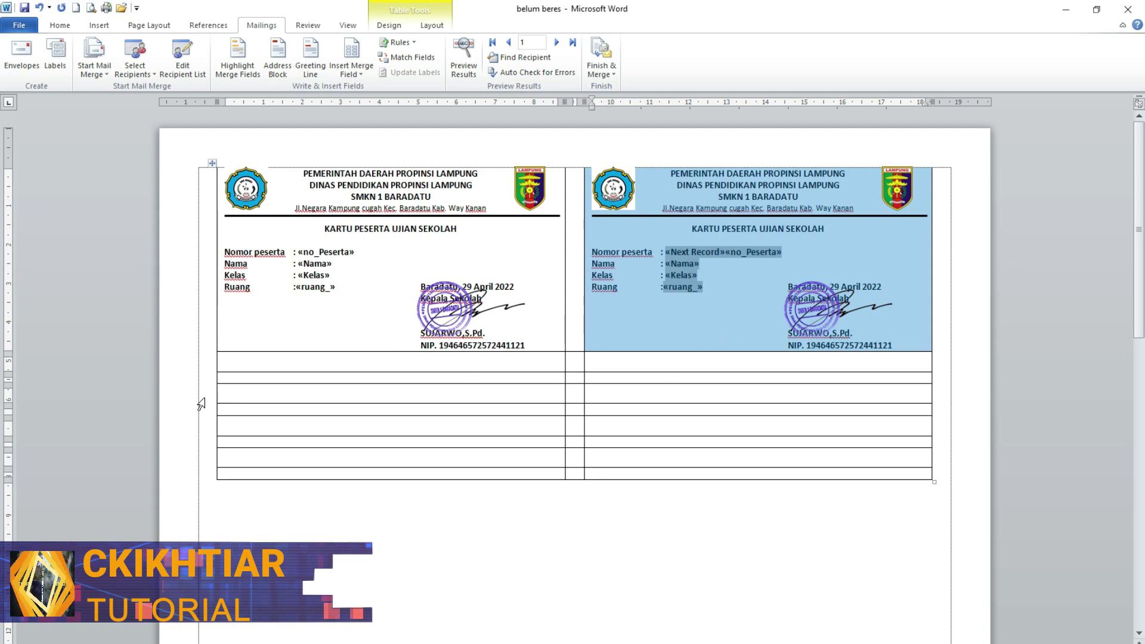
{"action": "left_click", "coordinate": [219, 381]}
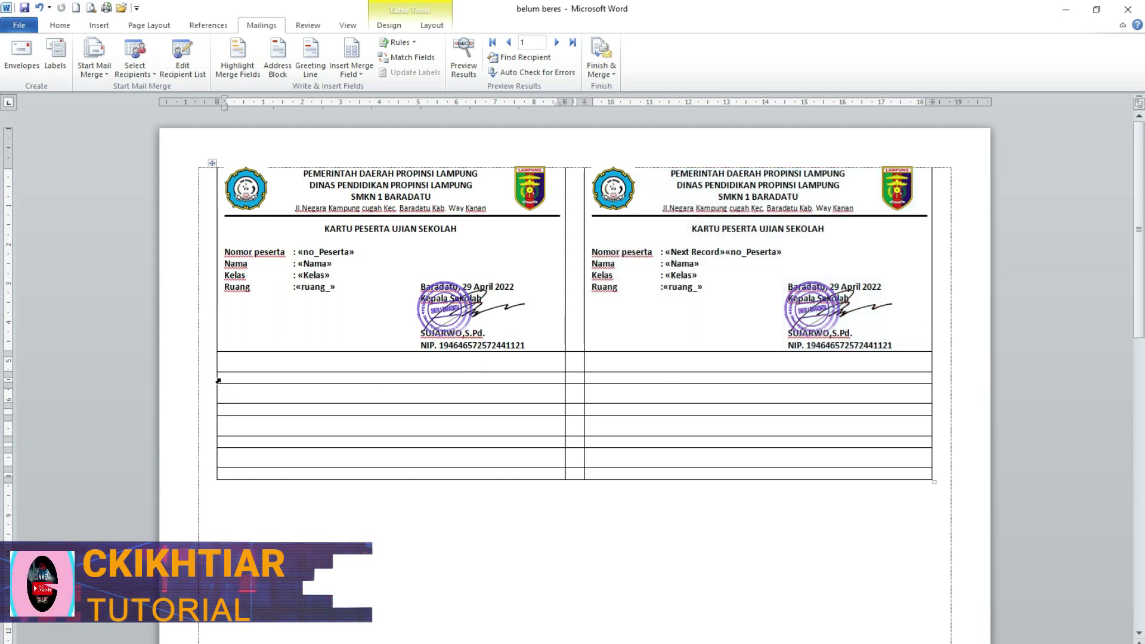
{"action": "left_click", "coordinate": [218, 380]}
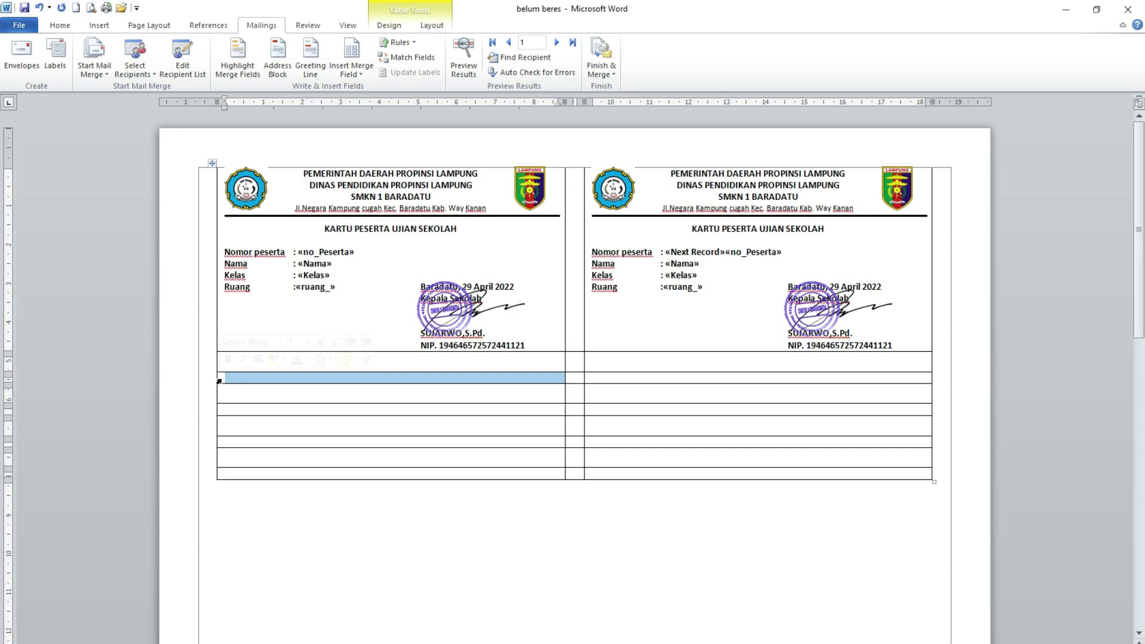
{"action": "right_click", "coordinate": [218, 381]}
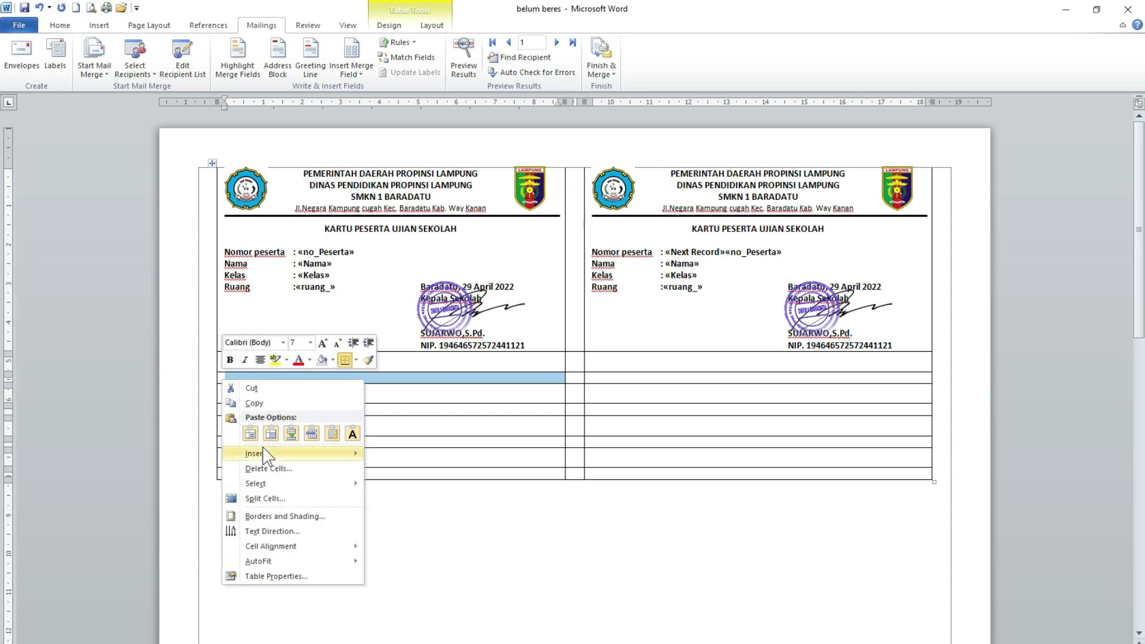
{"action": "left_click", "coordinate": [251, 434]}
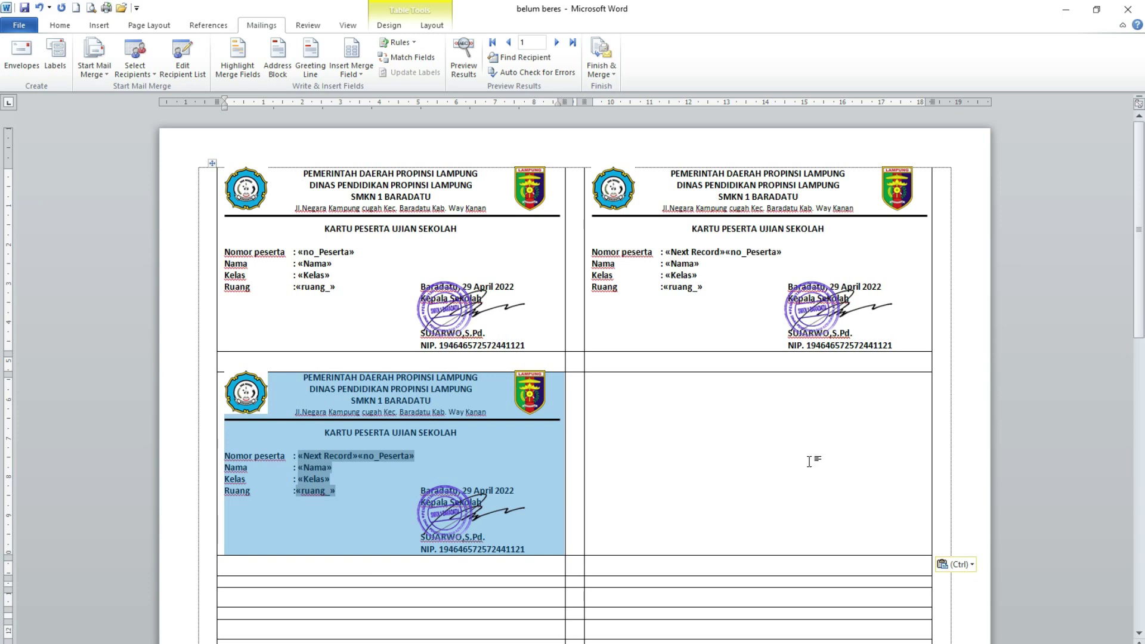
{"action": "left_click", "coordinate": [583, 442]}
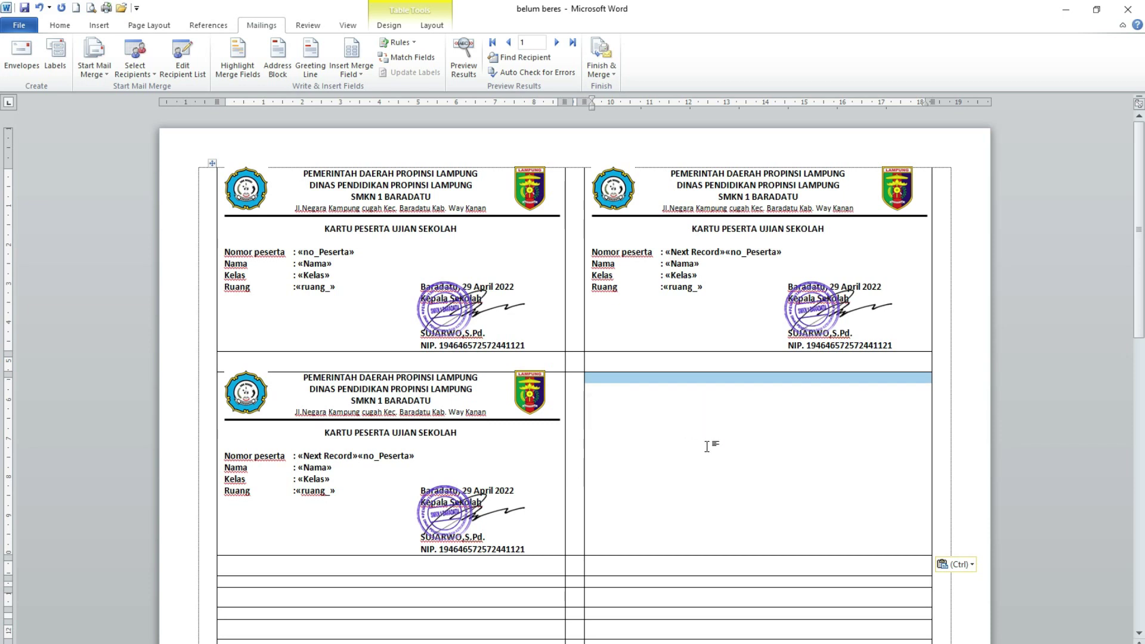
{"action": "key", "text": "ctrl+v"}
- Paste the card into both cells of the third and fourth rows
{"action": "scroll", "coordinate": [692, 411], "scroll_direction": "down", "scroll_amount": 3}
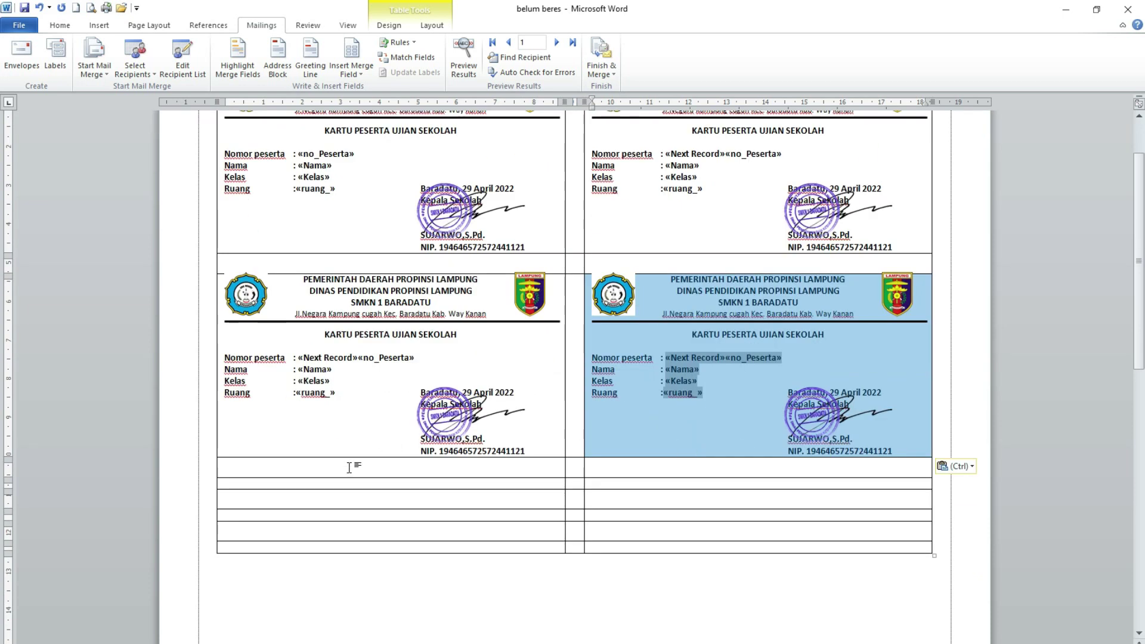
{"action": "left_click", "coordinate": [217, 485]}
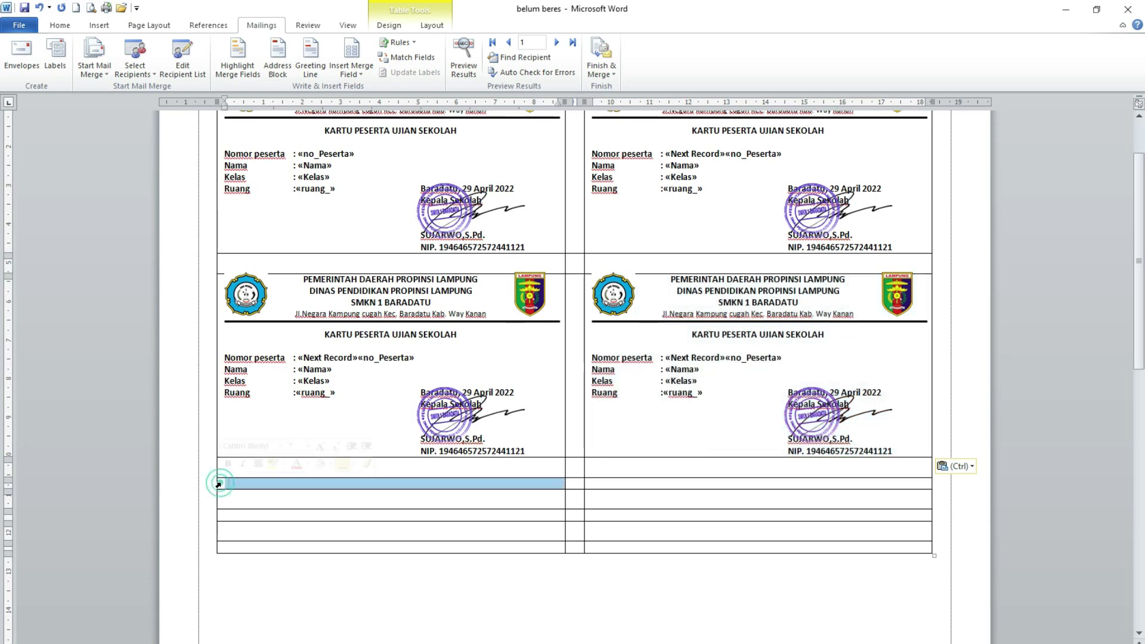
{"action": "key", "text": "ctrl+v"}
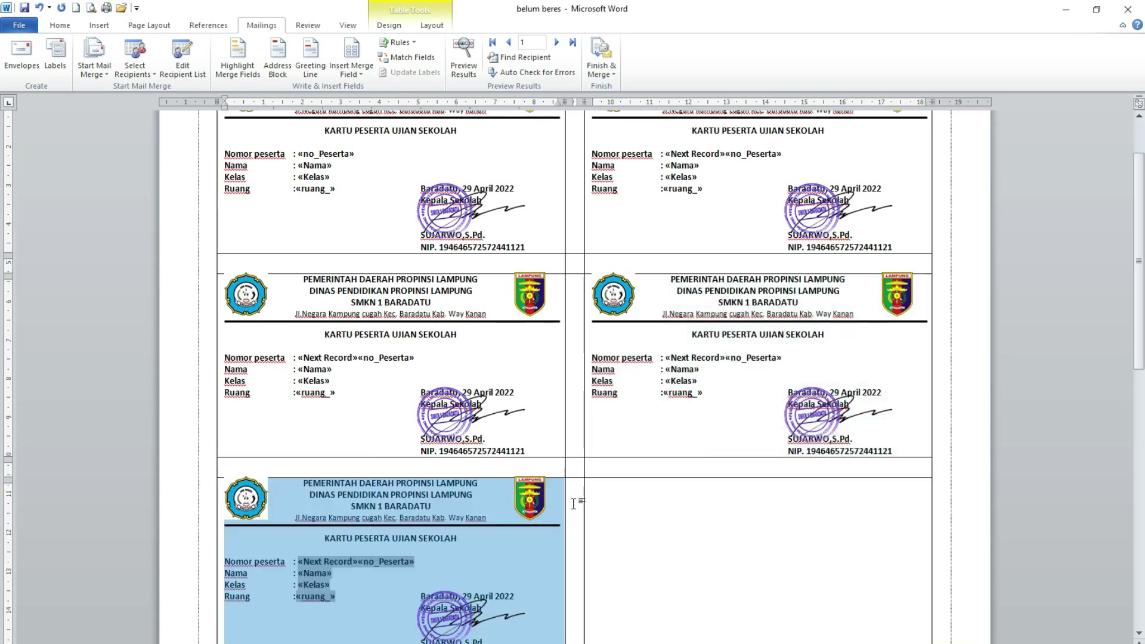
{"action": "left_click", "coordinate": [587, 511]}
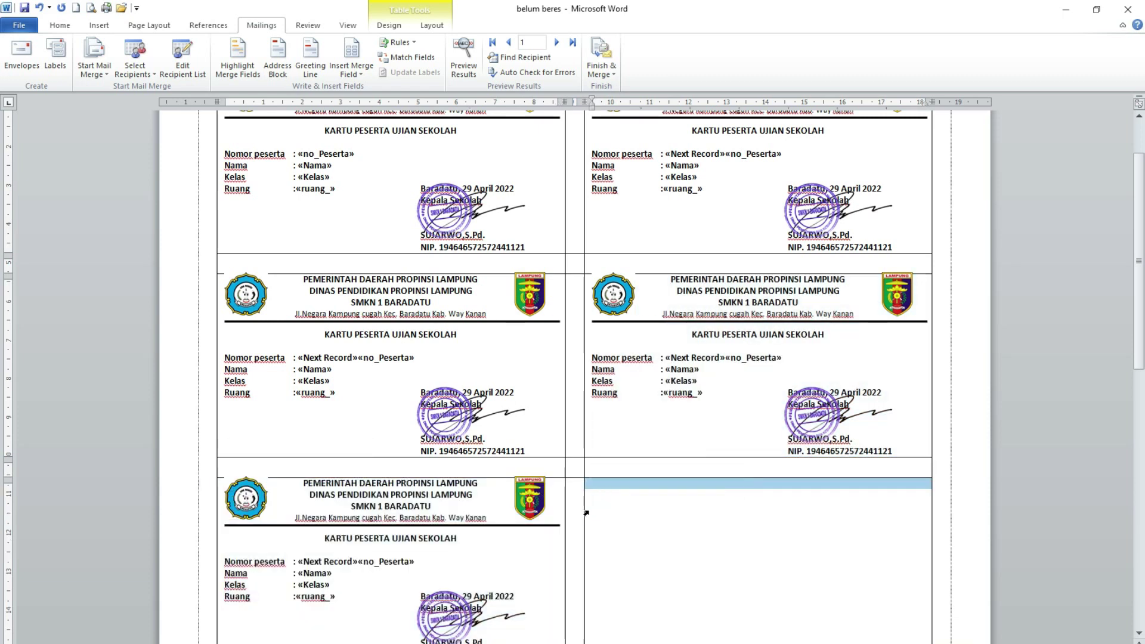
{"action": "key", "text": "ctrl+v"}
{"action": "scroll", "coordinate": [583, 513], "scroll_direction": "down", "scroll_amount": 4}
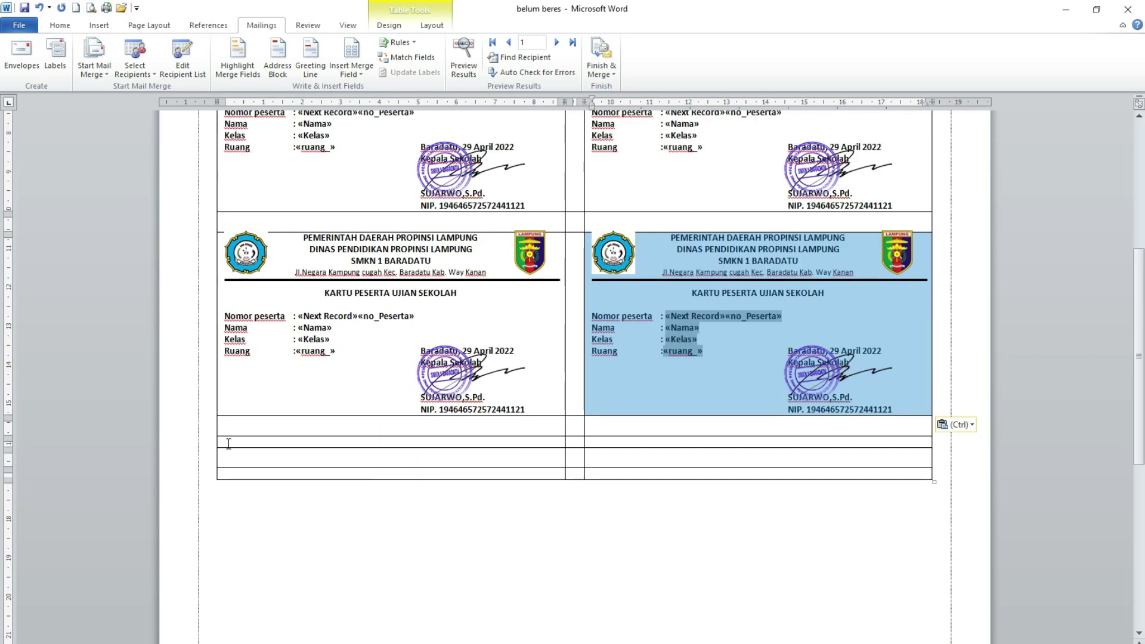
{"action": "left_click", "coordinate": [216, 444]}
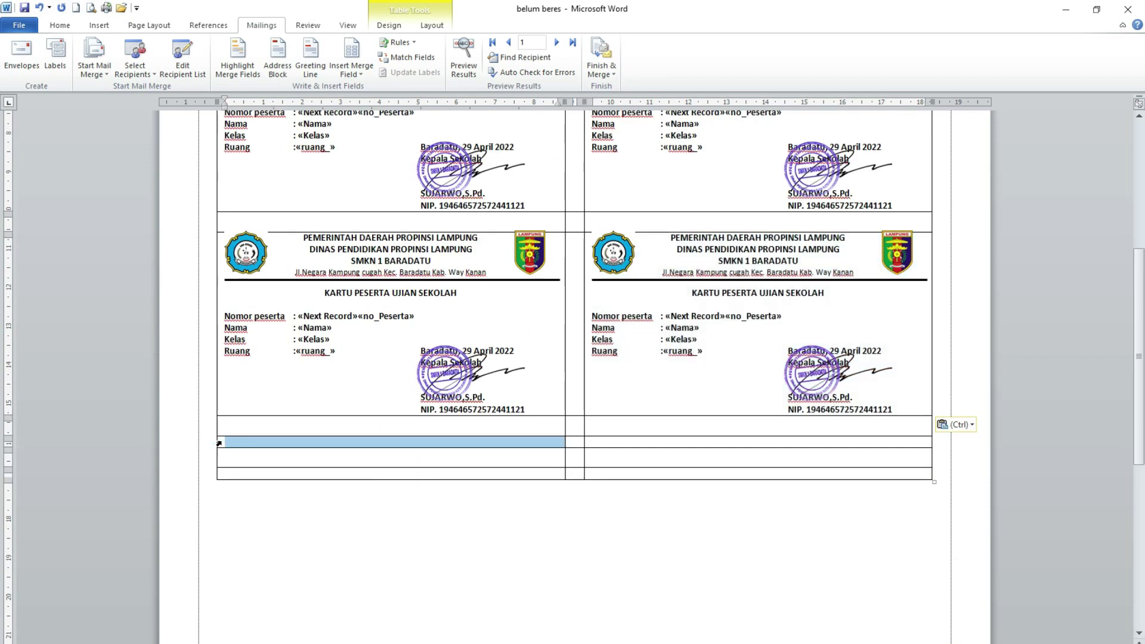
{"action": "key", "text": "ctrl+v"}
{"action": "left_click", "coordinate": [584, 462]}
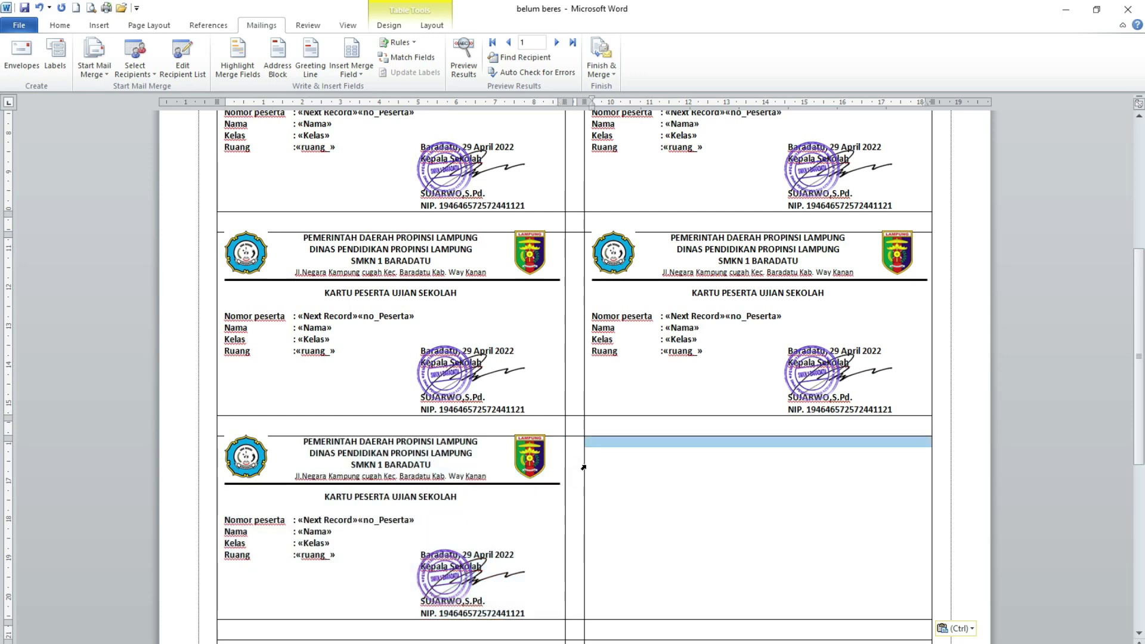
{"action": "key", "text": "ctrl+v"}
- Paste the card into both bottom-row cells and return to the document top
{"action": "scroll", "coordinate": [232, 449], "scroll_direction": "down", "scroll_amount": 3}
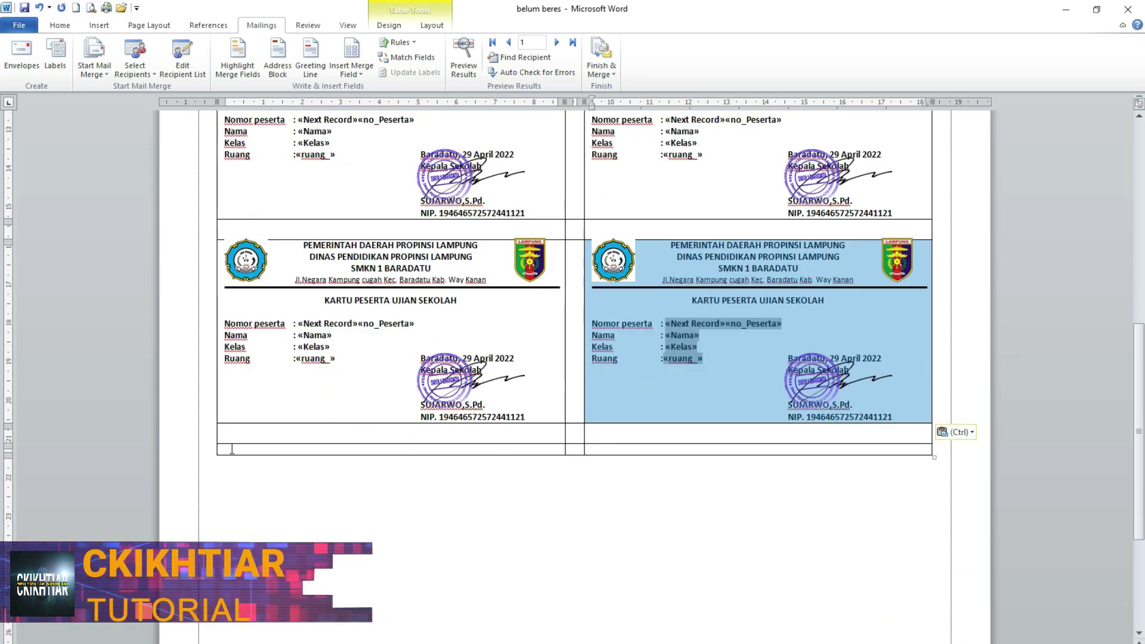
{"action": "left_click", "coordinate": [219, 450]}
{"action": "key", "text": "ctrl+v"}
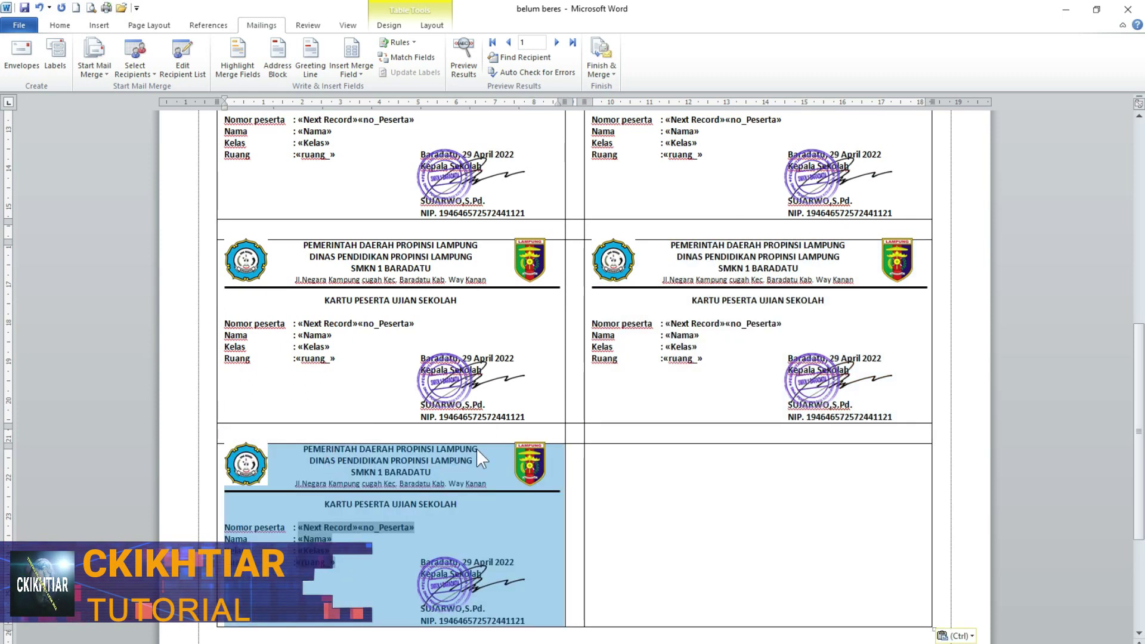
{"action": "left_click", "coordinate": [586, 471]}
{"action": "key", "text": "ctrl+v"}
{"action": "scroll", "coordinate": [627, 467], "scroll_direction": "down", "scroll_amount": 1}
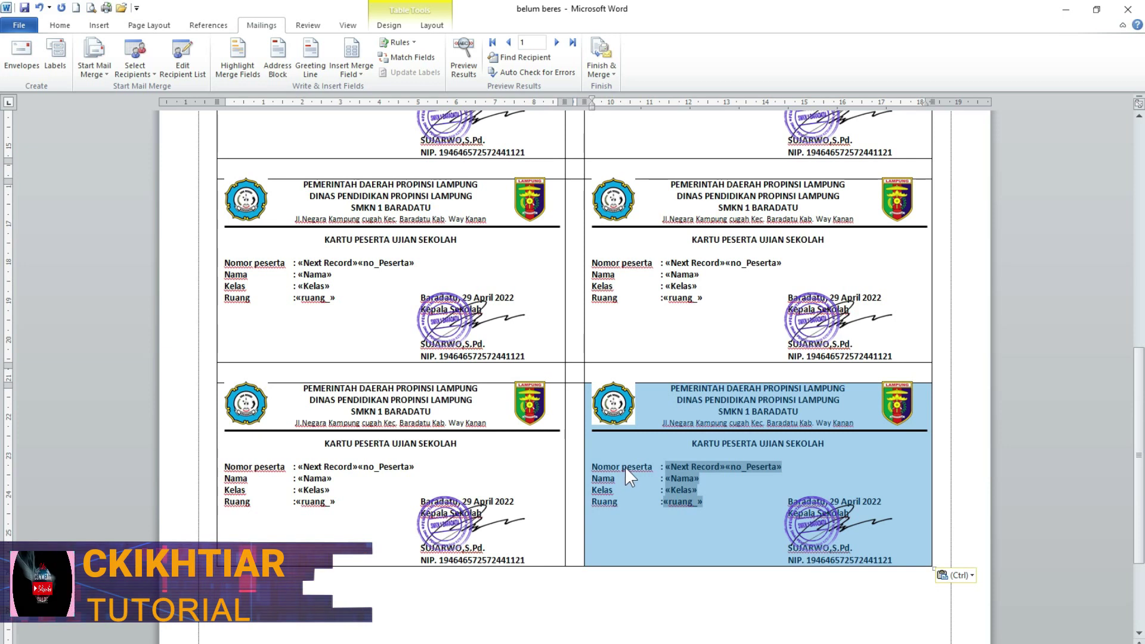
{"action": "key", "text": "ctrl+Home"}
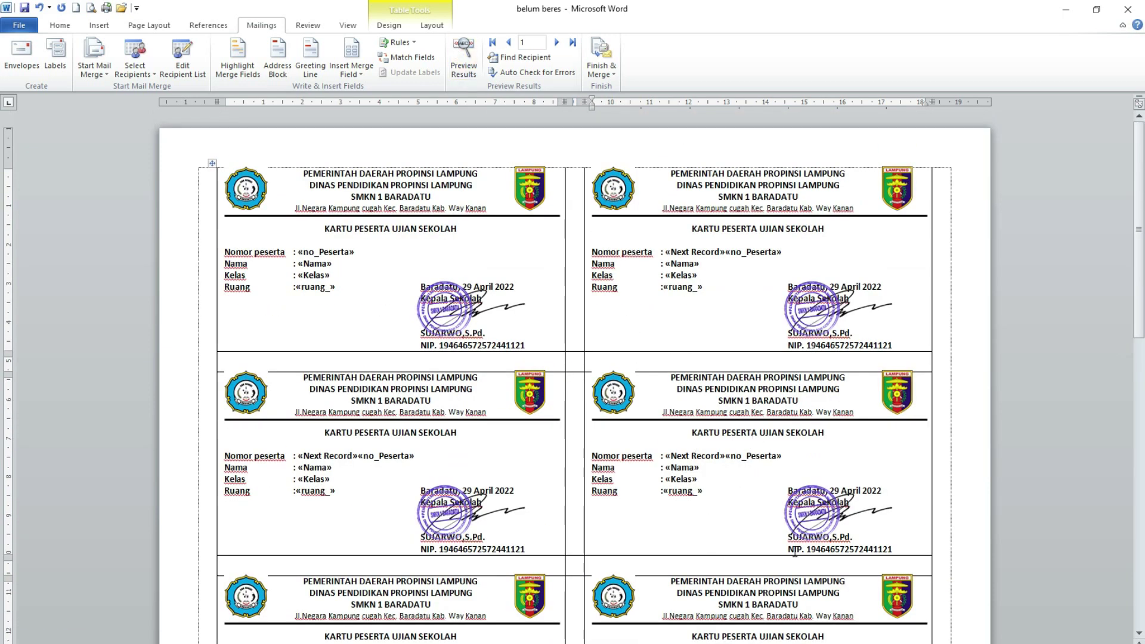
- Turn on Preview Results and check participant data on the first four cards
{"action": "left_click", "coordinate": [462, 68]}
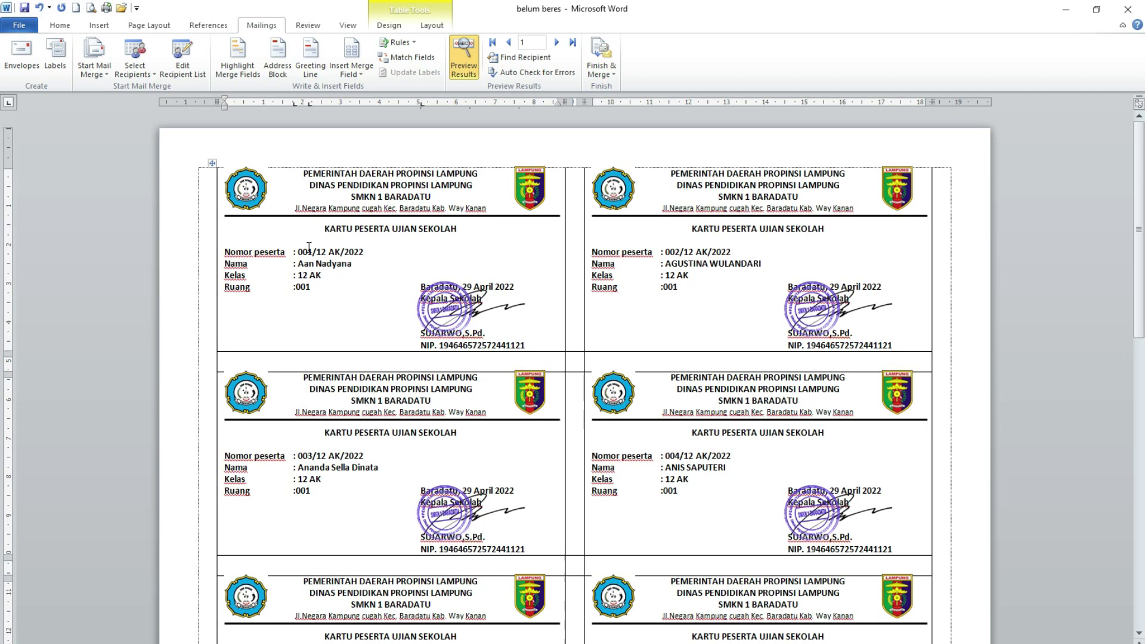
{"action": "left_click", "coordinate": [667, 253]}
{"action": "left_click", "coordinate": [347, 453]}
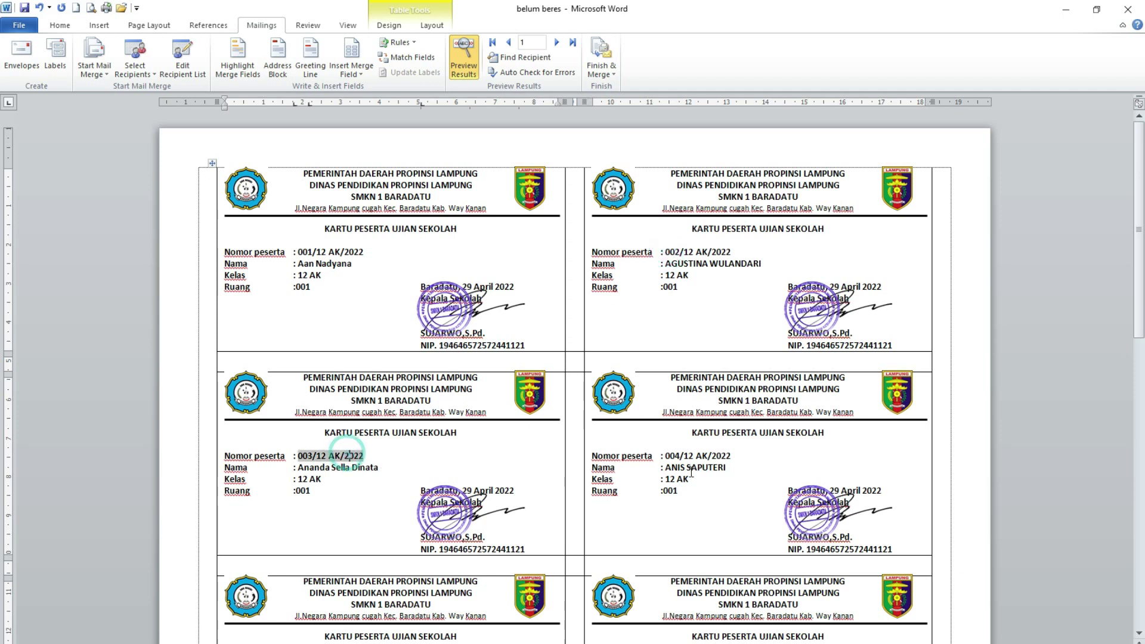
{"action": "left_click", "coordinate": [691, 468]}
{"action": "scroll", "coordinate": [691, 477], "scroll_direction": "down", "scroll_amount": 3}
{"action": "scroll", "coordinate": [690, 484], "scroll_direction": "down", "scroll_amount": 2}
- Check that cards five through nine show the following participants' records
{"action": "left_click", "coordinate": [328, 424]}
{"action": "left_click", "coordinate": [725, 427]}
{"action": "scroll", "coordinate": [738, 454], "scroll_direction": "down", "scroll_amount": 3}
{"action": "left_click", "coordinate": [330, 473]}
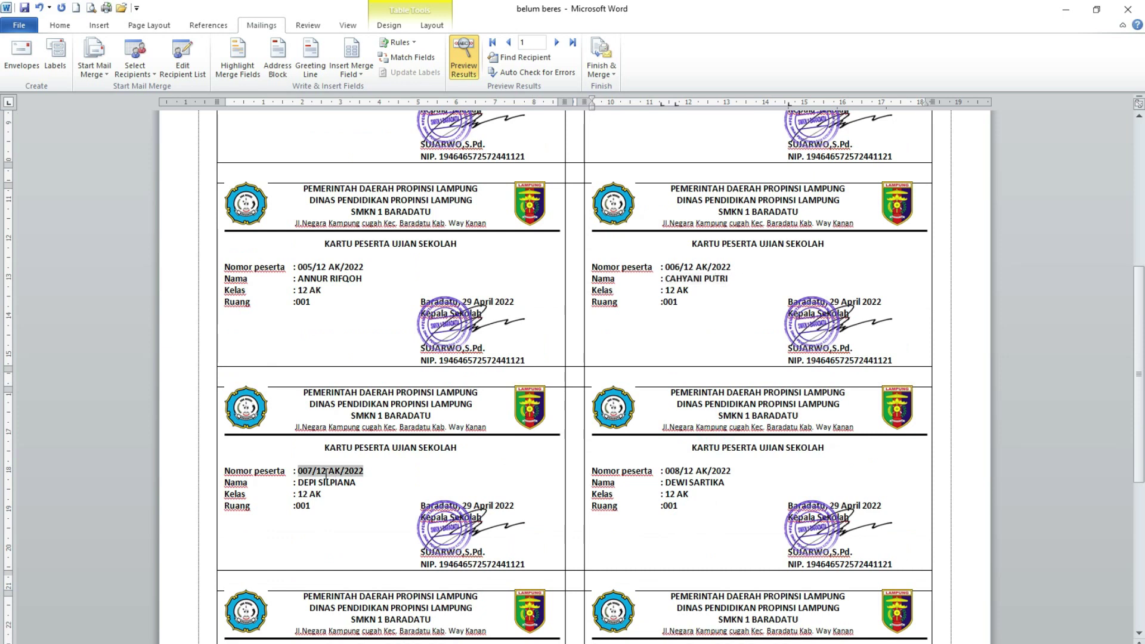
{"action": "left_click", "coordinate": [678, 472]}
{"action": "scroll", "coordinate": [400, 582], "scroll_direction": "down", "scroll_amount": 3}
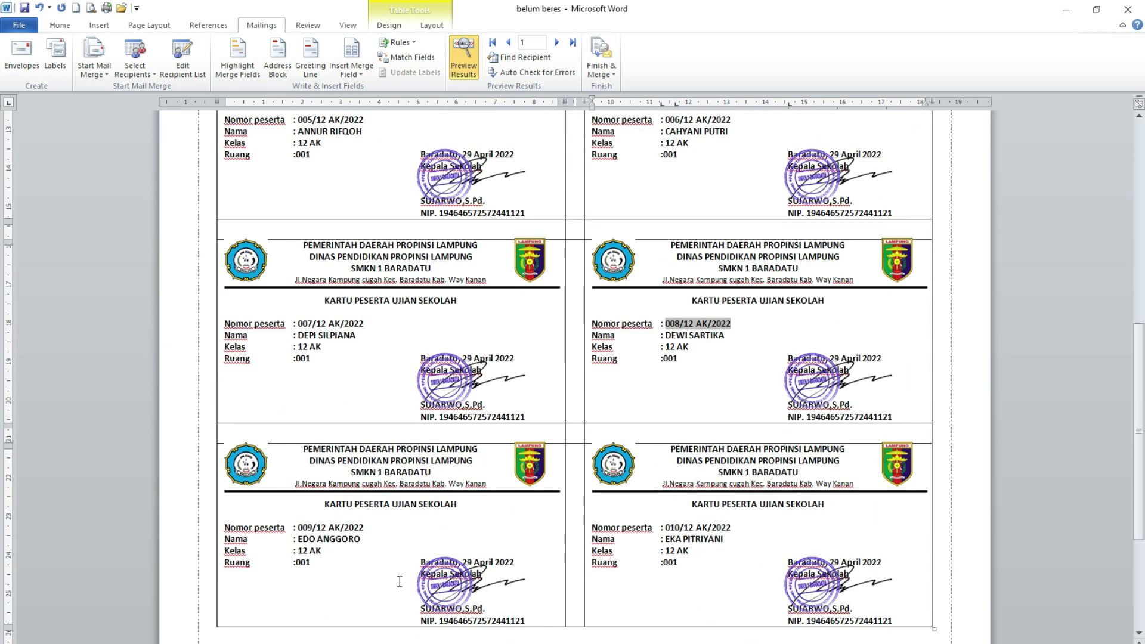
{"action": "left_click", "coordinate": [364, 529]}
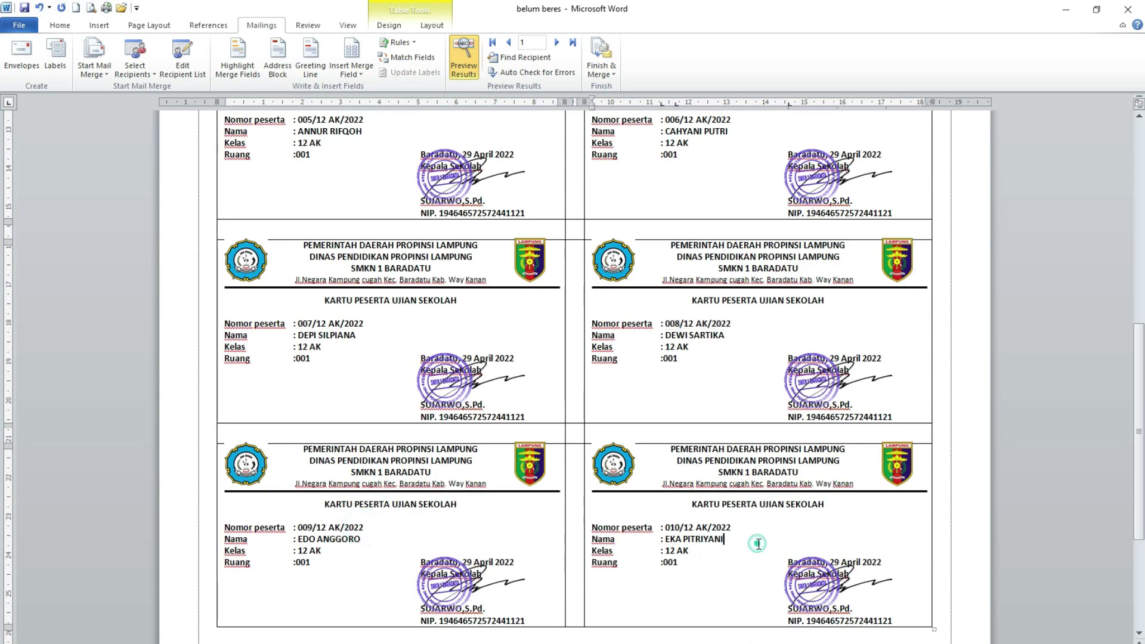
{"action": "scroll", "coordinate": [754, 544], "scroll_direction": "up", "scroll_amount": 11}
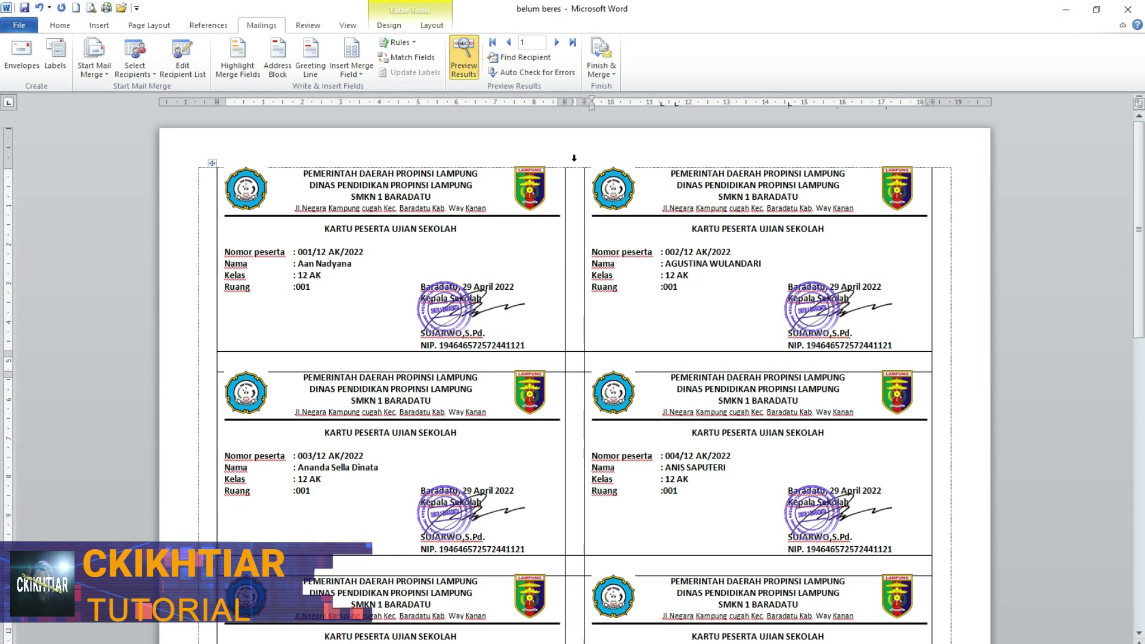
- Clear the top, inside-horizontal and bottom borders from the narrow spacer column between cards
{"action": "left_click", "coordinate": [574, 160]}
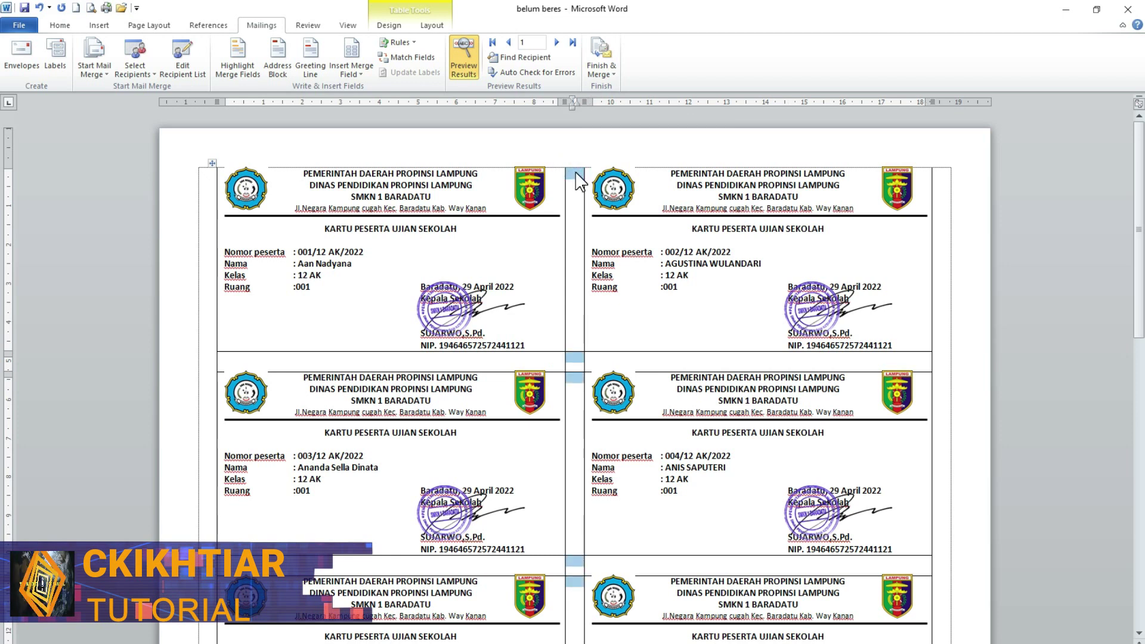
{"action": "right_click", "coordinate": [575, 173]}
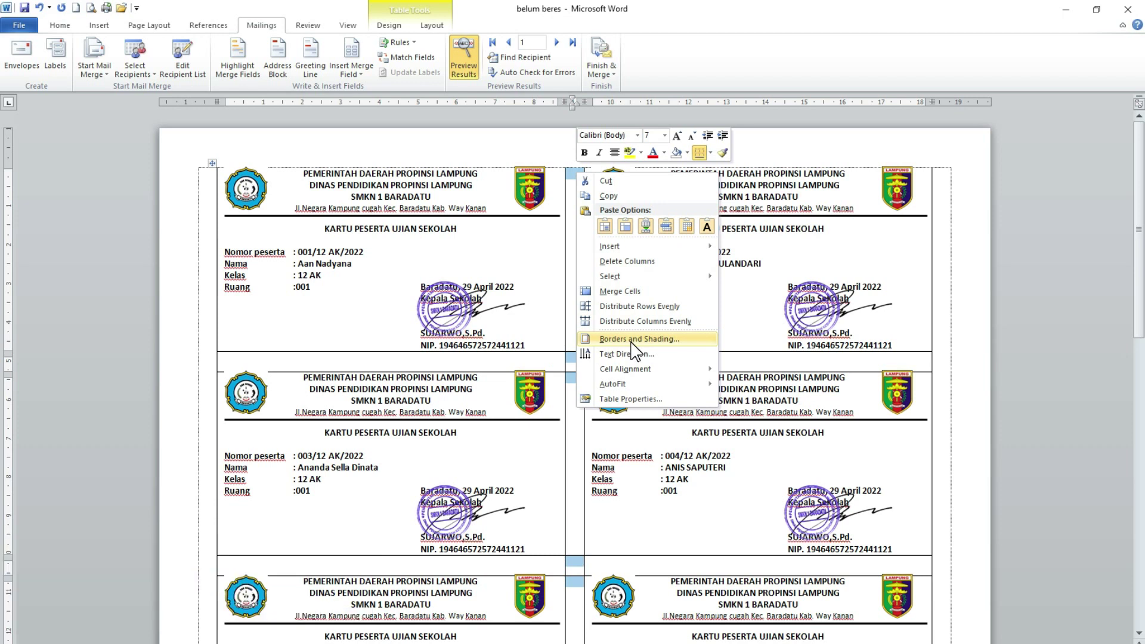
{"action": "left_click", "coordinate": [631, 339]}
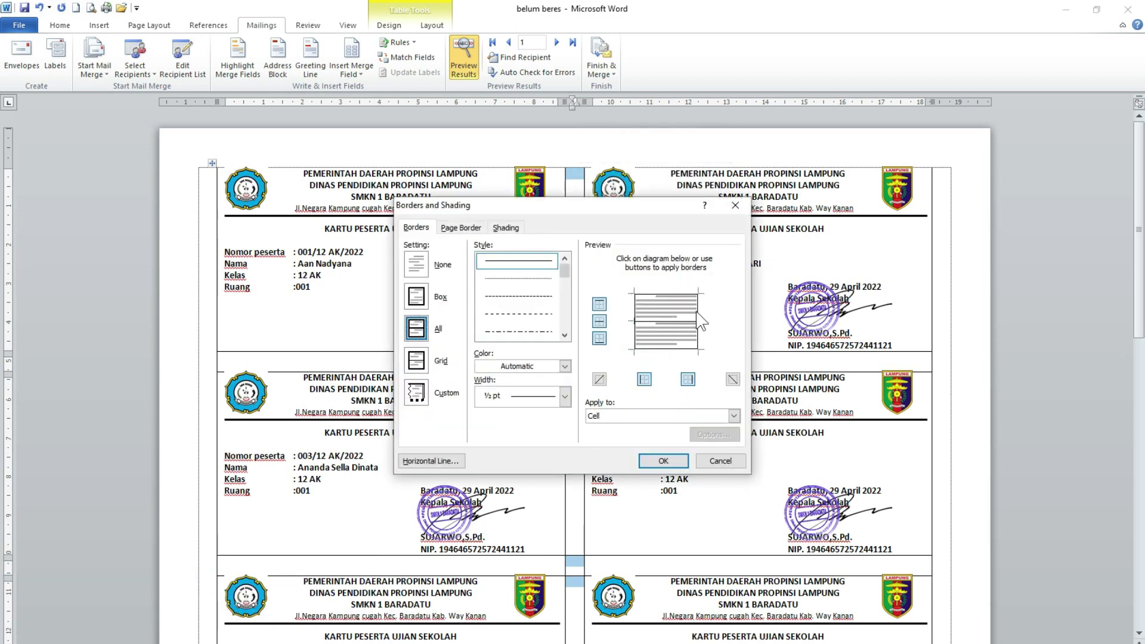
{"action": "left_click", "coordinate": [686, 380]}
{"action": "left_click_drag", "start_coordinate": [616, 214], "coordinate": [874, 194]}
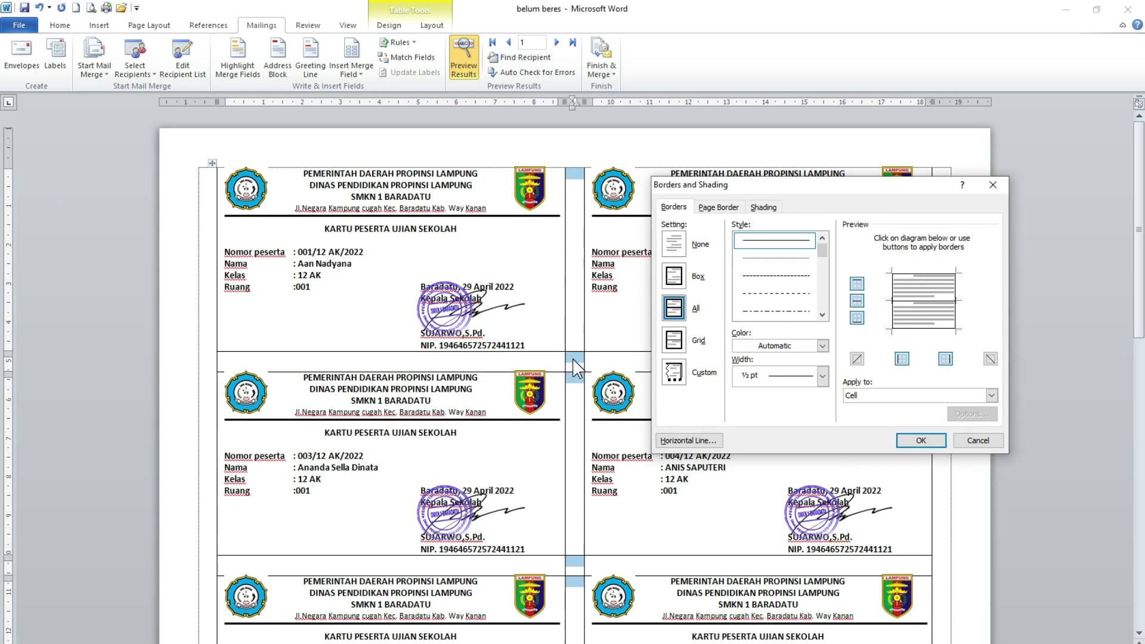
{"action": "left_click", "coordinate": [914, 274]}
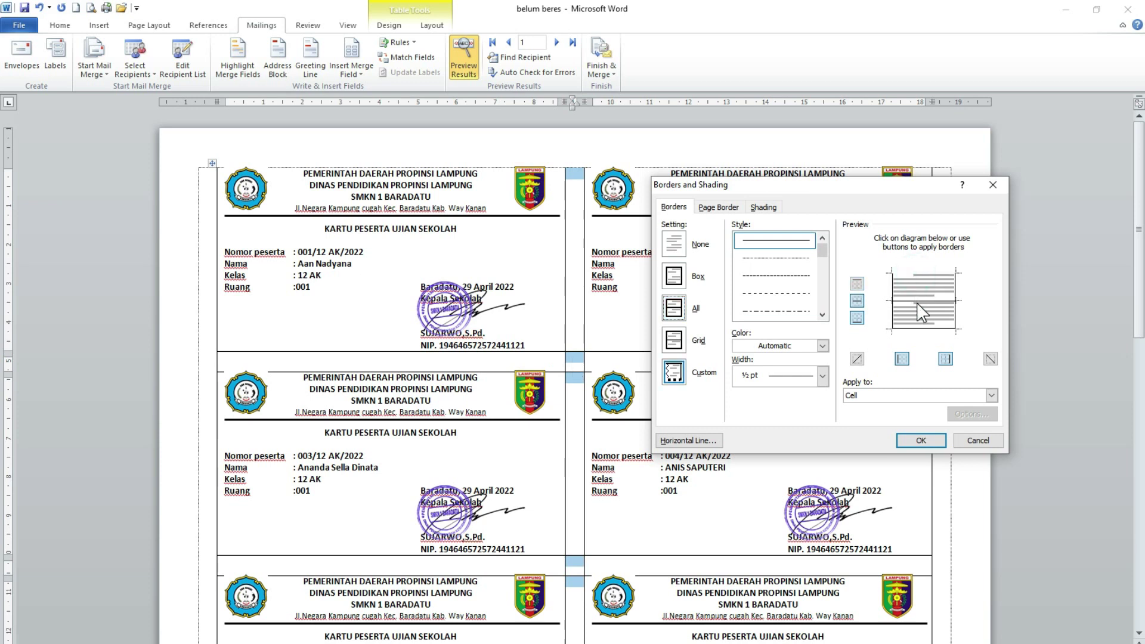
{"action": "left_click", "coordinate": [917, 300]}
{"action": "left_click", "coordinate": [921, 328]}
{"action": "left_click", "coordinate": [908, 441]}
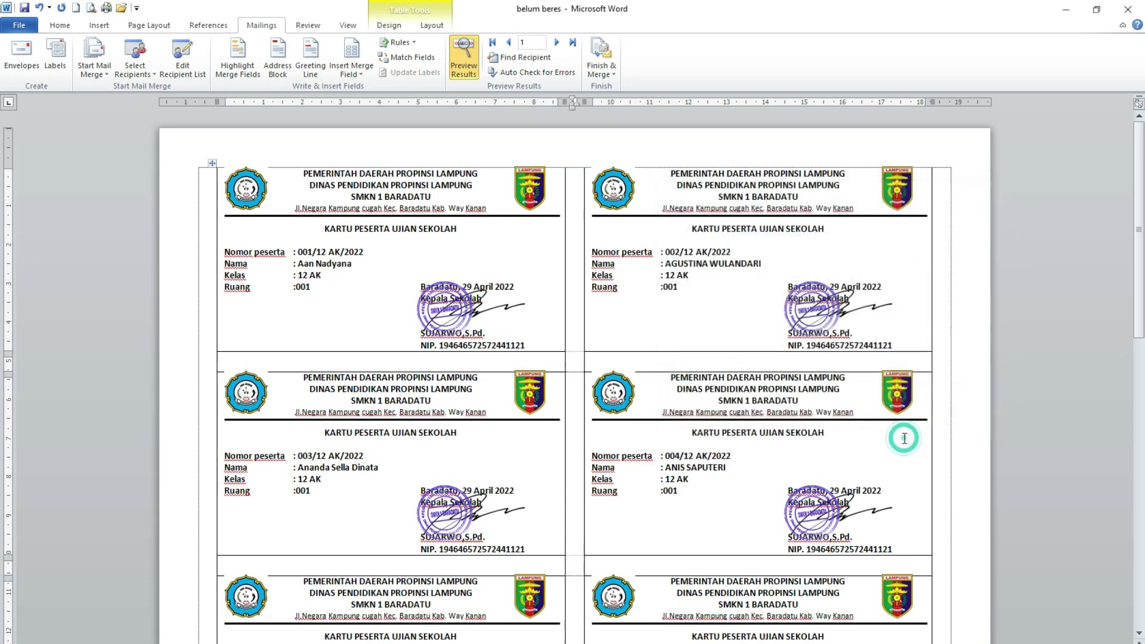
{"action": "left_click", "coordinate": [575, 360]}
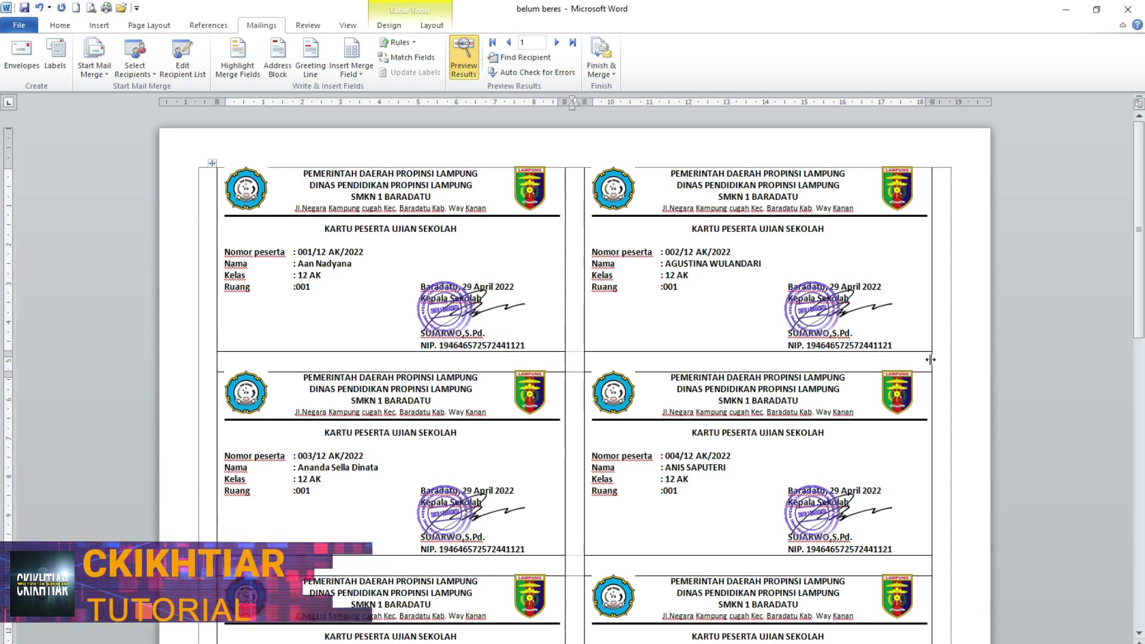
- Remove the left and centre vertical borders from the spacer row below cards 001 and 002
{"action": "left_click", "coordinate": [209, 365]}
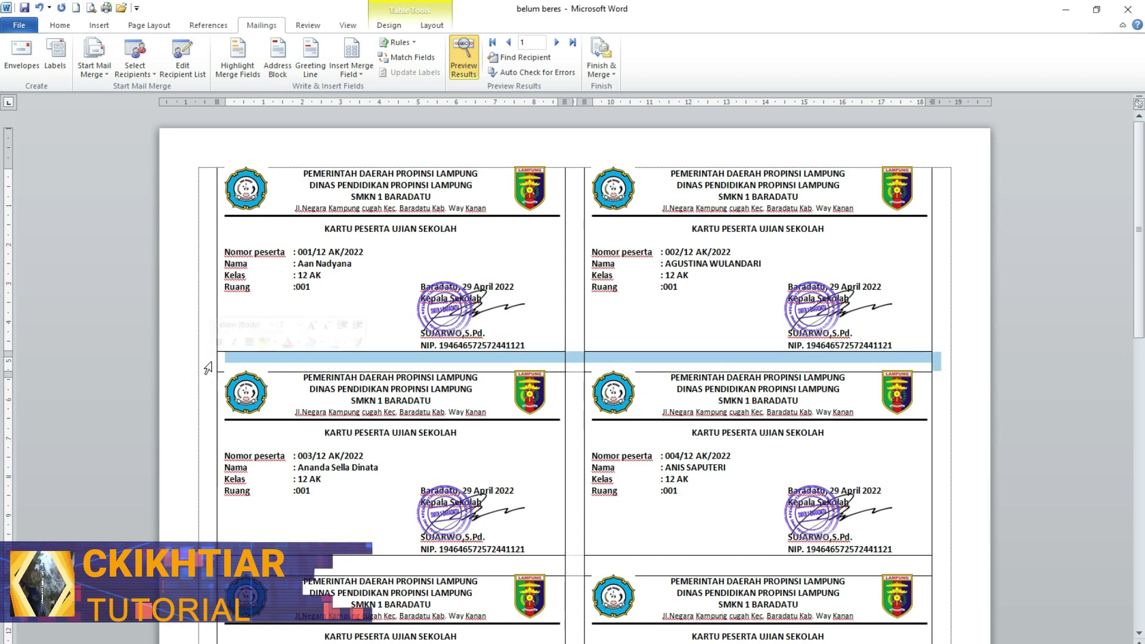
{"action": "right_click", "coordinate": [426, 362]}
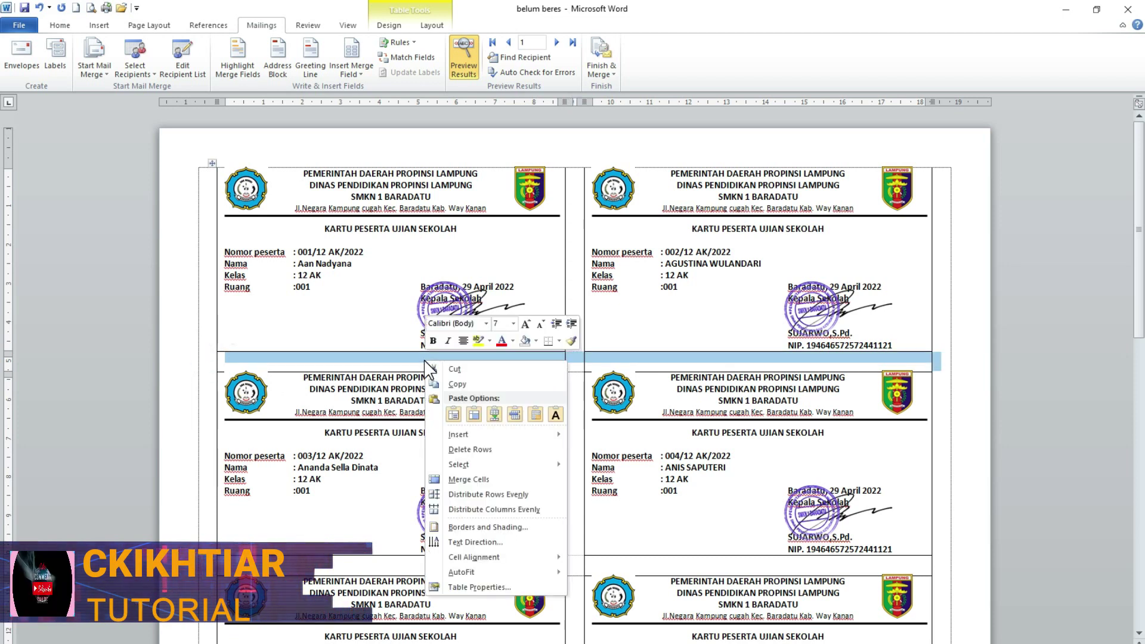
{"action": "left_click", "coordinate": [488, 527]}
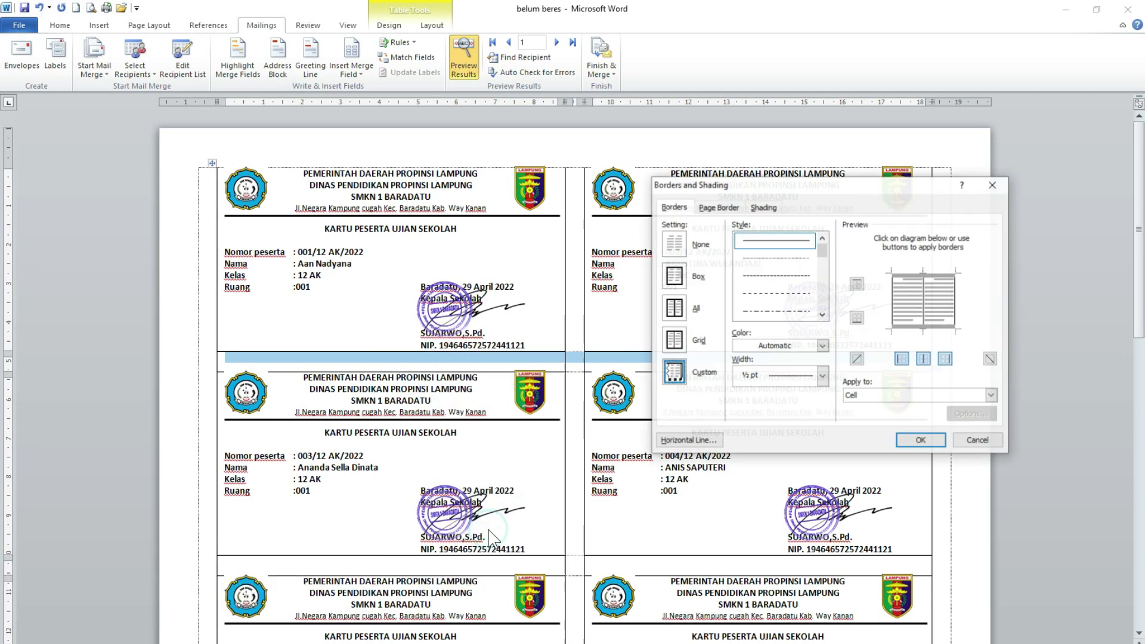
{"action": "left_click", "coordinate": [892, 301]}
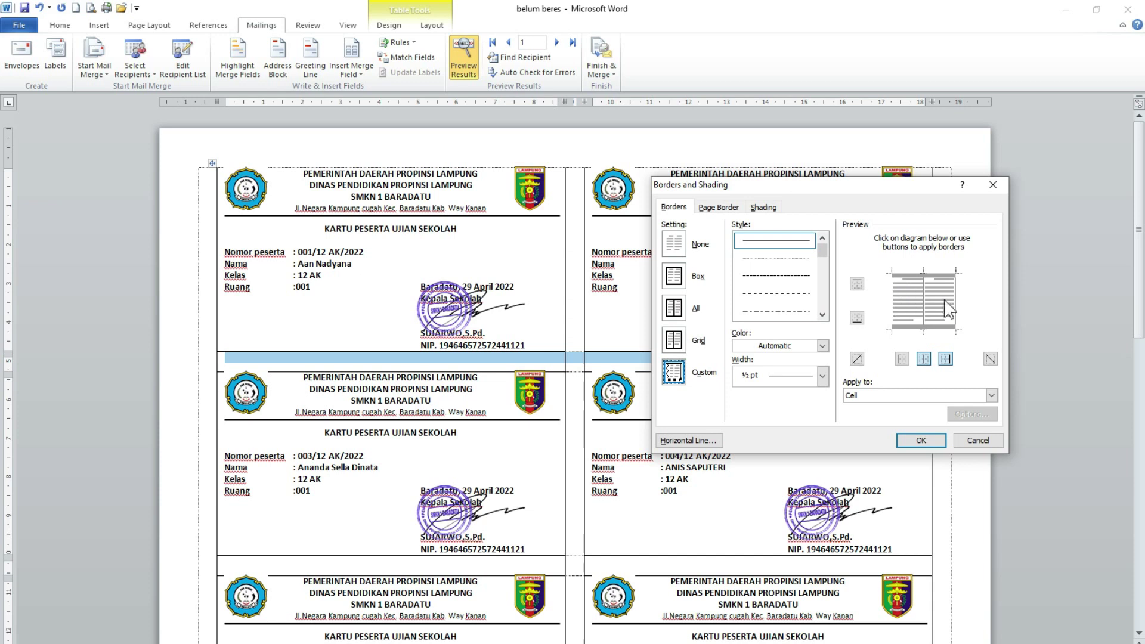
{"action": "left_click", "coordinate": [924, 314]}
{"action": "left_click", "coordinate": [921, 440]}
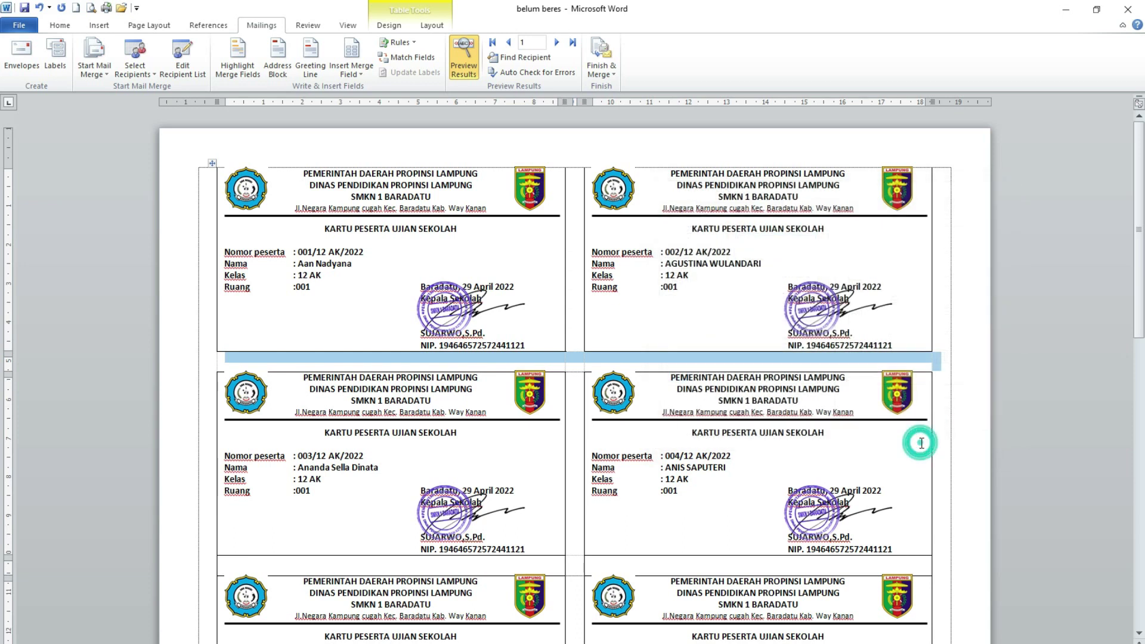
{"action": "left_click", "coordinate": [579, 396]}
{"action": "scroll", "coordinate": [171, 326], "scroll_direction": "down", "scroll_amount": 5}
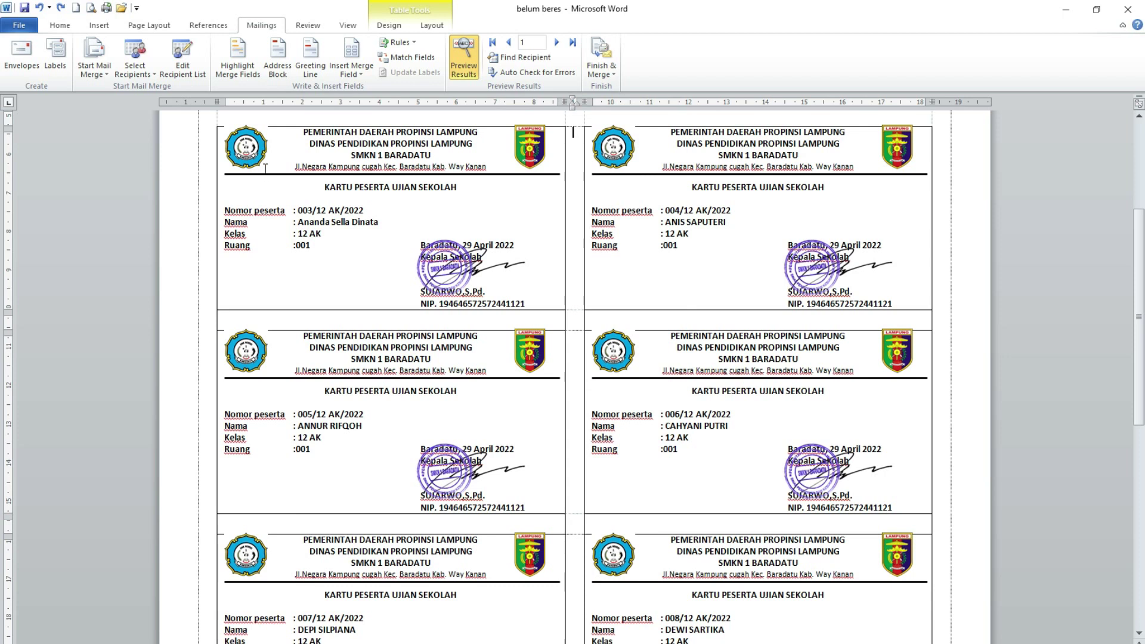
- Remove the outer vertical borders from the spacer row below cards 003 and 004
{"action": "left_click", "coordinate": [212, 324]}
{"action": "right_click", "coordinate": [387, 321]}
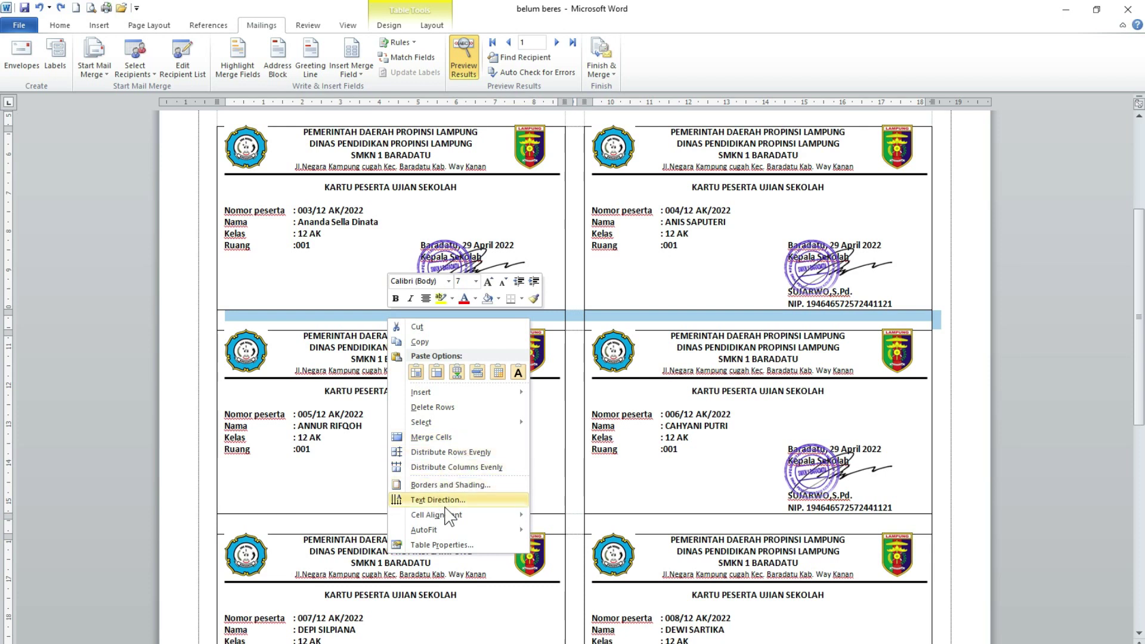
{"action": "left_click", "coordinate": [452, 484]}
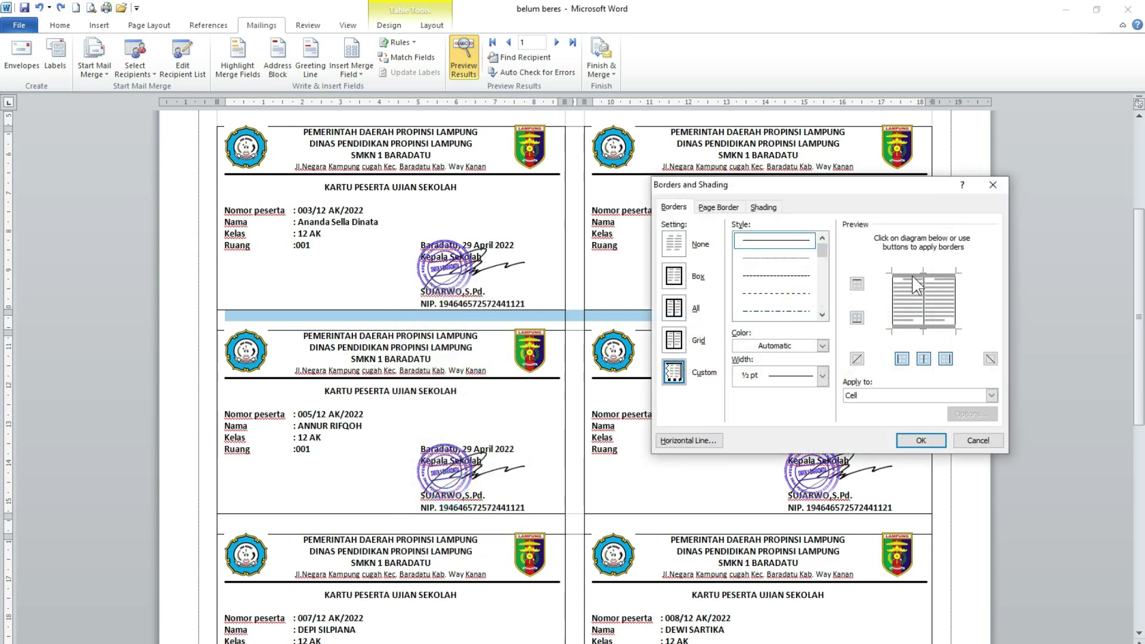
{"action": "left_click", "coordinate": [893, 299]}
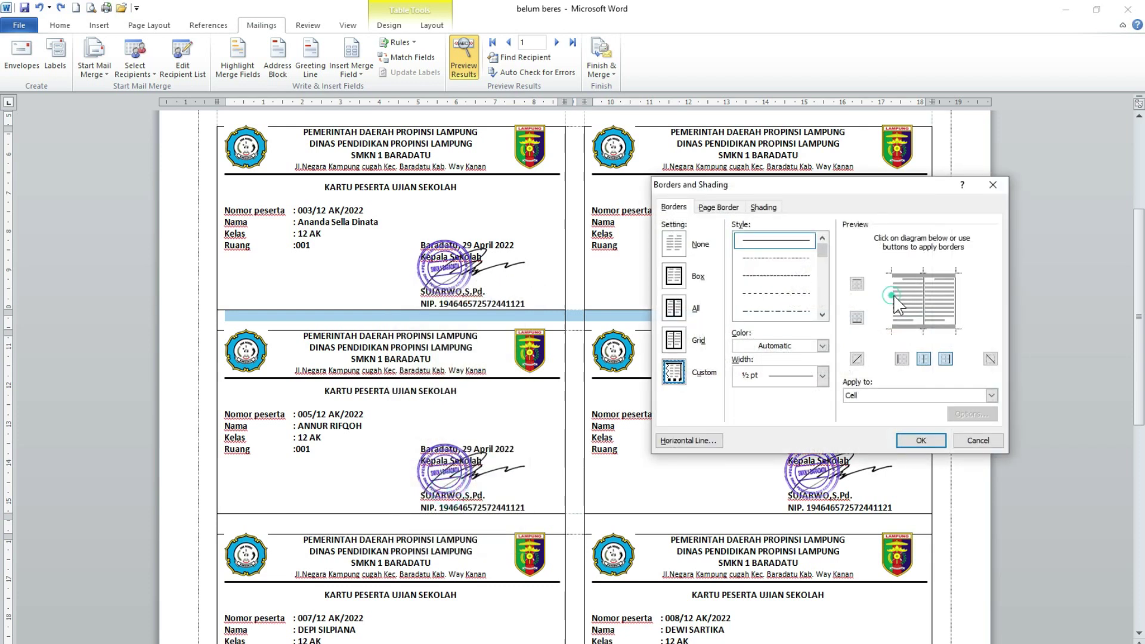
{"action": "left_click", "coordinate": [929, 443]}
{"action": "left_click", "coordinate": [669, 321]}
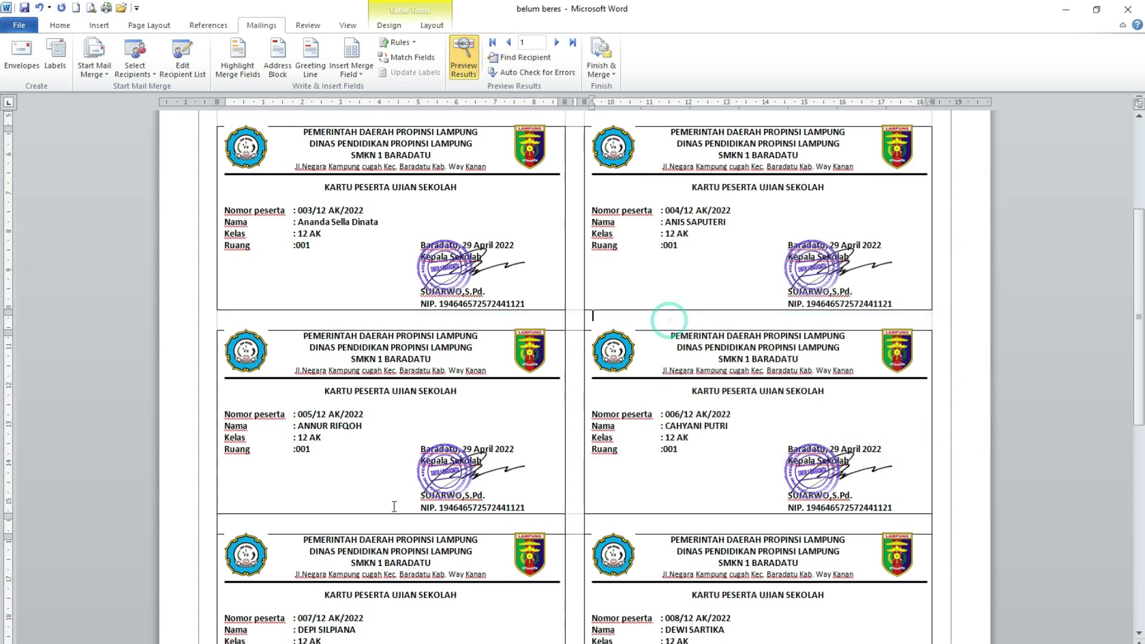
- Remove the left and right borders from the spacer row below cards 005 and 006
{"action": "left_click", "coordinate": [212, 531]}
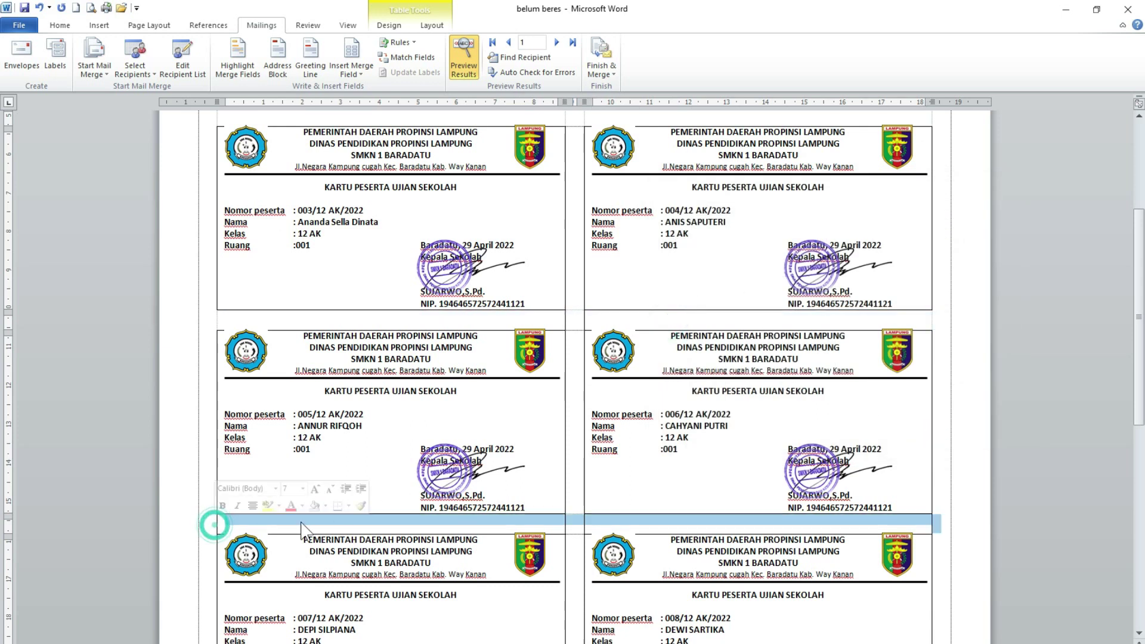
{"action": "right_click", "coordinate": [335, 524]}
{"action": "left_click", "coordinate": [385, 458]}
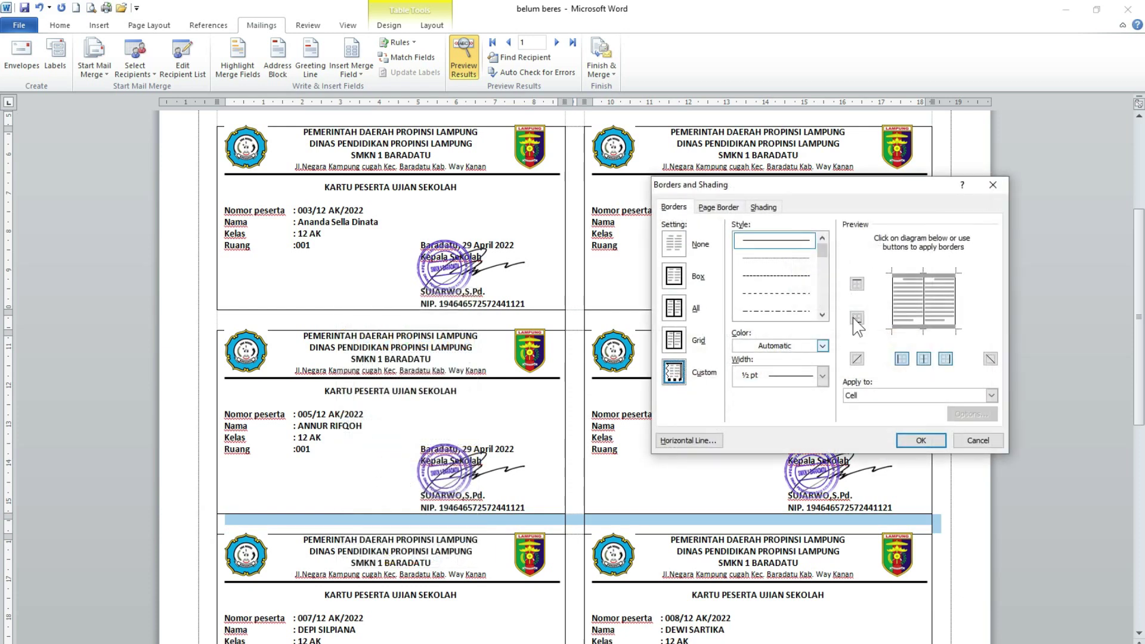
{"action": "left_click", "coordinate": [893, 289]}
{"action": "left_click", "coordinate": [955, 296]}
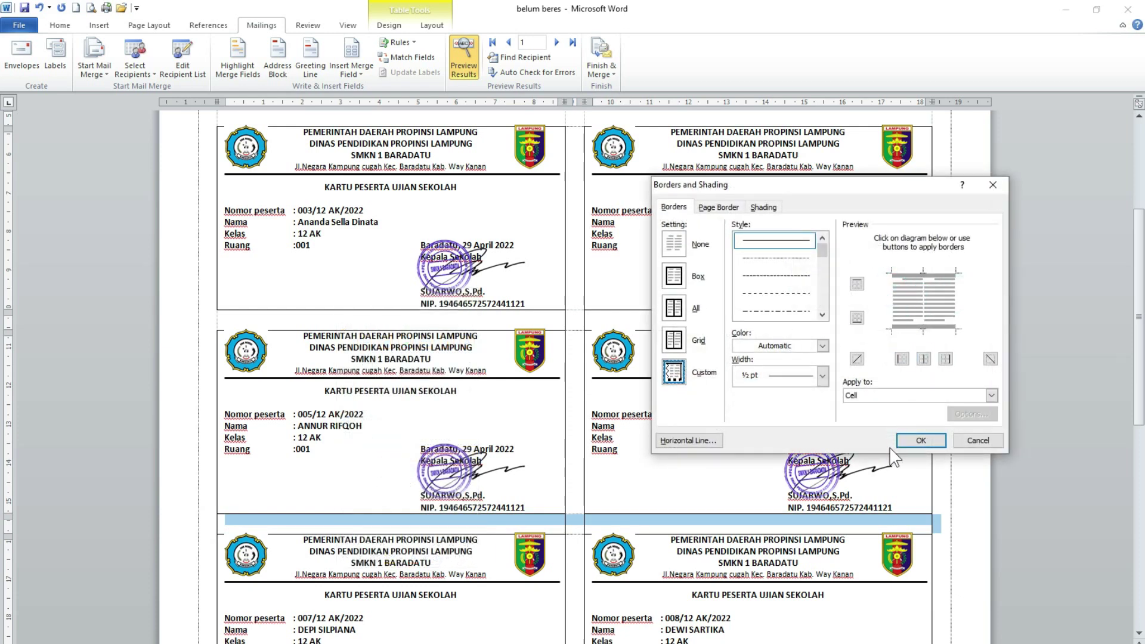
{"action": "left_click", "coordinate": [921, 440]}
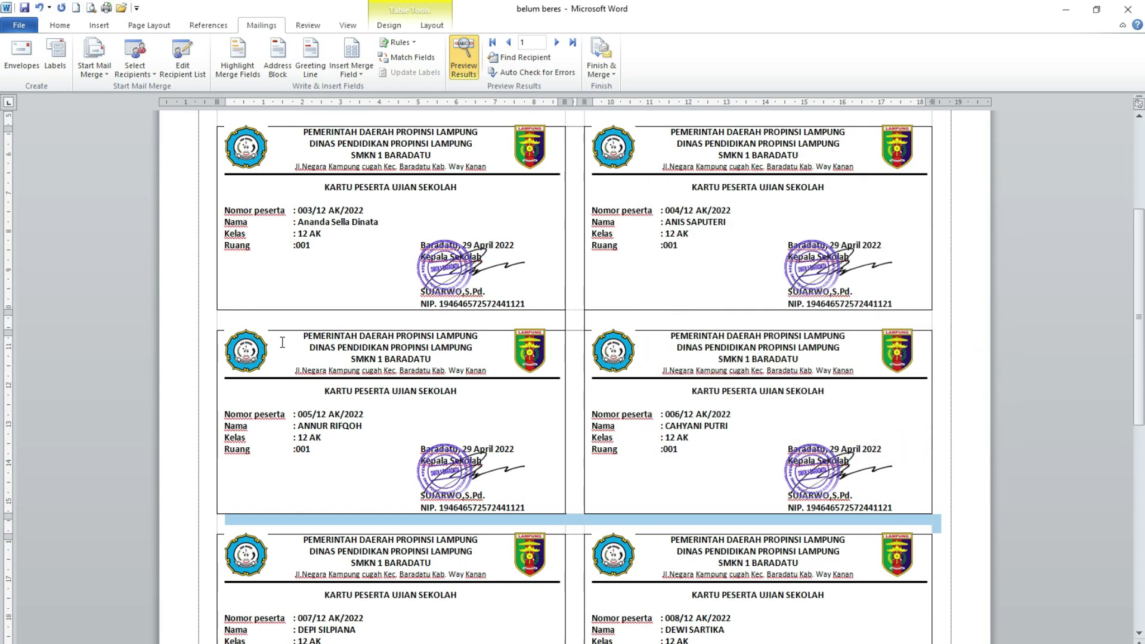
- Recheck and confirm the border settings of the spacer row below cards 003 and 004
{"action": "left_click", "coordinate": [201, 326]}
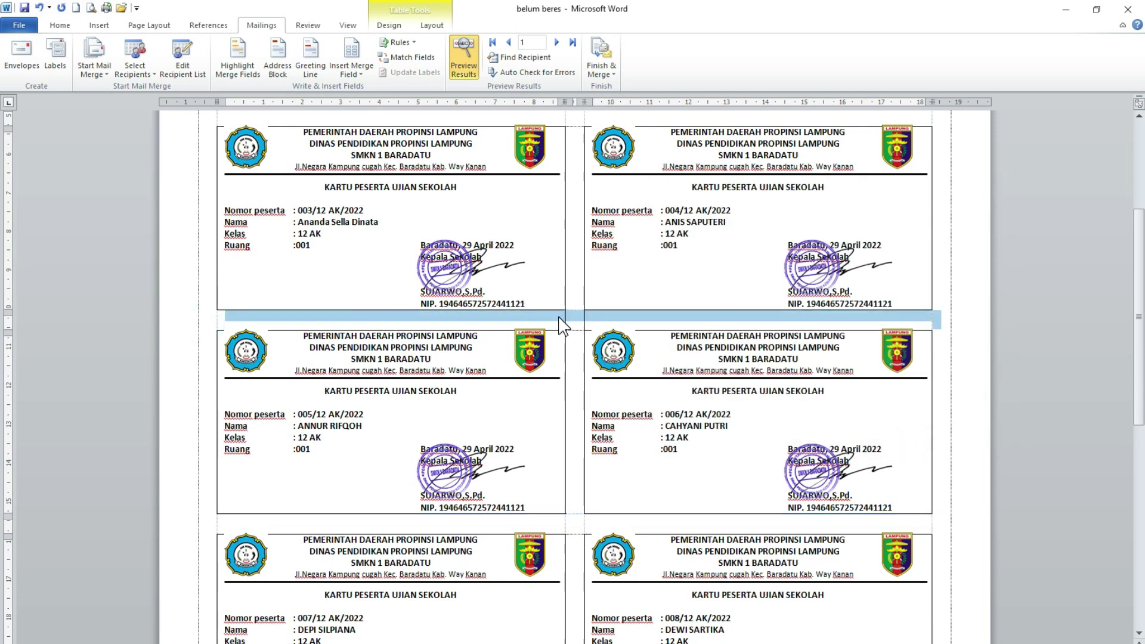
{"action": "right_click", "coordinate": [560, 319]}
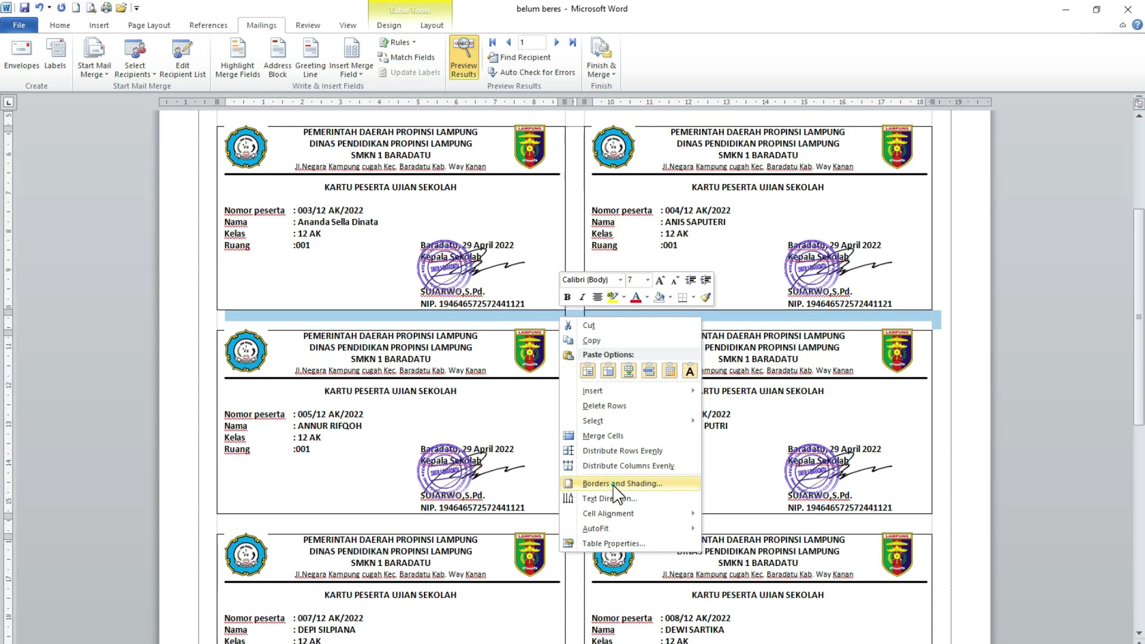
{"action": "left_click", "coordinate": [616, 486]}
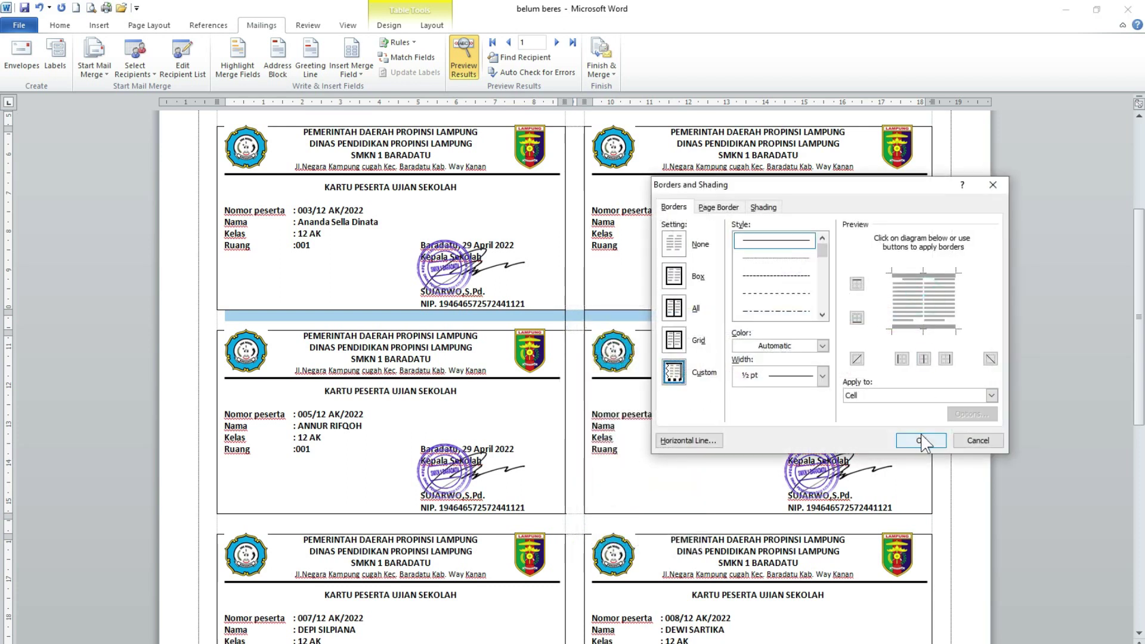
{"action": "left_click", "coordinate": [921, 440]}
{"action": "scroll", "coordinate": [595, 478], "scroll_direction": "down", "scroll_amount": 5}
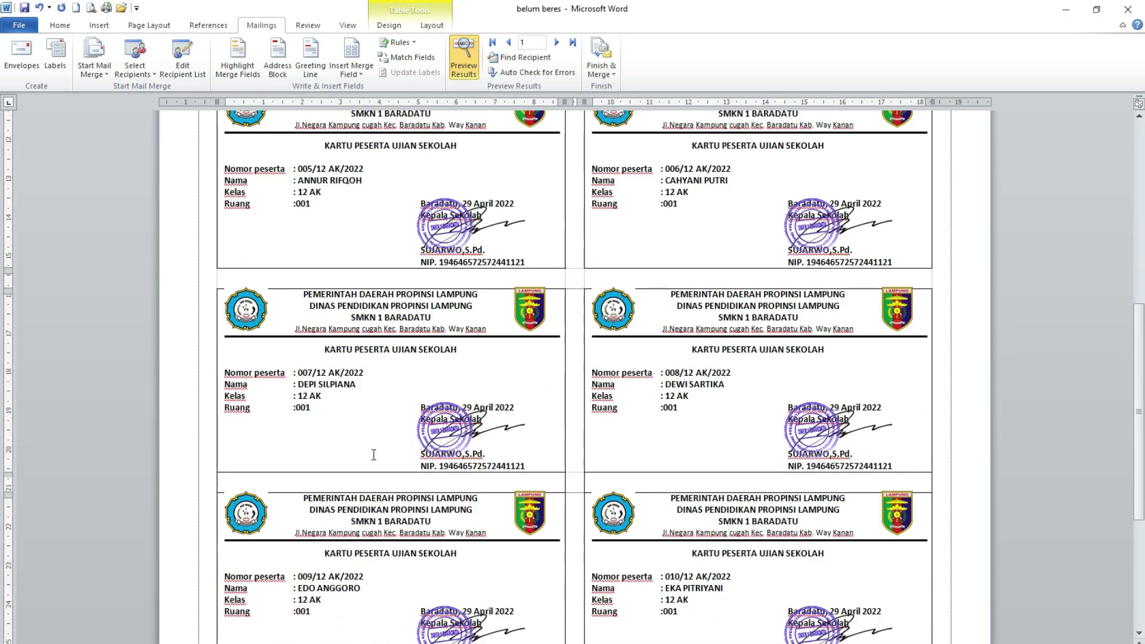
- Remove the left, centre and right borders from the spacer row below cards 007 and 008
{"action": "left_click", "coordinate": [216, 485]}
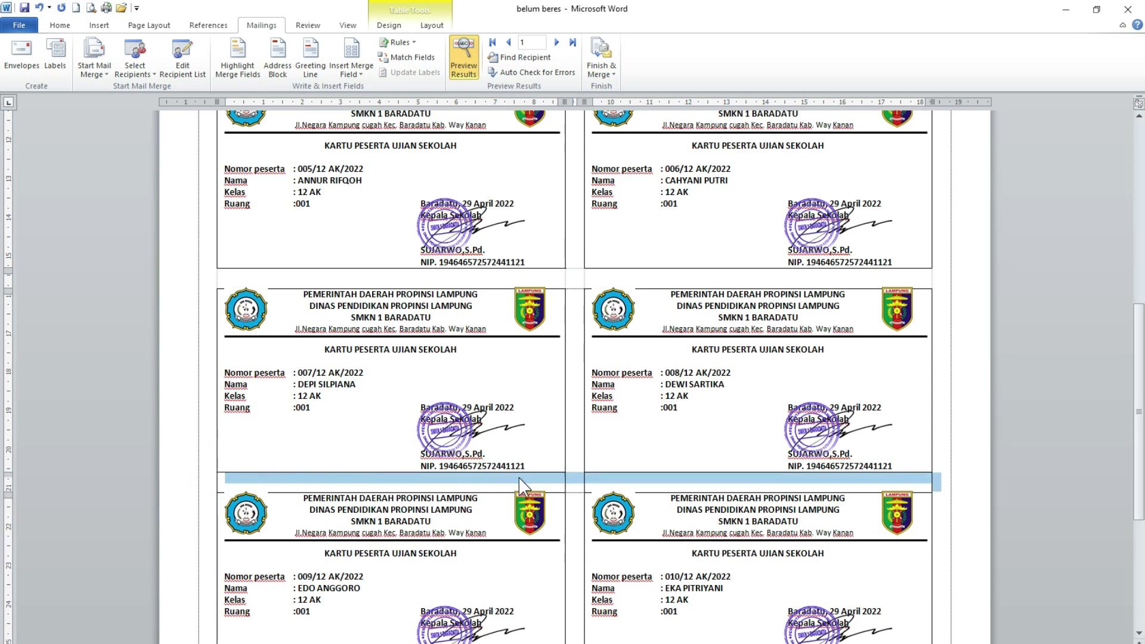
{"action": "right_click", "coordinate": [524, 478]}
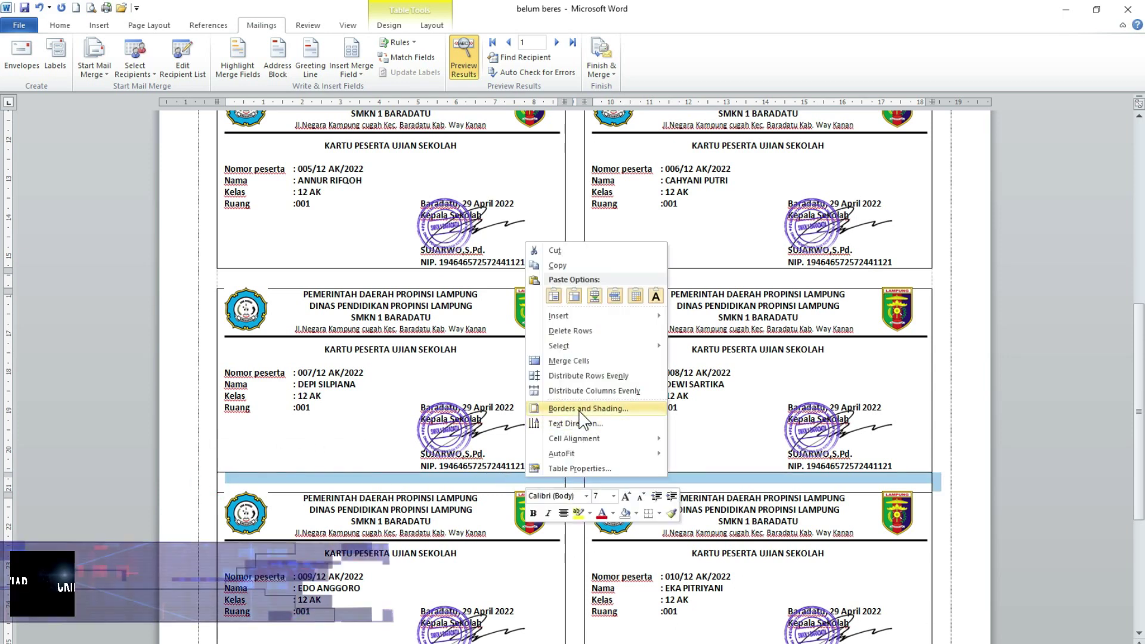
{"action": "left_click", "coordinate": [573, 411]}
{"action": "left_click", "coordinate": [892, 299]}
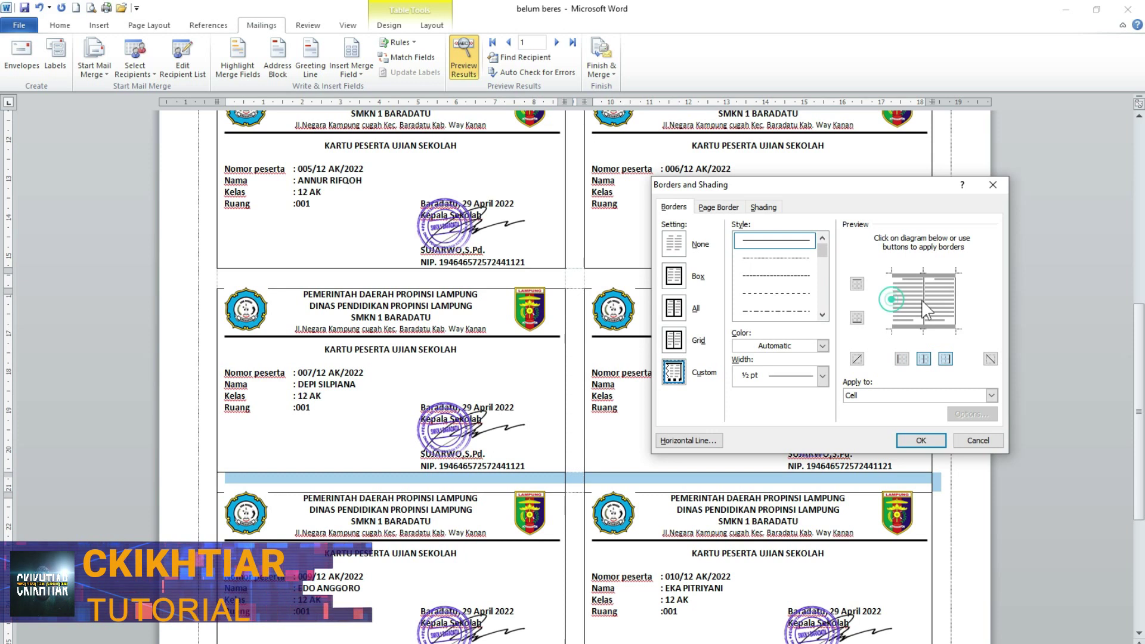
{"action": "left_click", "coordinate": [924, 299]}
{"action": "left_click", "coordinate": [954, 297]}
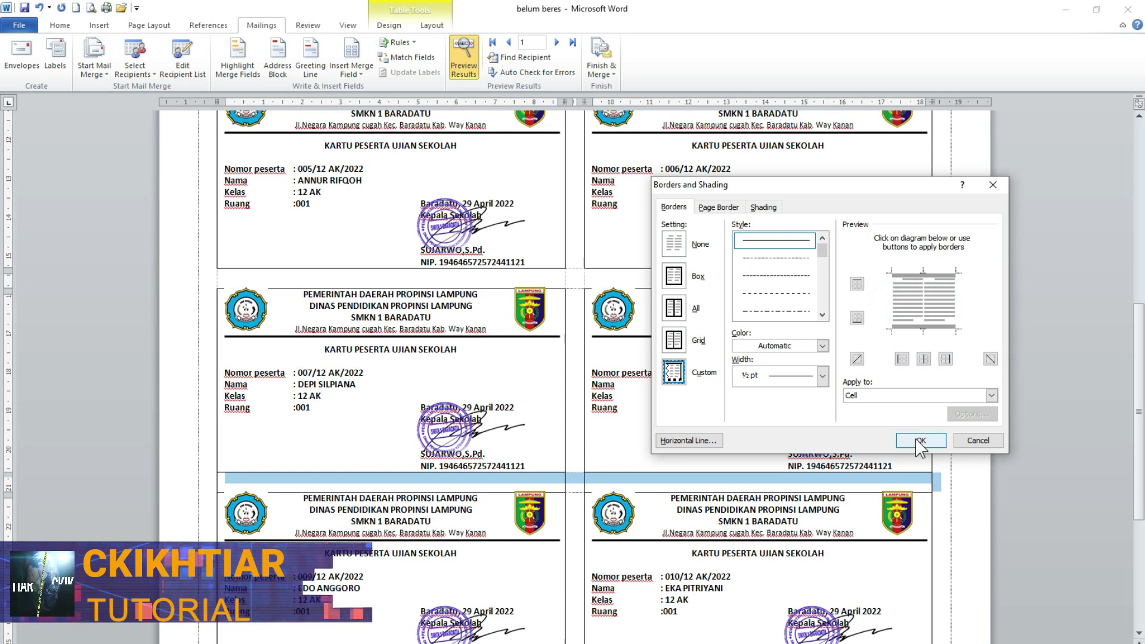
{"action": "left_click", "coordinate": [920, 440]}
{"action": "scroll", "coordinate": [555, 463], "scroll_direction": "down", "scroll_amount": 4}
{"action": "scroll", "coordinate": [562, 457], "scroll_direction": "up", "scroll_amount": 2}
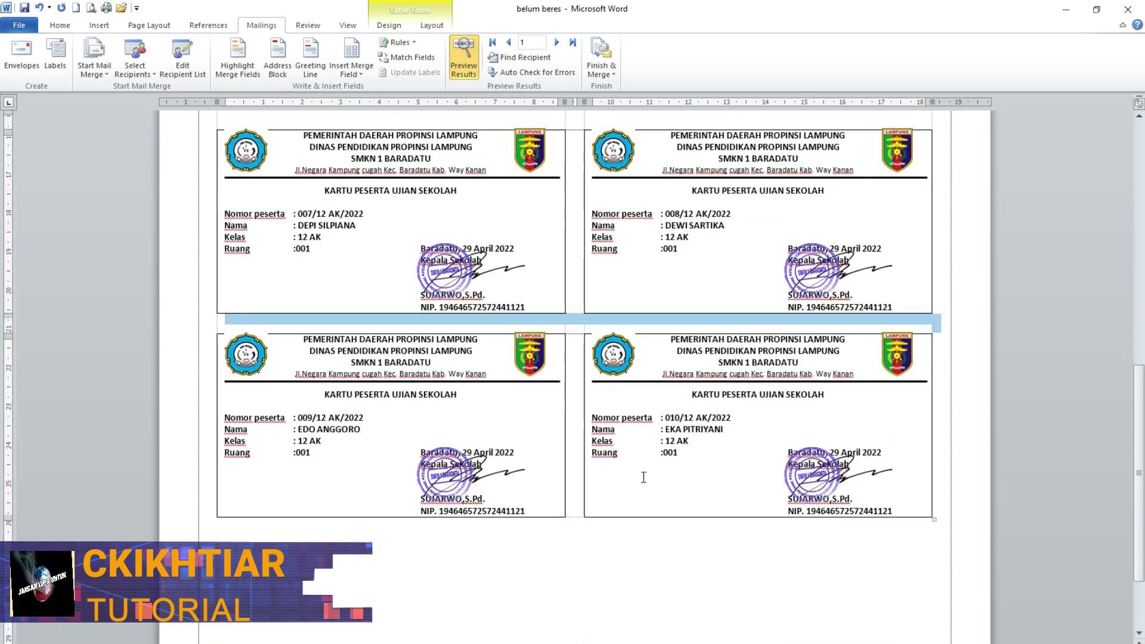
{"action": "left_click", "coordinate": [594, 481]}
{"action": "scroll", "coordinate": [596, 477], "scroll_direction": "up", "scroll_amount": 10}
{"action": "scroll", "coordinate": [599, 468], "scroll_direction": "up", "scroll_amount": 1}
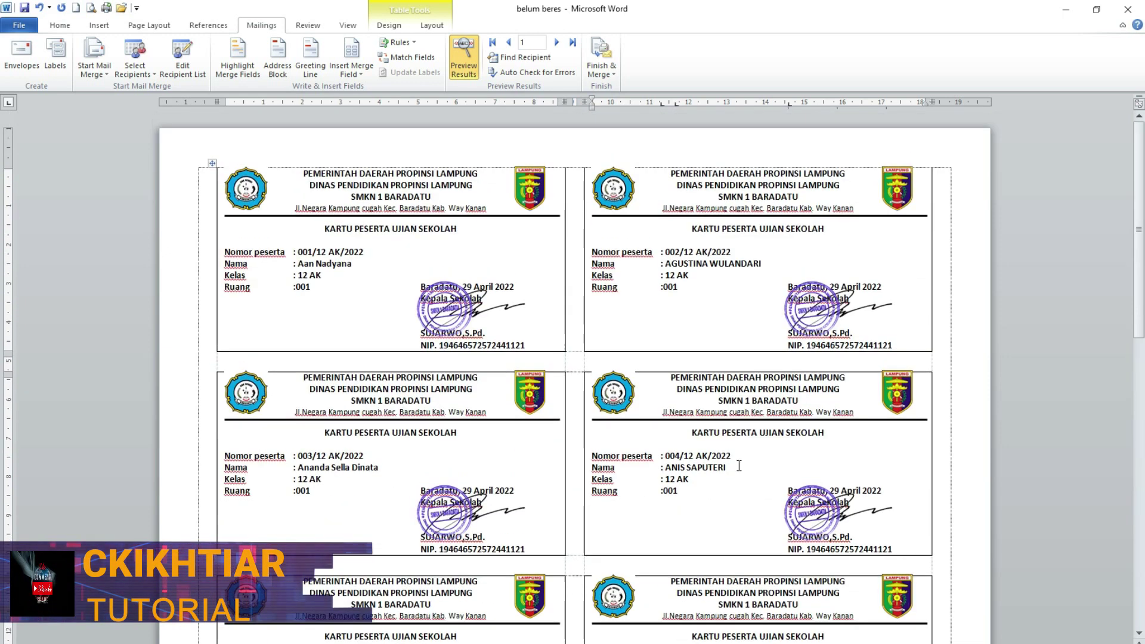
{"action": "left_click", "coordinate": [91, 8]}
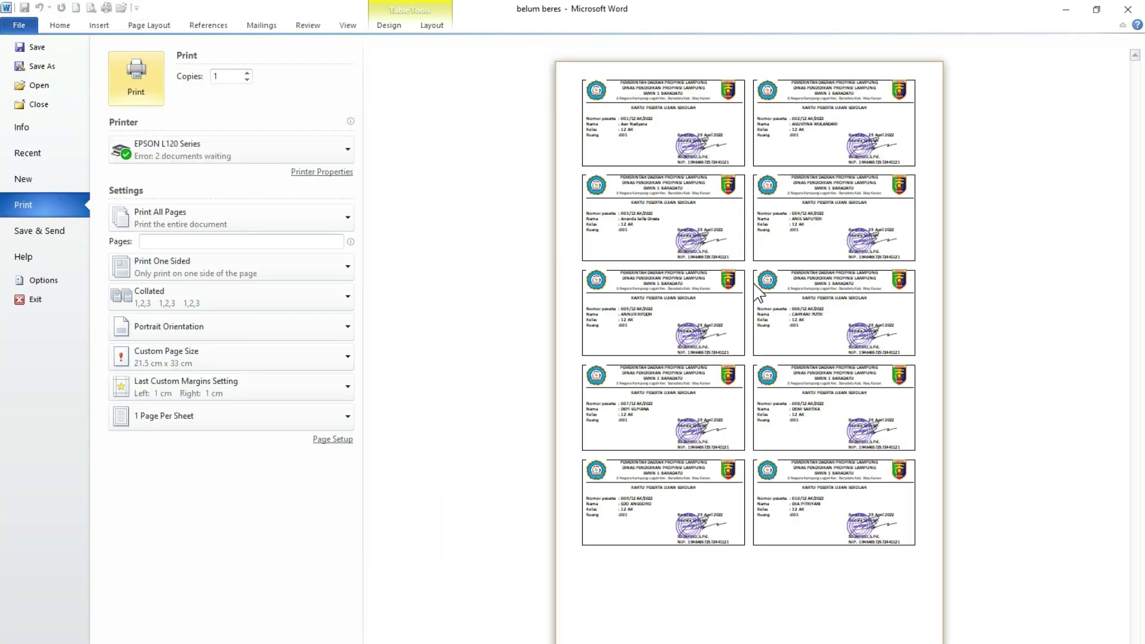
{"action": "key", "text": "Escape"}
{"action": "scroll", "coordinate": [333, 298], "scroll_direction": "up", "scroll_amount": 6}
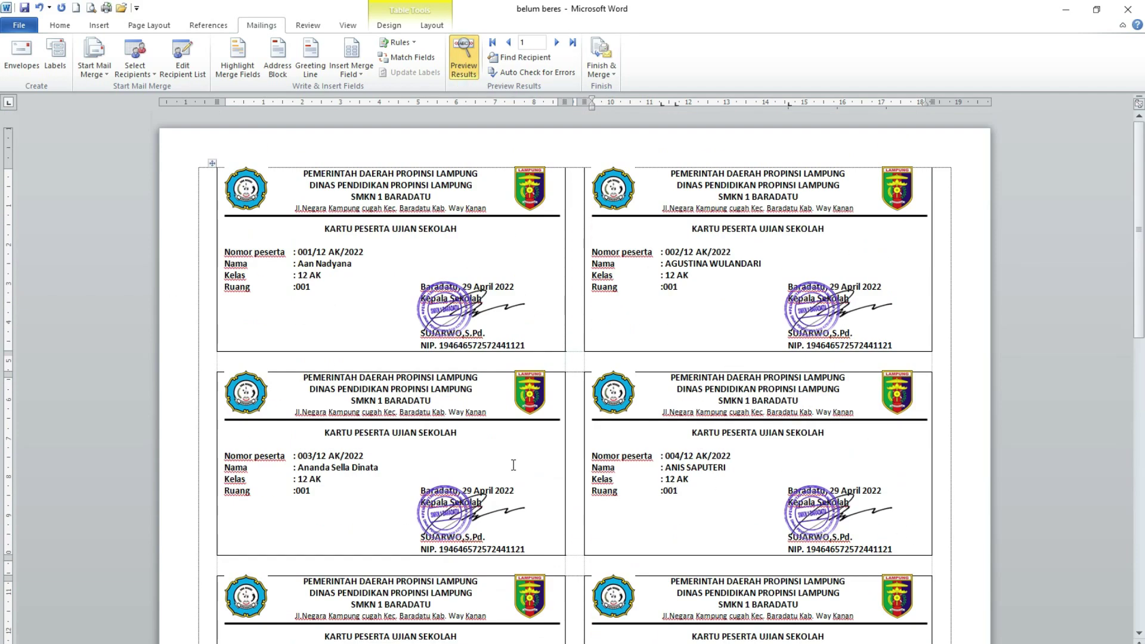
{"action": "scroll", "coordinate": [410, 307], "scroll_direction": "down", "scroll_amount": 10}
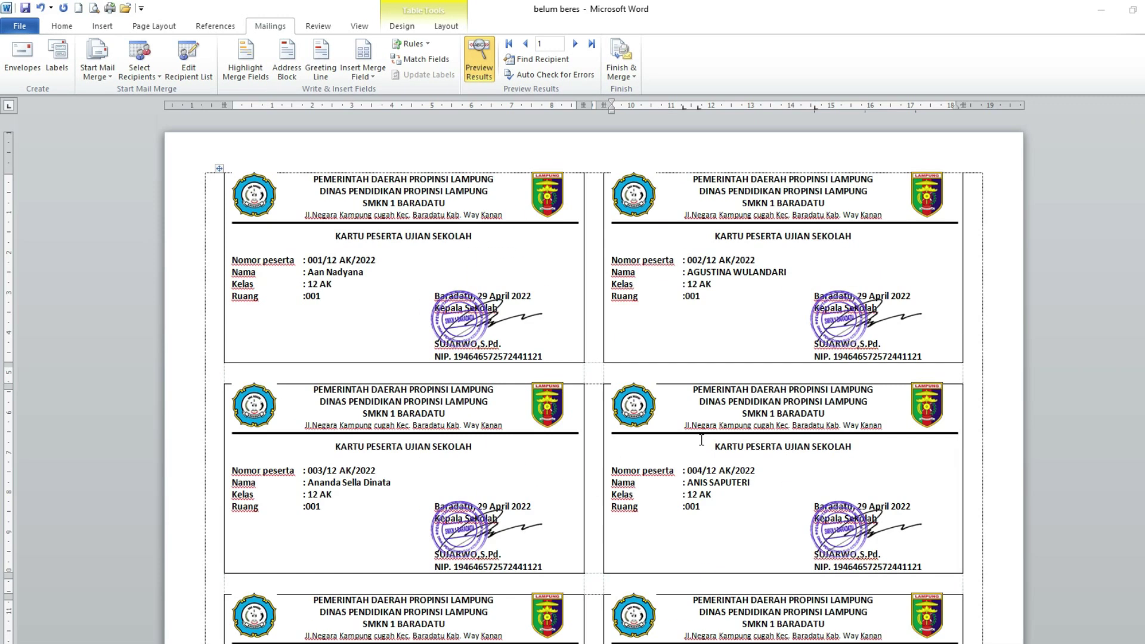
{"action": "scroll", "coordinate": [702, 440], "scroll_direction": "down", "scroll_amount": 10}
{"action": "scroll", "coordinate": [701, 440], "scroll_direction": "down", "scroll_amount": 5}
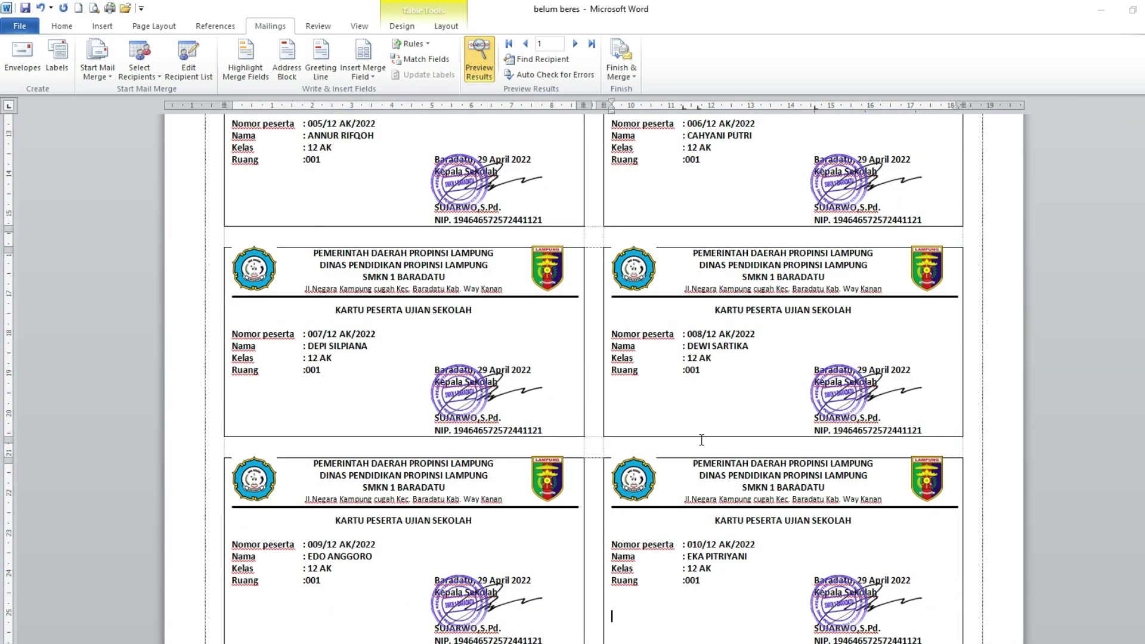
{"action": "scroll", "coordinate": [701, 439], "scroll_direction": "down", "scroll_amount": 4}
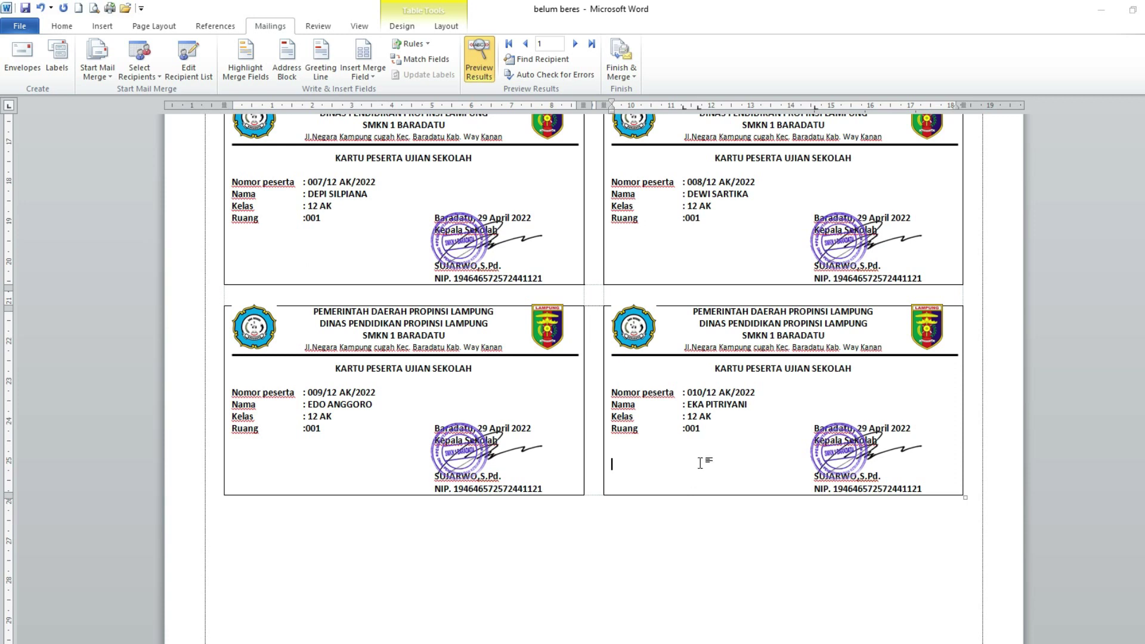
{"action": "scroll", "coordinate": [702, 269], "scroll_direction": "up", "scroll_amount": 4}
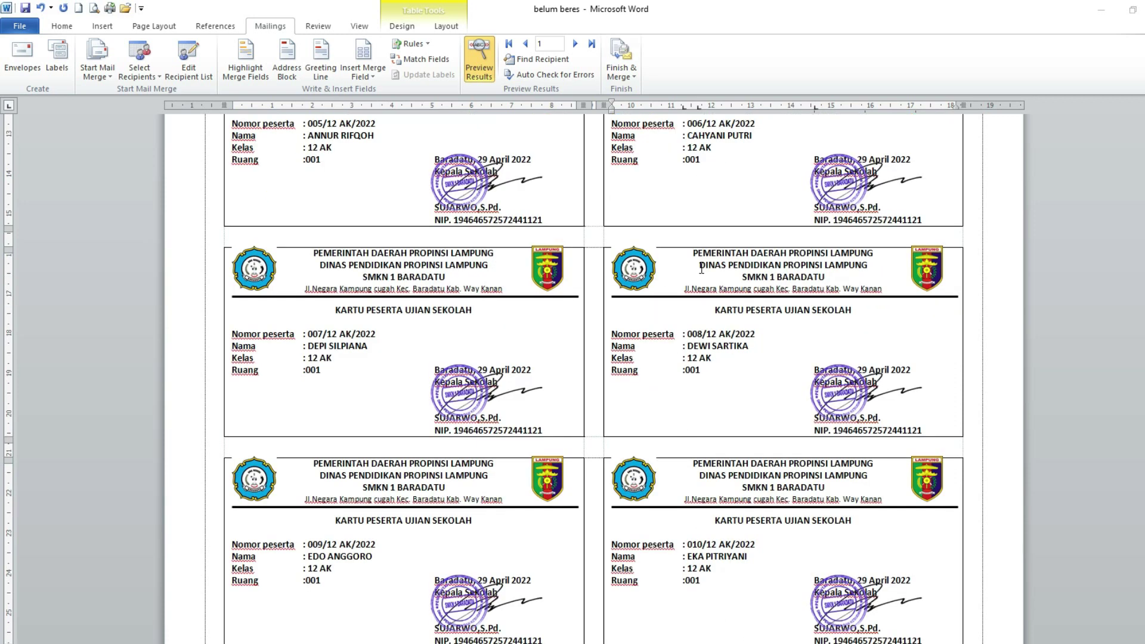
{"action": "left_click", "coordinate": [637, 85]}
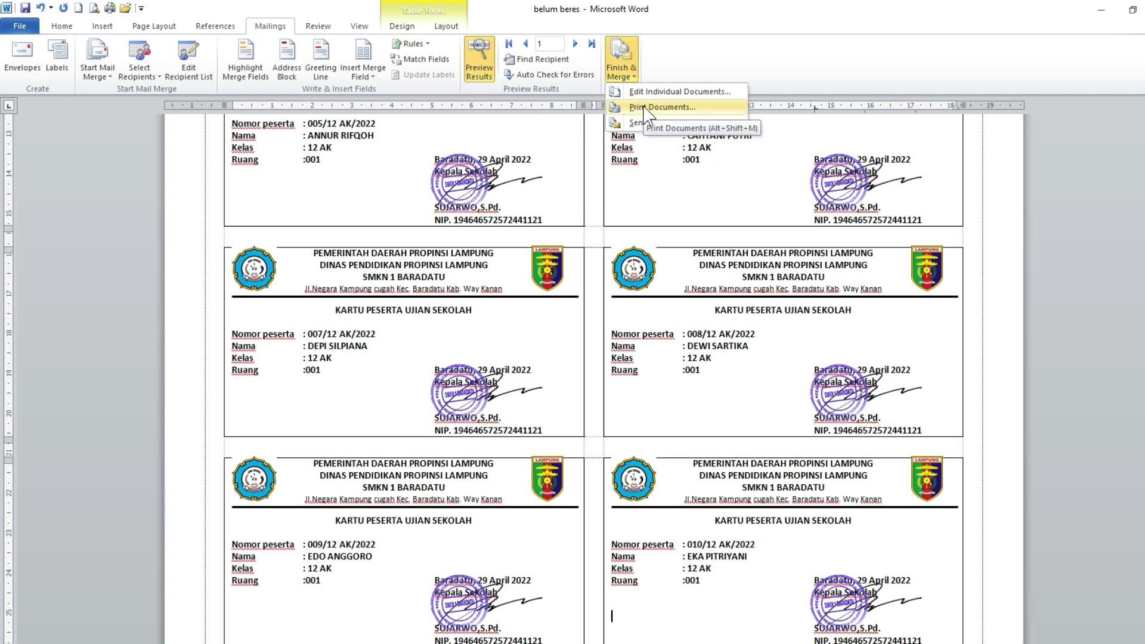
{"action": "left_click", "coordinate": [644, 108]}
{"action": "left_click", "coordinate": [534, 336]}
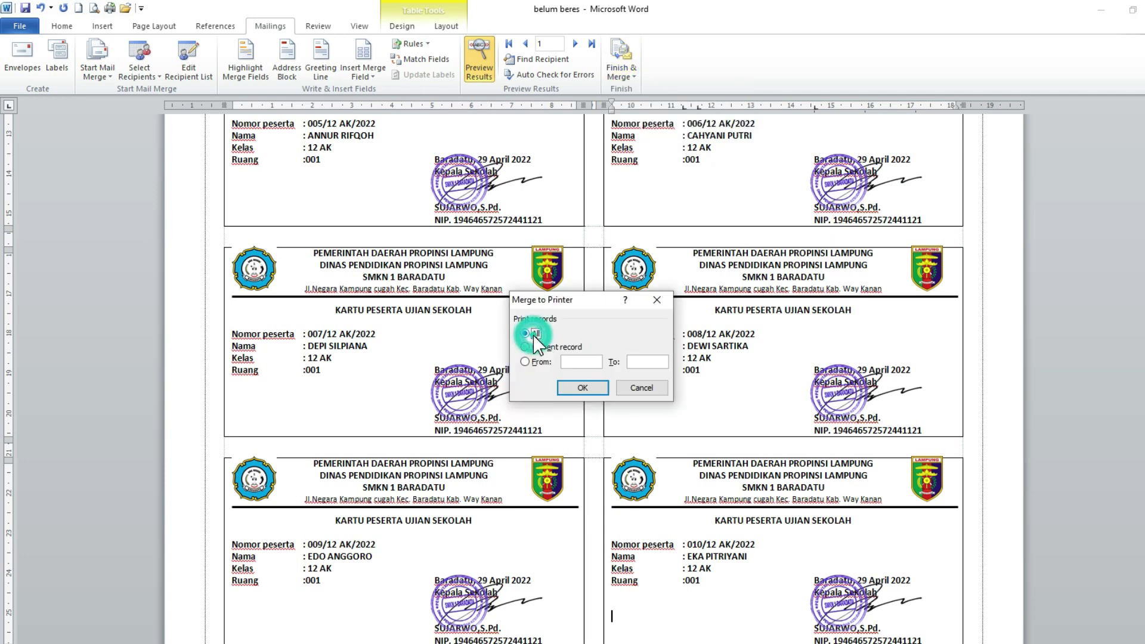
{"action": "left_click", "coordinate": [584, 388]}
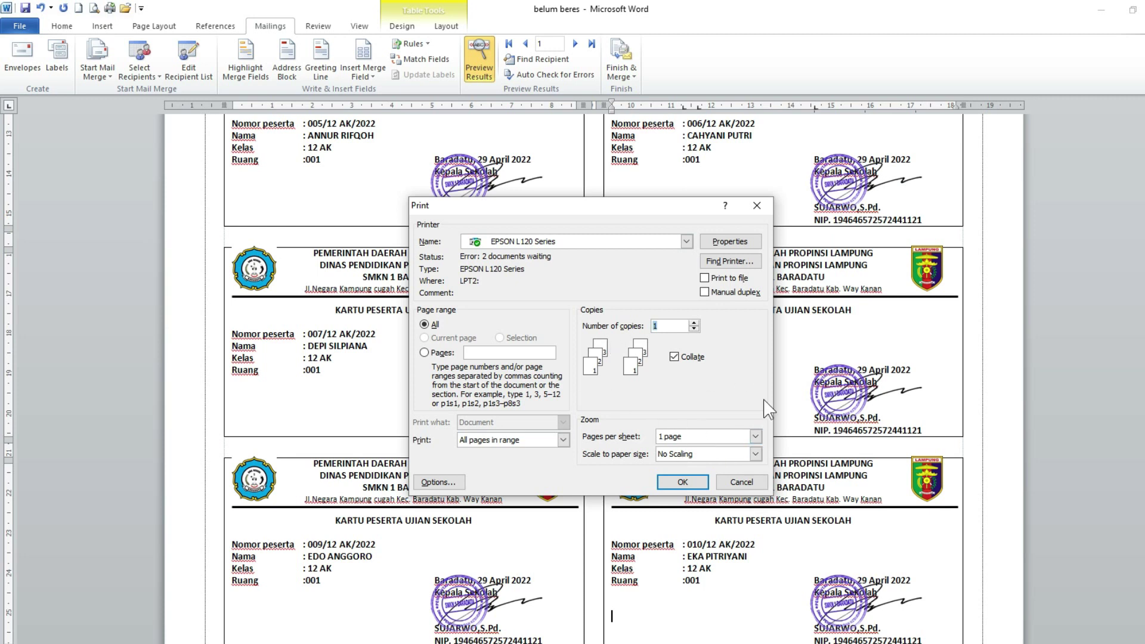
{"action": "left_click_drag", "start_coordinate": [604, 209], "coordinate": [591, 173]}
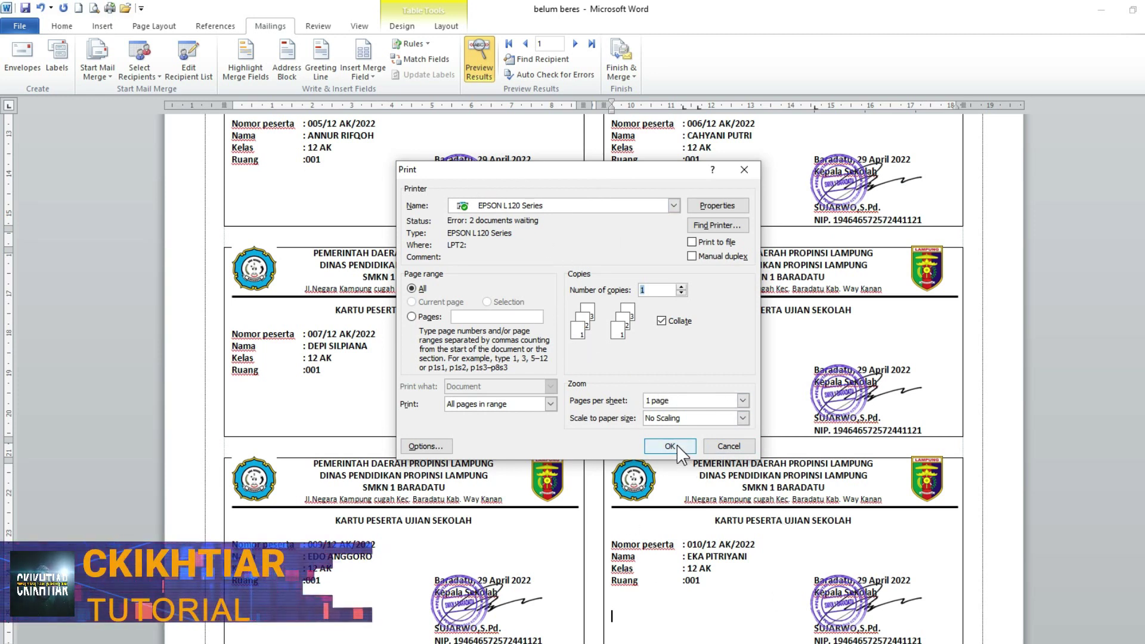
{"action": "left_click_drag", "start_coordinate": [557, 173], "coordinate": [590, 173]}
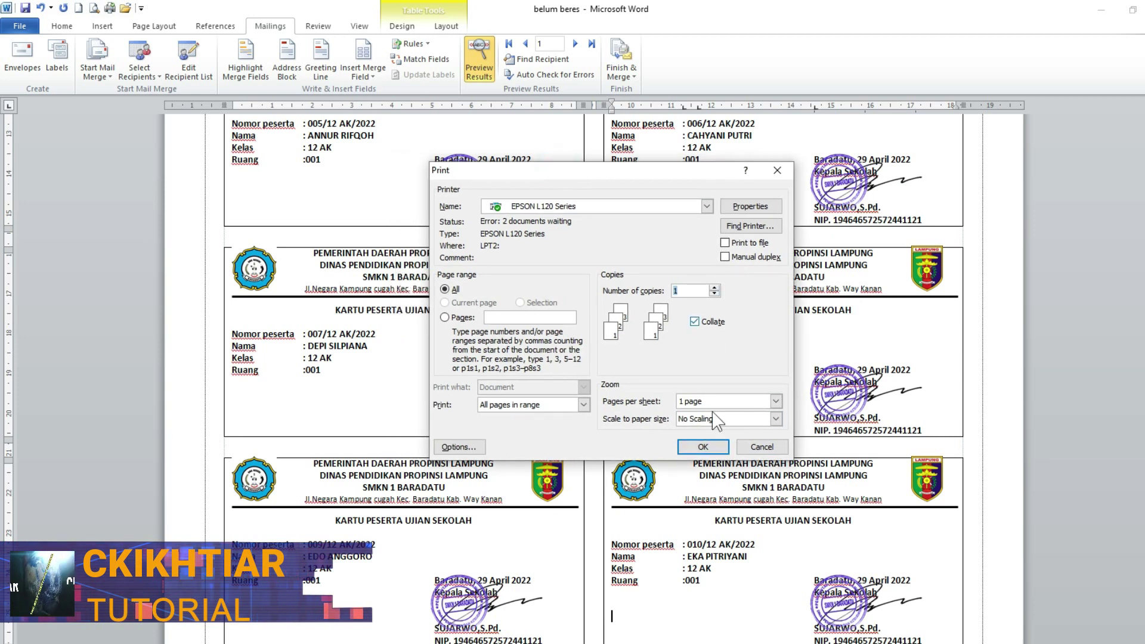
{"action": "left_click", "coordinate": [770, 451]}
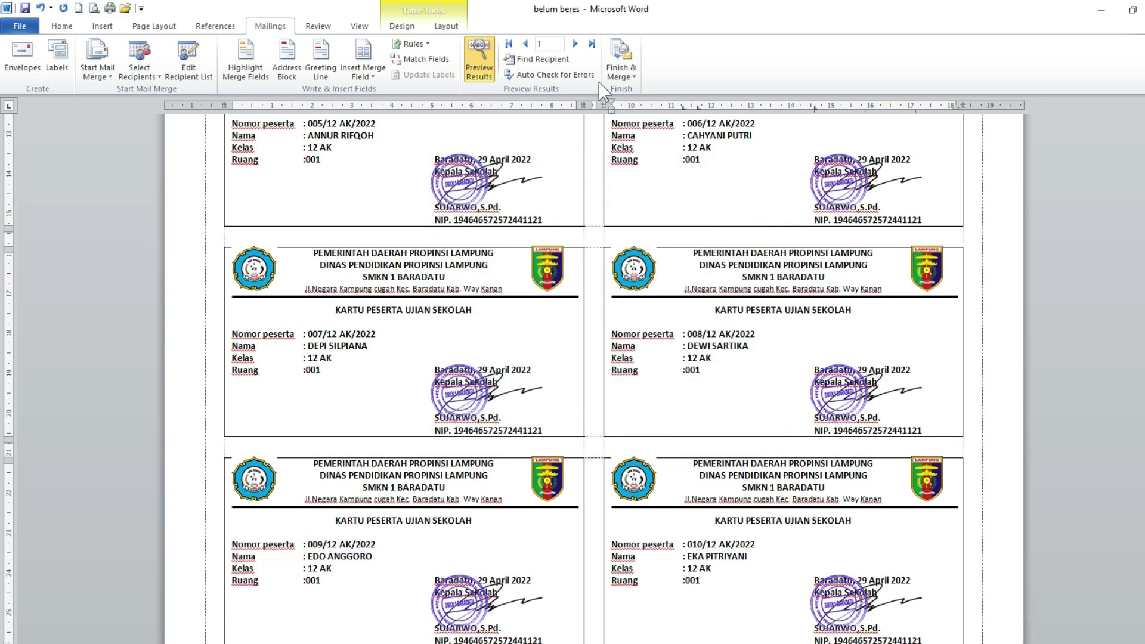
- Merge all records into the new editable document Letters2 and scroll through the cards
{"action": "left_click", "coordinate": [636, 84]}
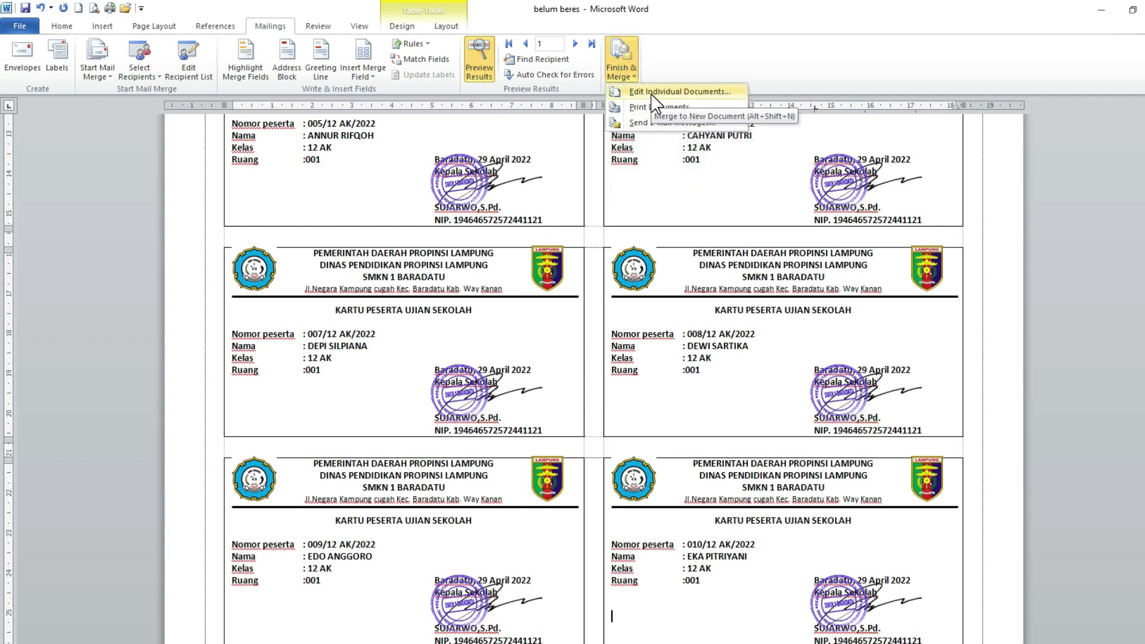
{"action": "left_click", "coordinate": [654, 94]}
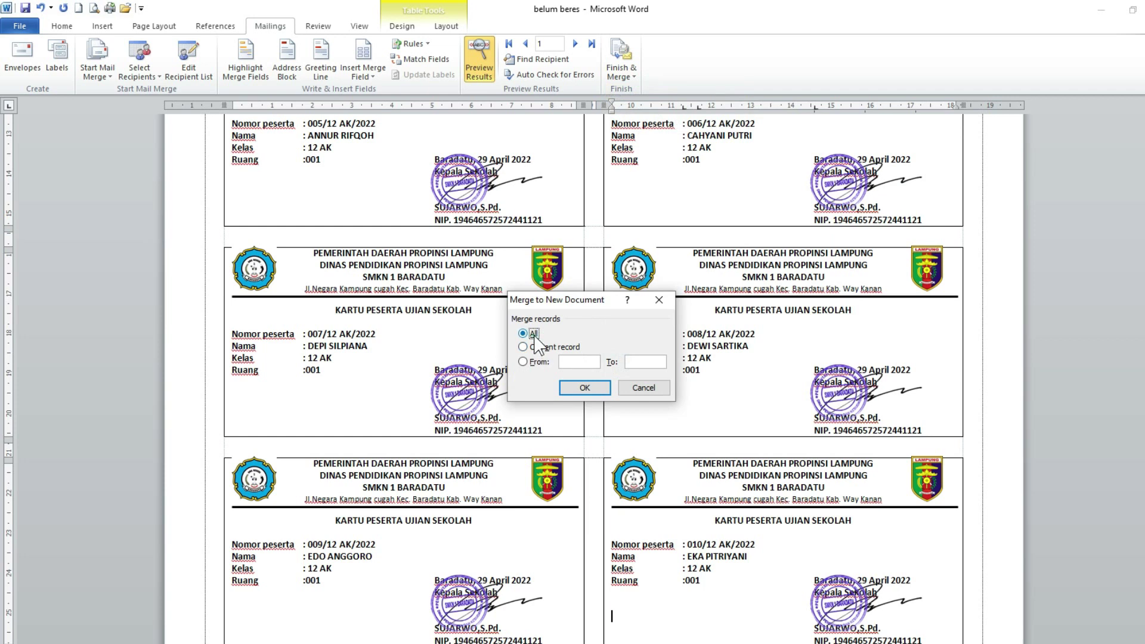
{"action": "left_click", "coordinate": [584, 387]}
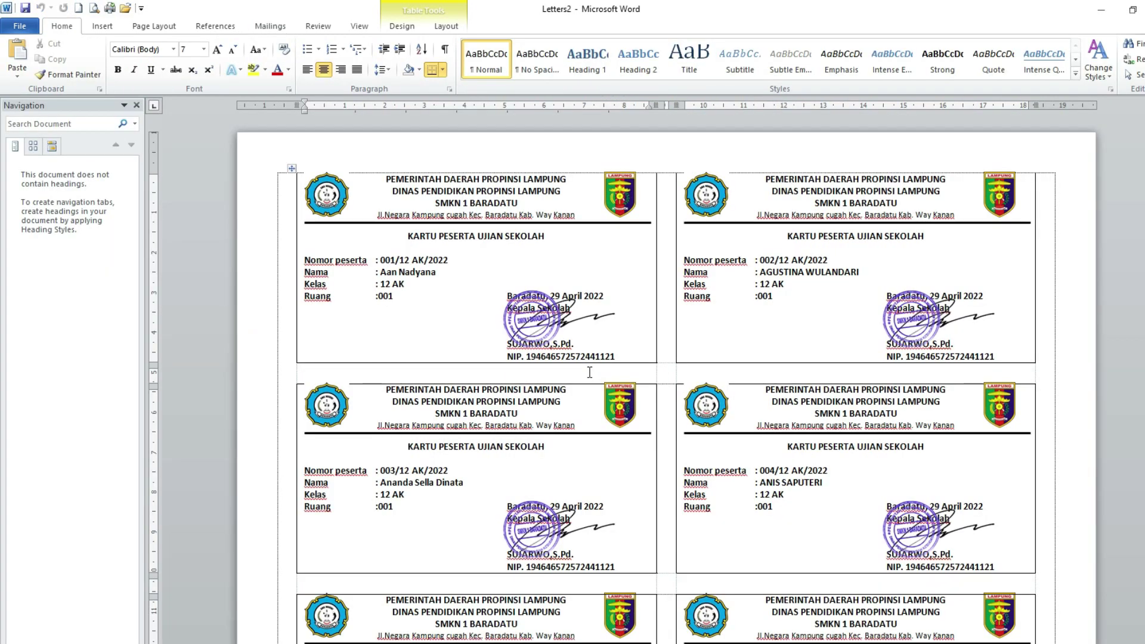
{"action": "scroll", "coordinate": [646, 390], "scroll_direction": "down", "scroll_amount": 10}
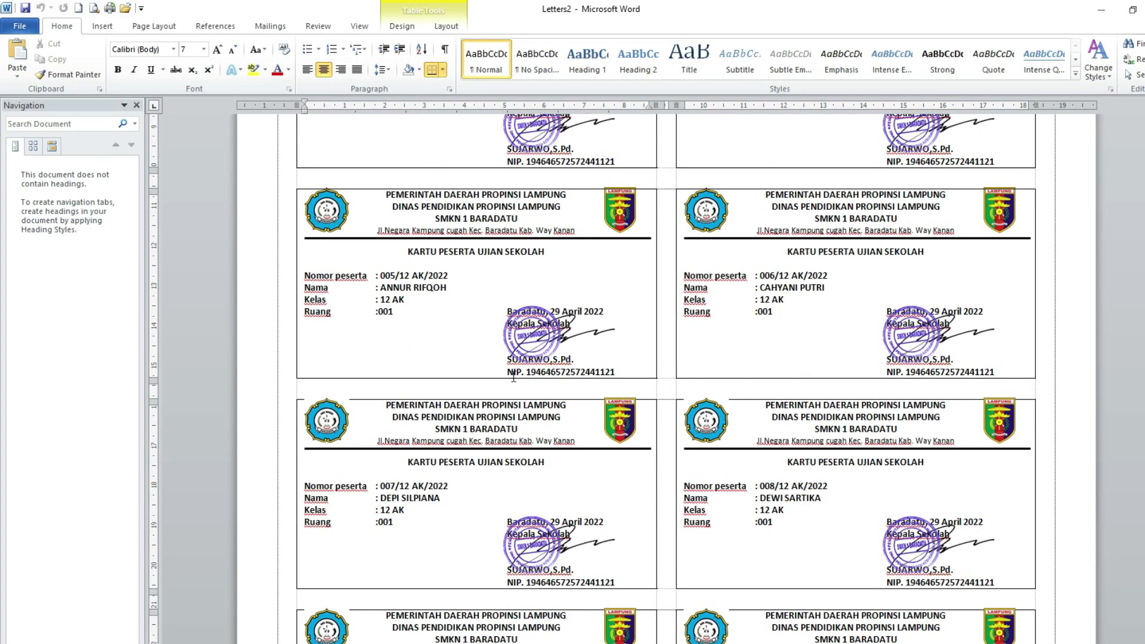
{"action": "scroll", "coordinate": [801, 504], "scroll_direction": "down", "scroll_amount": 3}
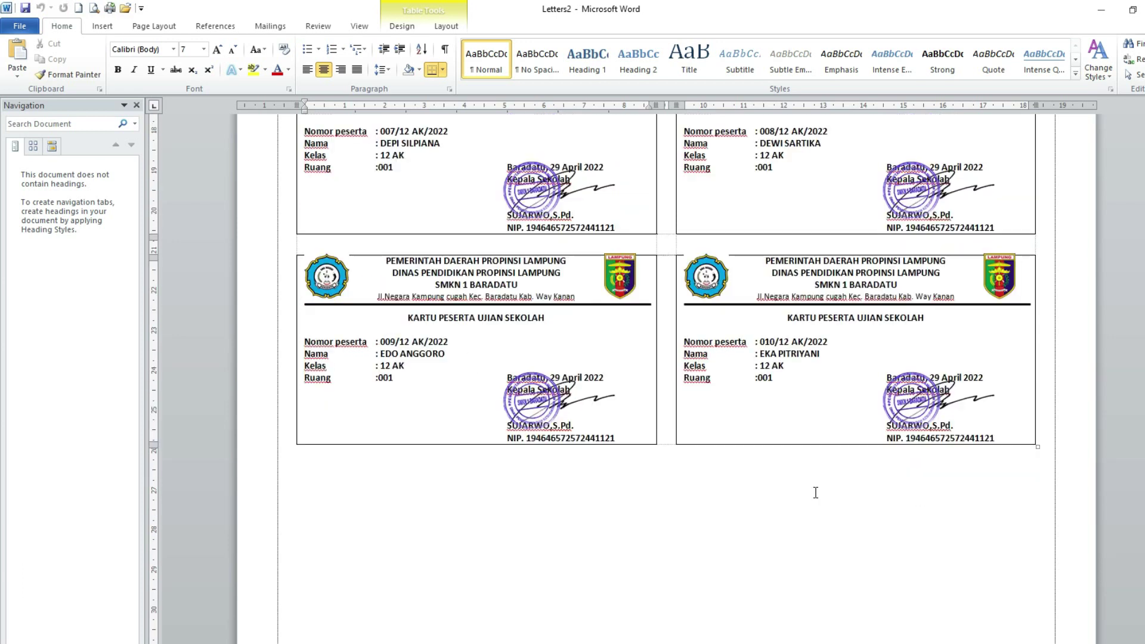
{"action": "scroll", "coordinate": [742, 404], "scroll_direction": "up", "scroll_amount": 15}
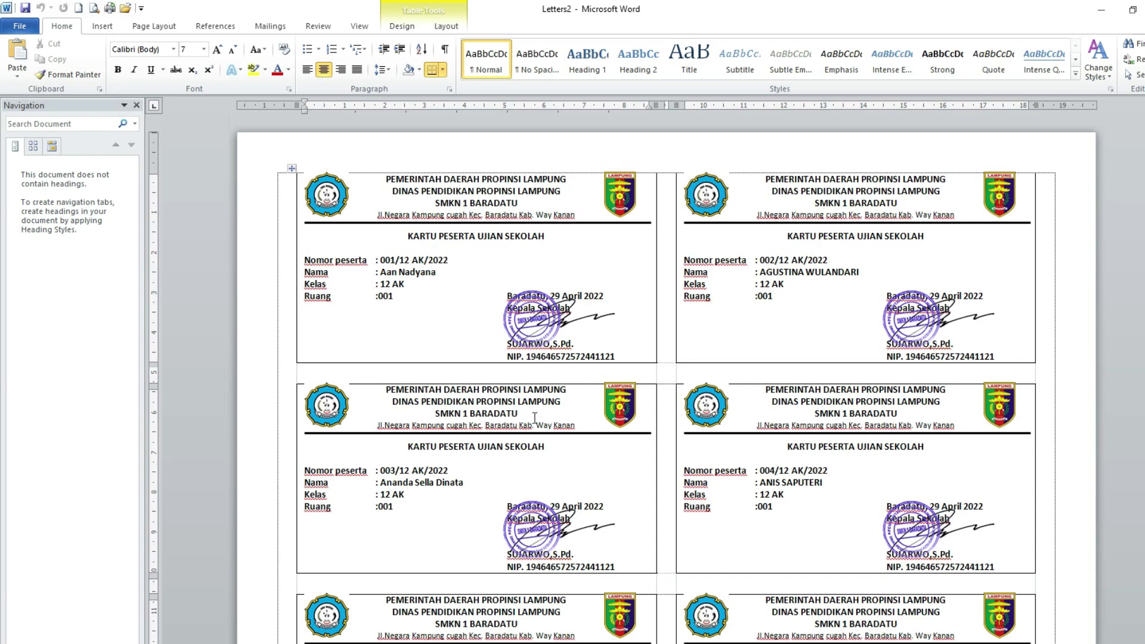
- Save Letters2 to the Desktop as the PDF KARTU PESERTA UJIAN.pdf
{"action": "left_click", "coordinate": [18, 27]}
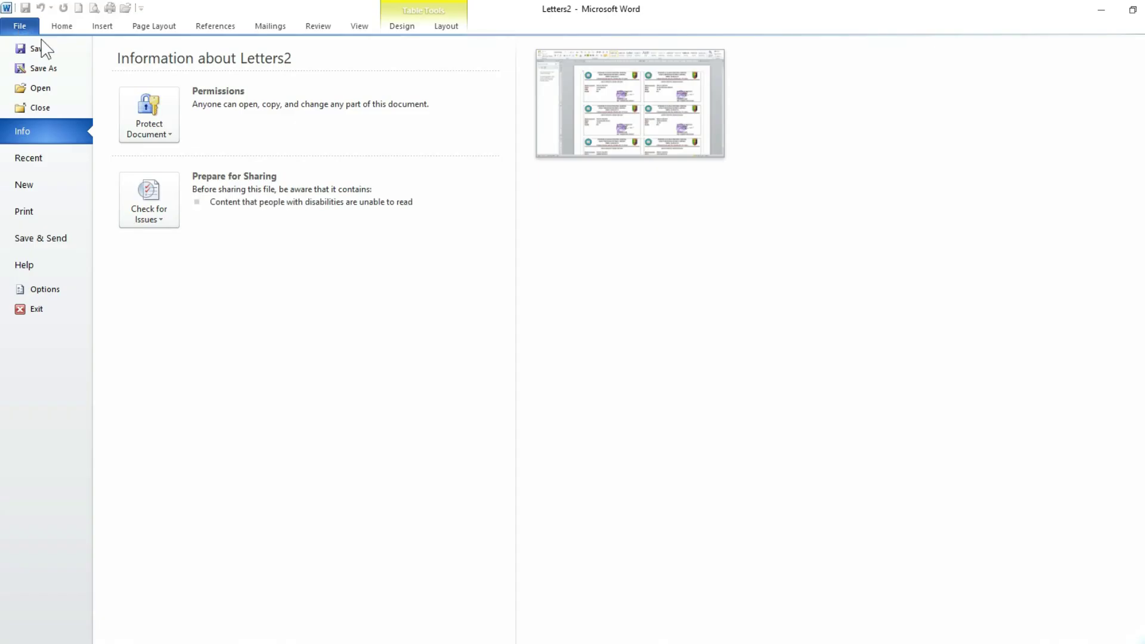
{"action": "left_click", "coordinate": [45, 67]}
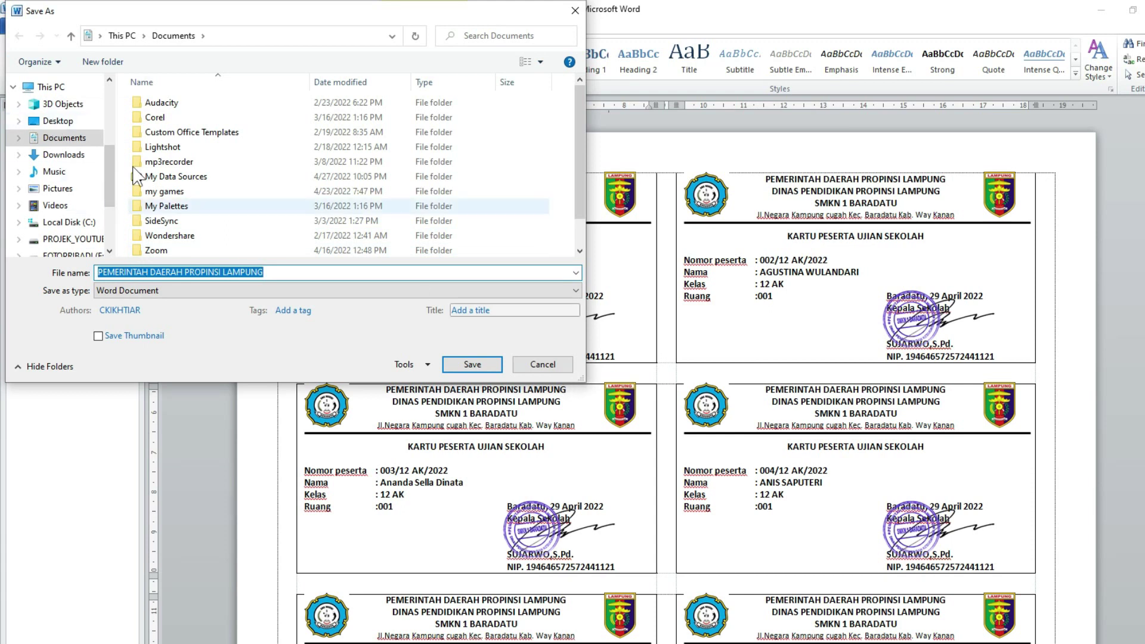
{"action": "left_click", "coordinate": [67, 122]}
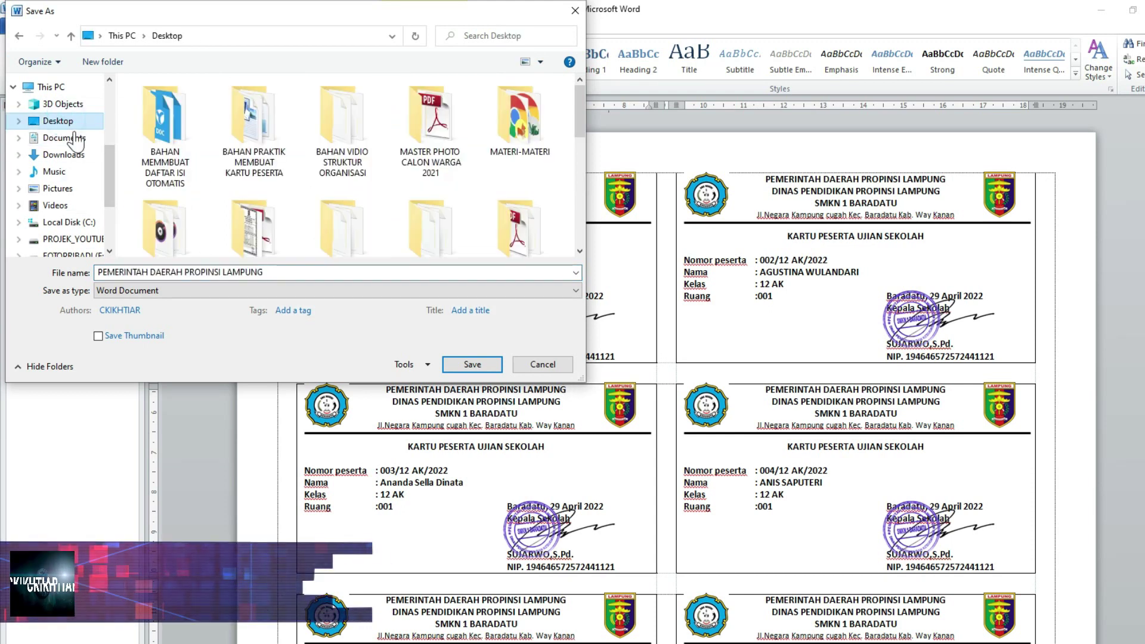
{"action": "left_click", "coordinate": [276, 271]}
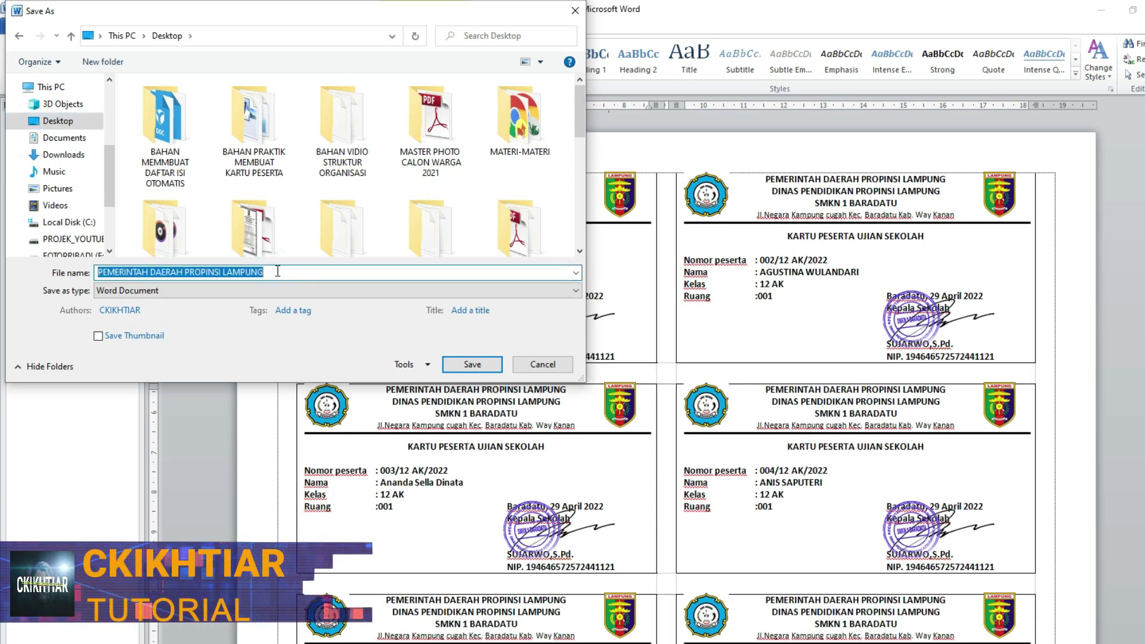
{"action": "type", "text": "KAR"}
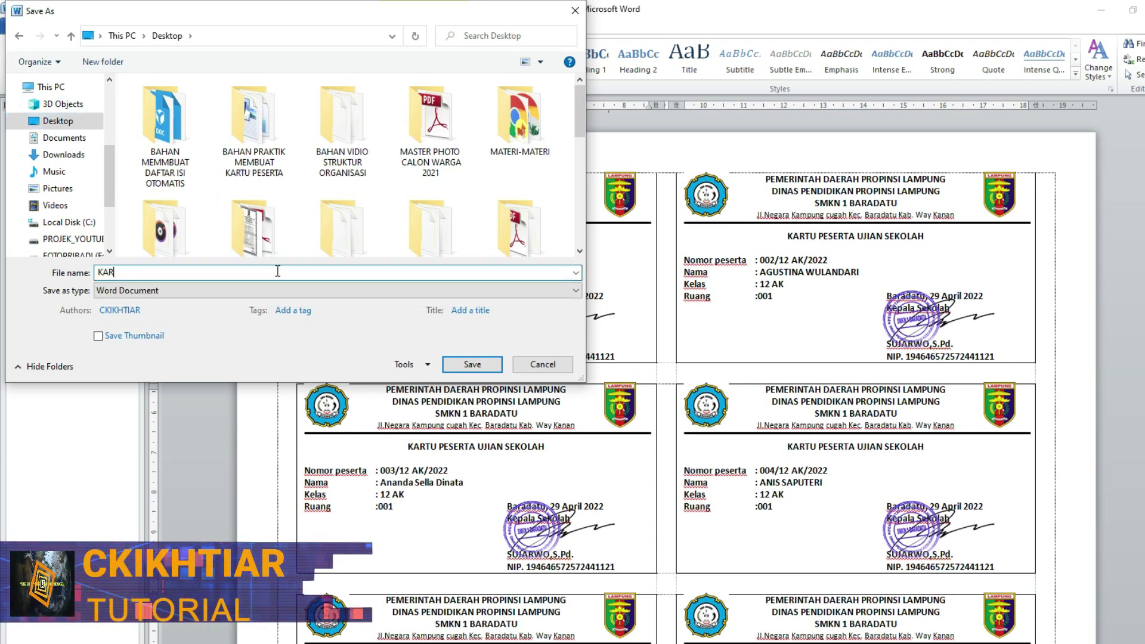
{"action": "type", "text": "TU PESERTA"}
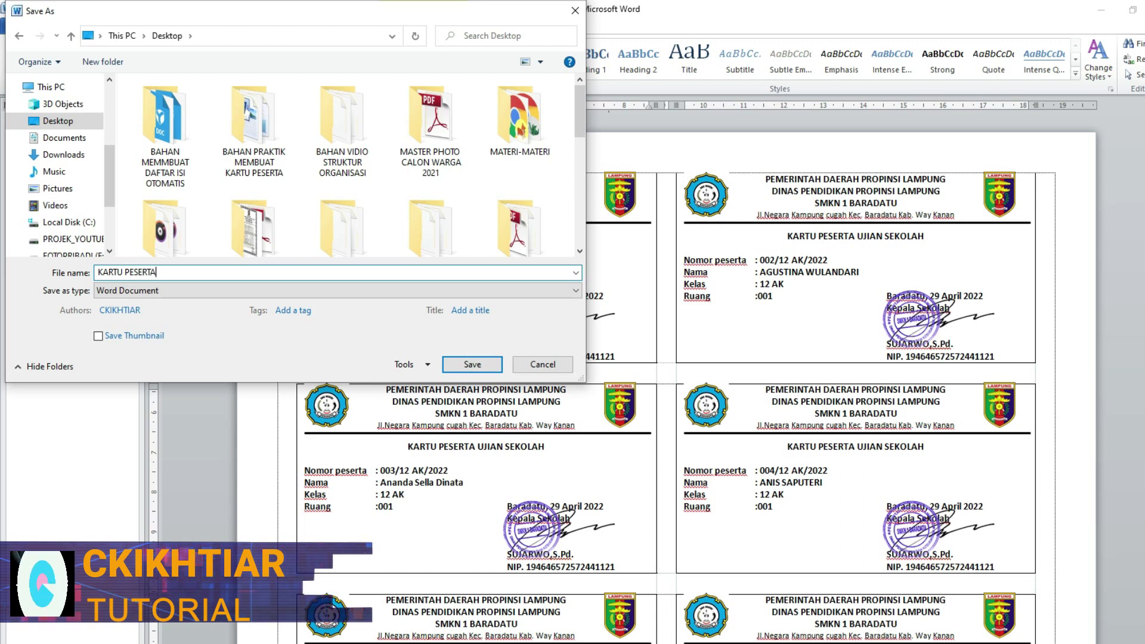
{"action": "type", "text": " UJIAN"}
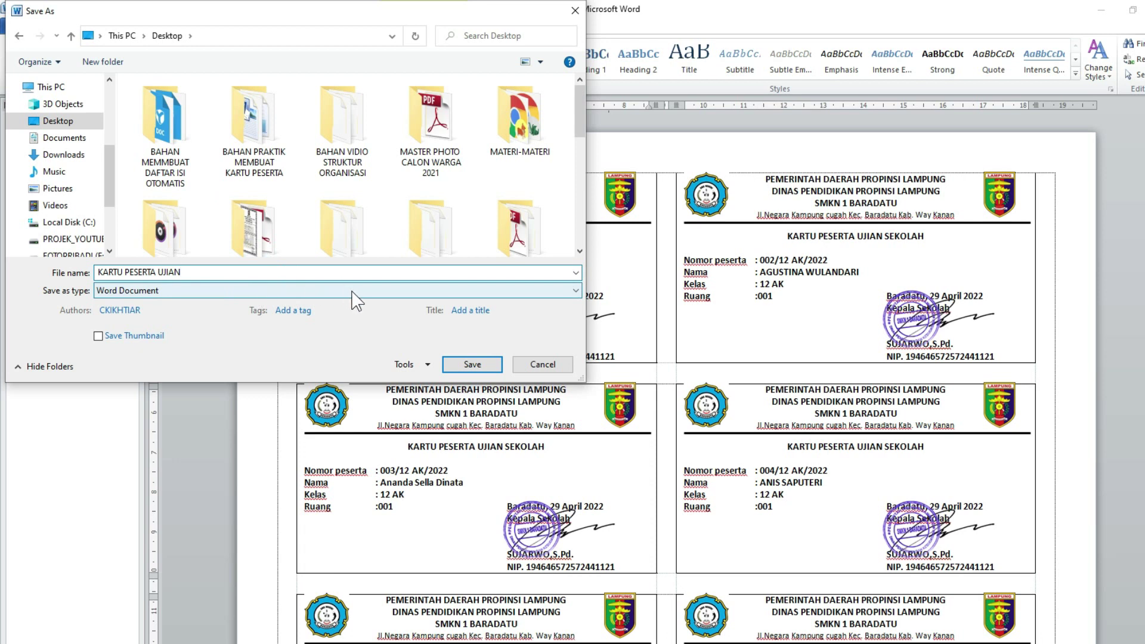
{"action": "left_click", "coordinate": [158, 291]}
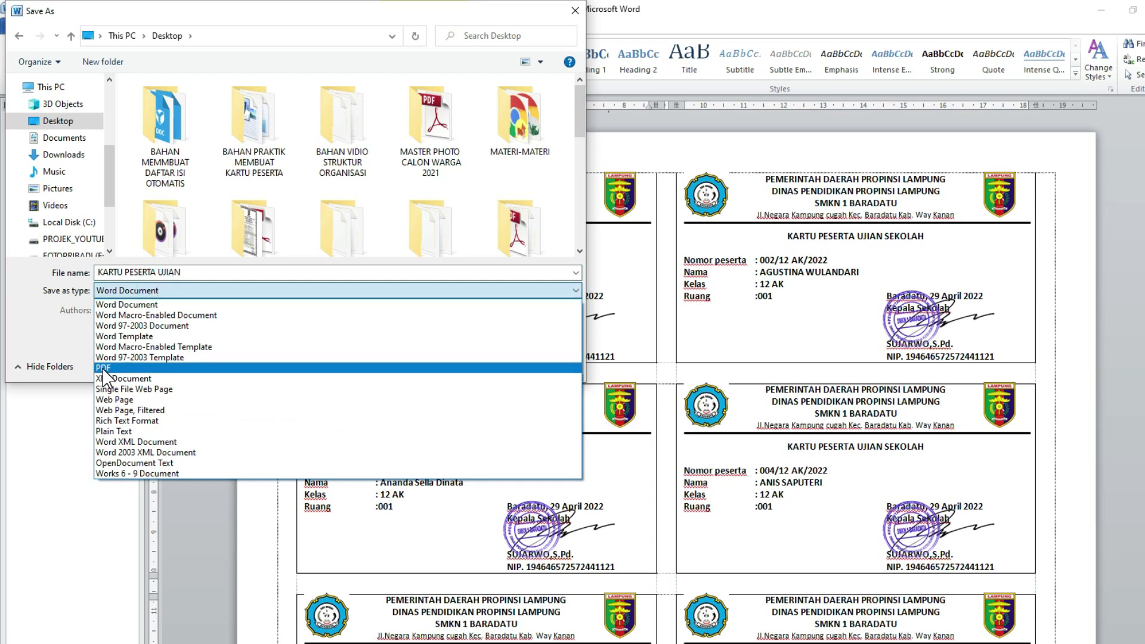
{"action": "left_click", "coordinate": [105, 368]}
{"action": "left_click", "coordinate": [471, 402]}
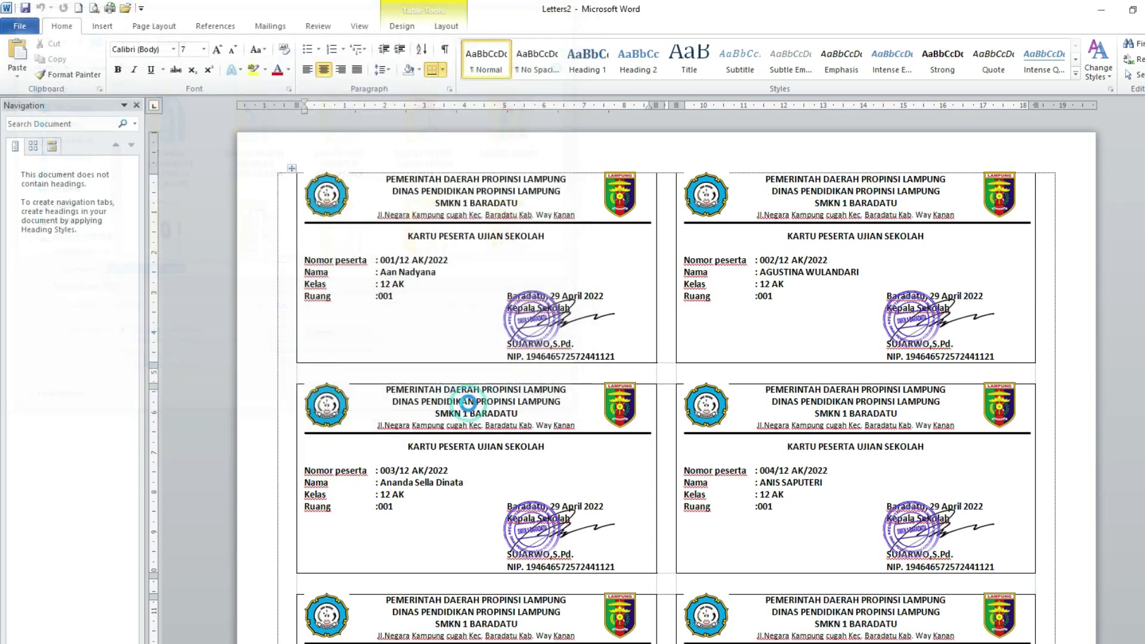
- Scroll through pages 1–2 of KARTU PESERTA UJIAN.pdf to check the framed exam cards
{"action": "scroll", "coordinate": [549, 373], "scroll_direction": "down", "scroll_amount": 10}
{"action": "scroll", "coordinate": [550, 398], "scroll_direction": "up", "scroll_amount": 10}
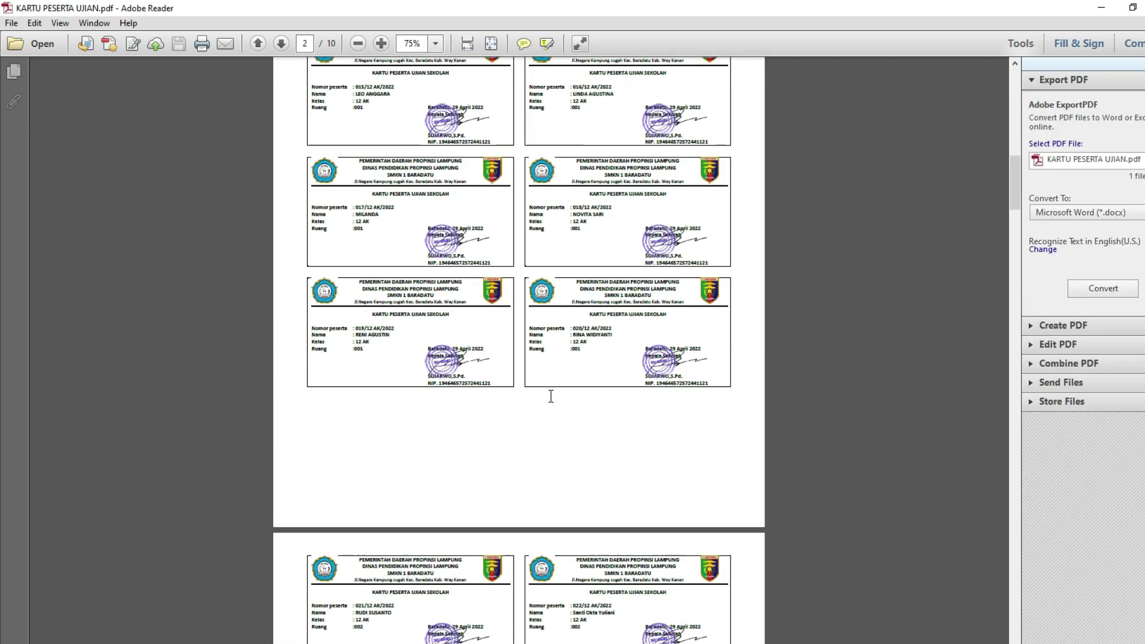
{"action": "scroll", "coordinate": [552, 393], "scroll_direction": "down", "scroll_amount": 7}
{"action": "scroll", "coordinate": [554, 388], "scroll_direction": "up", "scroll_amount": 8}
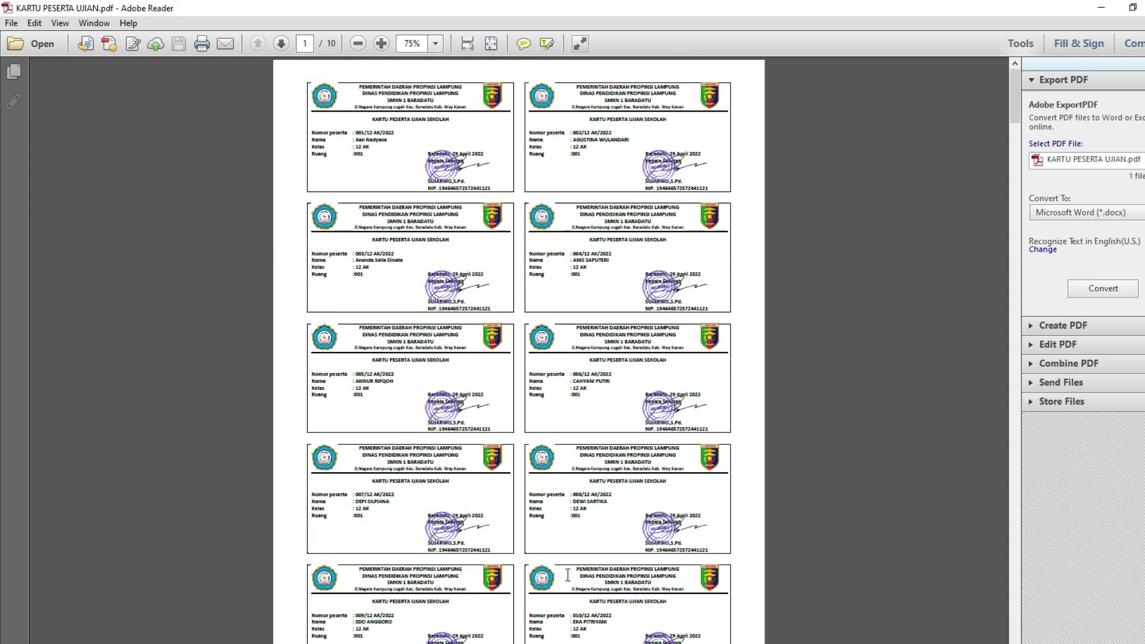
{"action": "scroll", "coordinate": [605, 463], "scroll_direction": "down", "scroll_amount": 4}
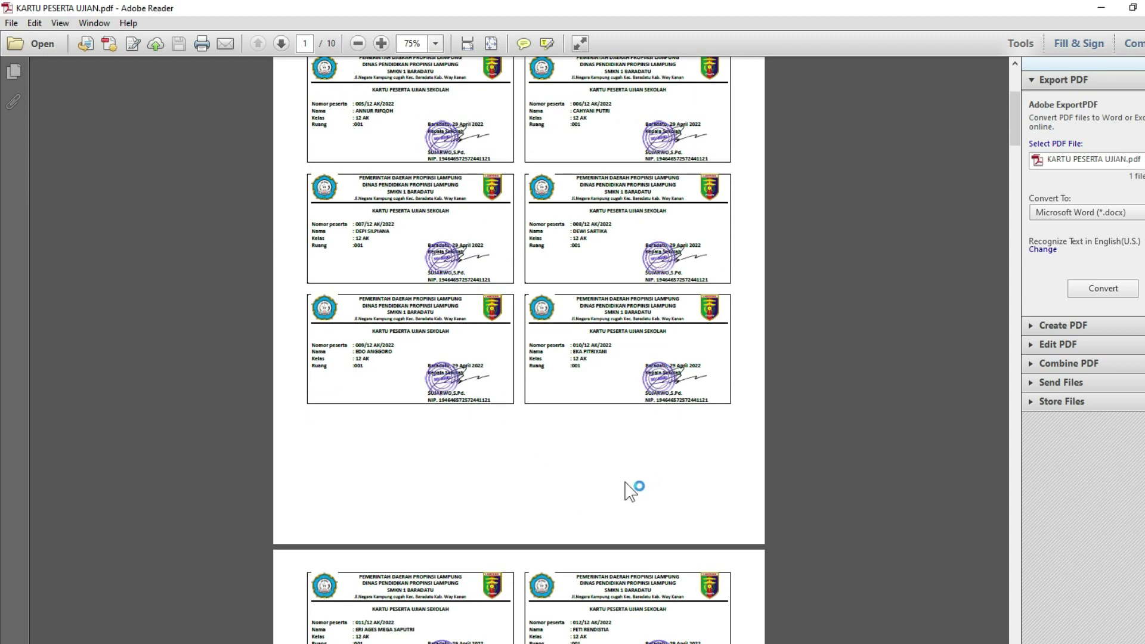
{"action": "scroll", "coordinate": [629, 486], "scroll_direction": "up", "scroll_amount": 4}
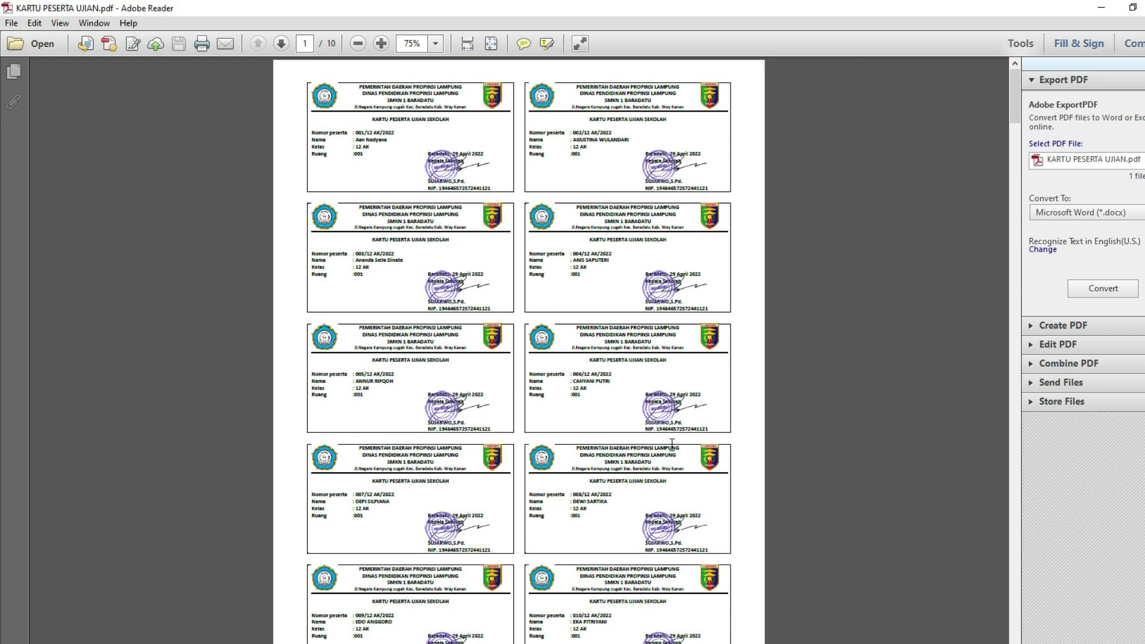
{"action": "scroll", "coordinate": [620, 450], "scroll_direction": "down", "scroll_amount": 3}
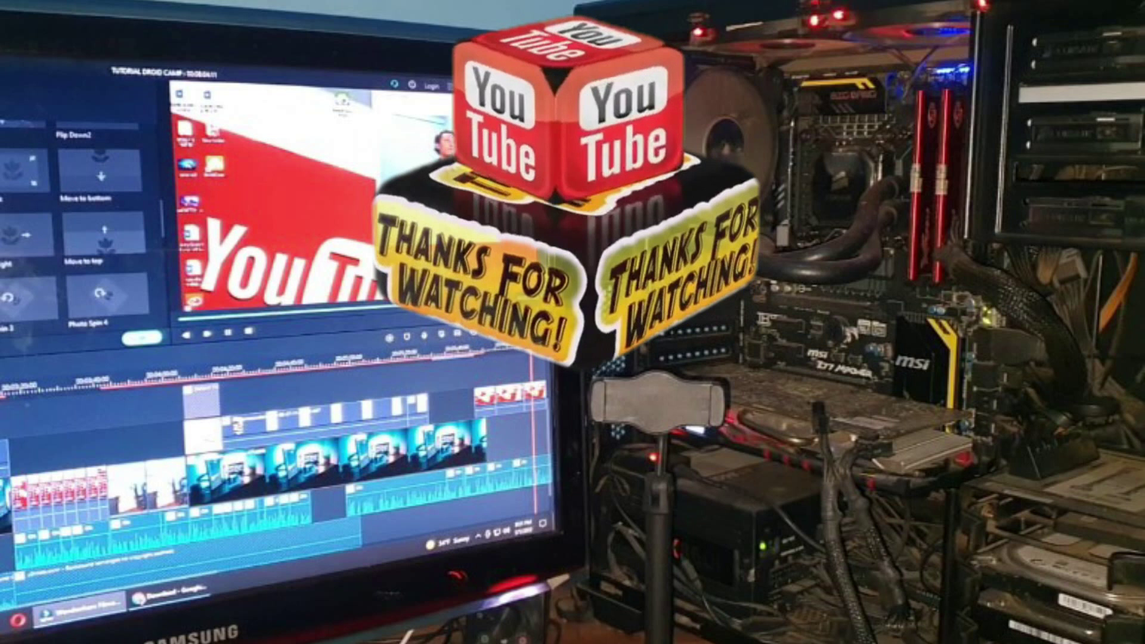